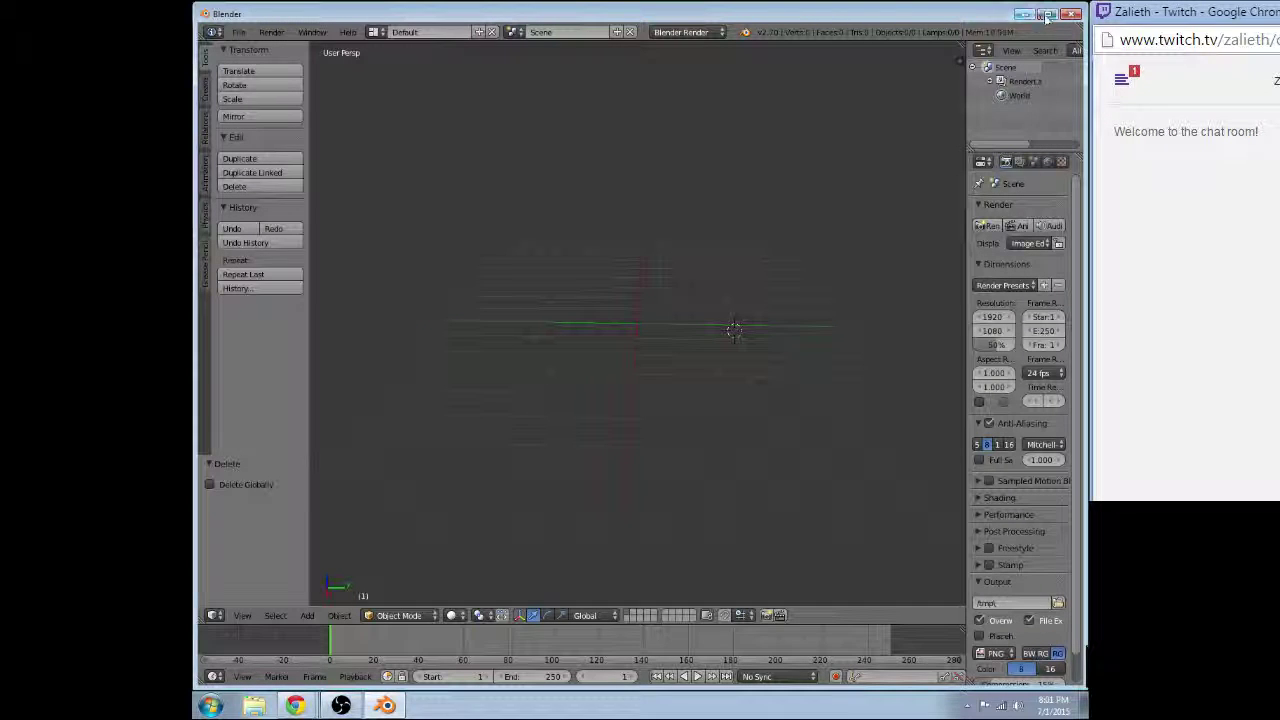
- Orbit the empty viewport and show the Create tab's list of primitives
mouse_move(677, 356)
middle_mouse_down()
mouse_move(711, 277)
mouse_move(614, 314)
mouse_move(590, 385)
mouse_move(574, 343)
mouse_move(611, 309)
mouse_move(686, 289)
middle_mouse_up()
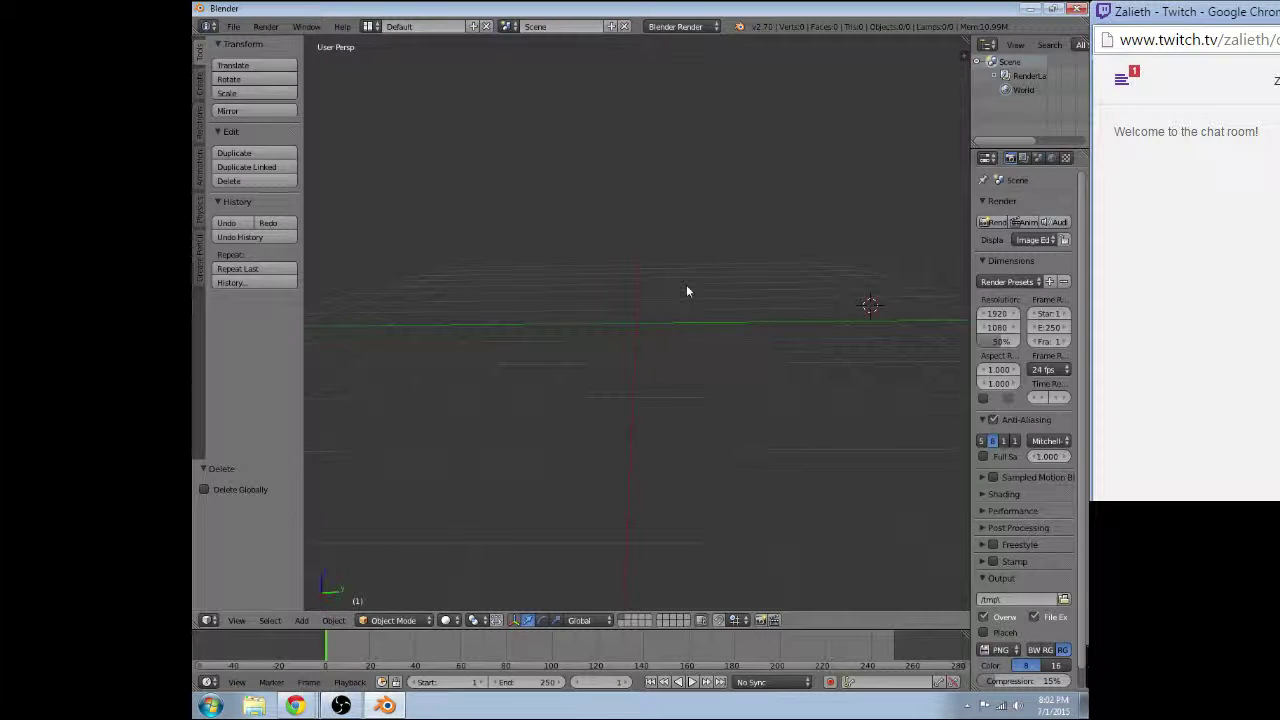
left_click(198, 86)
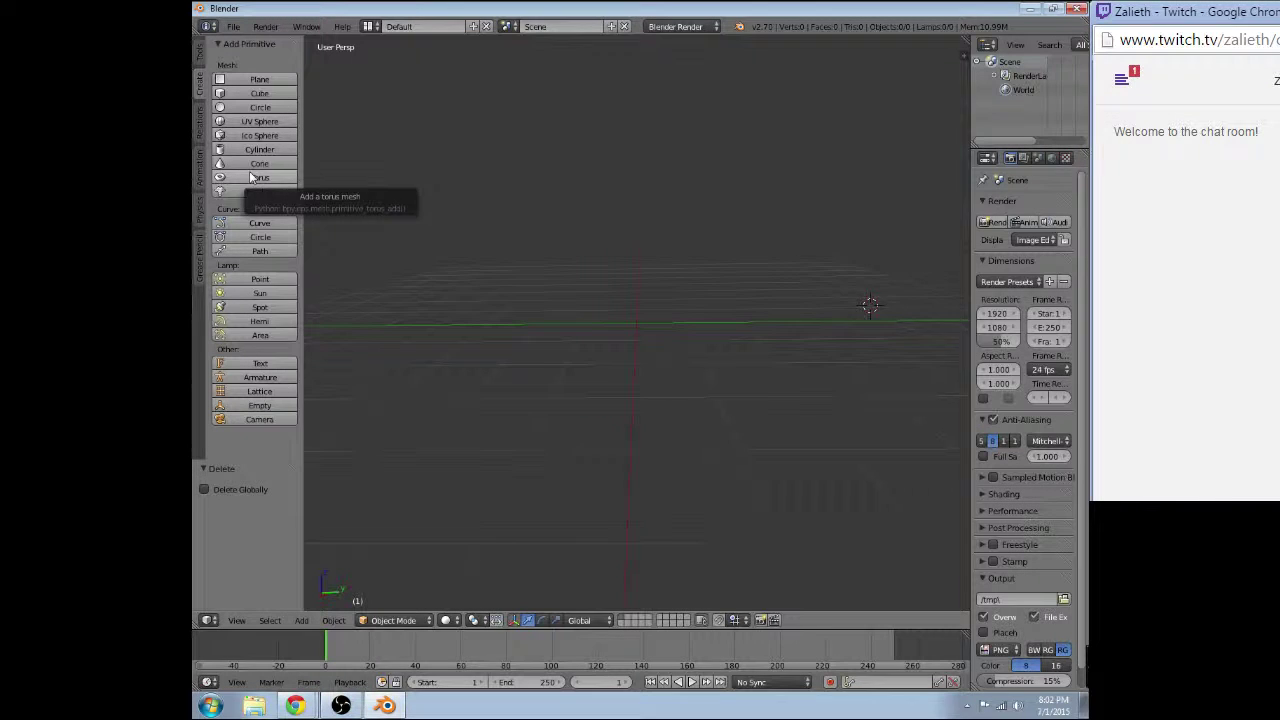
- Add a cylinder and set its location and rotation to 0 at the world origin
left_click(259, 149)
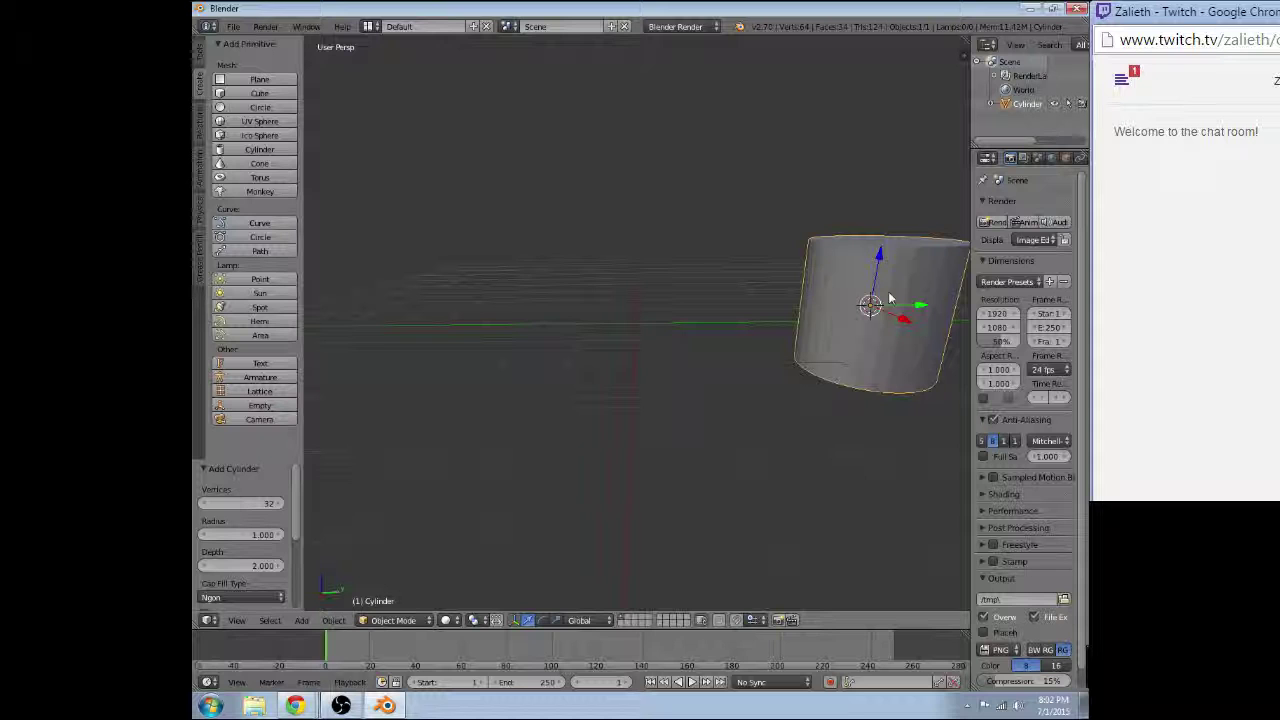
key("n")
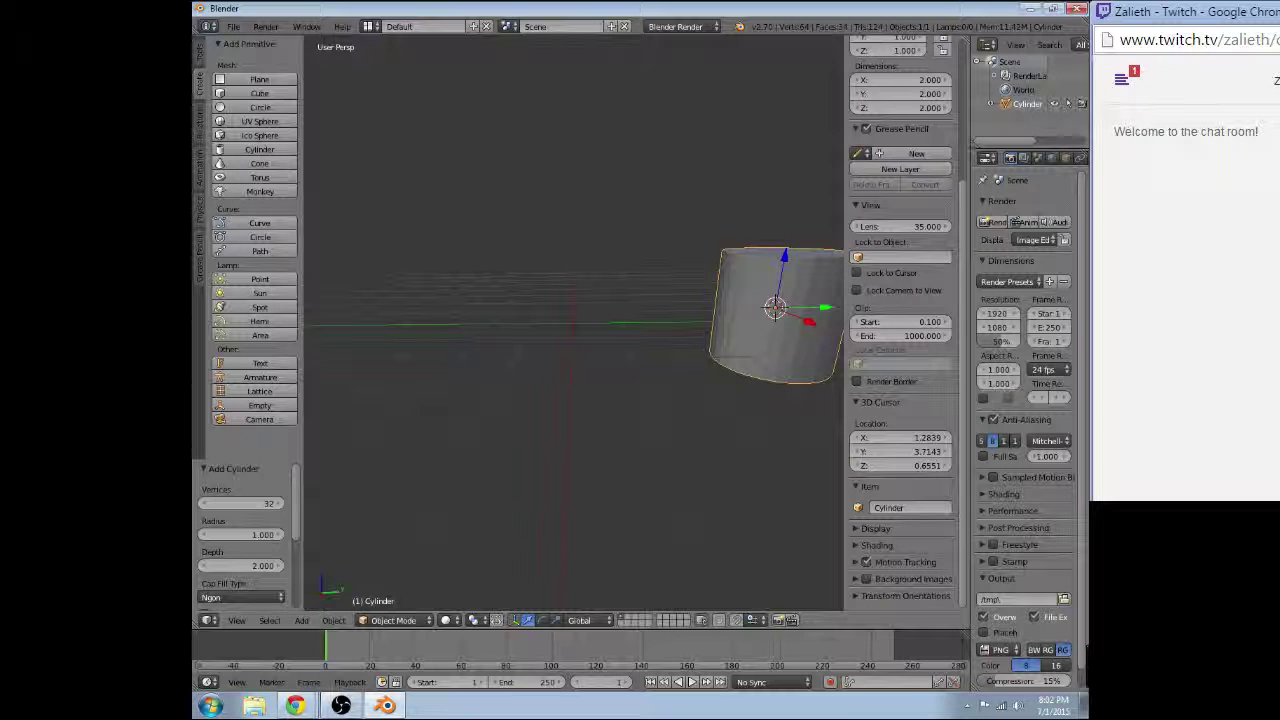
scroll(909, 93, "up", 5)
left_click(885, 79)
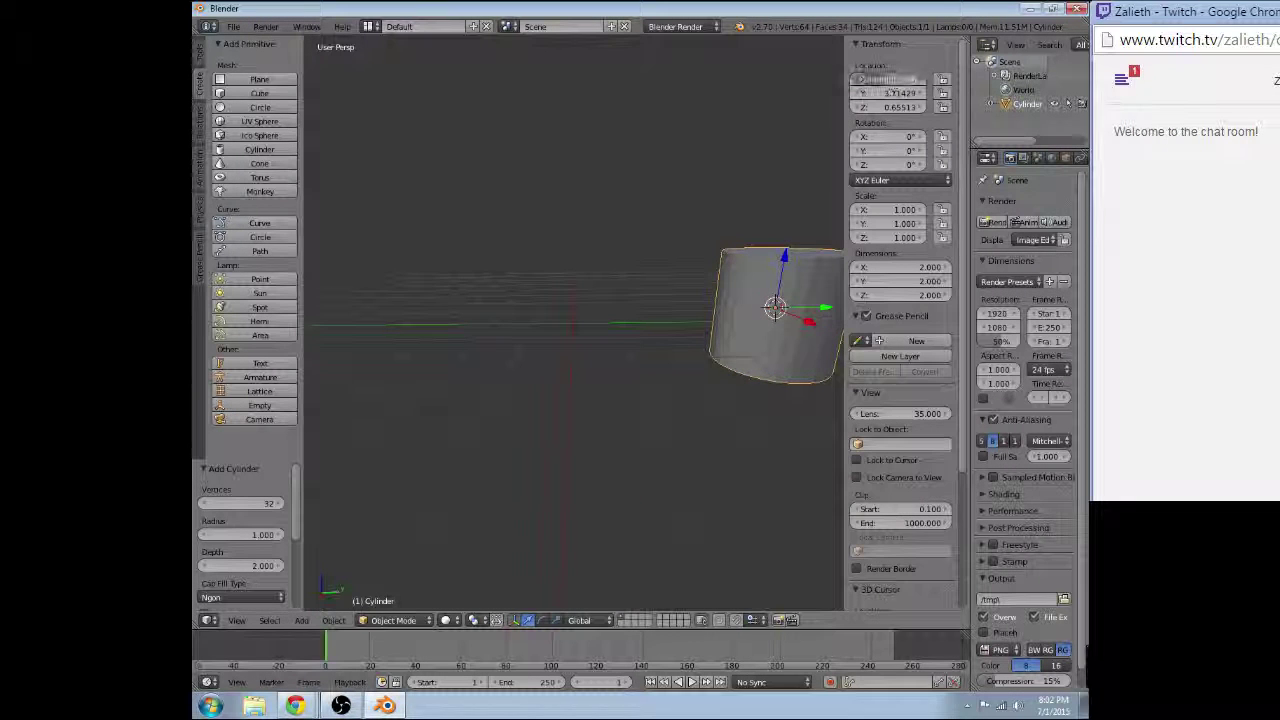
type("0")
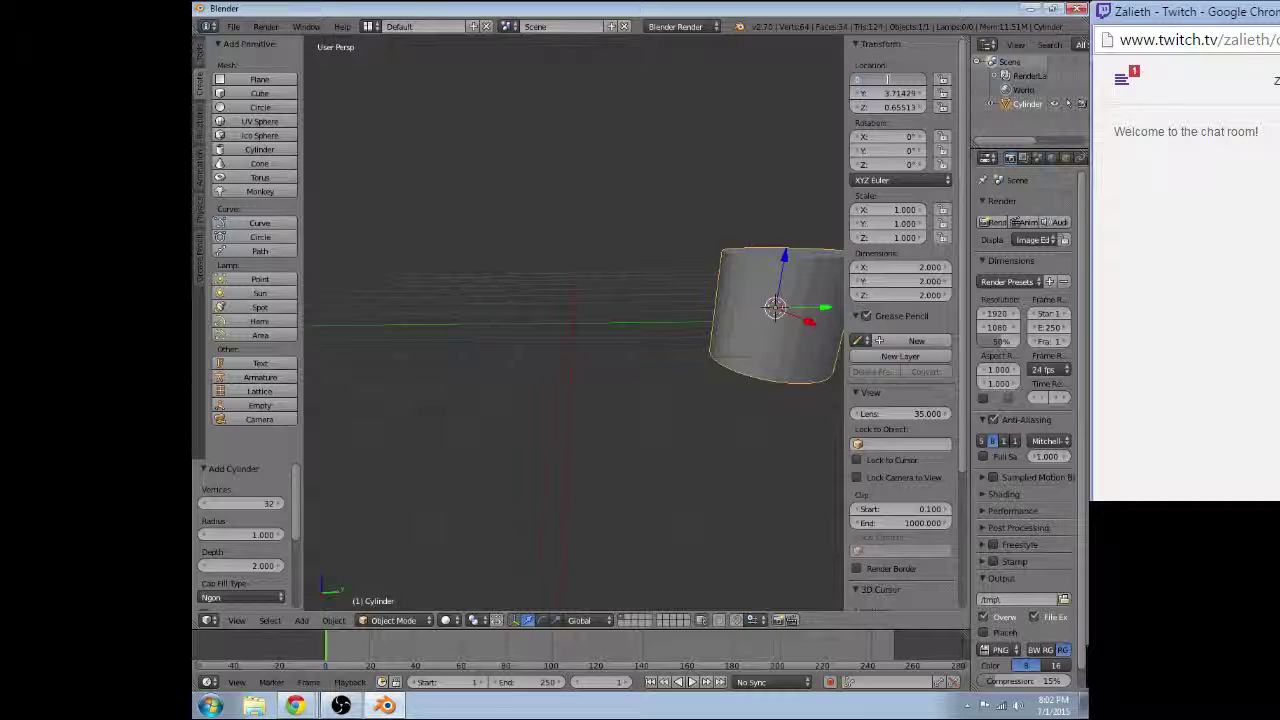
key("Tab")
type("0")
key("Tab")
type("0")
key("Tab")
key("Return")
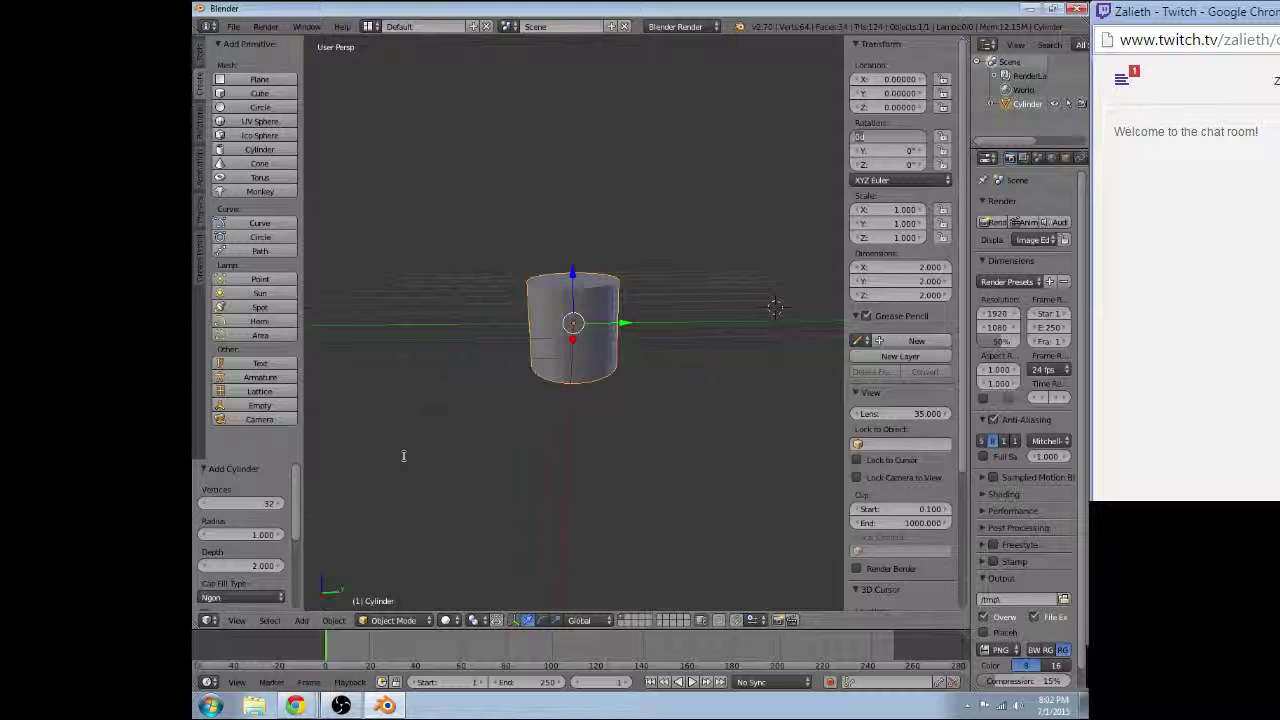
- Set the cylinder's origin to its geometry
key("space")
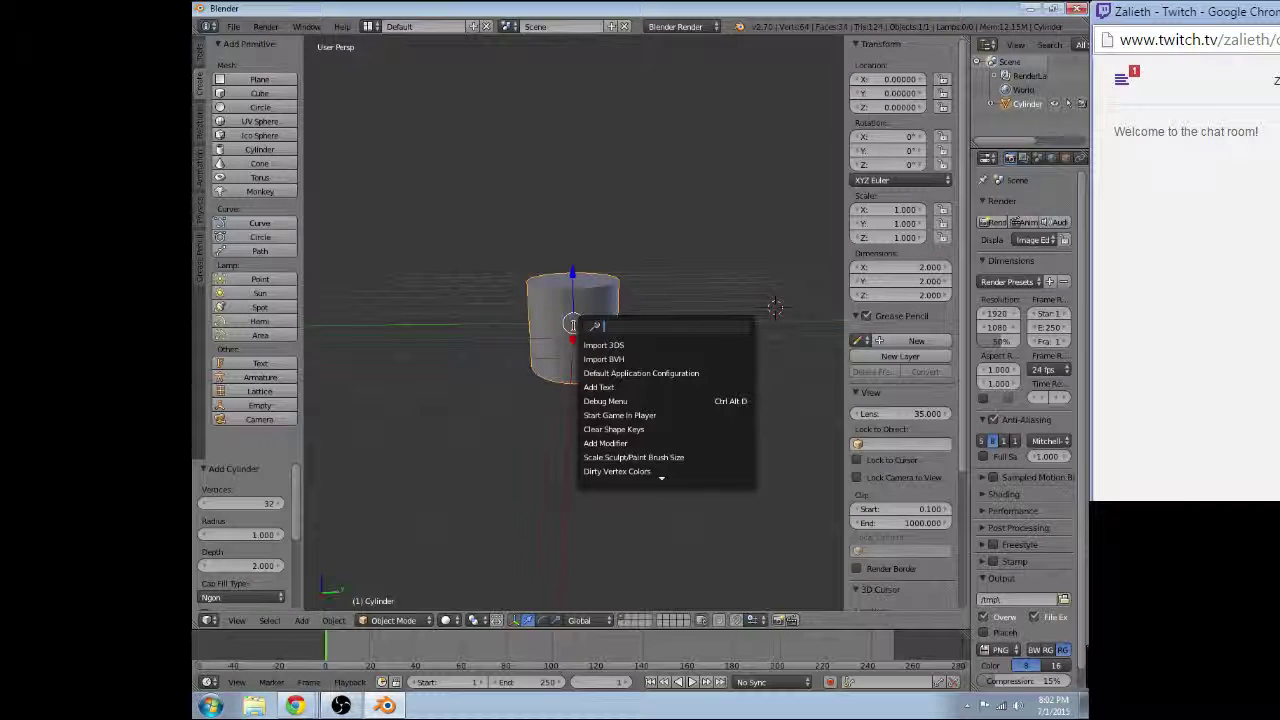
type("origin")
key("Return")
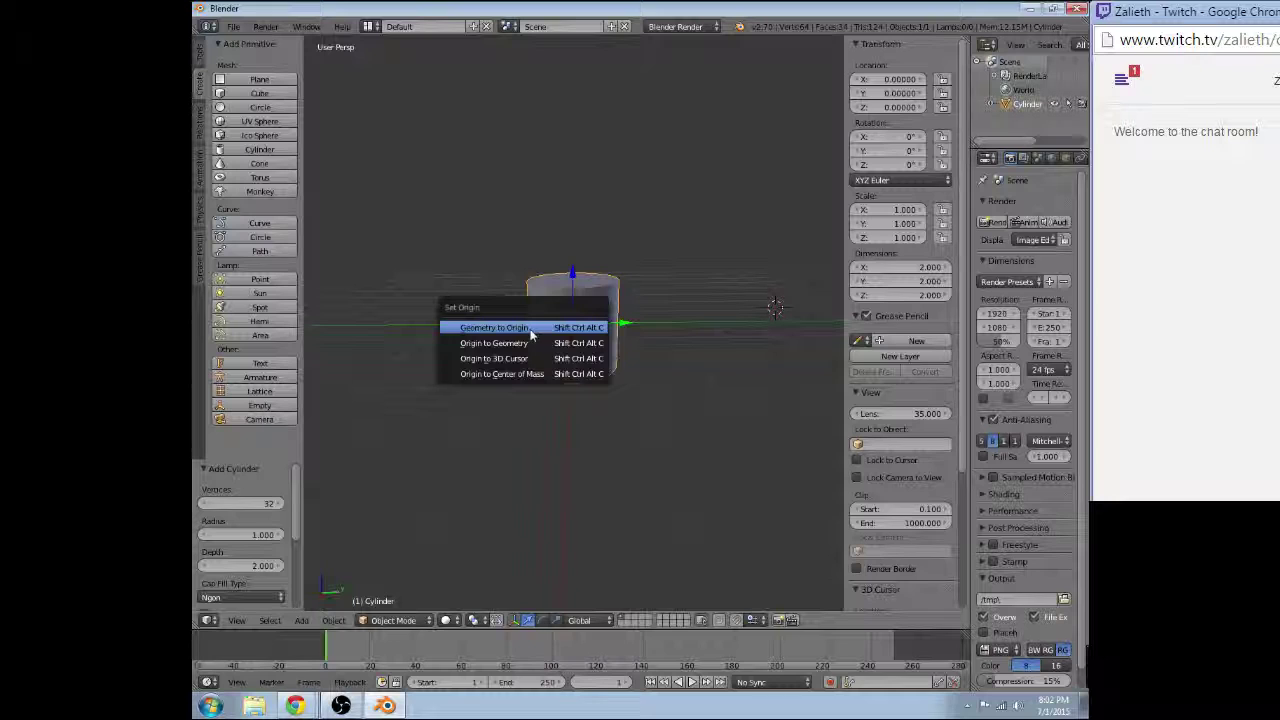
left_click(530, 343)
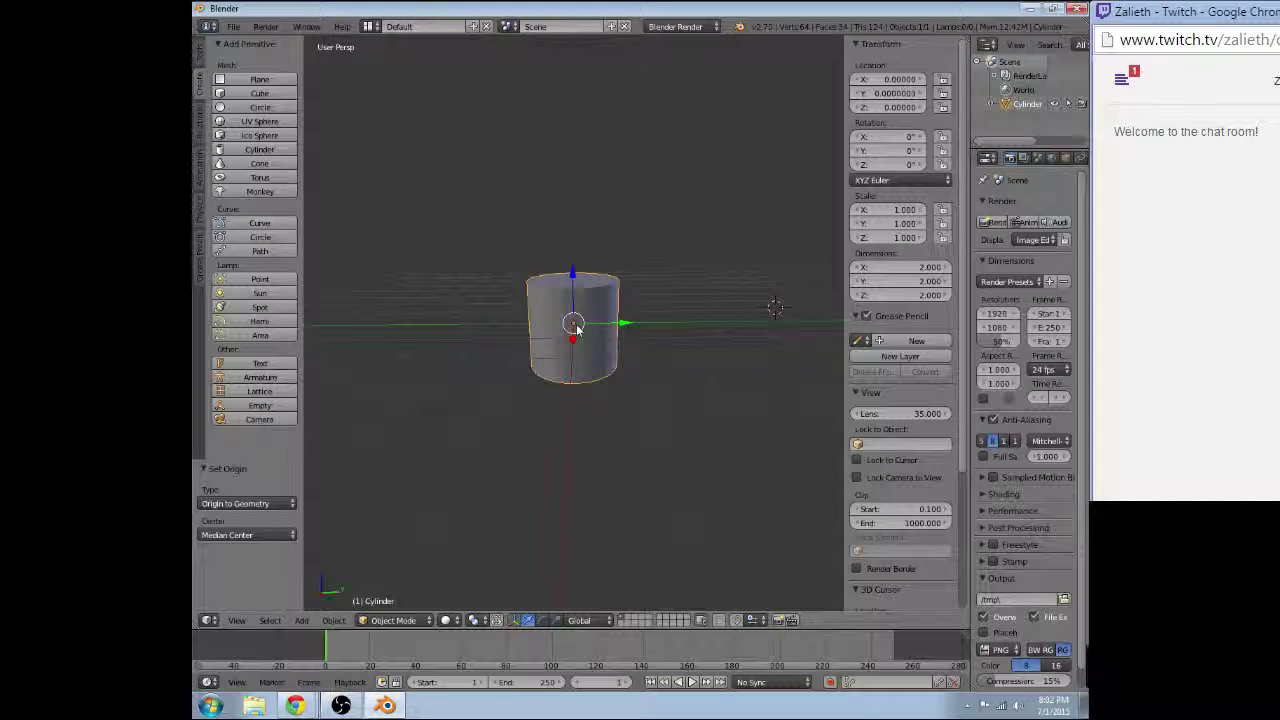
left_click(573, 329)
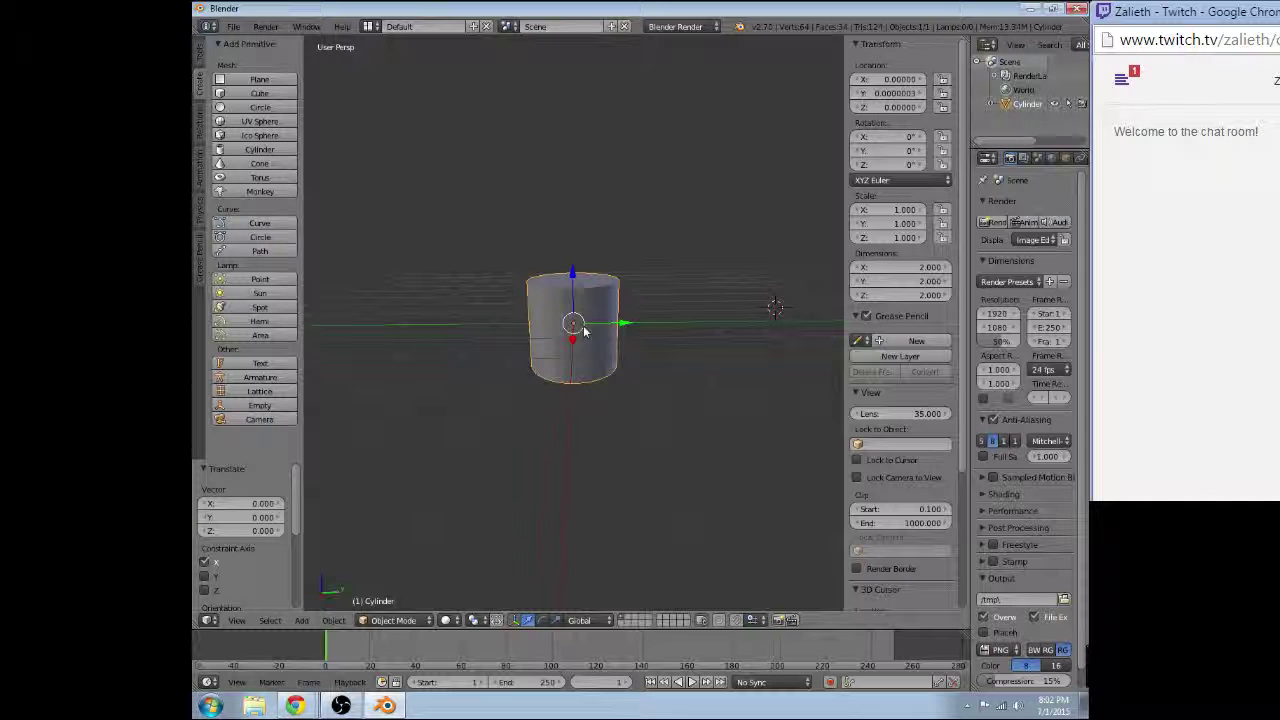
- Cancel a trial Z stretch of the cylinder and switch to front view
mouse_move(582, 329)
middle_mouse_down()
mouse_move(566, 386)
mouse_move(503, 283)
mouse_move(592, 320)
mouse_move(614, 266)
middle_mouse_up()
key("s")
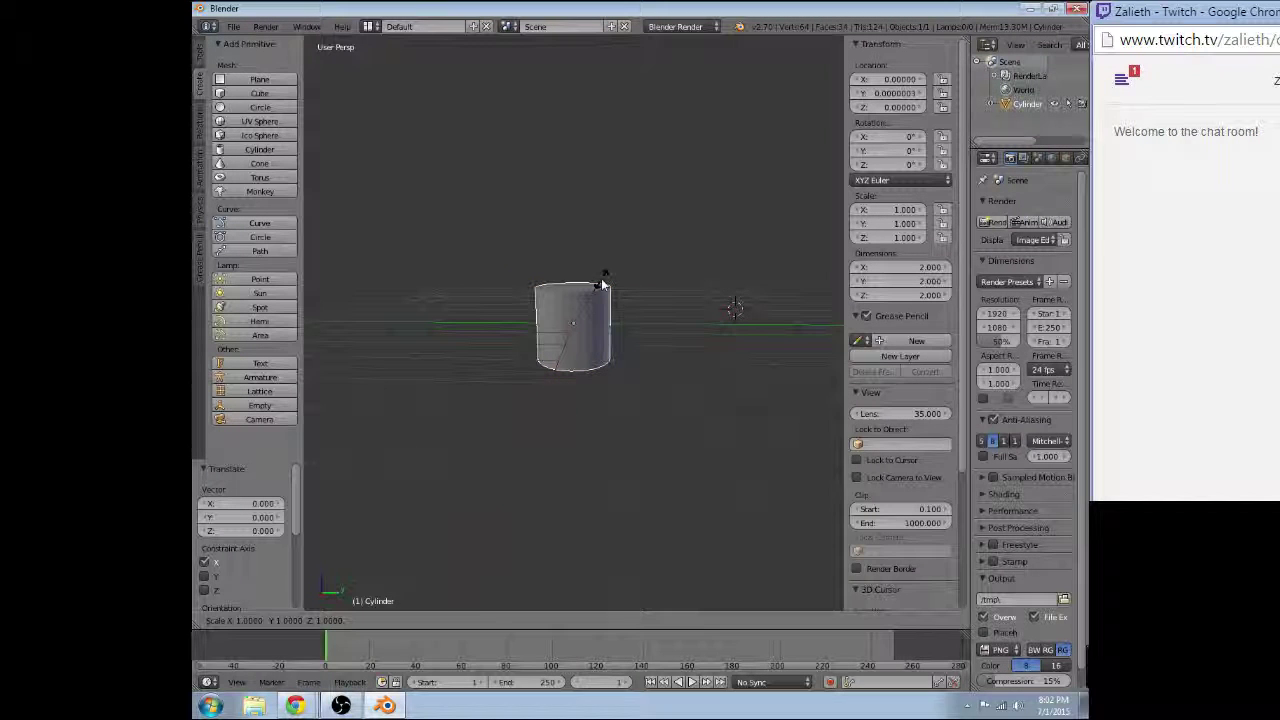
key("z")
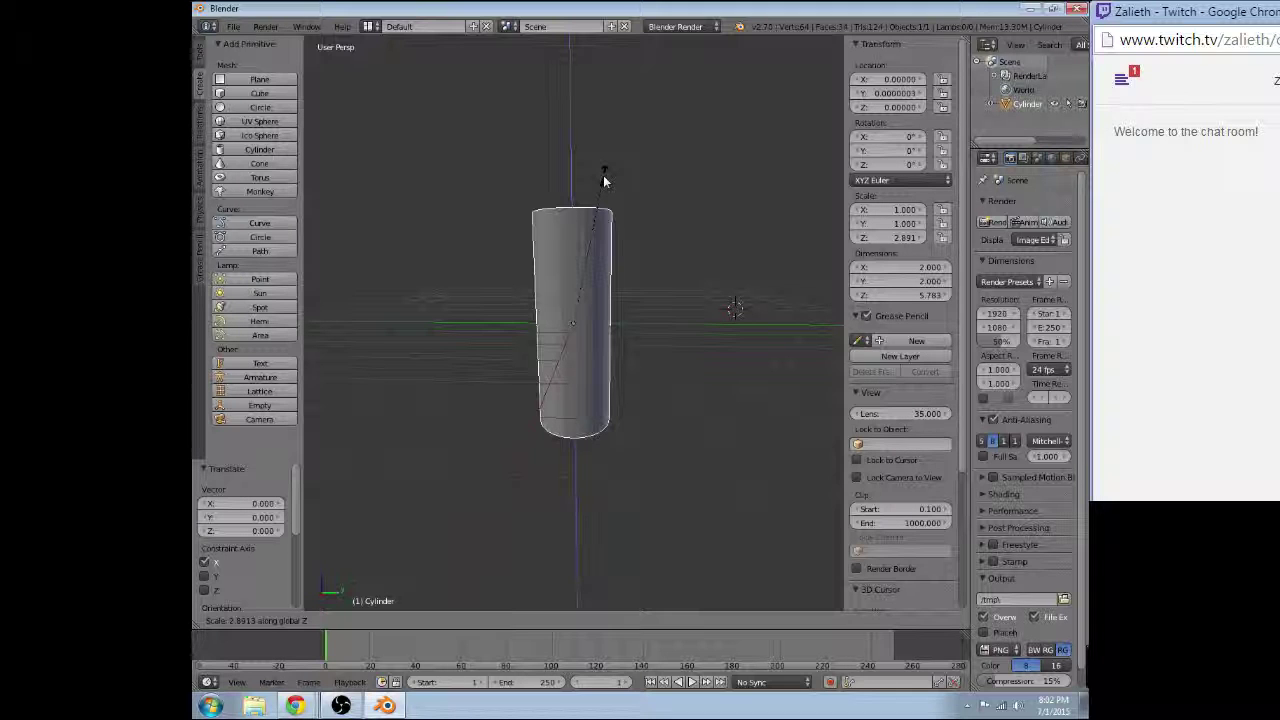
key("Escape")
key("KP_1")
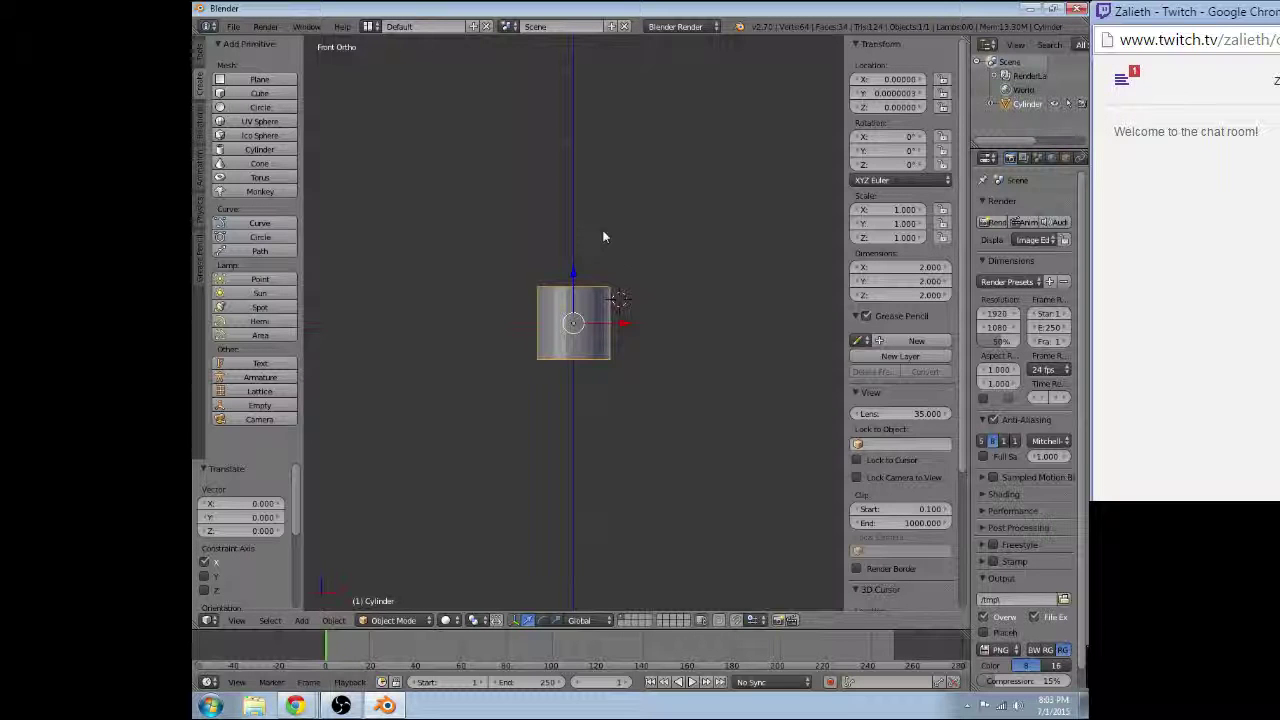
key("ctrl+z")
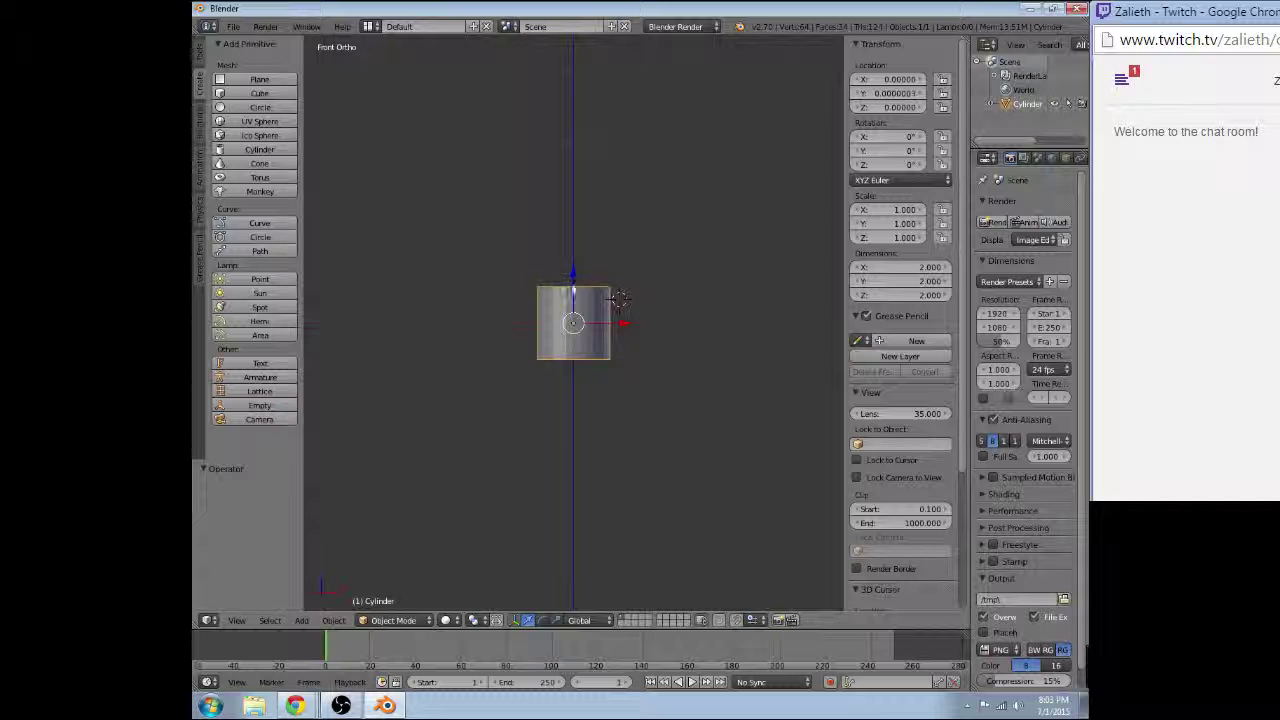
- Scale the cylinder 19.964 along Z into a pole about 39.9 units high
key("s")
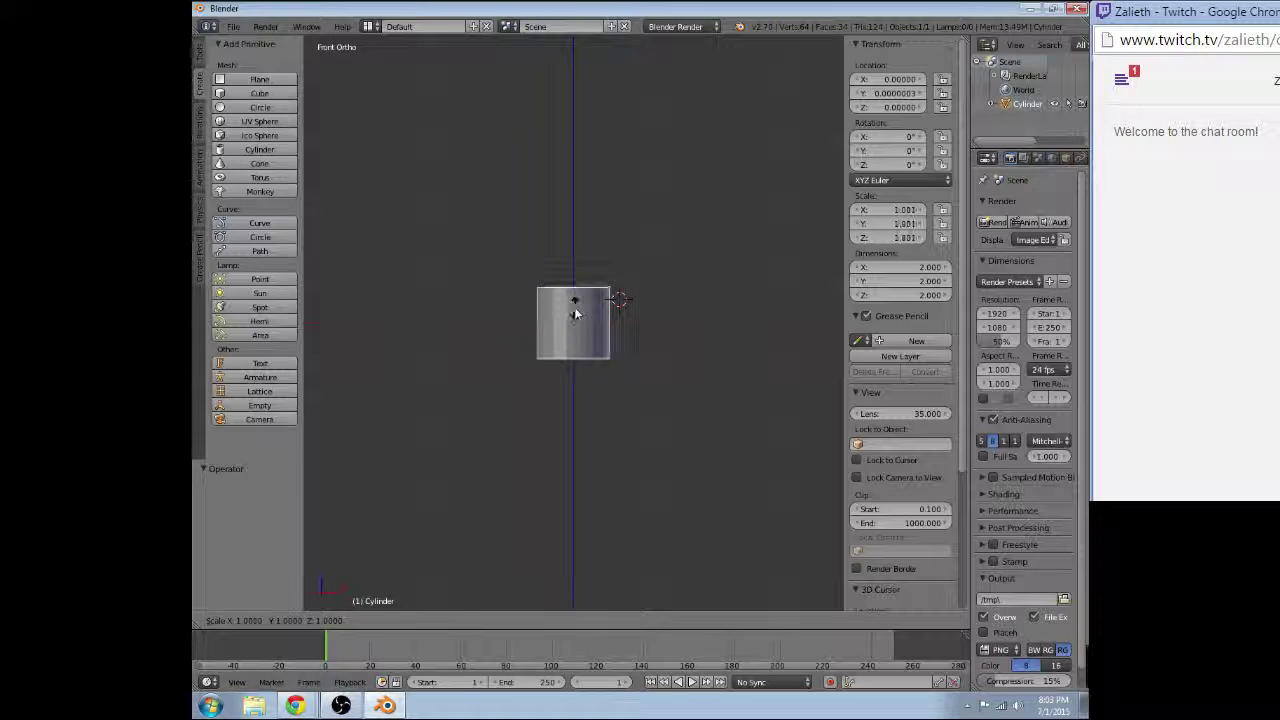
key("z")
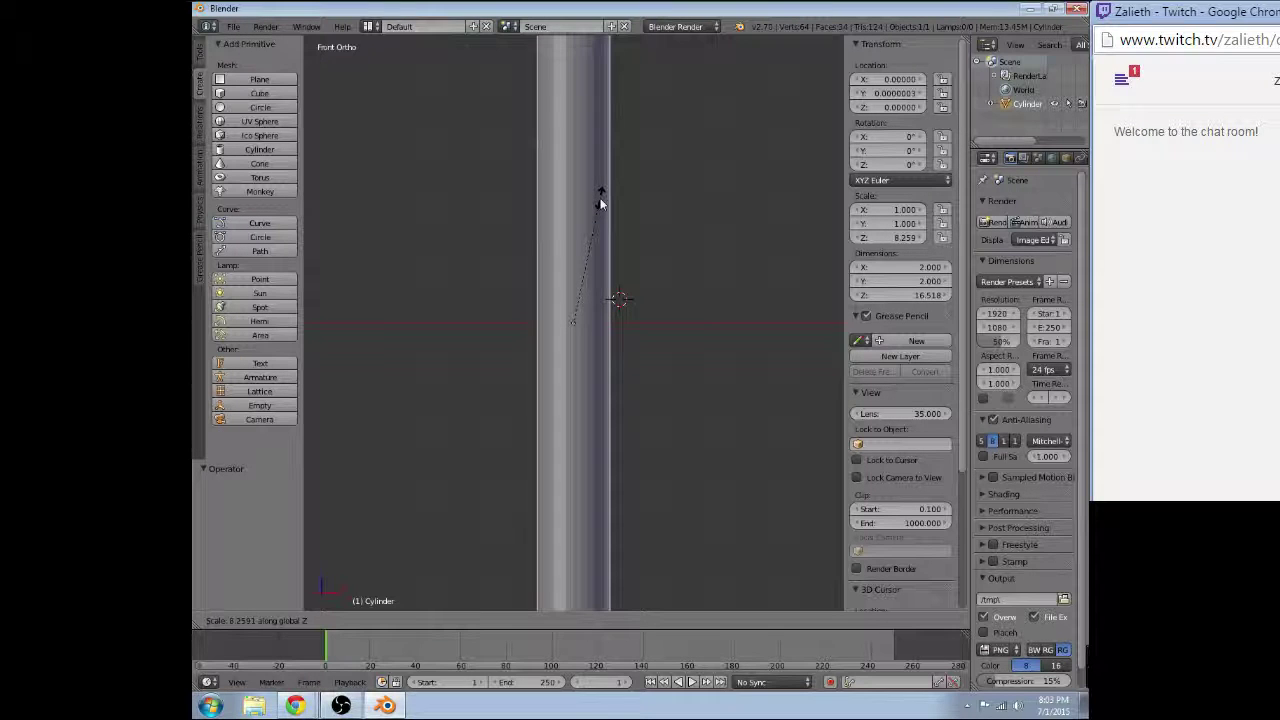
key("Escape")
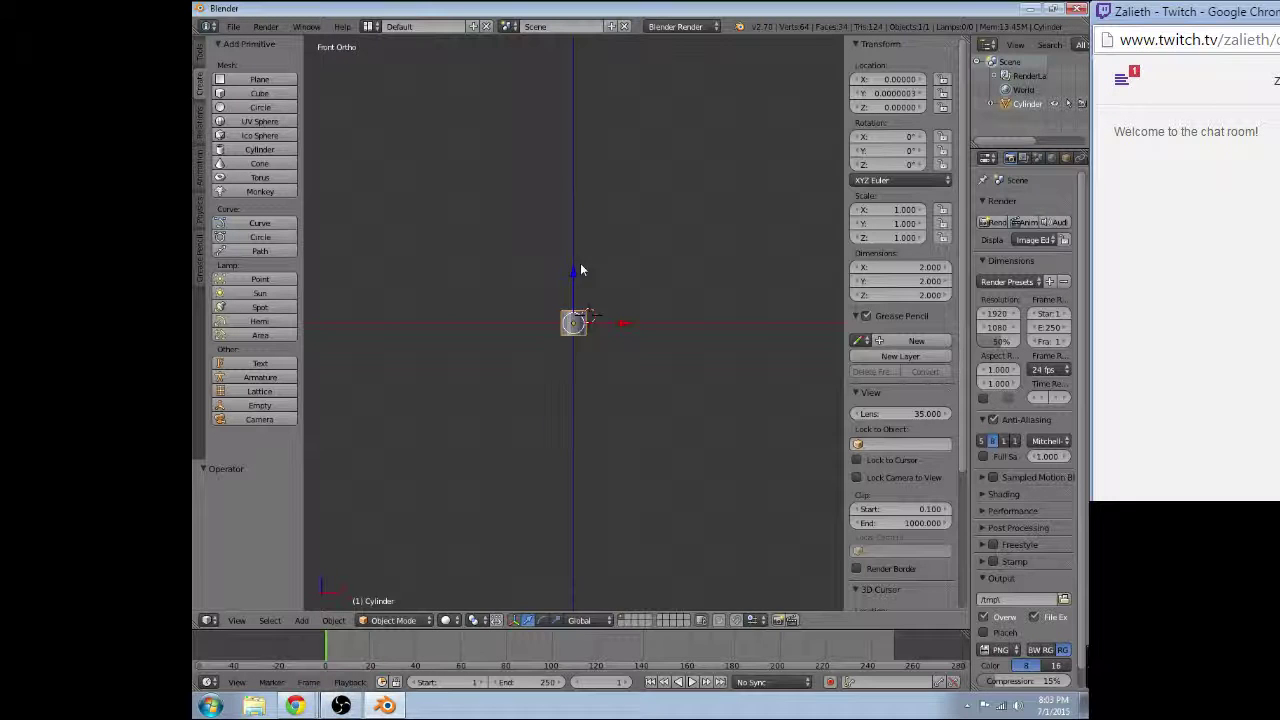
key("s")
key("z")
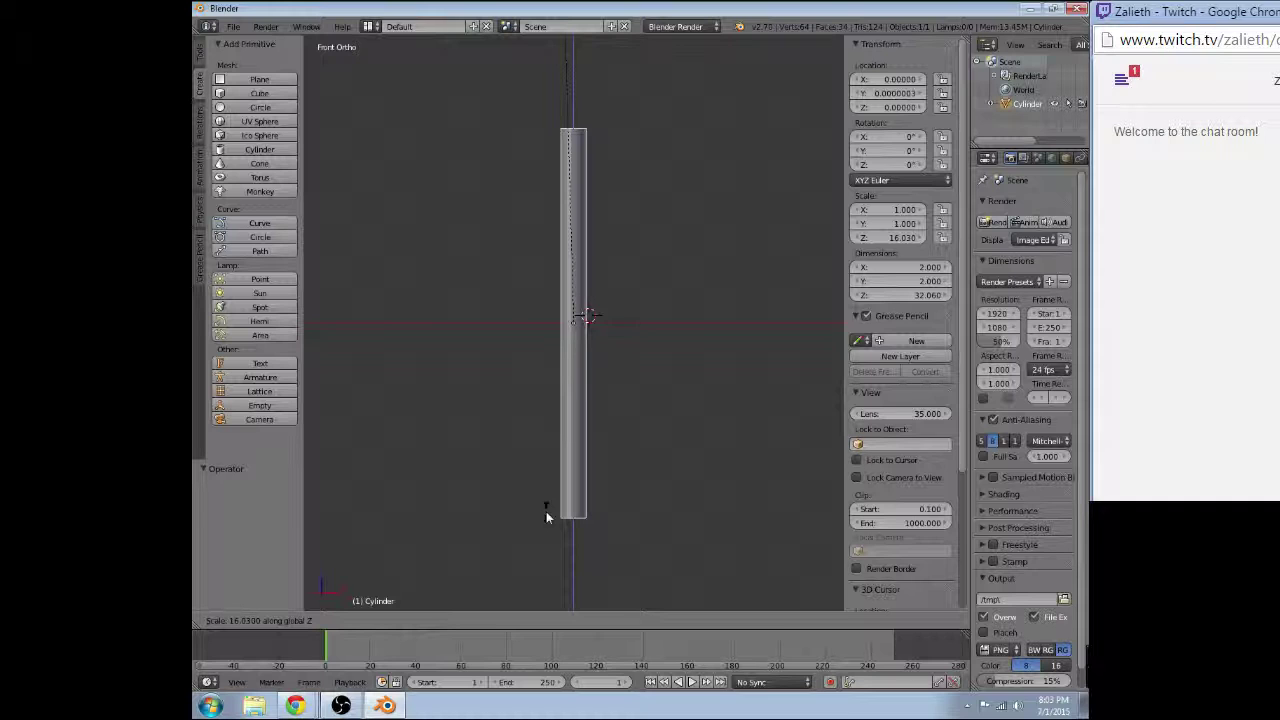
left_click(563, 281)
mouse_move(563, 281)
middle_mouse_down()
mouse_move(543, 357)
mouse_move(591, 346)
mouse_move(565, 322)
mouse_move(616, 187)
mouse_move(589, 200)
mouse_move(628, 181)
mouse_move(671, 197)
middle_mouse_up()
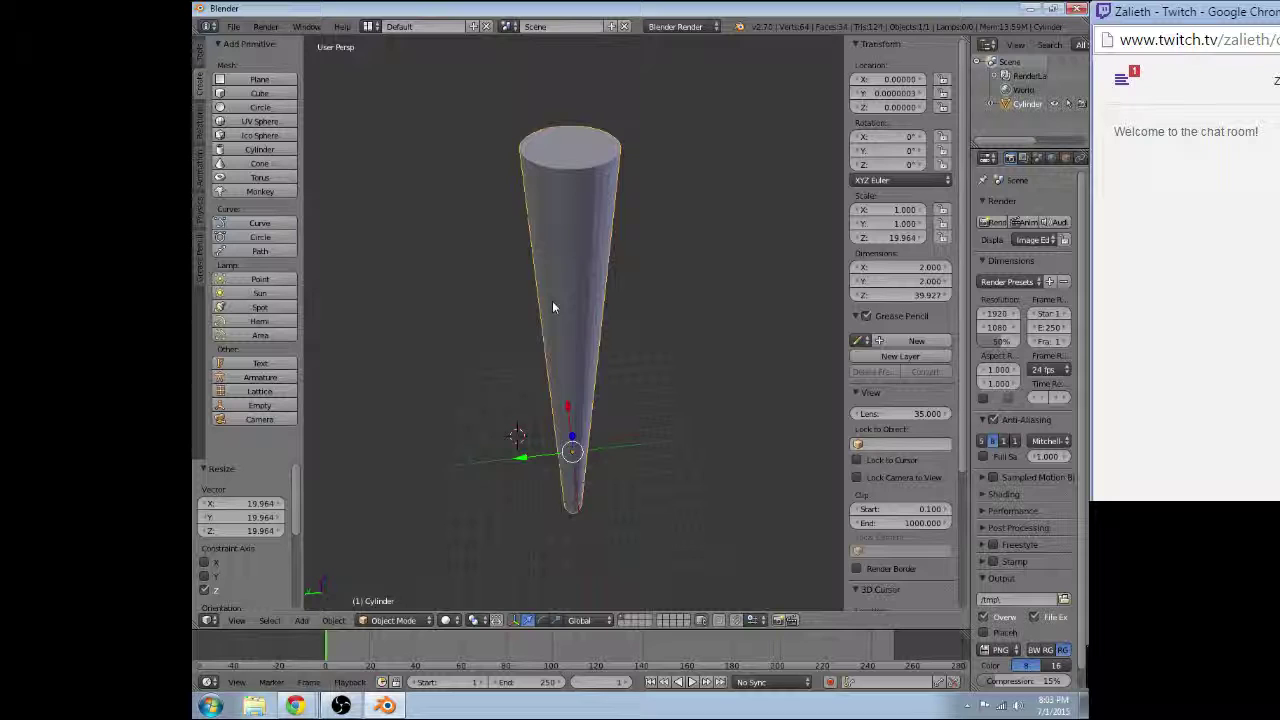
mouse_move(552, 300)
middle_mouse_down()
mouse_move(476, 304)
mouse_move(579, 368)
mouse_move(717, 385)
mouse_move(540, 415)
middle_mouse_up()
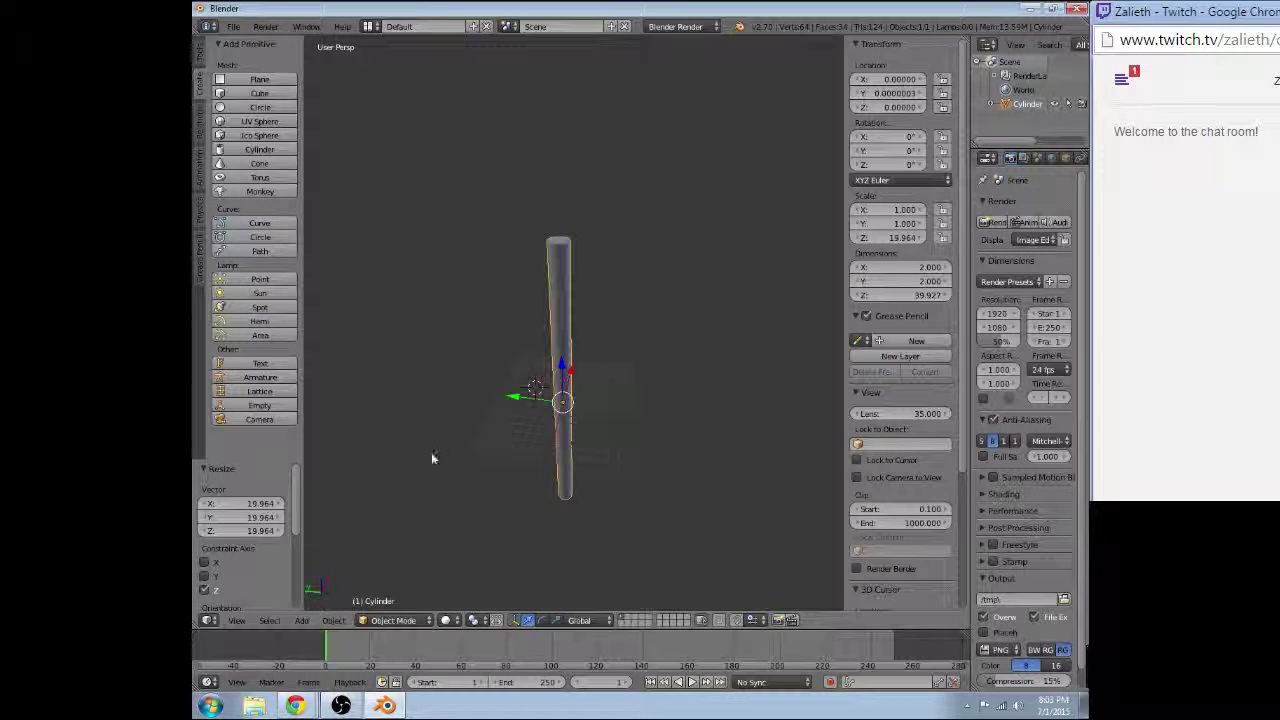
- In Edit Mode, delete the cylinder's top cap faces to open the tube
key("Tab")
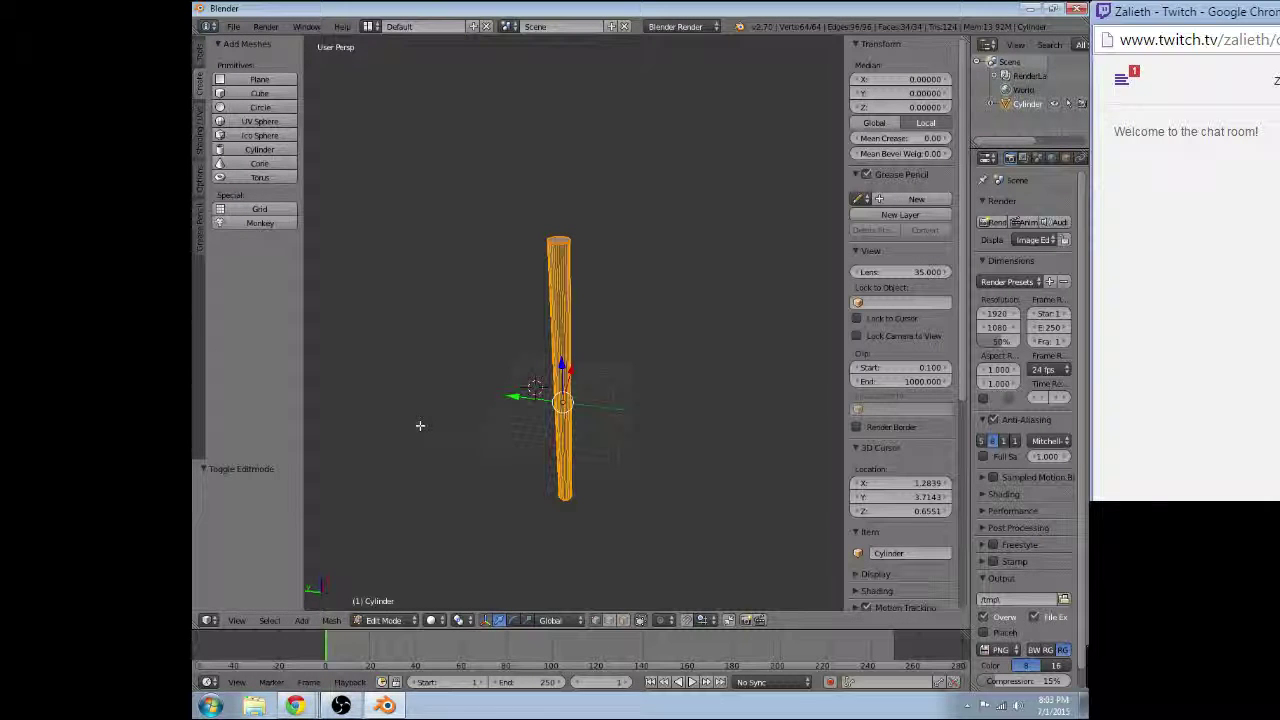
scroll(538, 250, "up", 3)
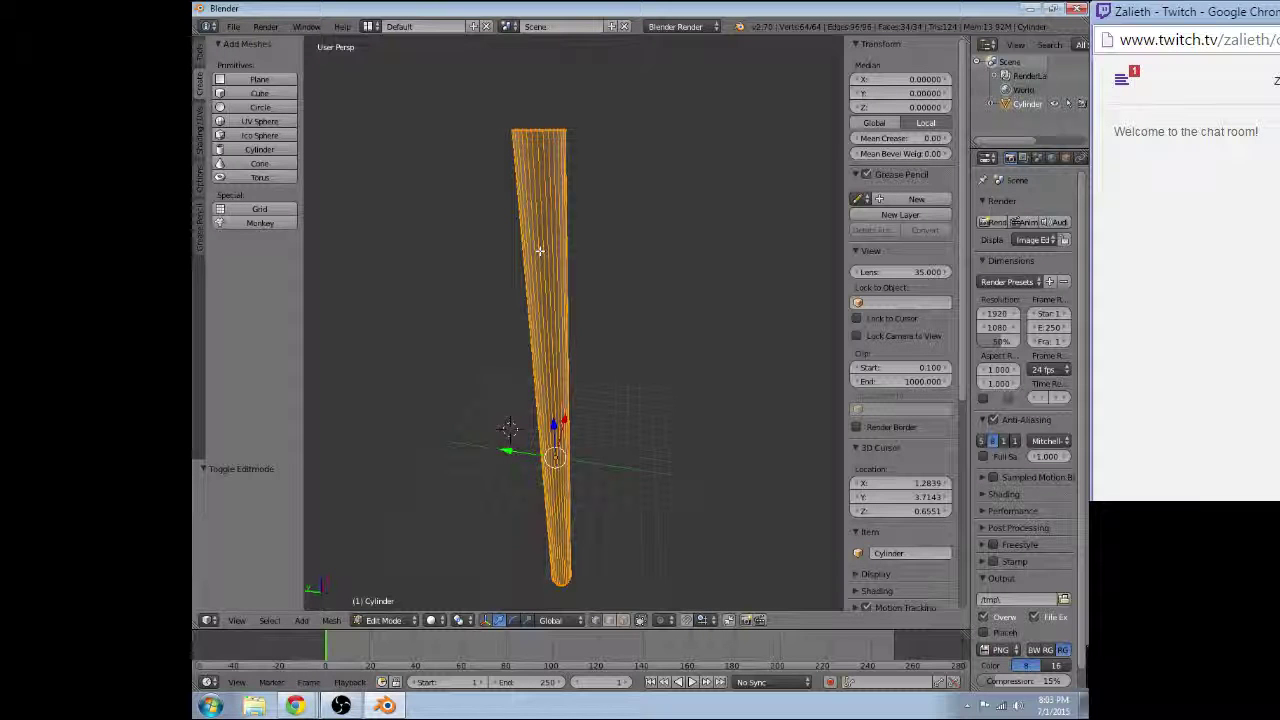
middle_click_drag(539, 250, 545, 330)
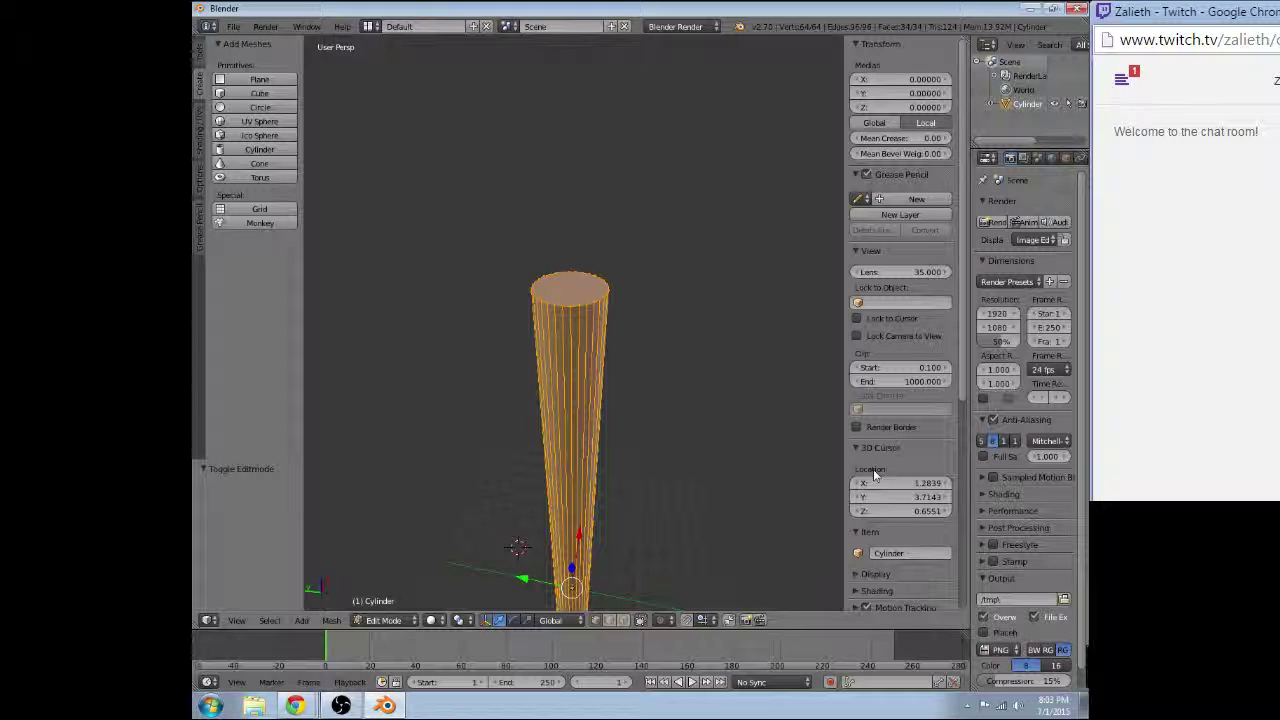
left_click(1052, 158)
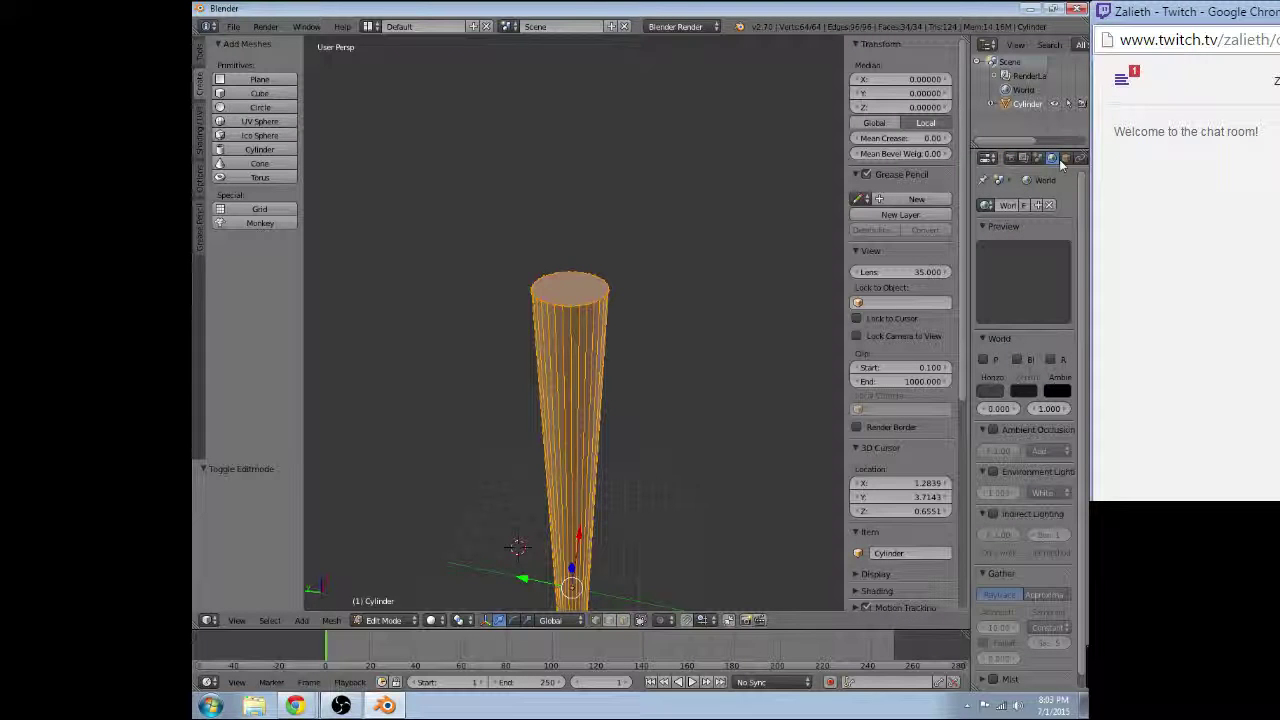
left_click(1065, 158)
right_click_drag(569, 290, 554, 311)
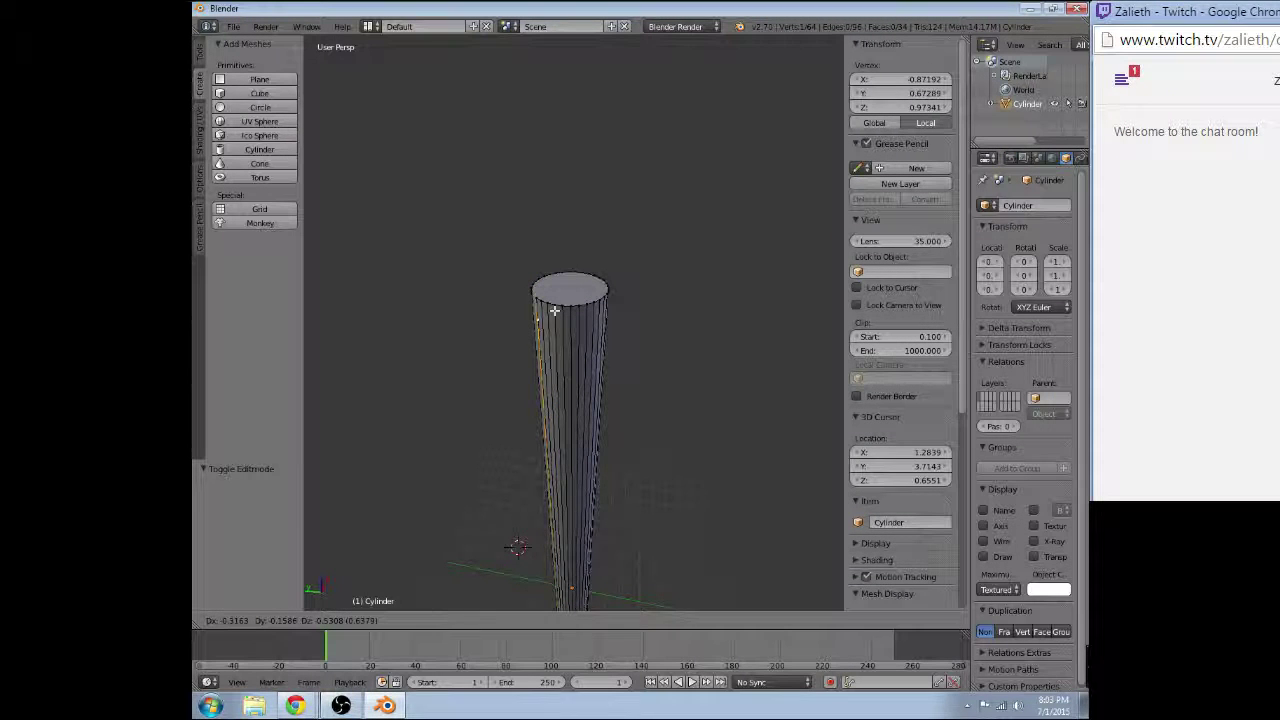
key("Escape")
key("a")
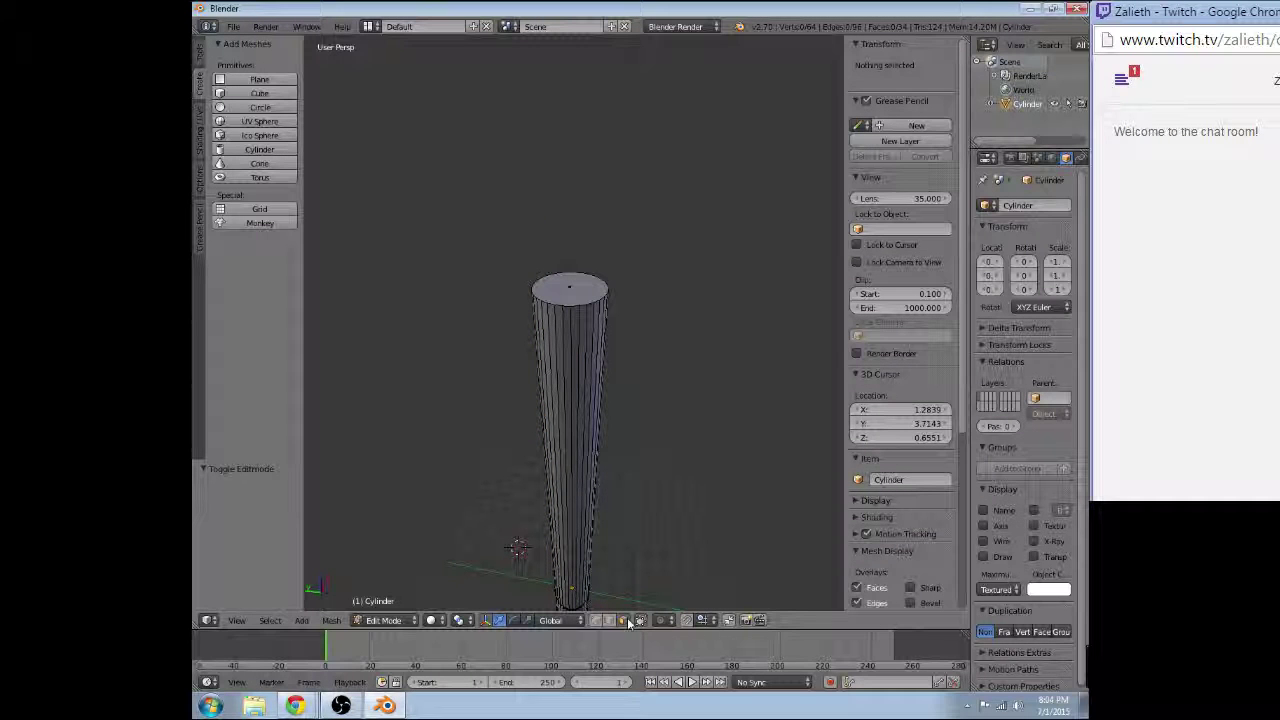
right_click(569, 288)
key("x")
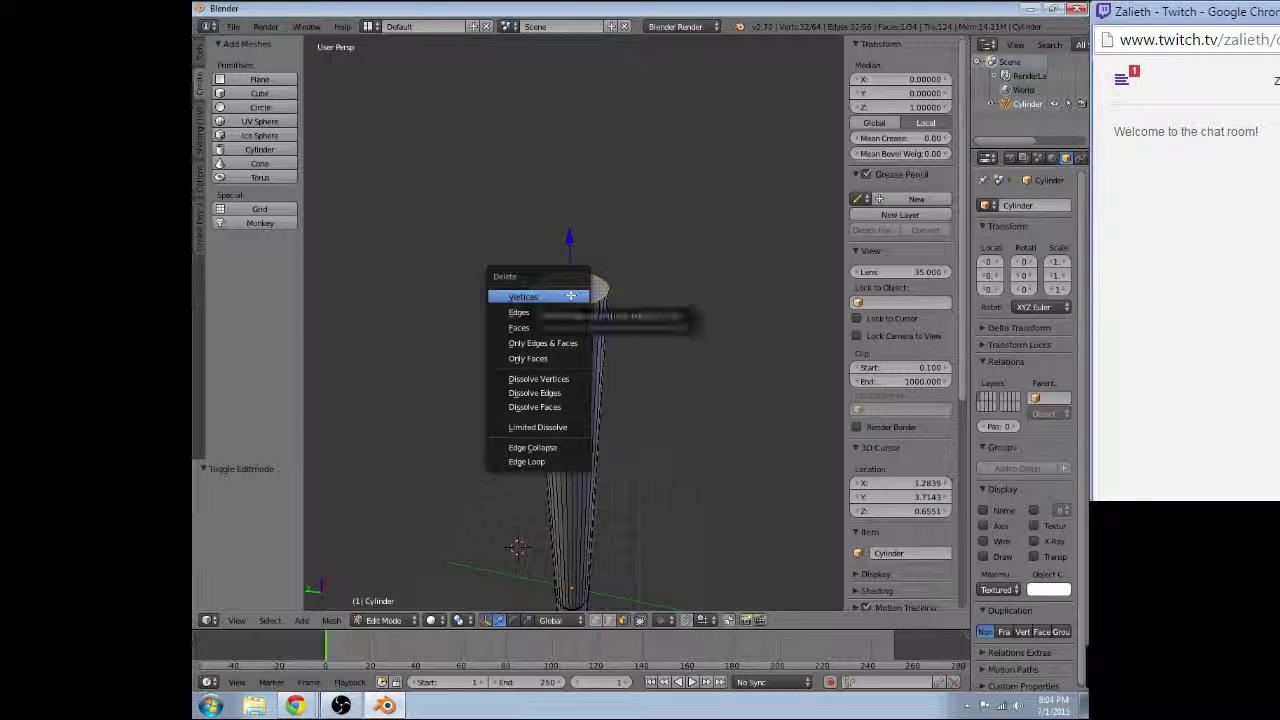
left_click(522, 327)
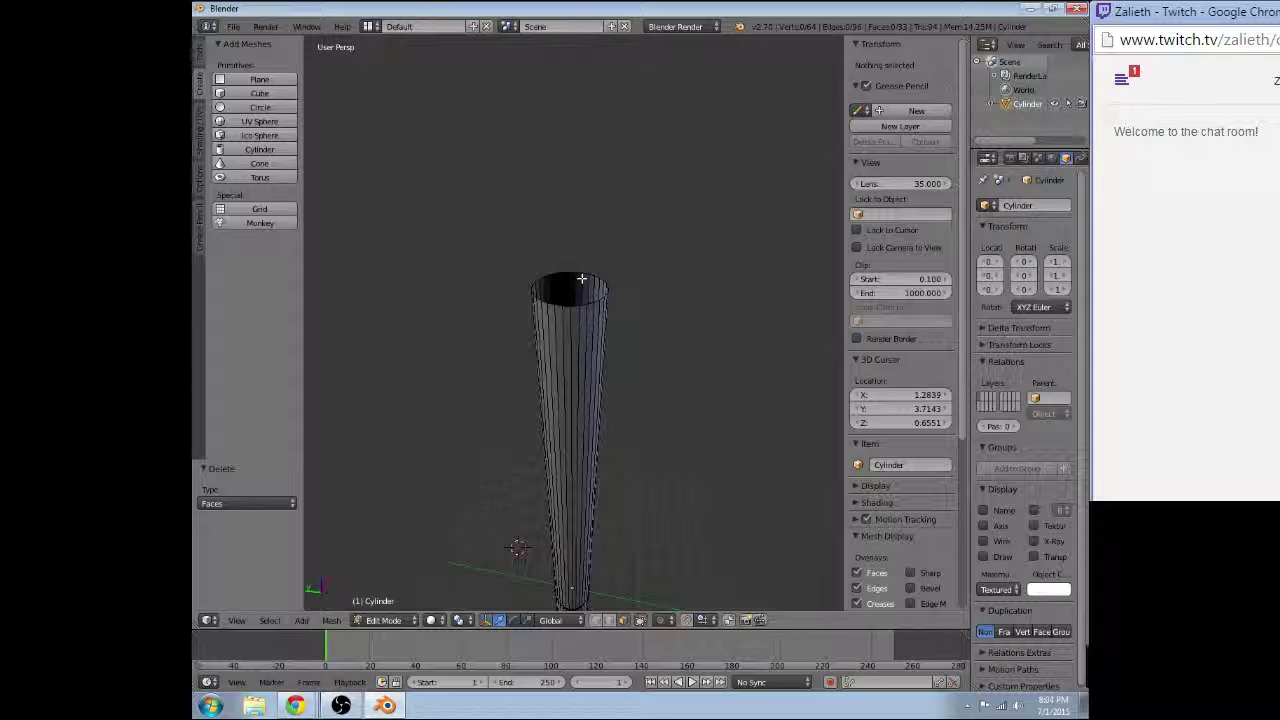
- Select the whole vertex loop around the open top rim
middle_click_drag(581, 278, 640, 306)
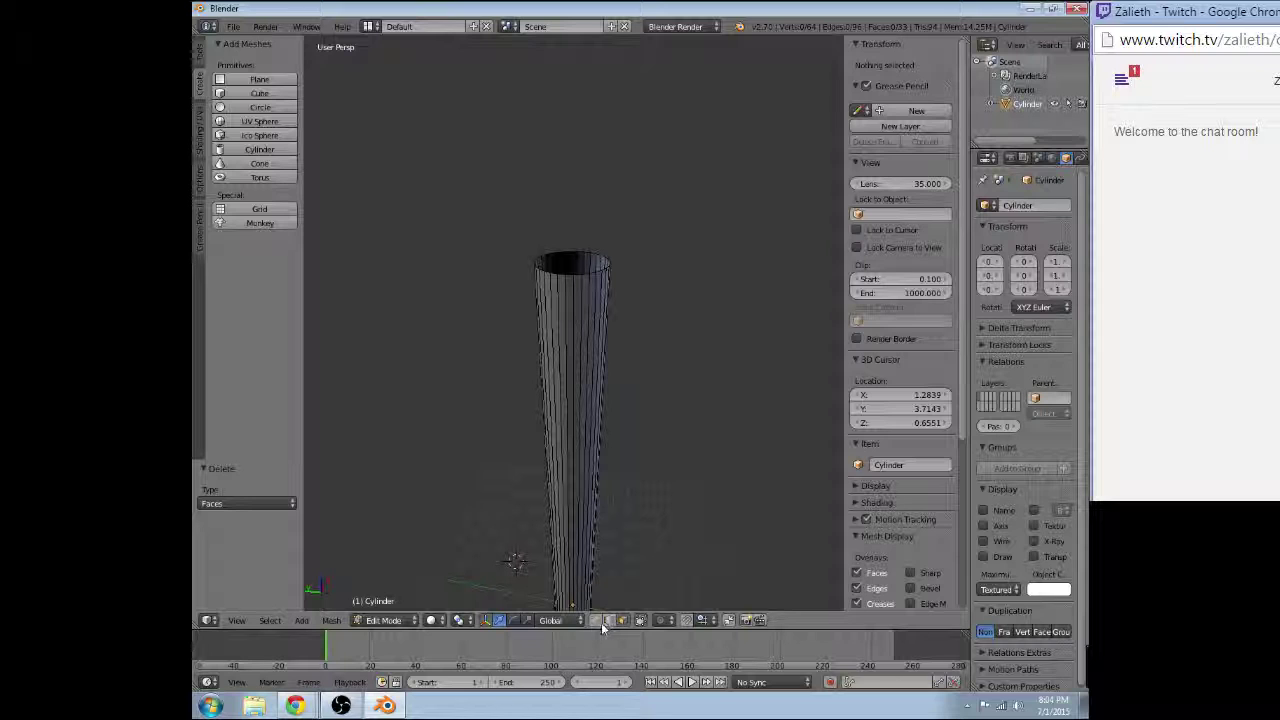
right_click(591, 273)
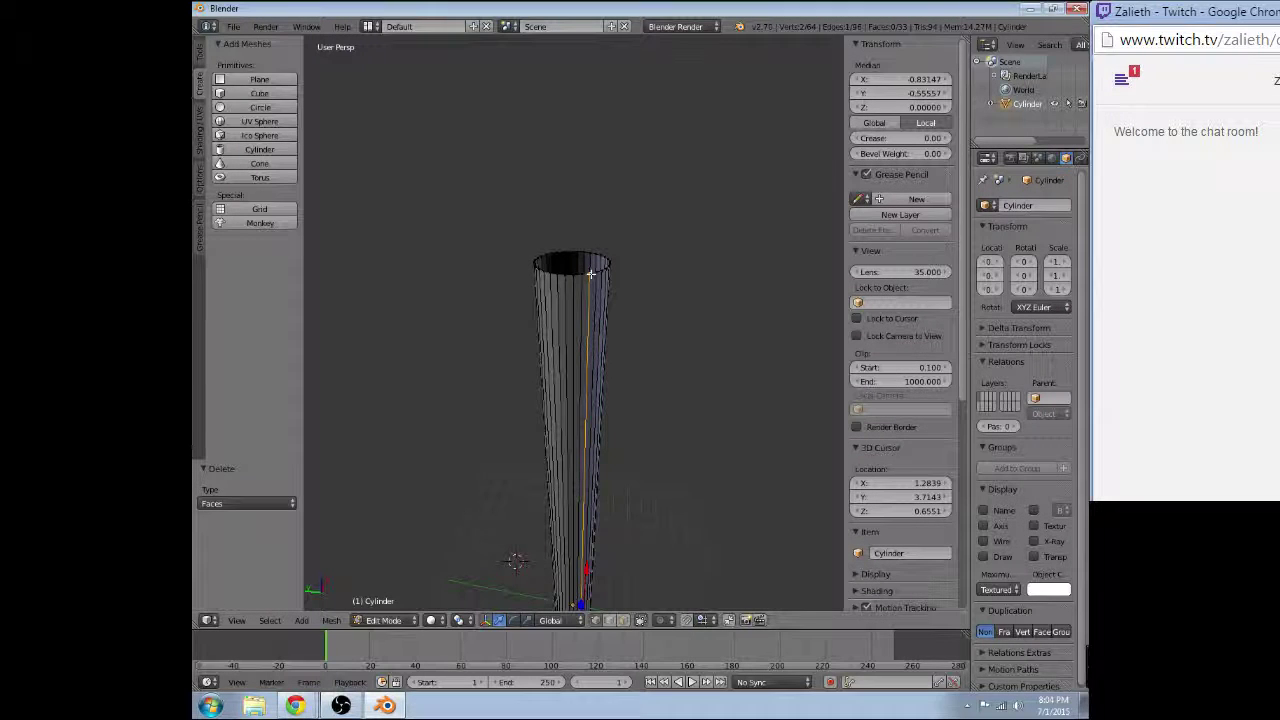
right_click(584, 272)
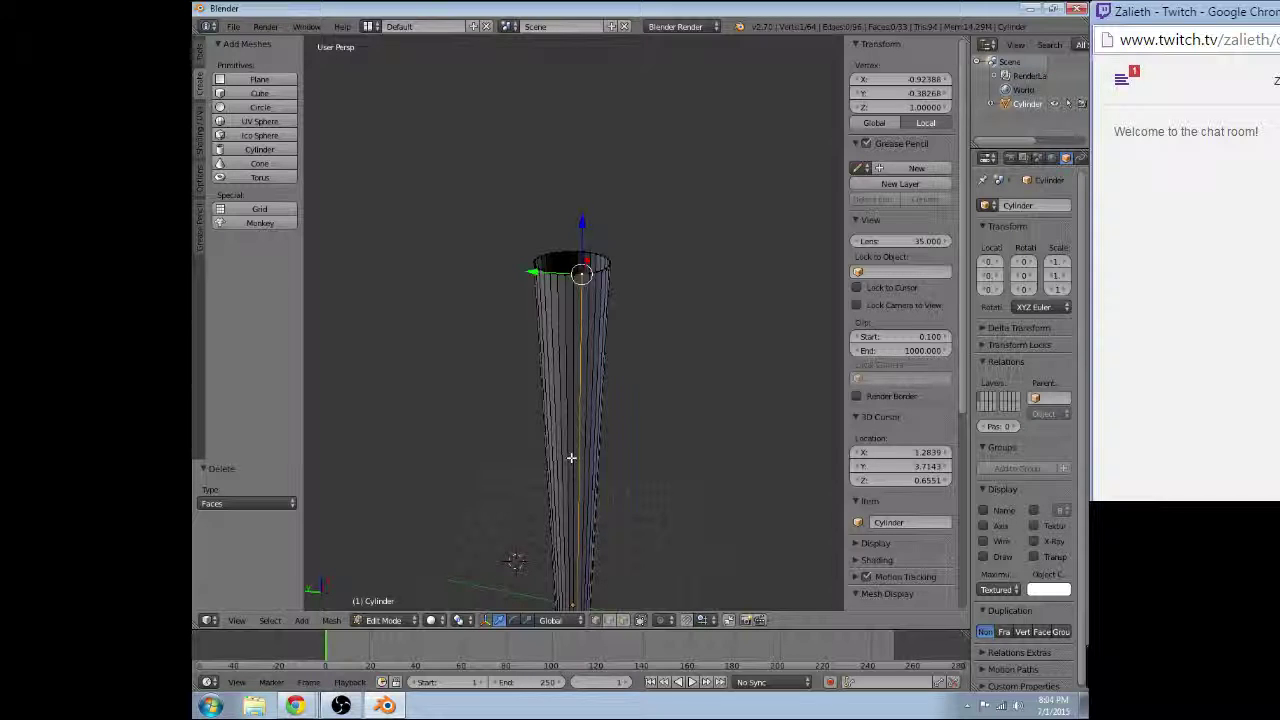
right_click(586, 272, "alt")
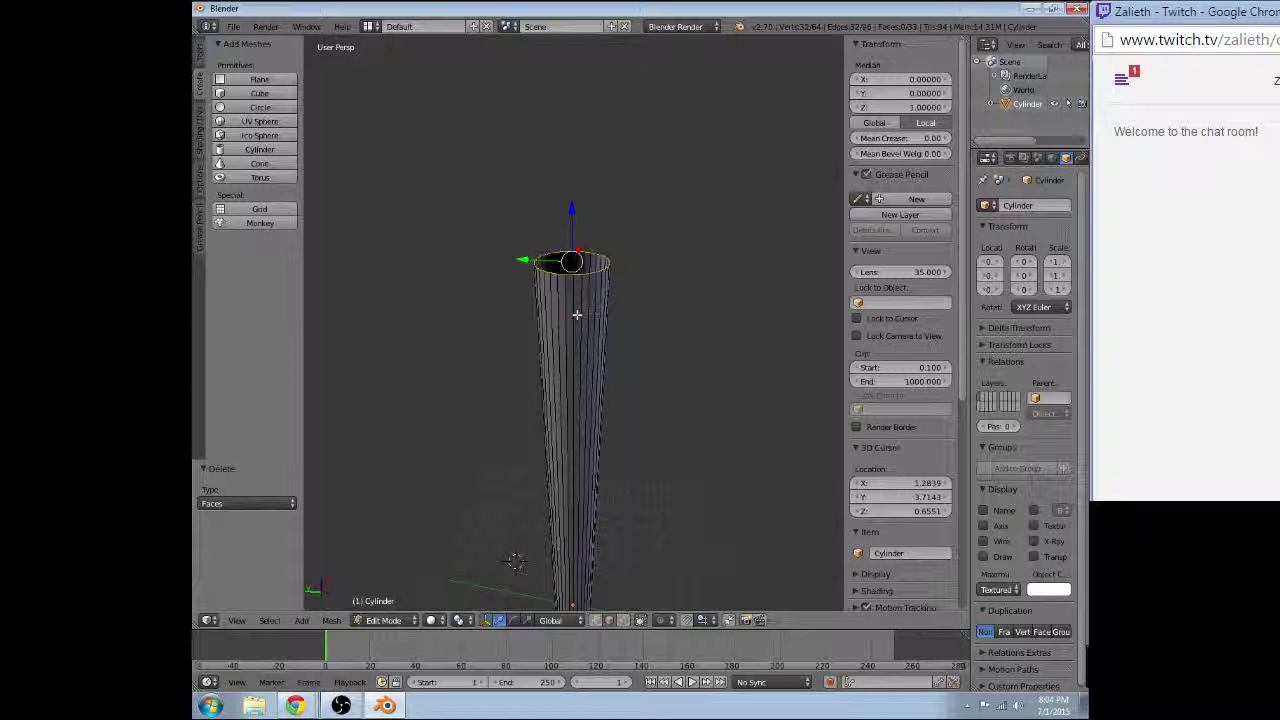
- Extrude the top rim, shrink it to 0.45 and raise it along Z
key("e")
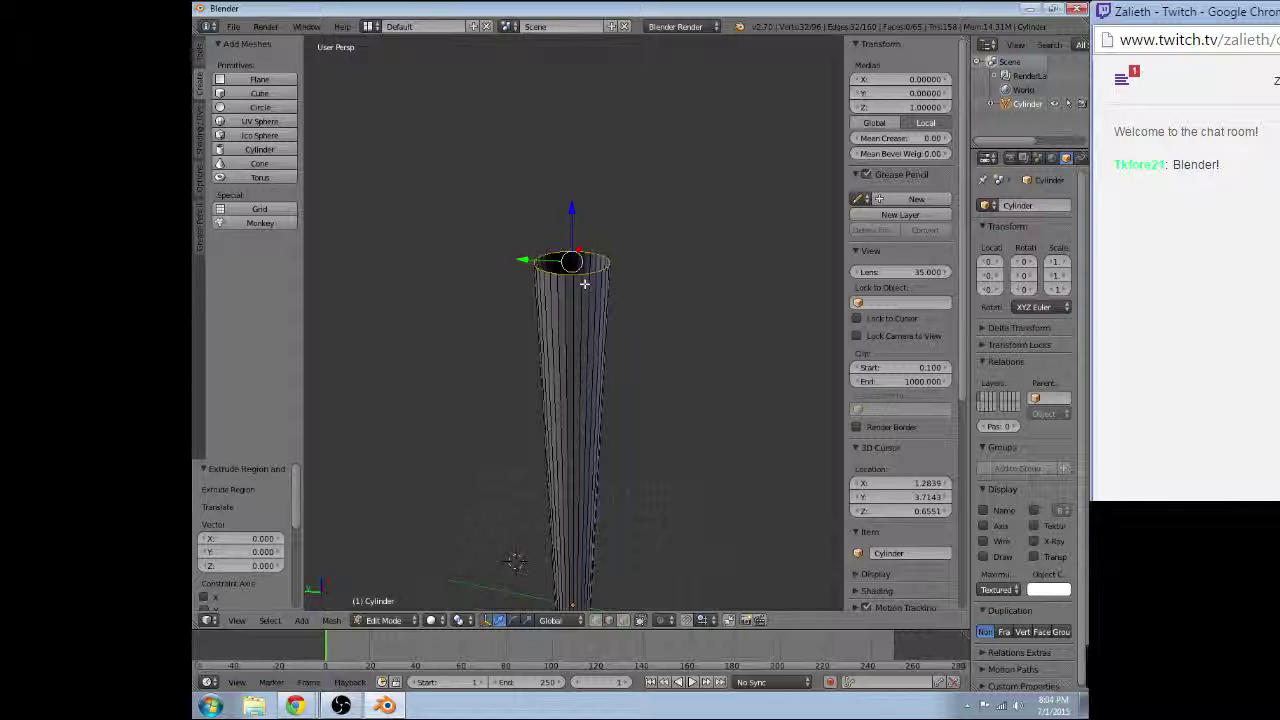
key("s")
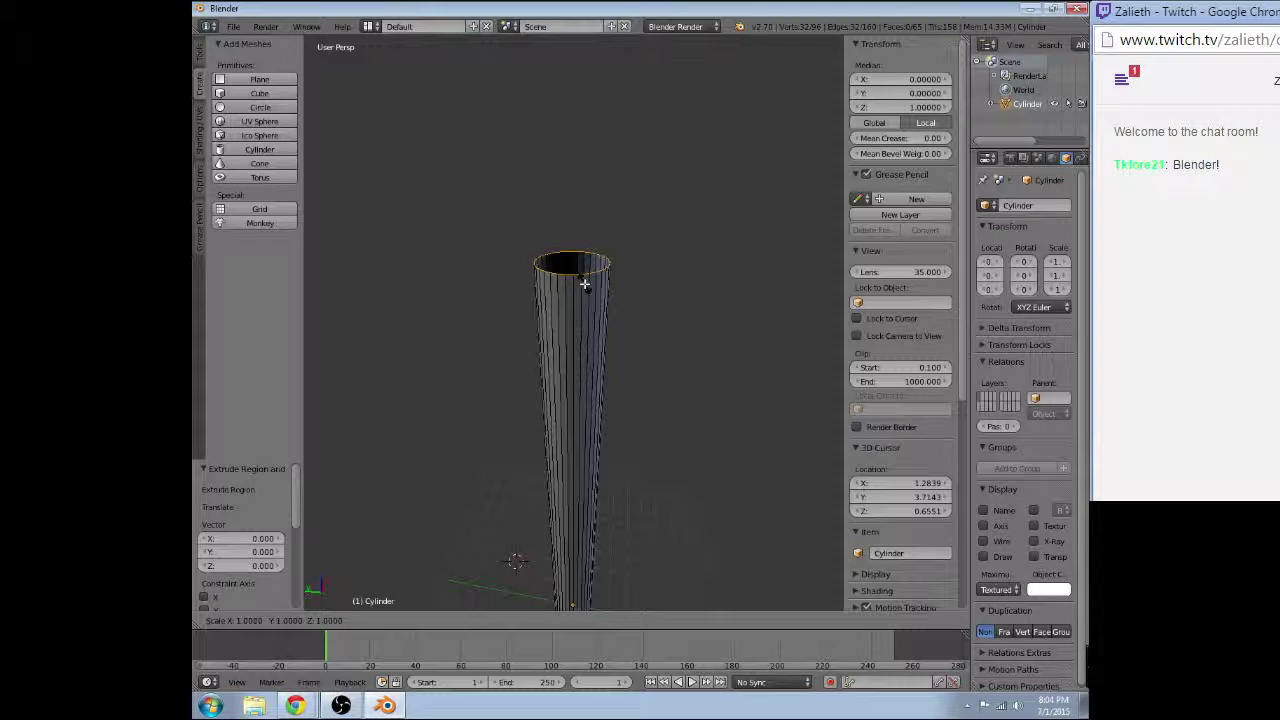
type(".45")
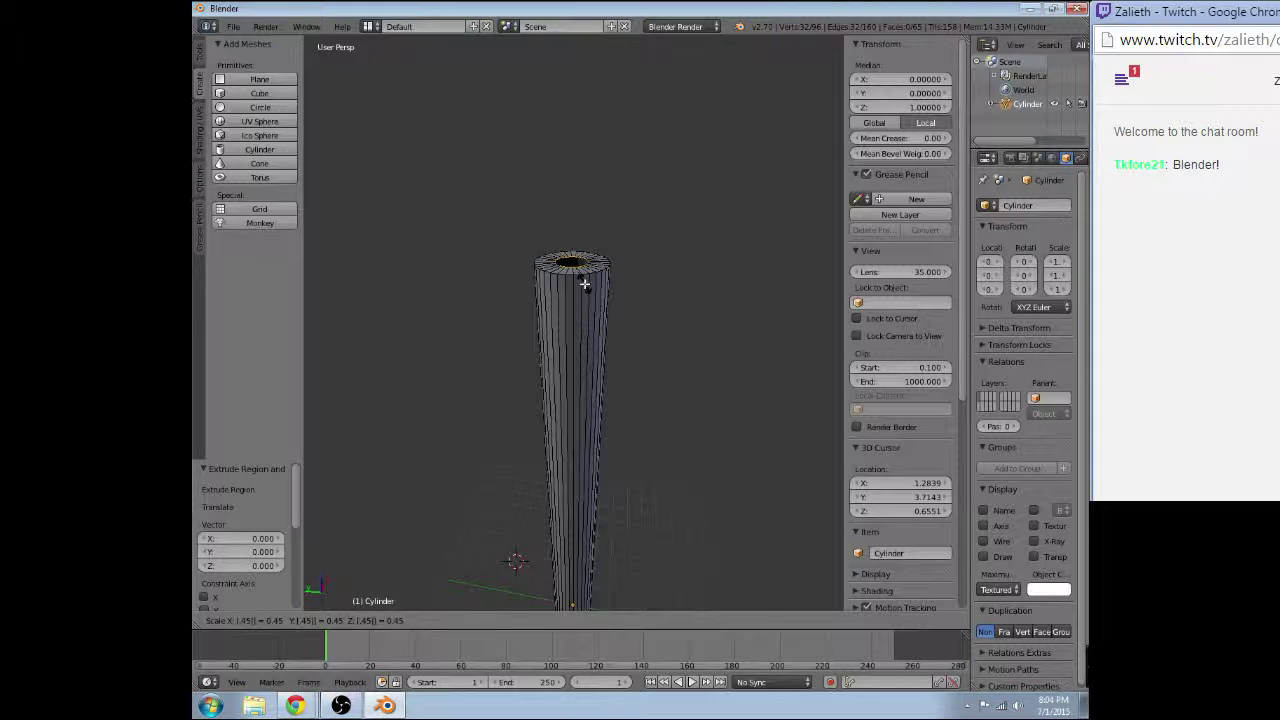
key("Return")
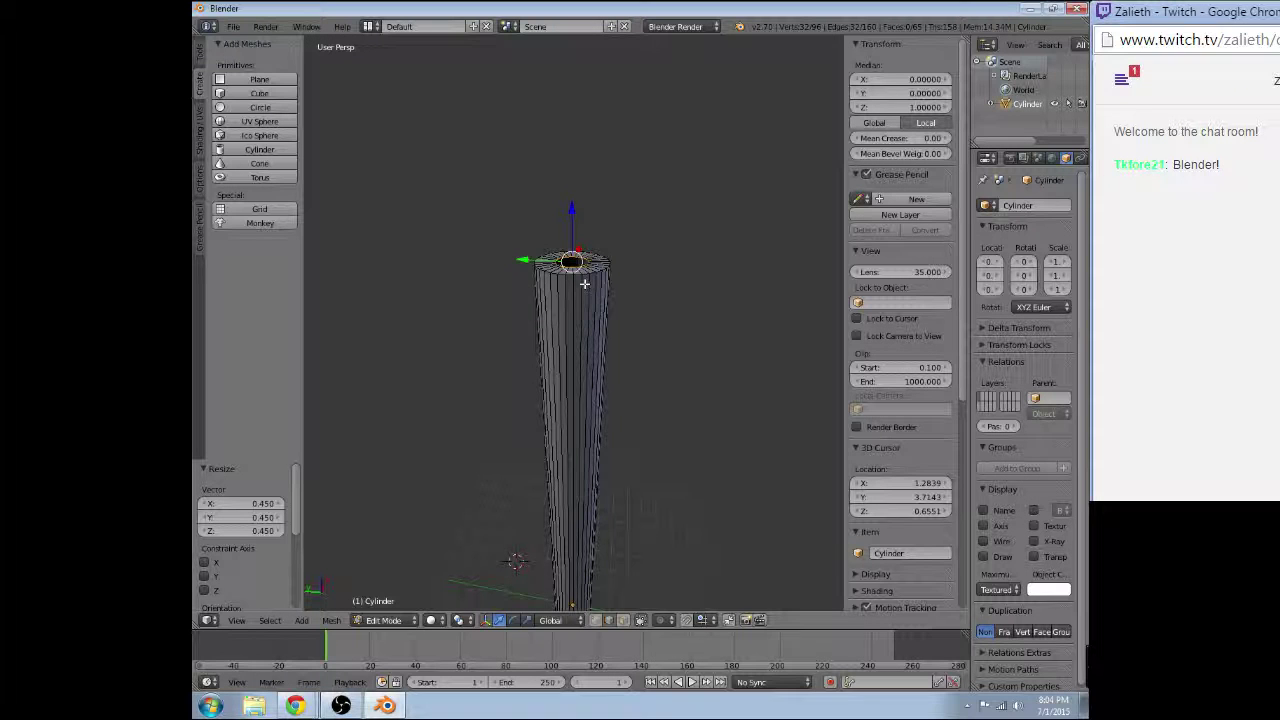
key("KP_1")
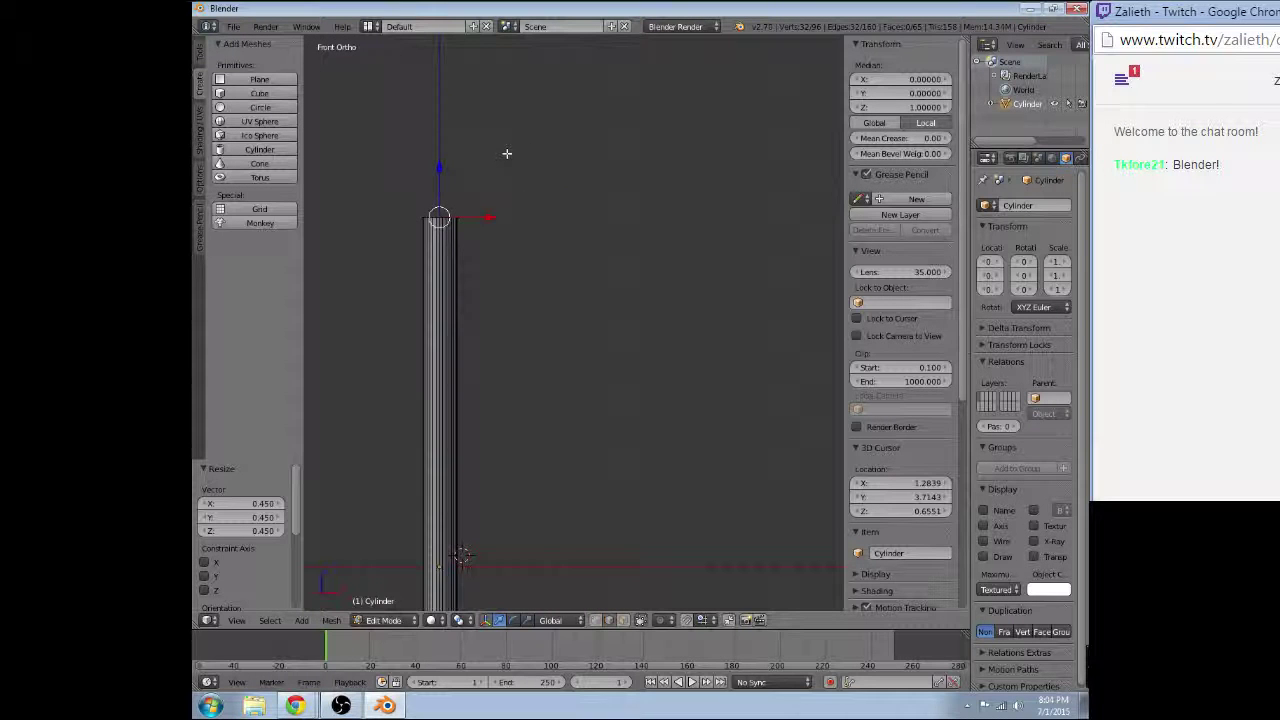
left_click_drag(439, 168, 438, 164)
scroll(411, 180, "down", 1)
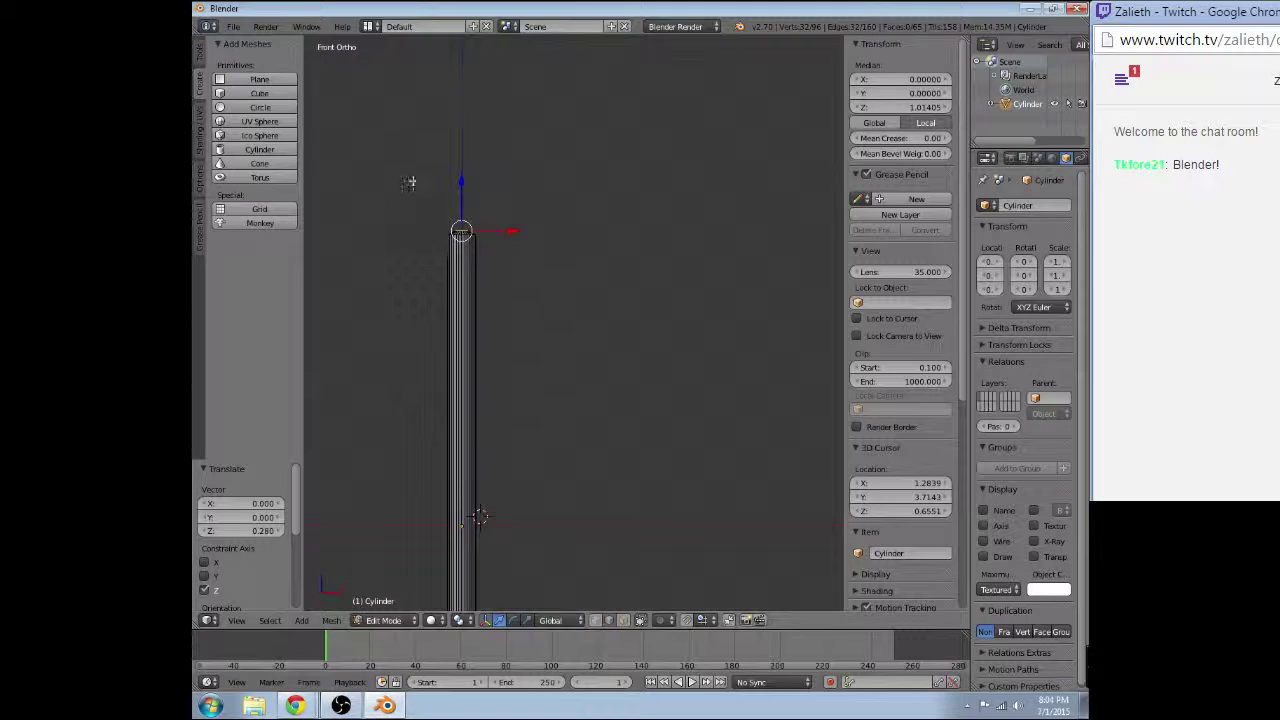
scroll(423, 186, "up", 2)
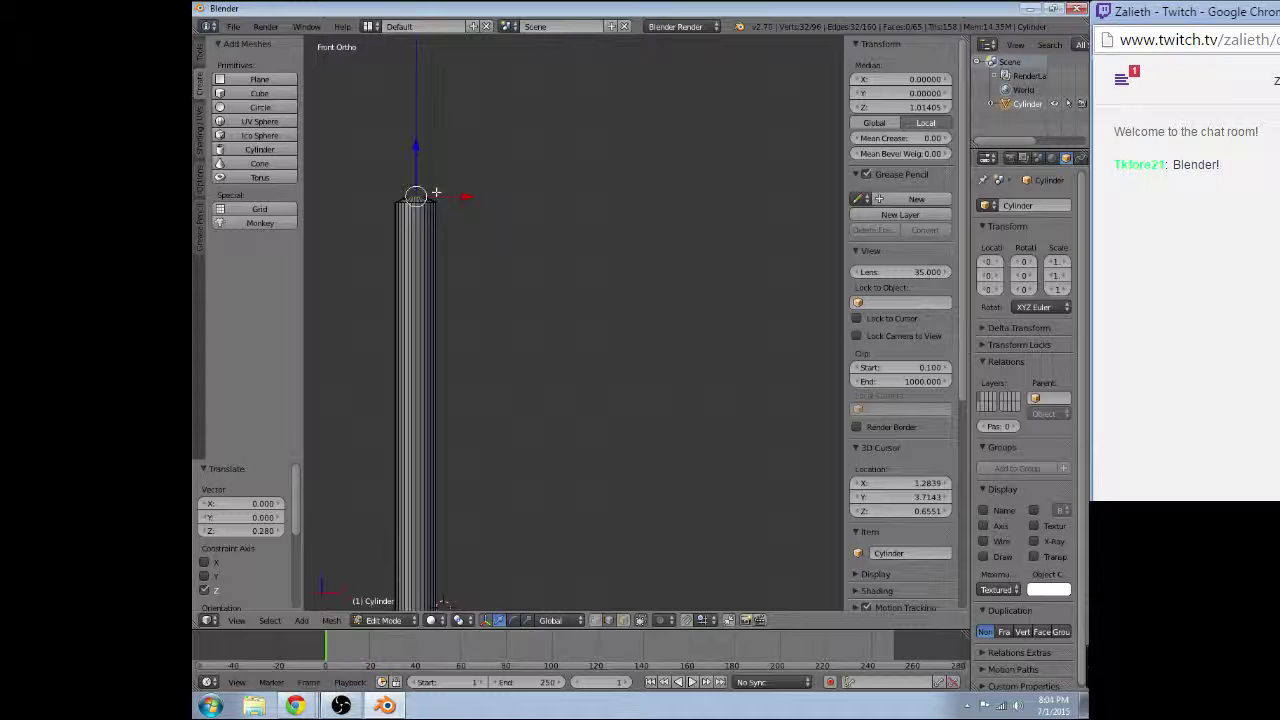
middle_click_drag(436, 192, 601, 284, "shift")
scroll(601, 284, "up", 2)
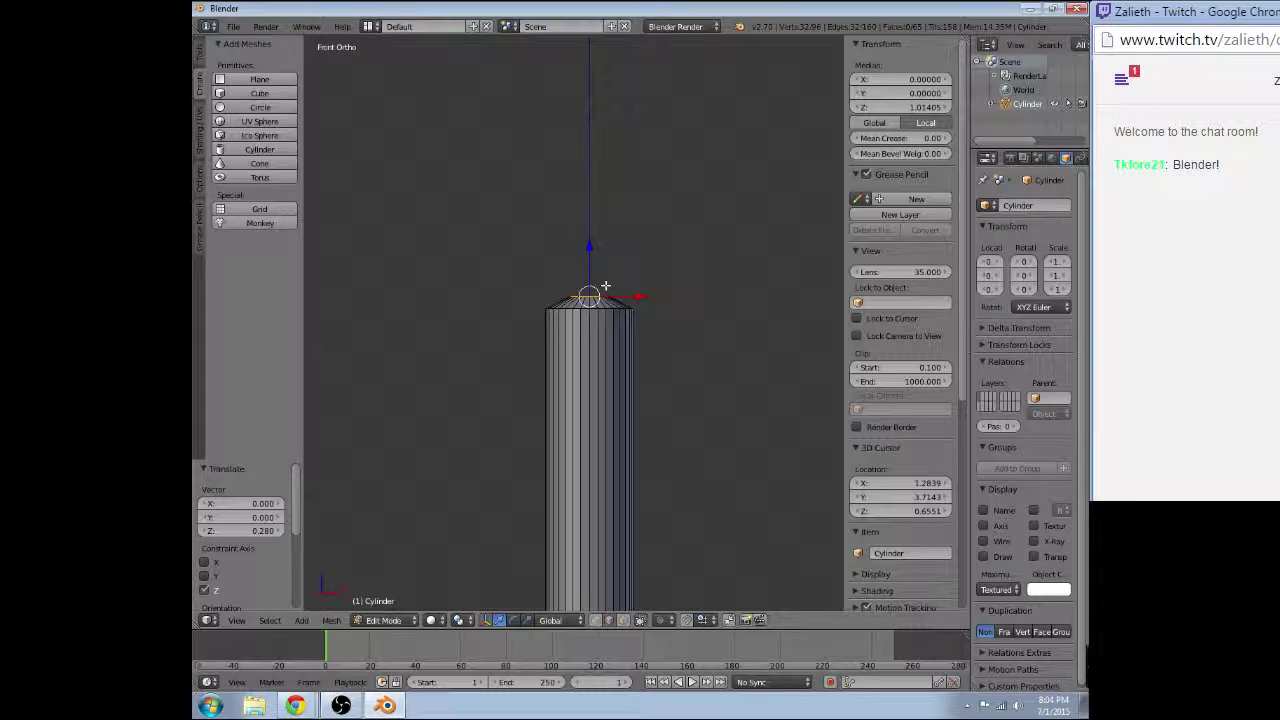
- Extrude the narrowed ring 0.724 up along Z and scale it by 2
key("r")
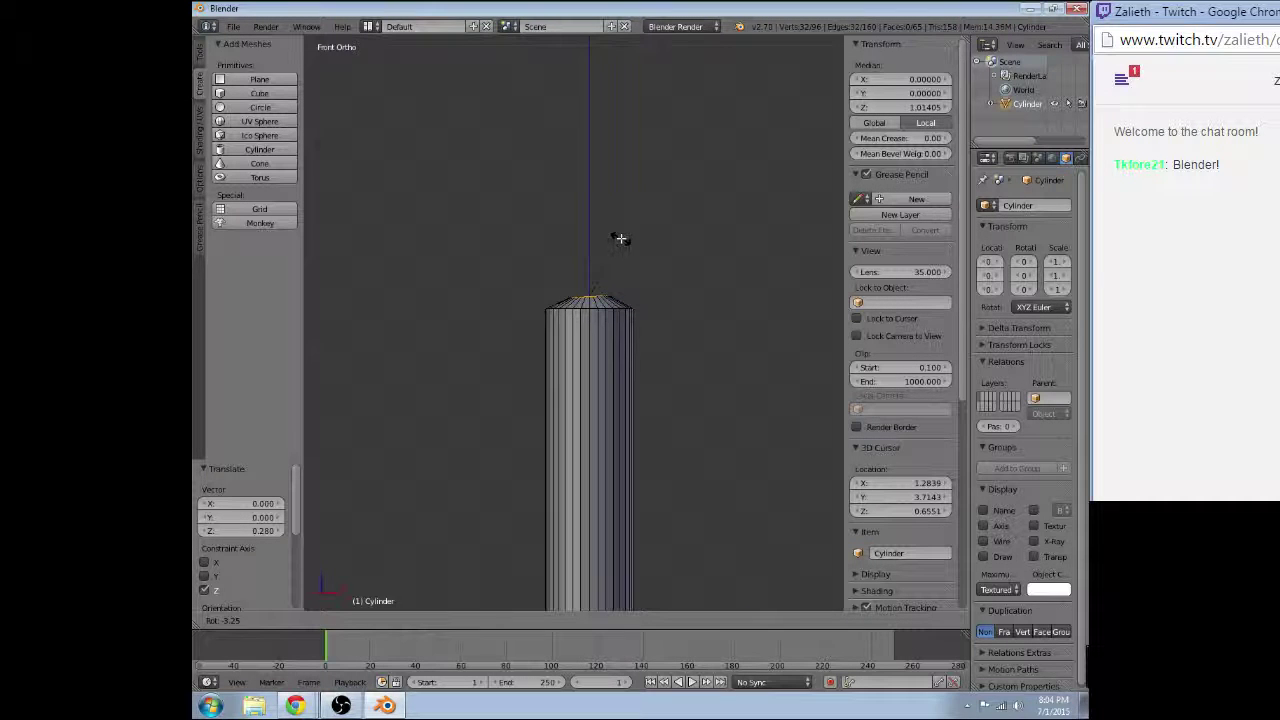
key("Escape")
key("e")
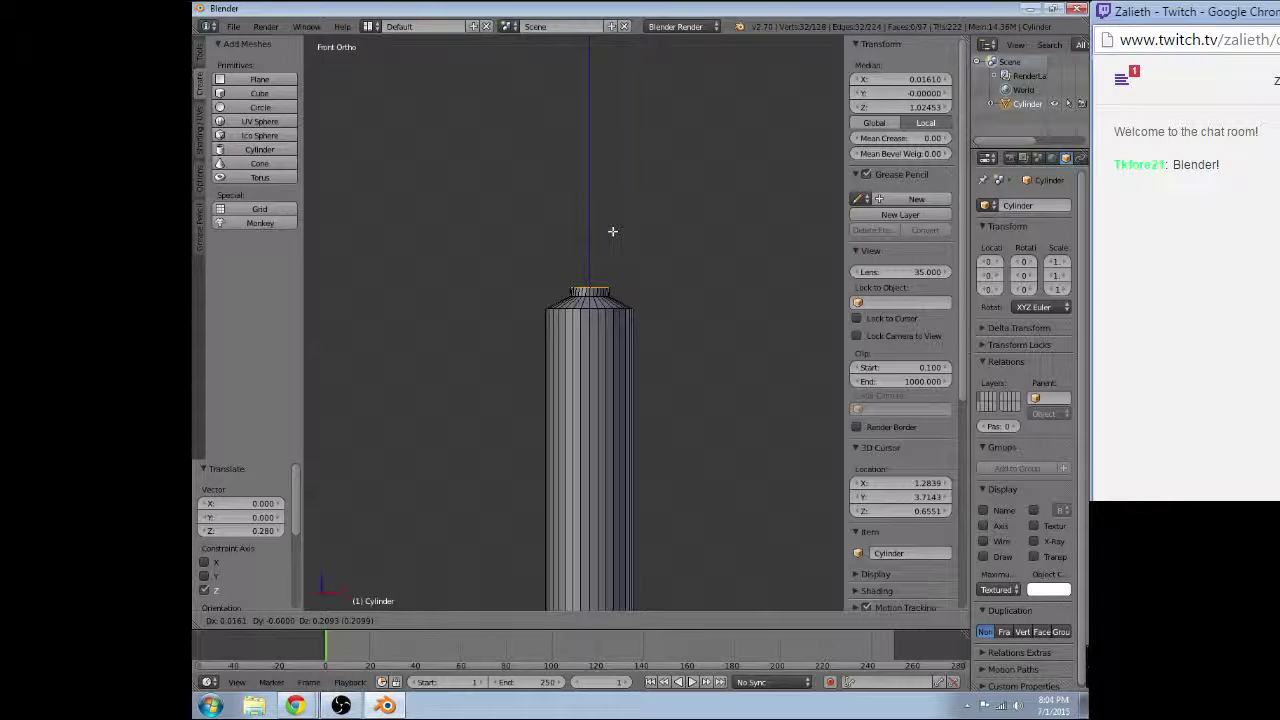
key("z")
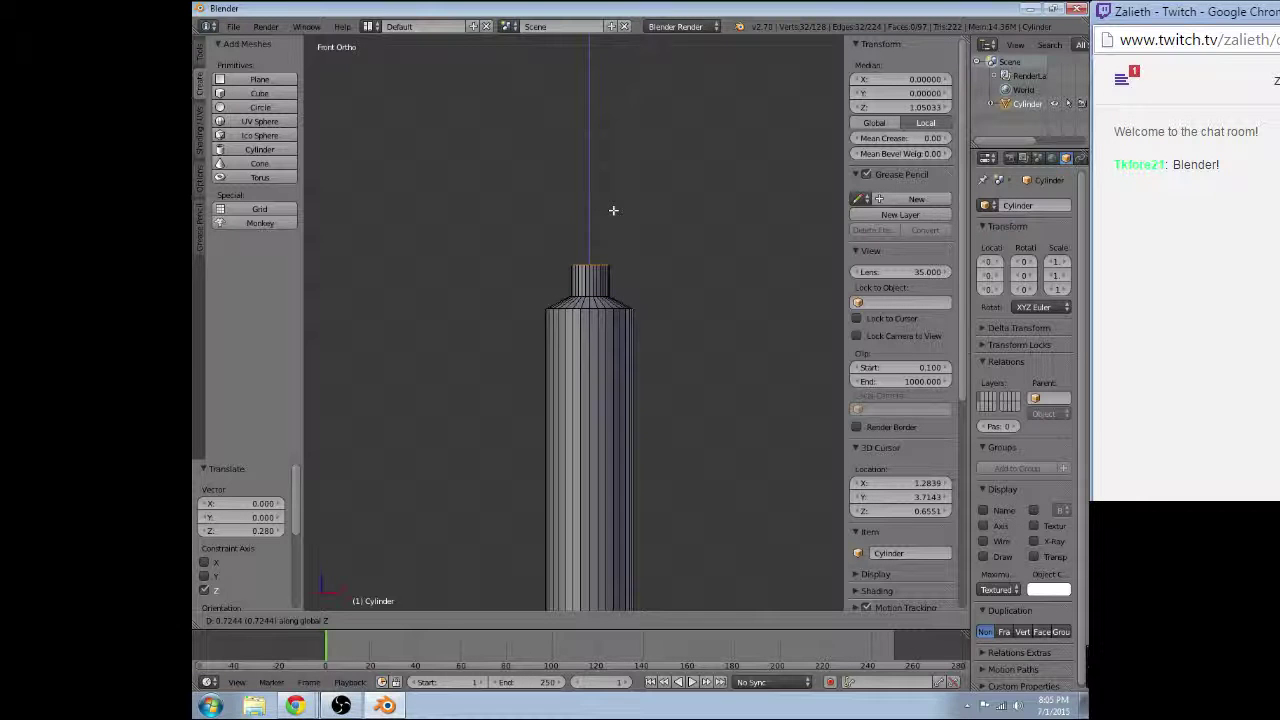
left_click(613, 210)
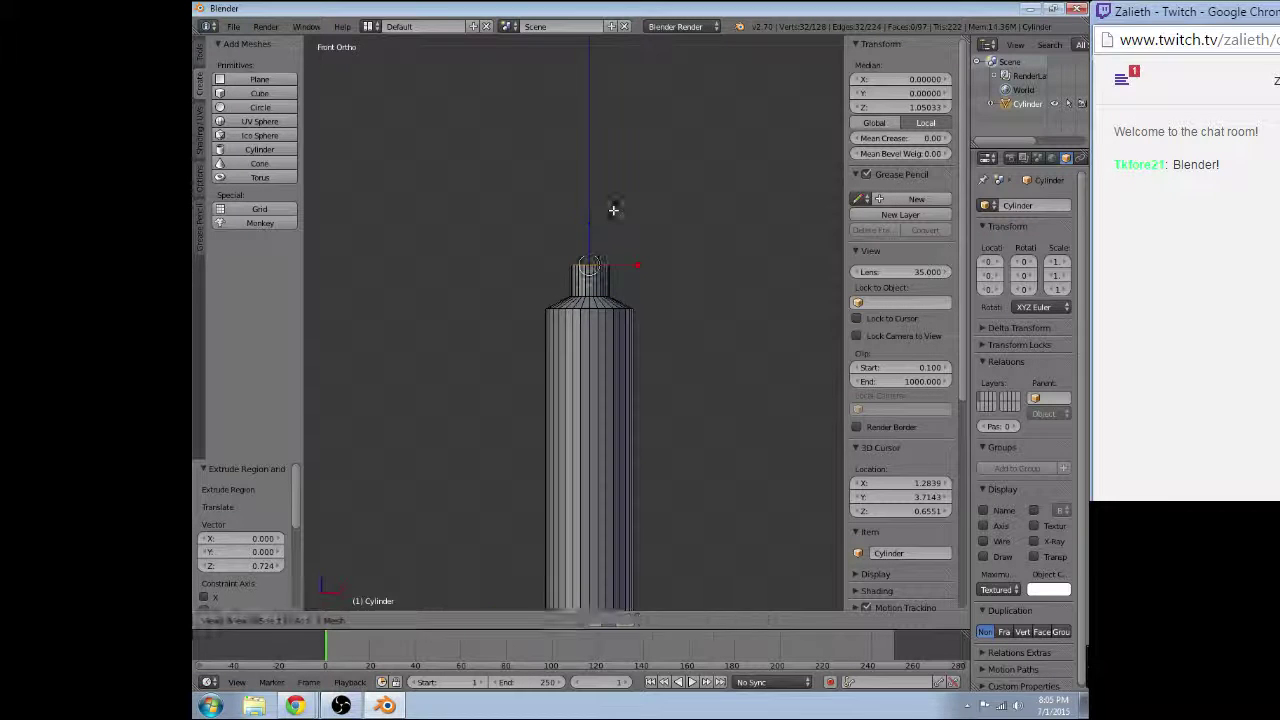
key("s")
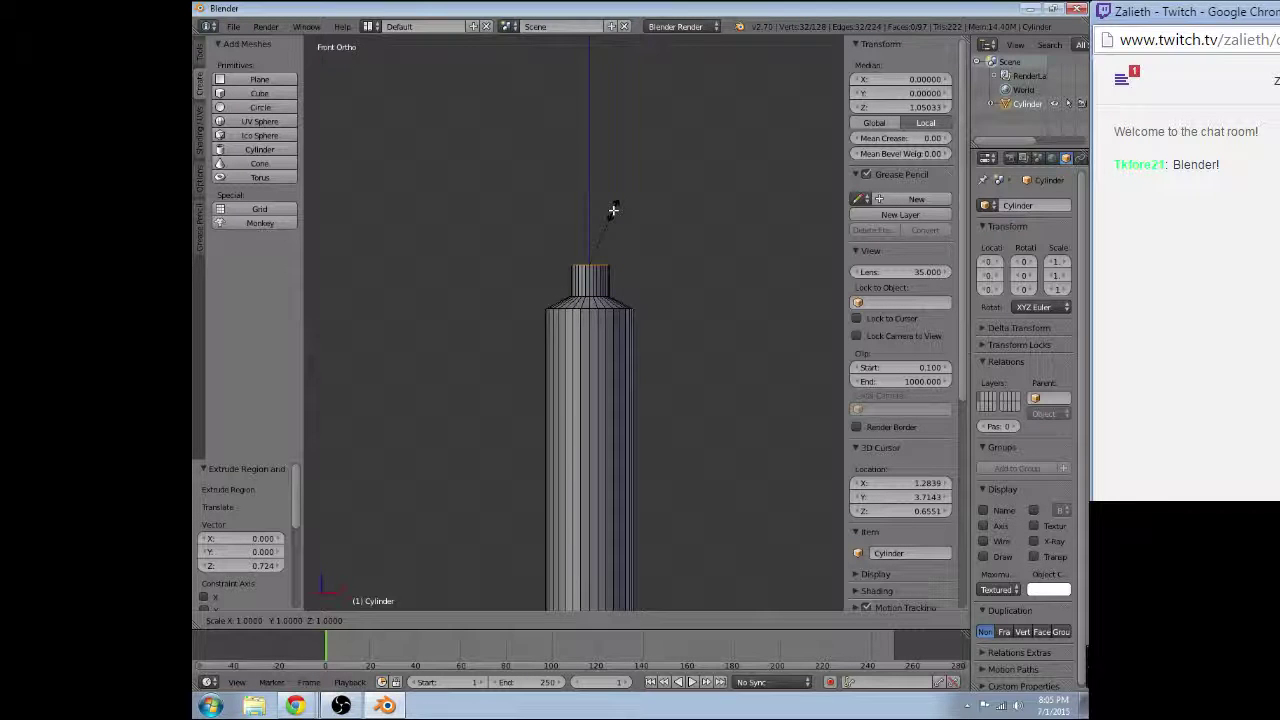
key("2")
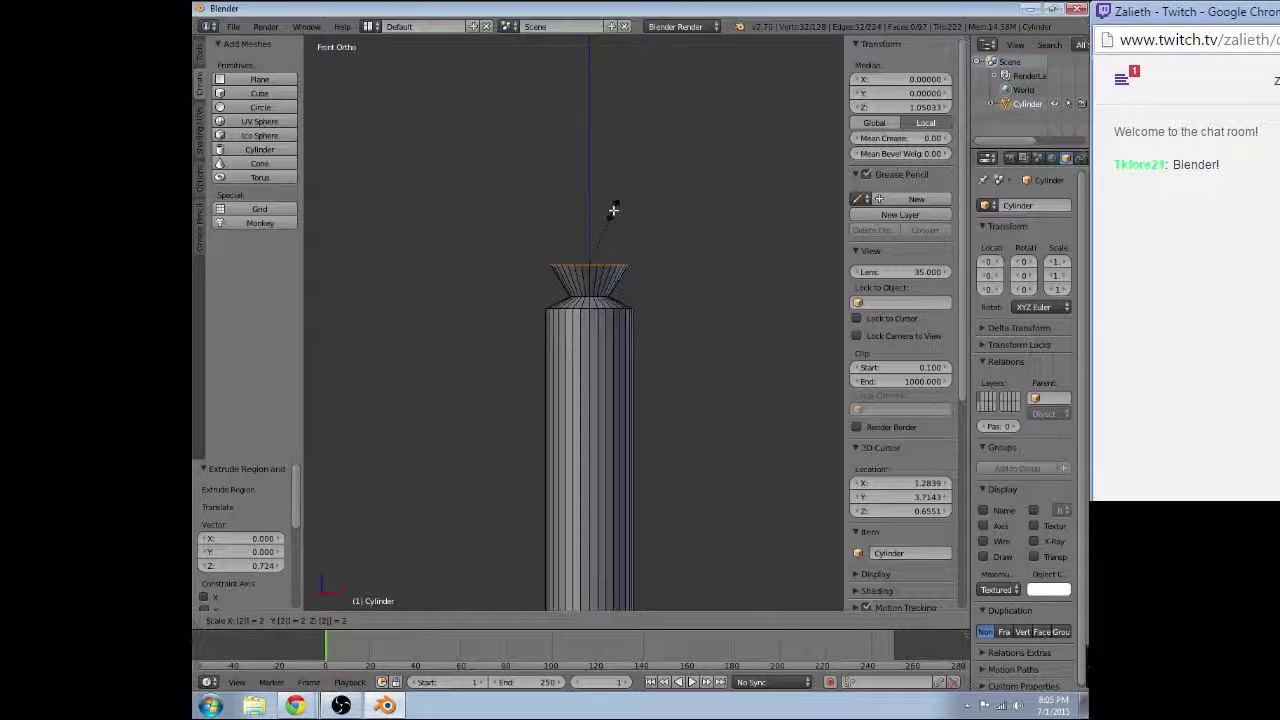
key("Return")
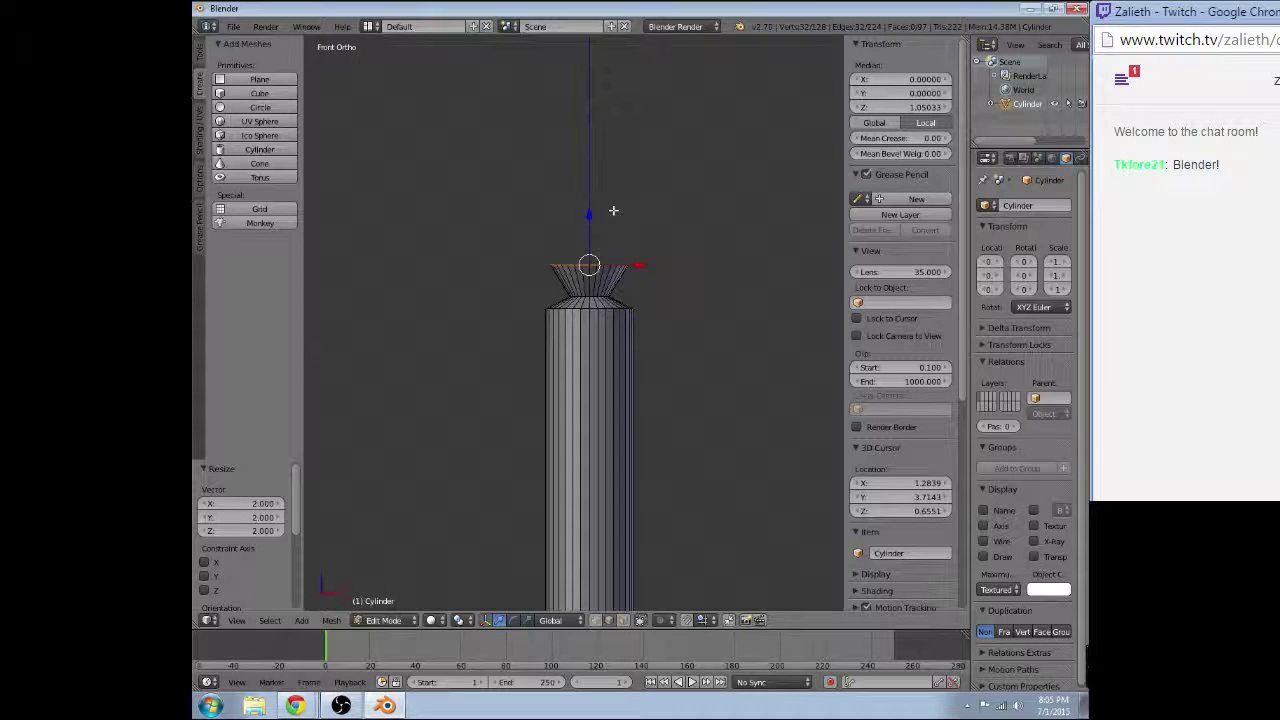
- Extrude the flared ring once more in place and view the collar in Top Ortho
key("e")
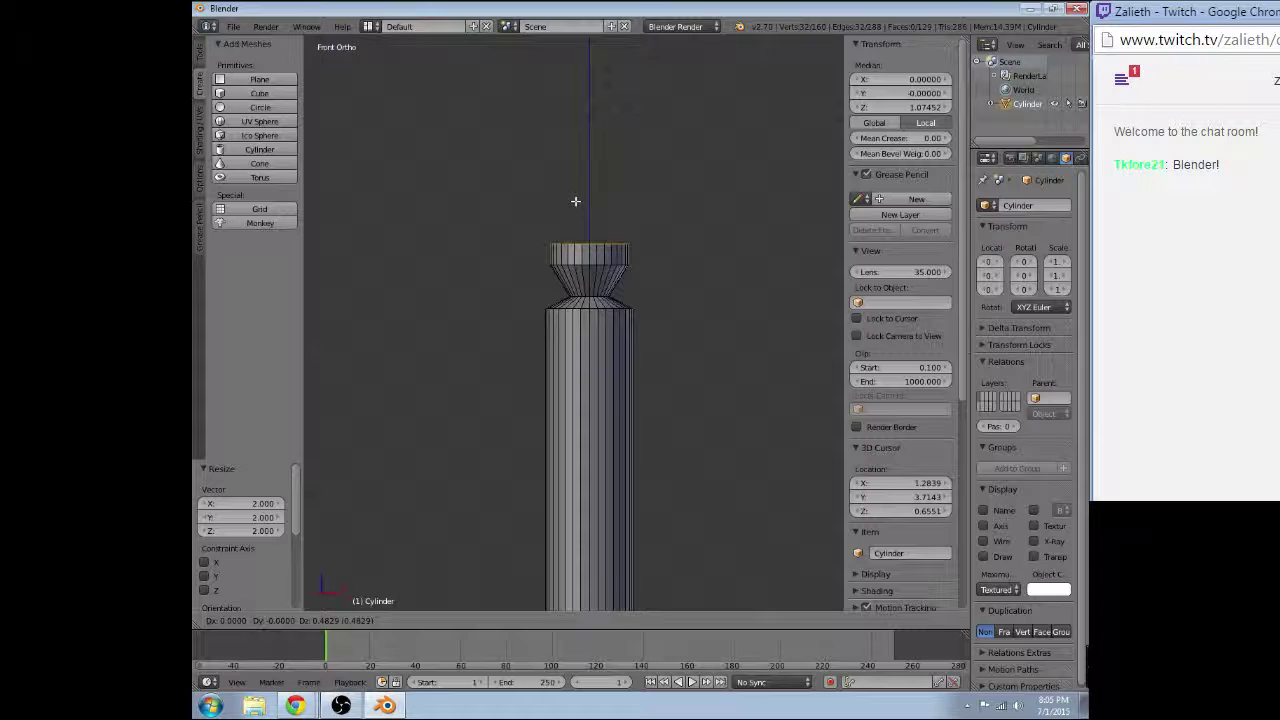
key("z")
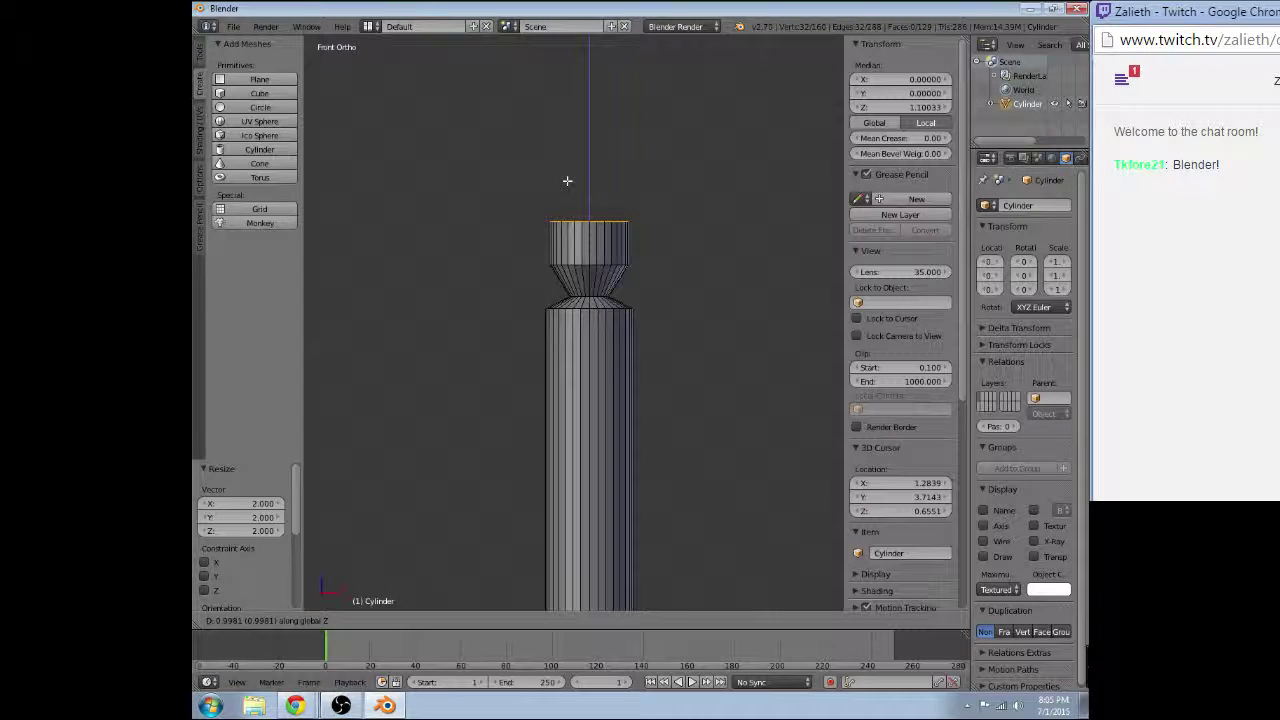
right_click(567, 180)
mouse_move(571, 177)
middle_mouse_down()
mouse_move(526, 211)
mouse_move(537, 227)
mouse_move(497, 294)
mouse_move(494, 257)
mouse_move(500, 243)
mouse_move(563, 288)
middle_mouse_up()
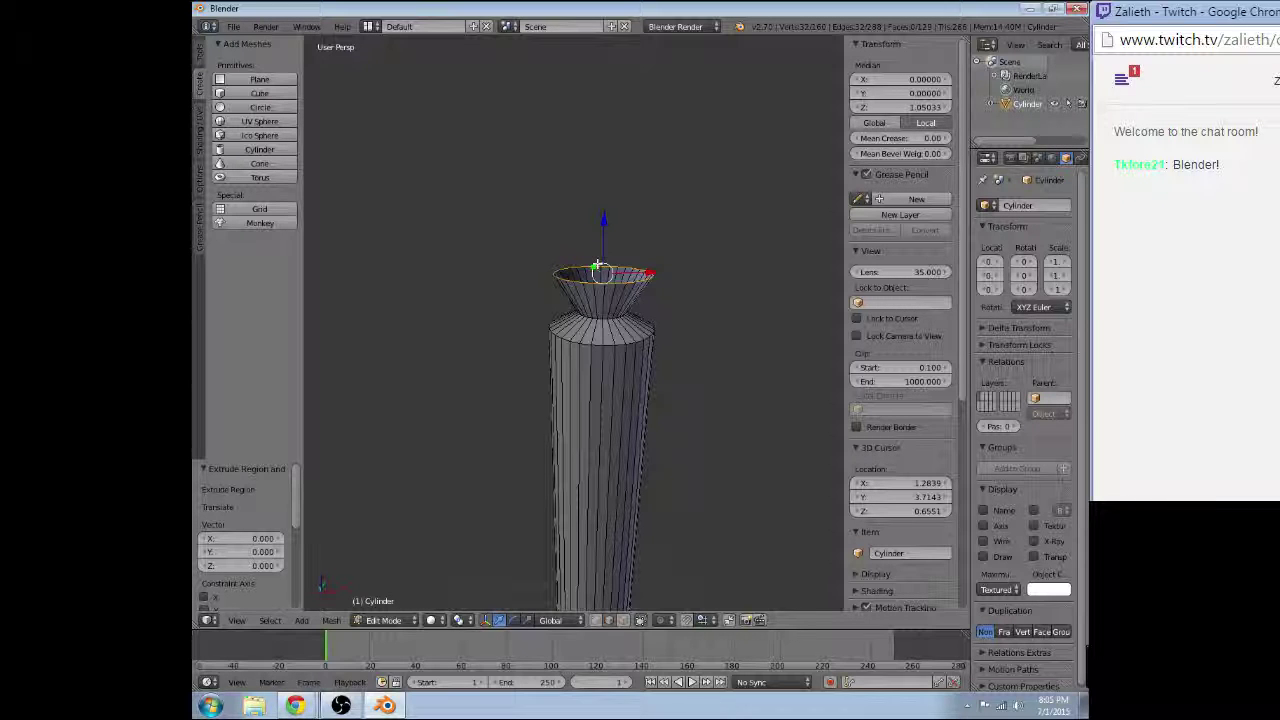
mouse_move(597, 265)
middle_mouse_down()
mouse_move(594, 294)
mouse_move(558, 303)
middle_mouse_up()
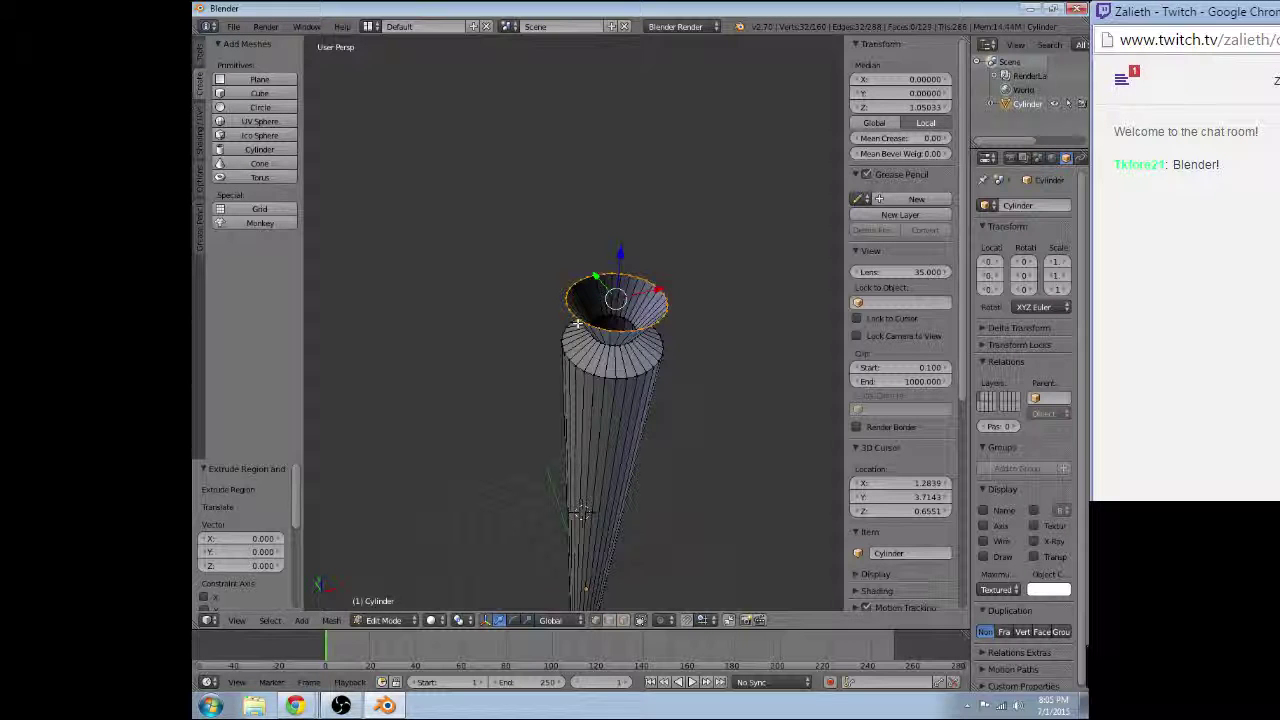
key("KP_7")
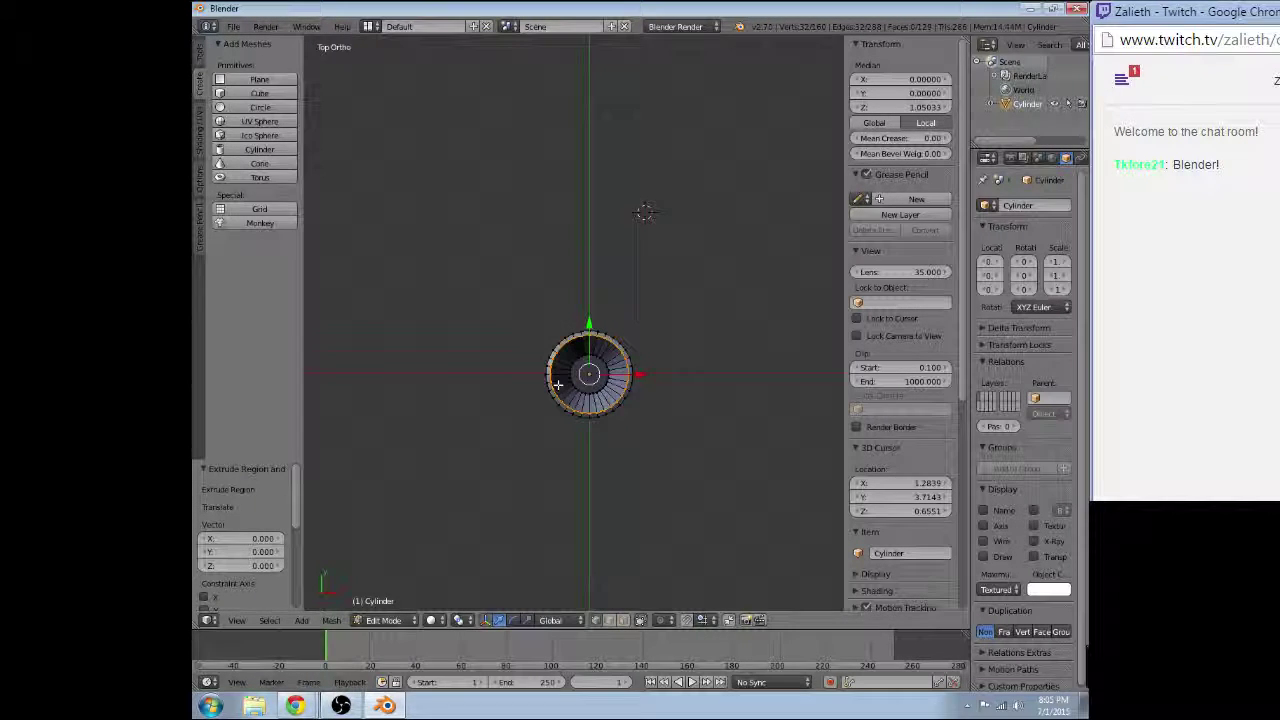
- Select four vertices around the collar rim
right_click(553, 377)
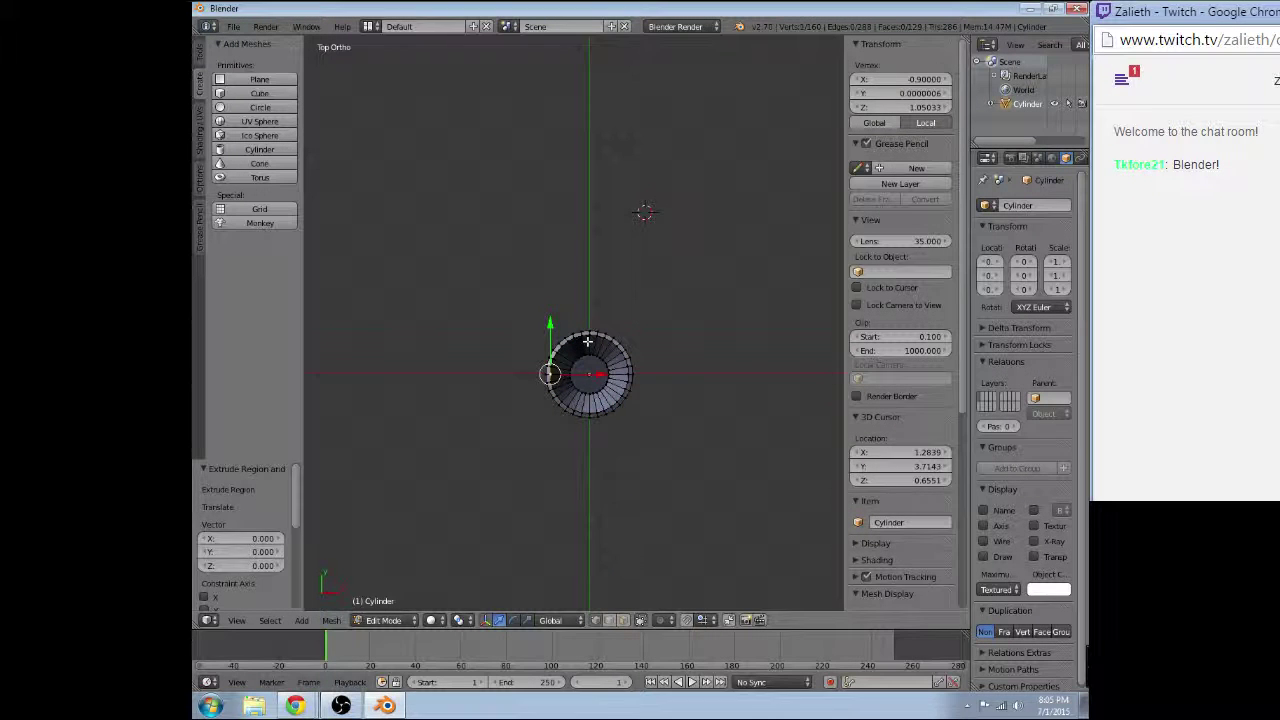
right_click(562, 348)
right_click(581, 336, "ctrl")
right_click(589, 334)
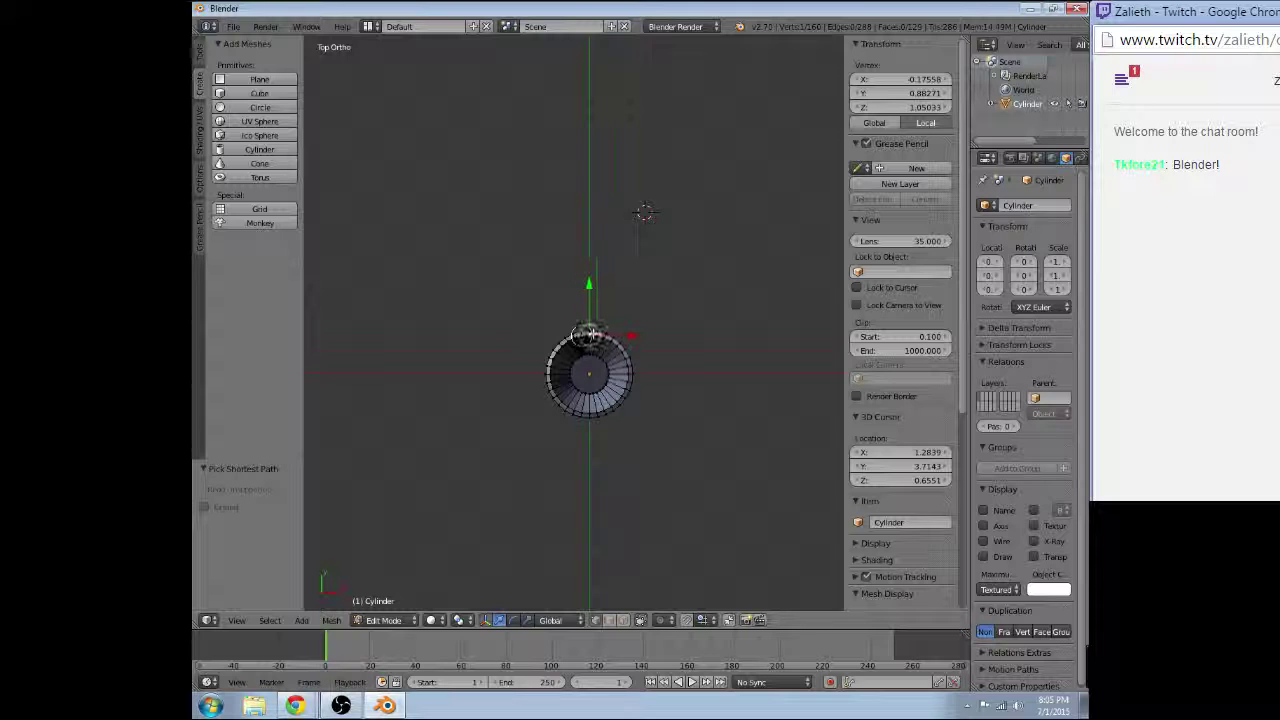
right_click(551, 374, "ctrl")
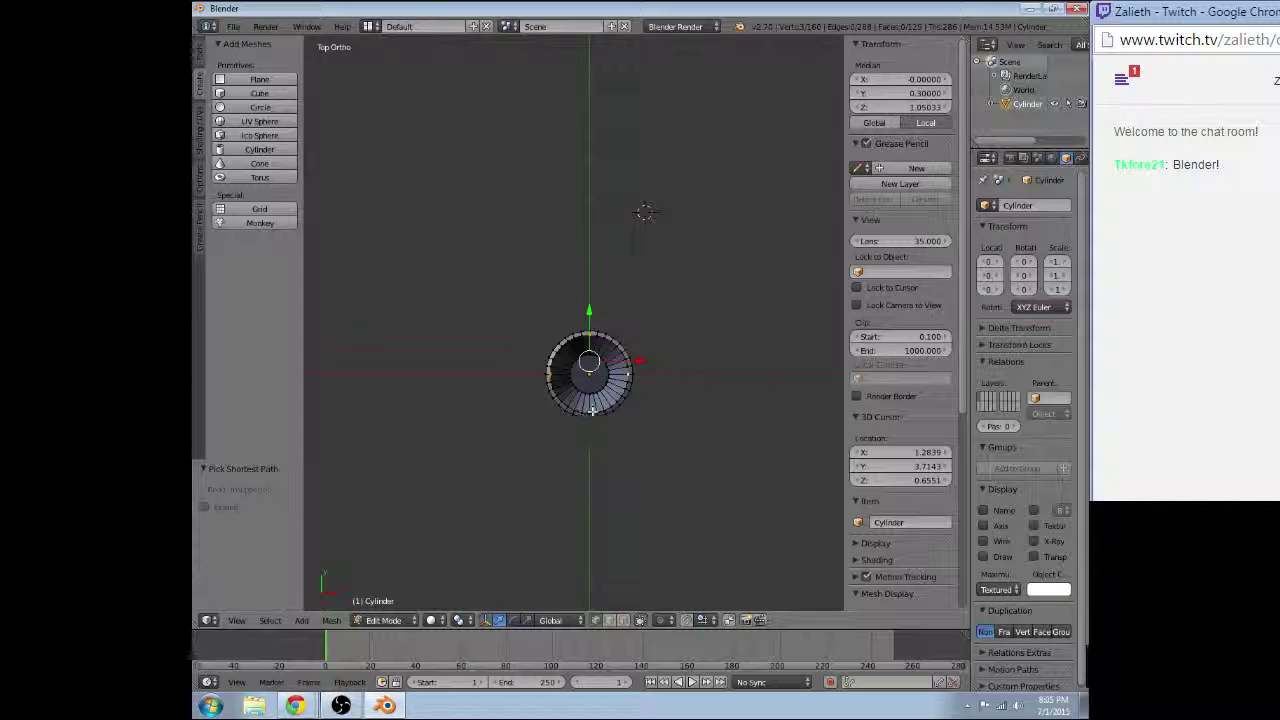
right_click(591, 412, "shift")
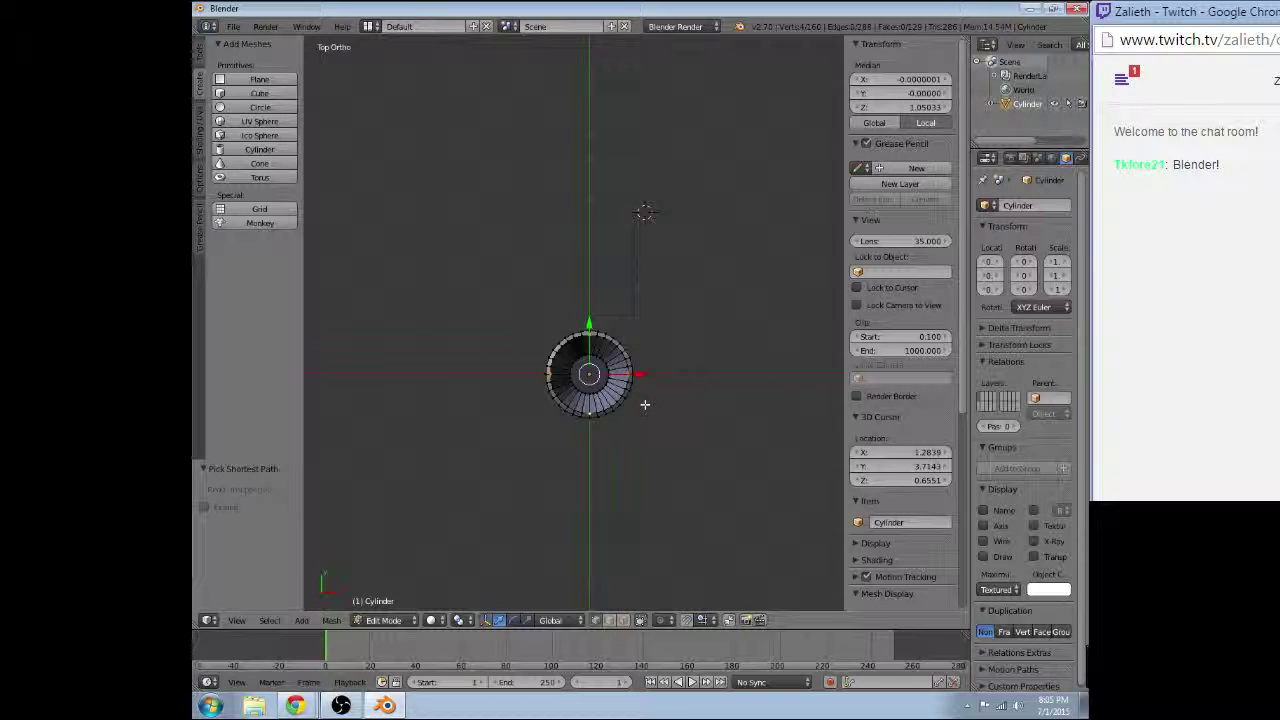
- Extrude the four vertices 2.012 units straight up into tall vertical edges
key("KP_1")
key("g")
key("z")
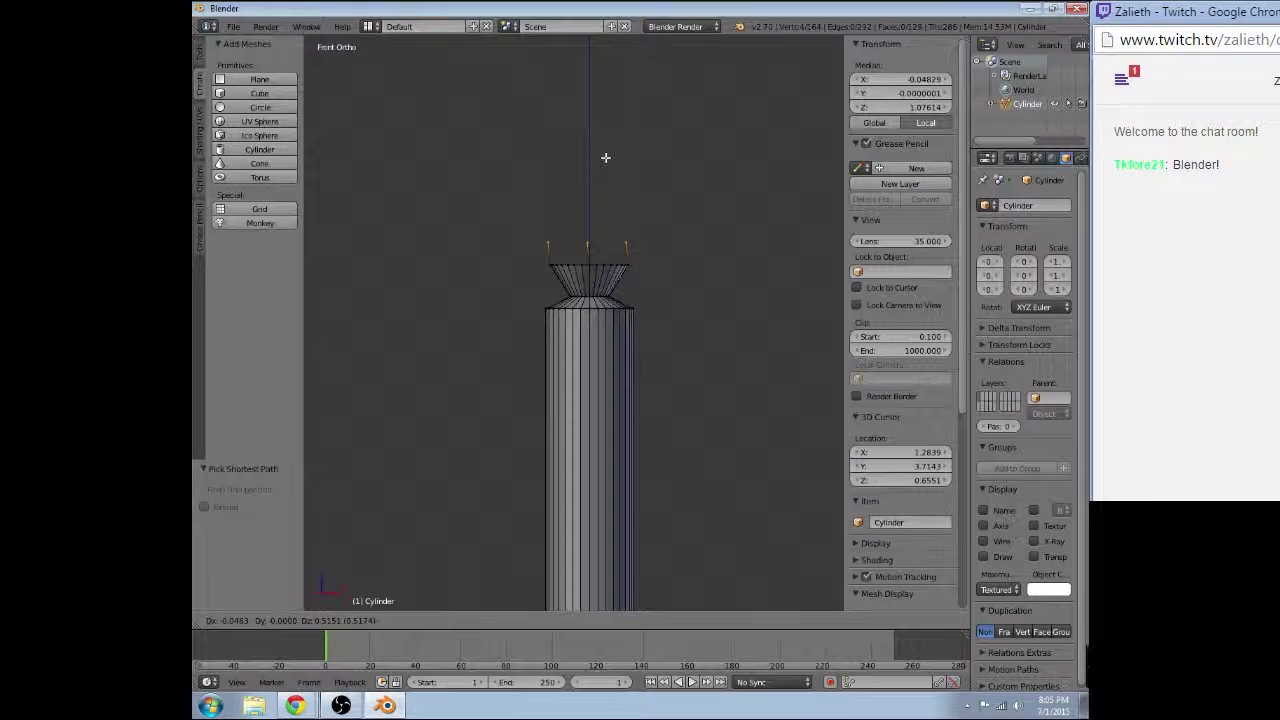
key("z")
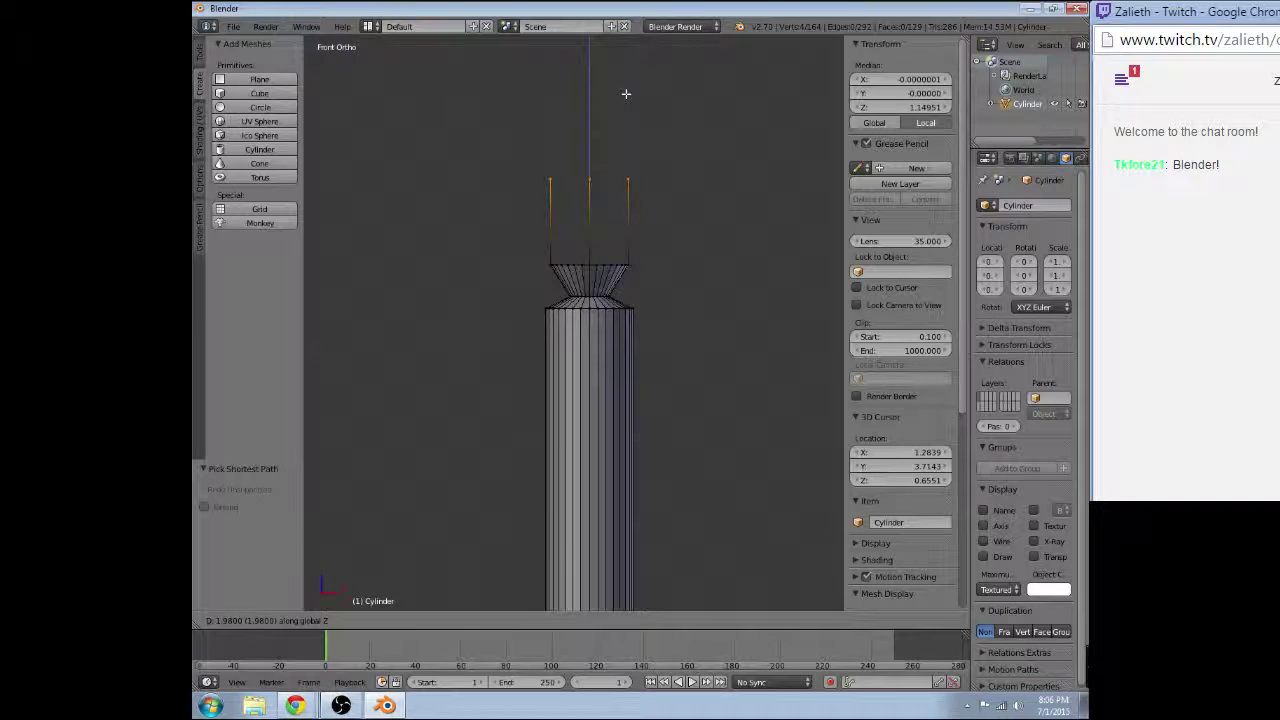
left_click(628, 92)
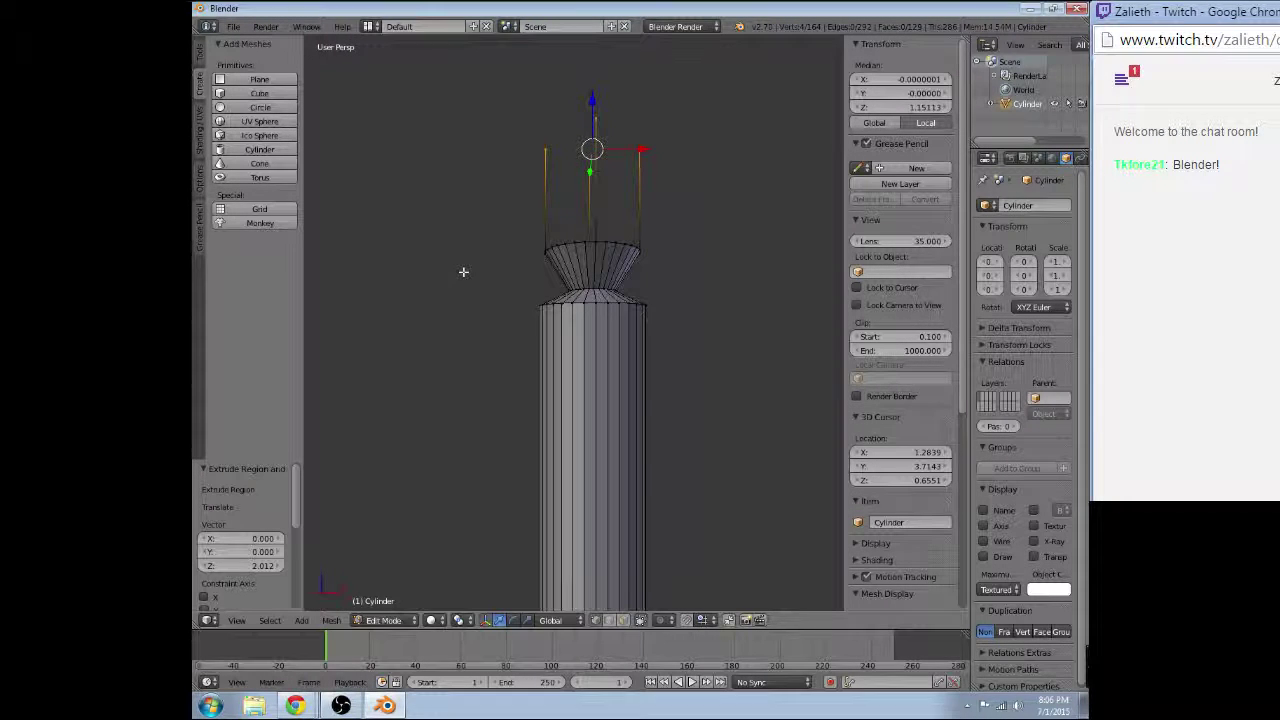
middle_click_drag(463, 274, 548, 343)
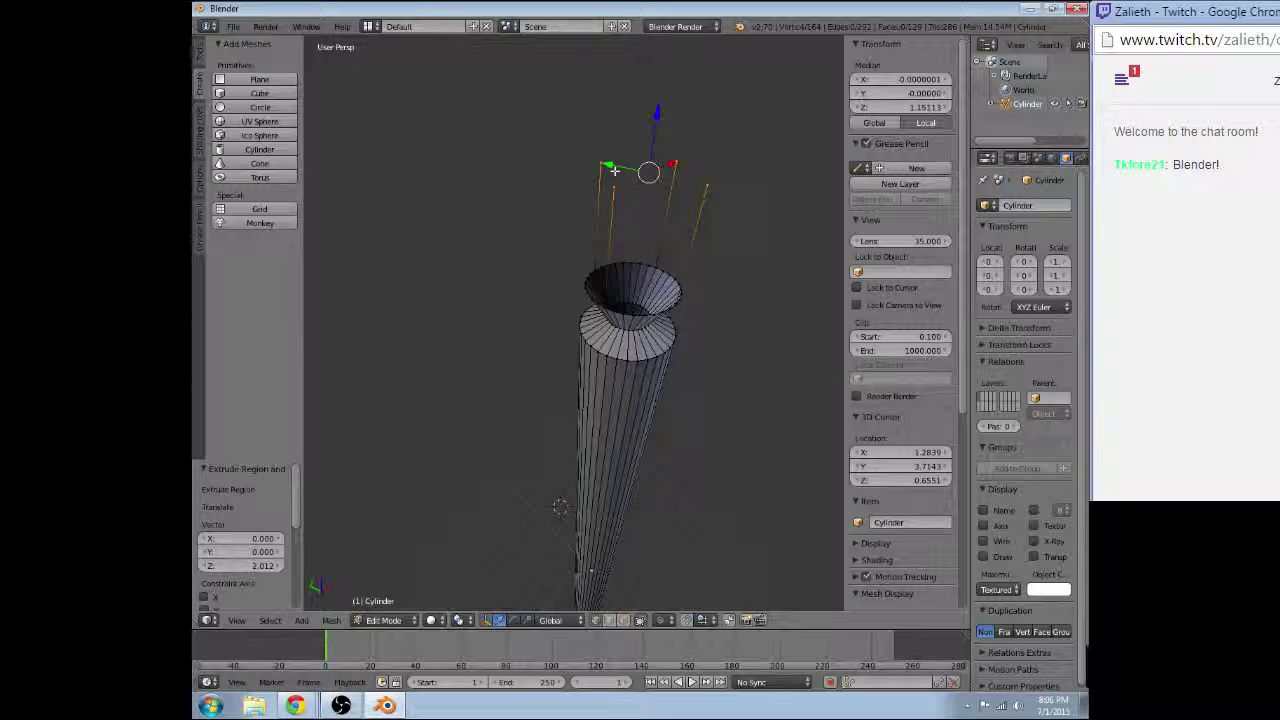
middle_click_drag(614, 170, 584, 286)
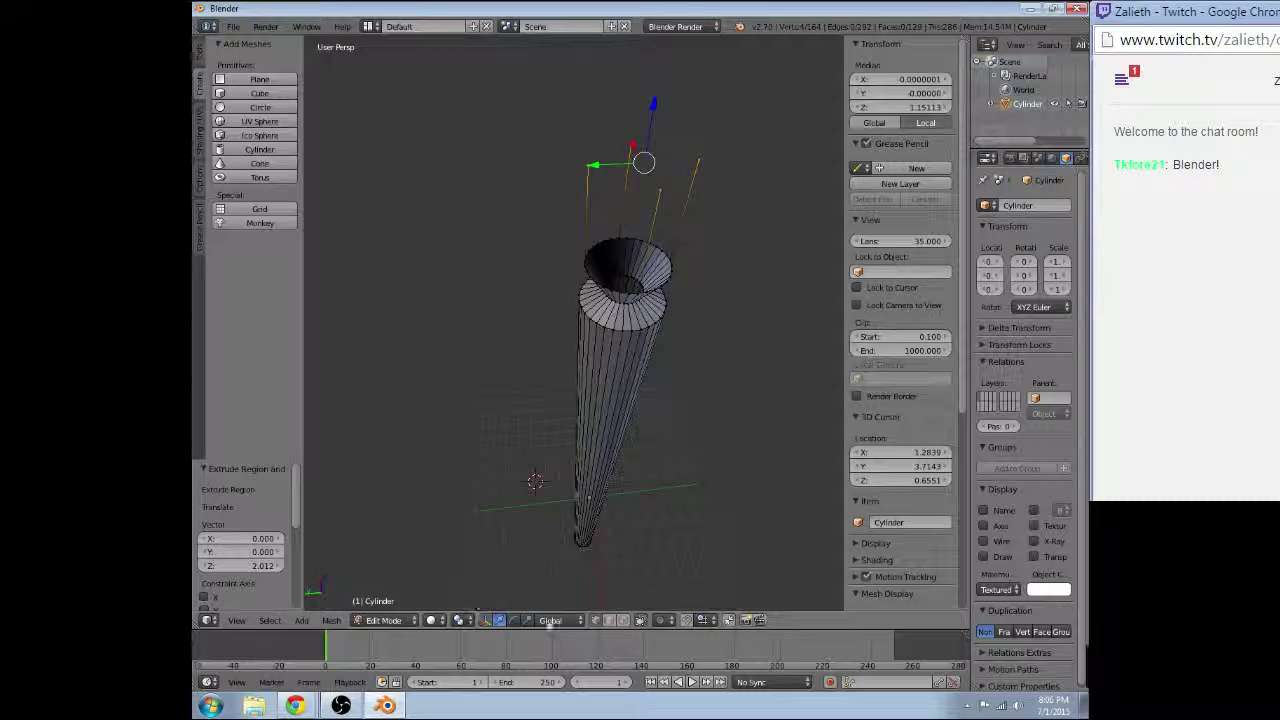
right_click(654, 243)
- Fill a face between the first pair of vertical edges
right_click(650, 248, "shift")
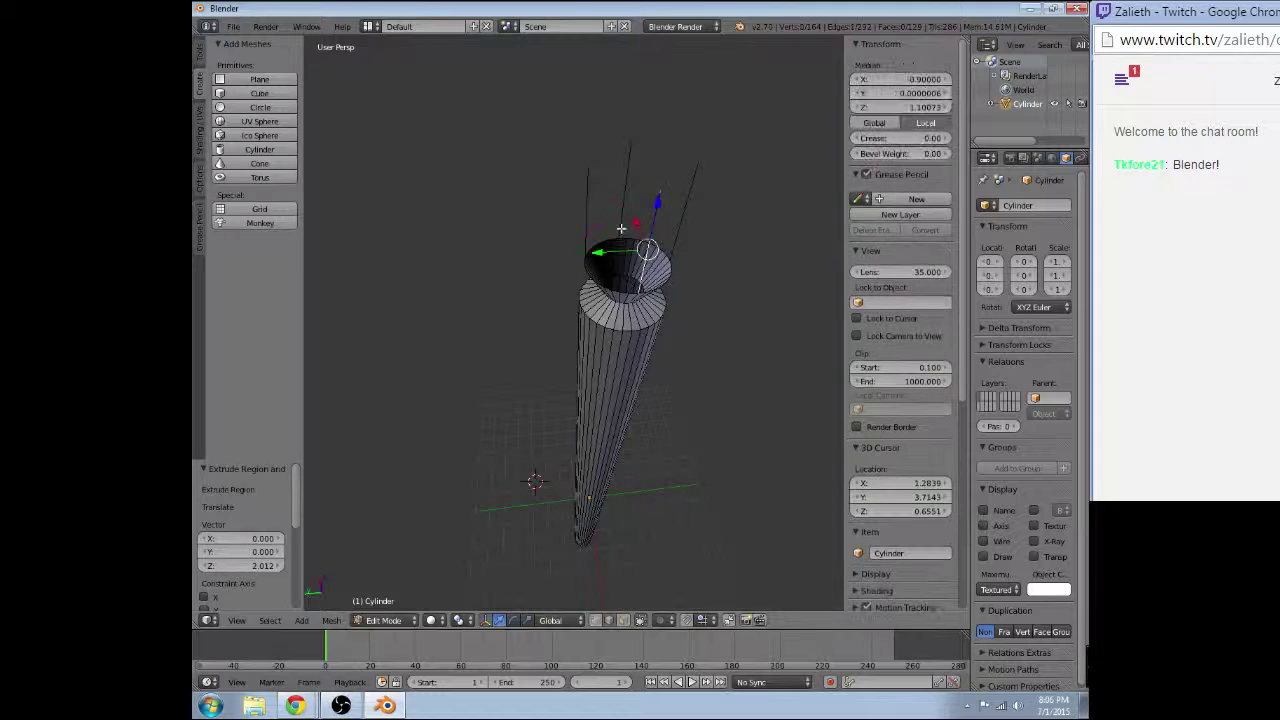
right_click(582, 207, "shift")
key("f")
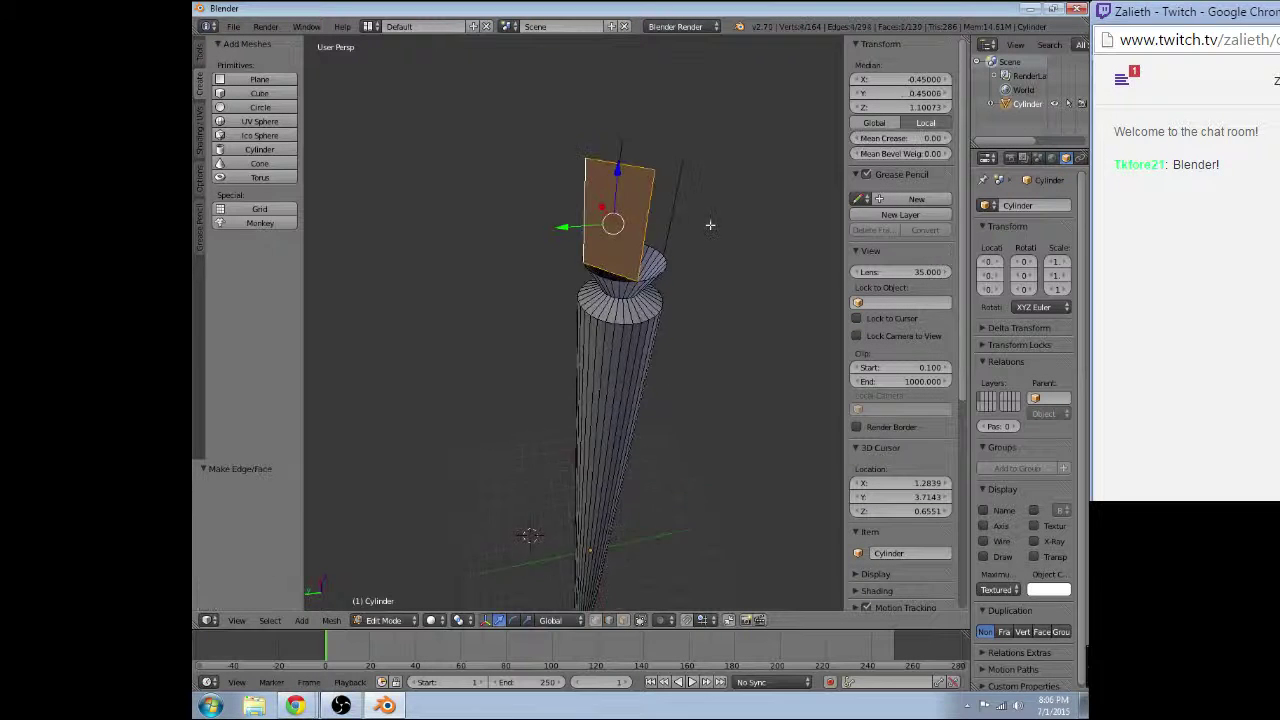
mouse_move(709, 223)
middle_mouse_down()
mouse_move(649, 234)
mouse_move(675, 275)
middle_mouse_up()
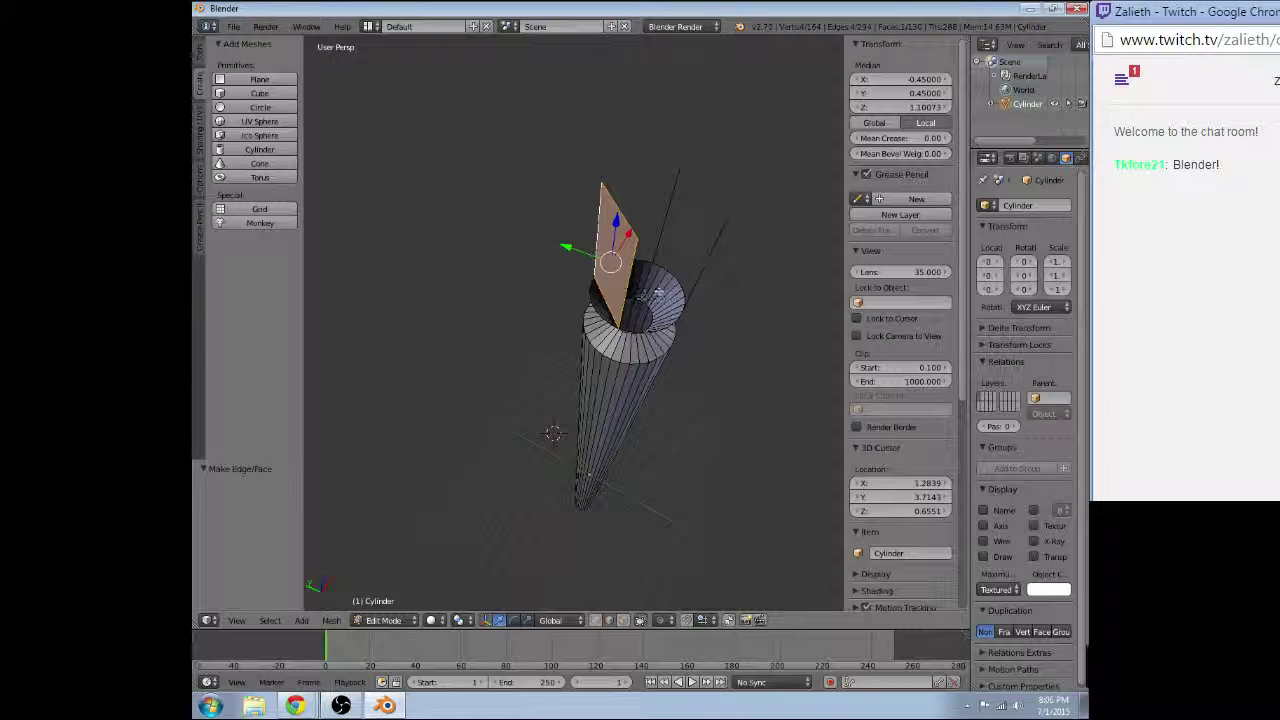
right_click(694, 254)
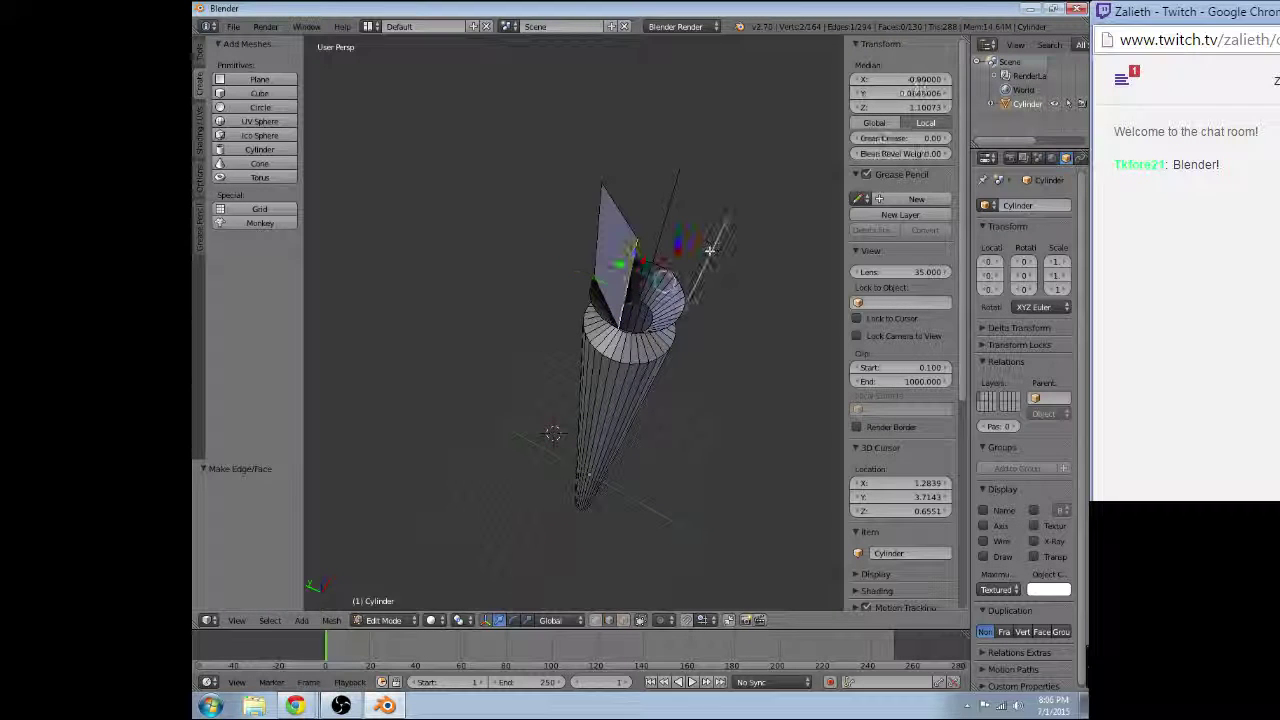
right_click(709, 250)
middle_click_drag(709, 250, 630, 262)
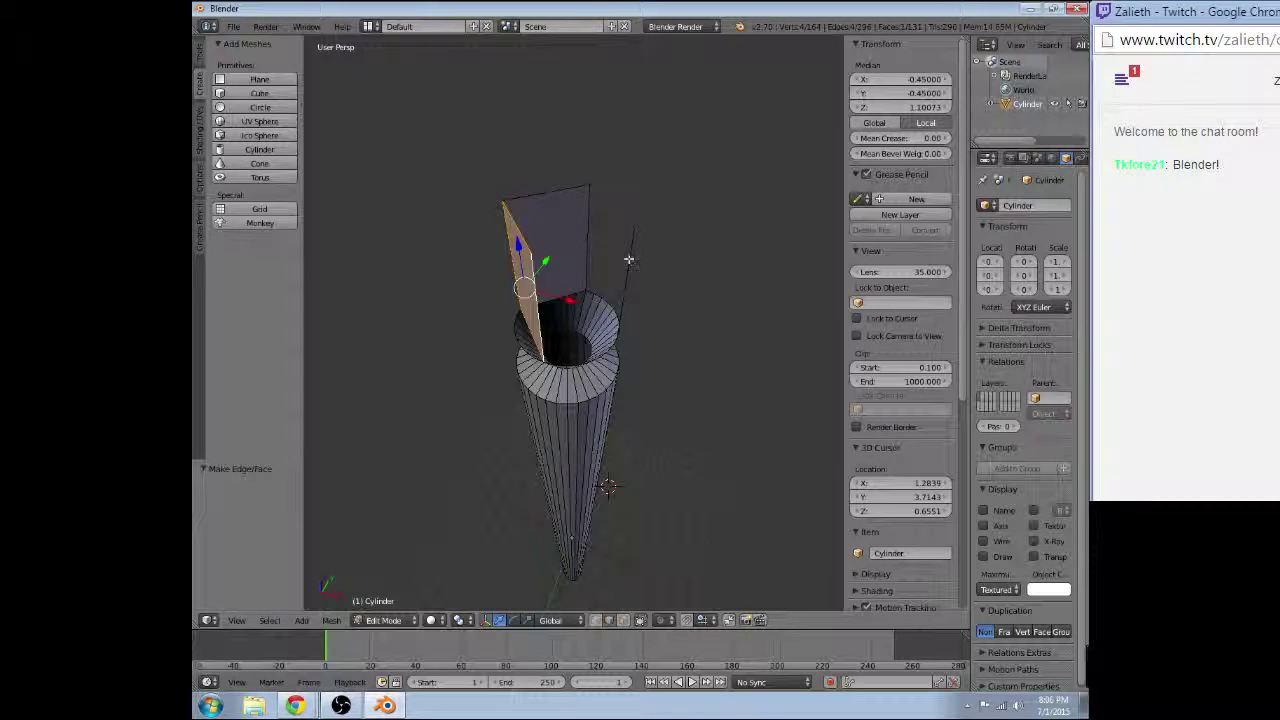
- Fill the remaining side faces between the spikes, including the box's front face
right_click(630, 262)
right_click(533, 291, "shift")
key("f")
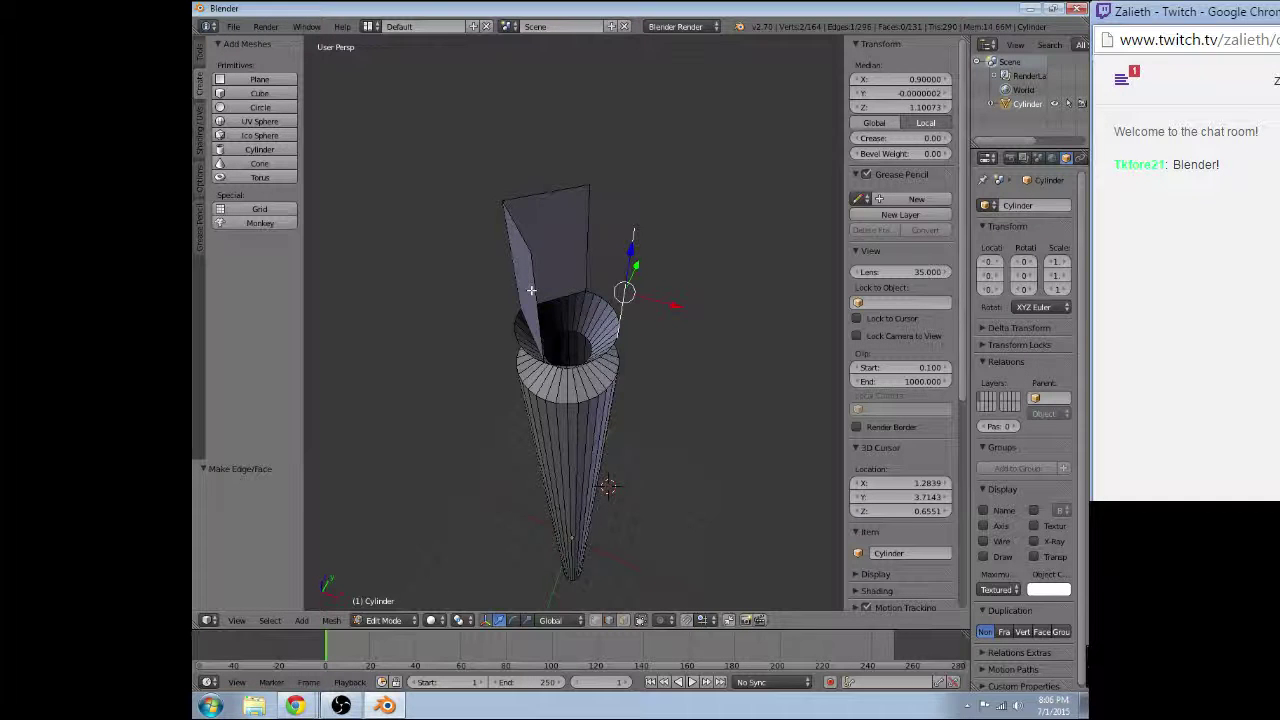
middle_click_drag(533, 291, 504, 271)
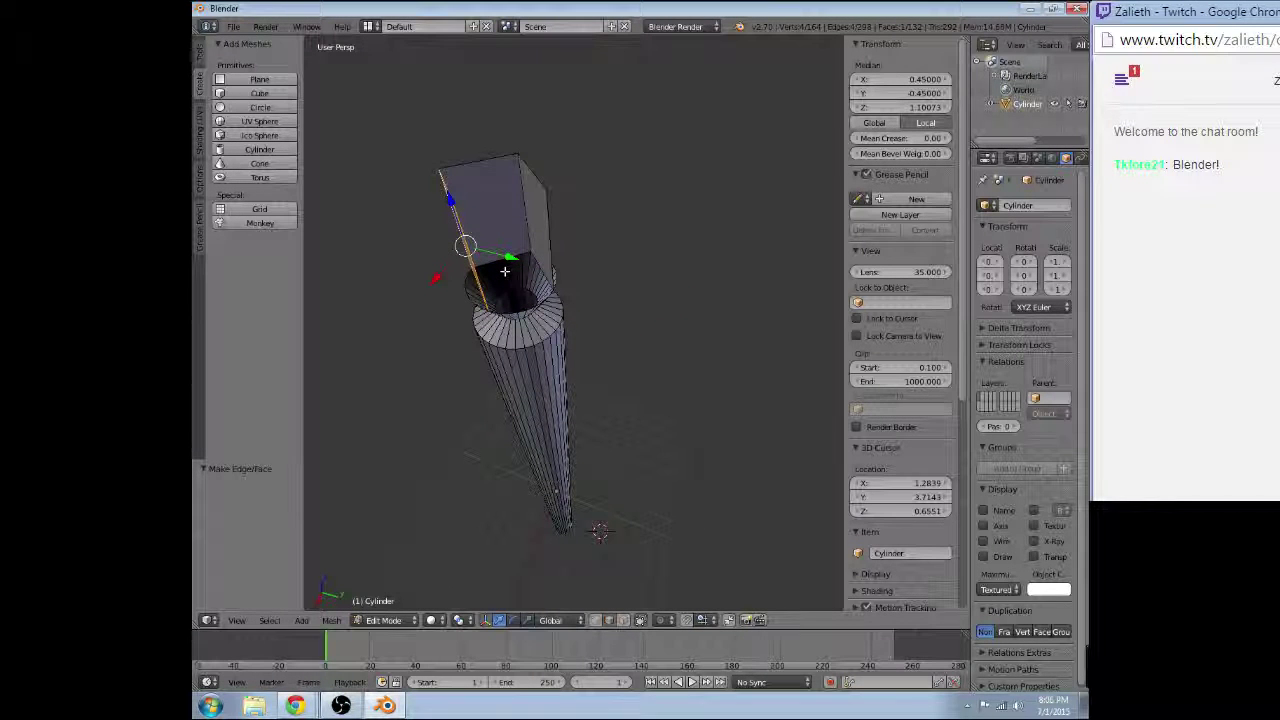
right_click(548, 232)
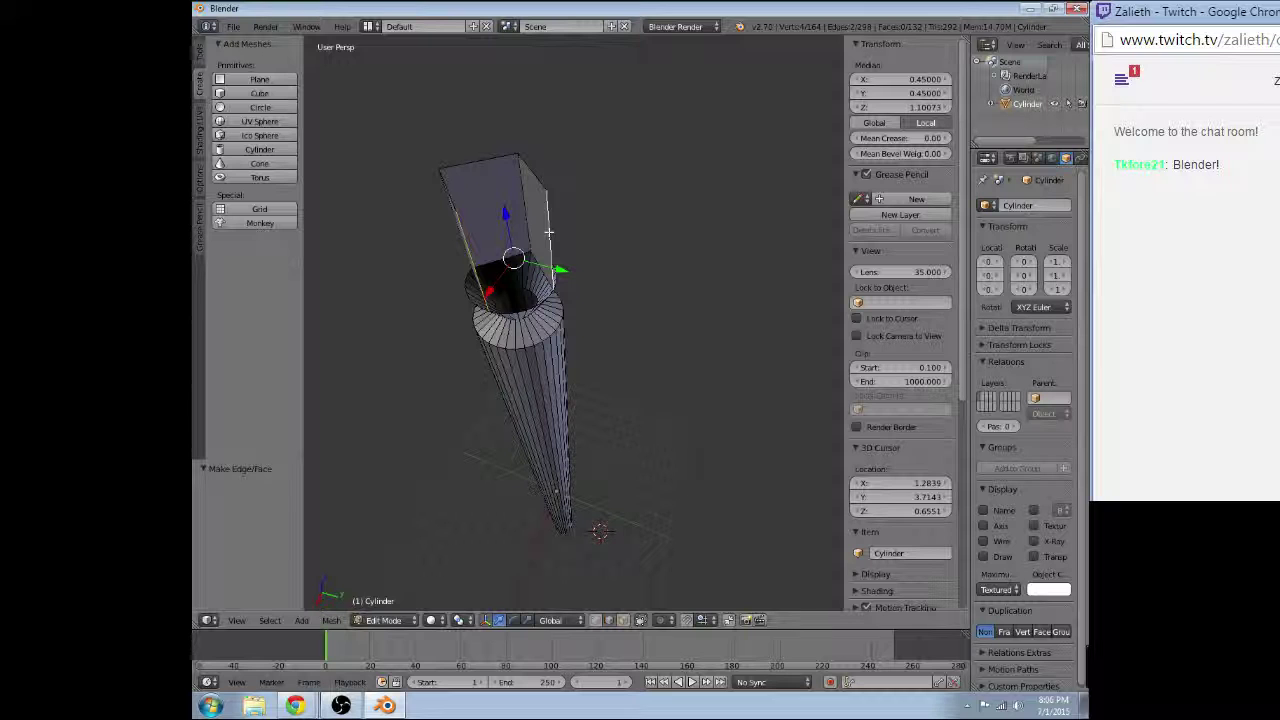
key("f")
mouse_move(548, 232)
middle_mouse_down()
mouse_move(535, 240)
mouse_move(588, 255)
middle_mouse_up()
right_click(540, 245)
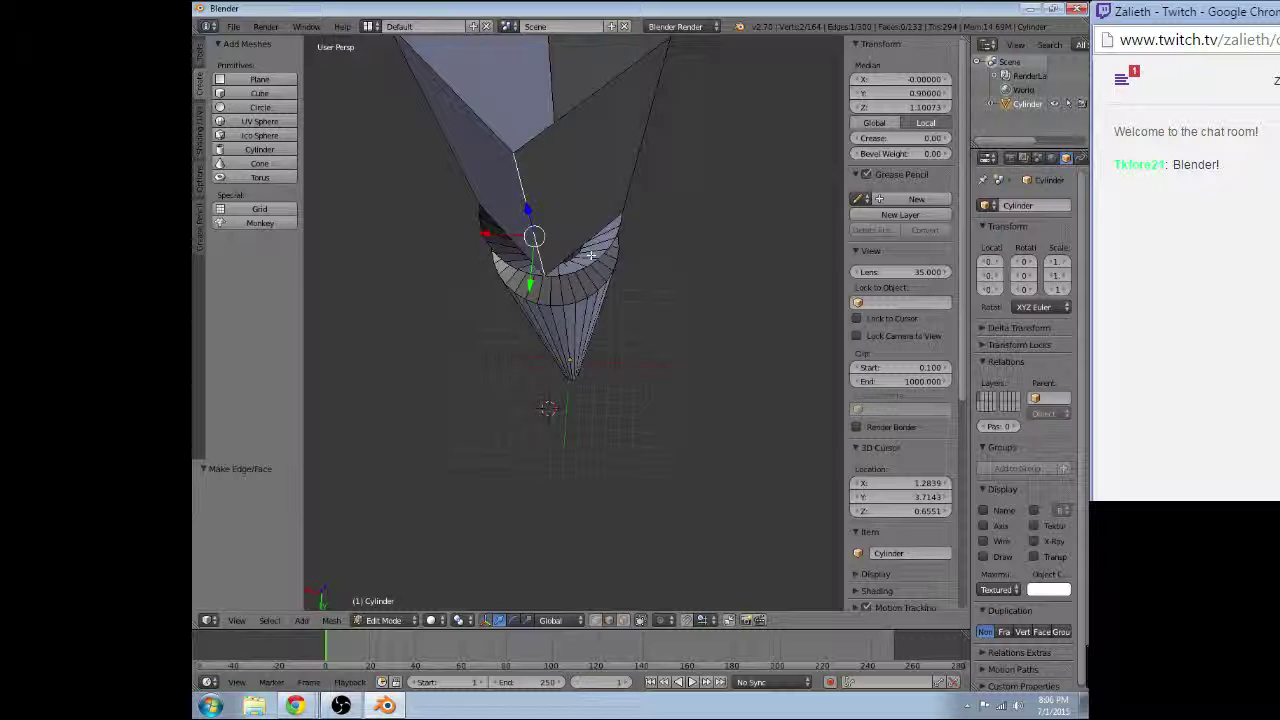
mouse_move(591, 256)
middle_mouse_down()
mouse_move(460, 257)
mouse_move(492, 295)
mouse_move(544, 201)
mouse_move(589, 313)
middle_mouse_up()
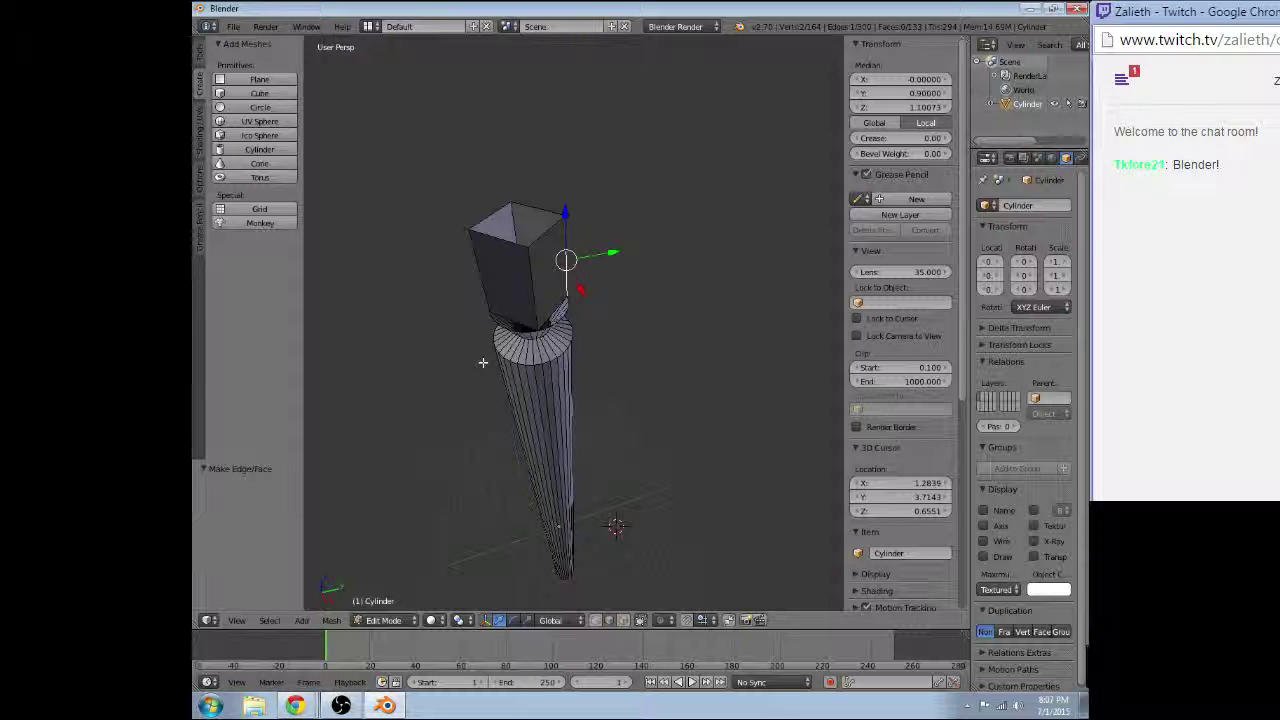
middle_click_drag(483, 362, 491, 349)
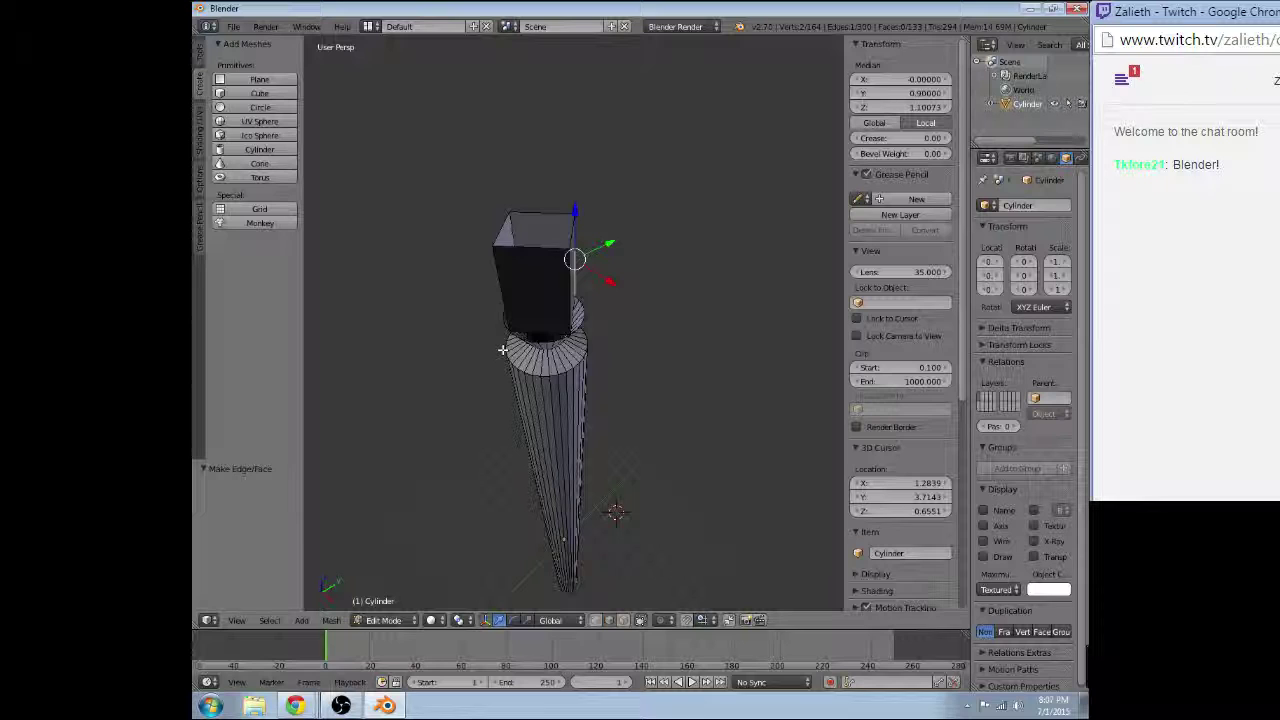
mouse_move(502, 349)
middle_mouse_down()
mouse_move(539, 462)
mouse_move(619, 300)
mouse_move(583, 305)
middle_mouse_up()
scroll(539, 462, "up", 3)
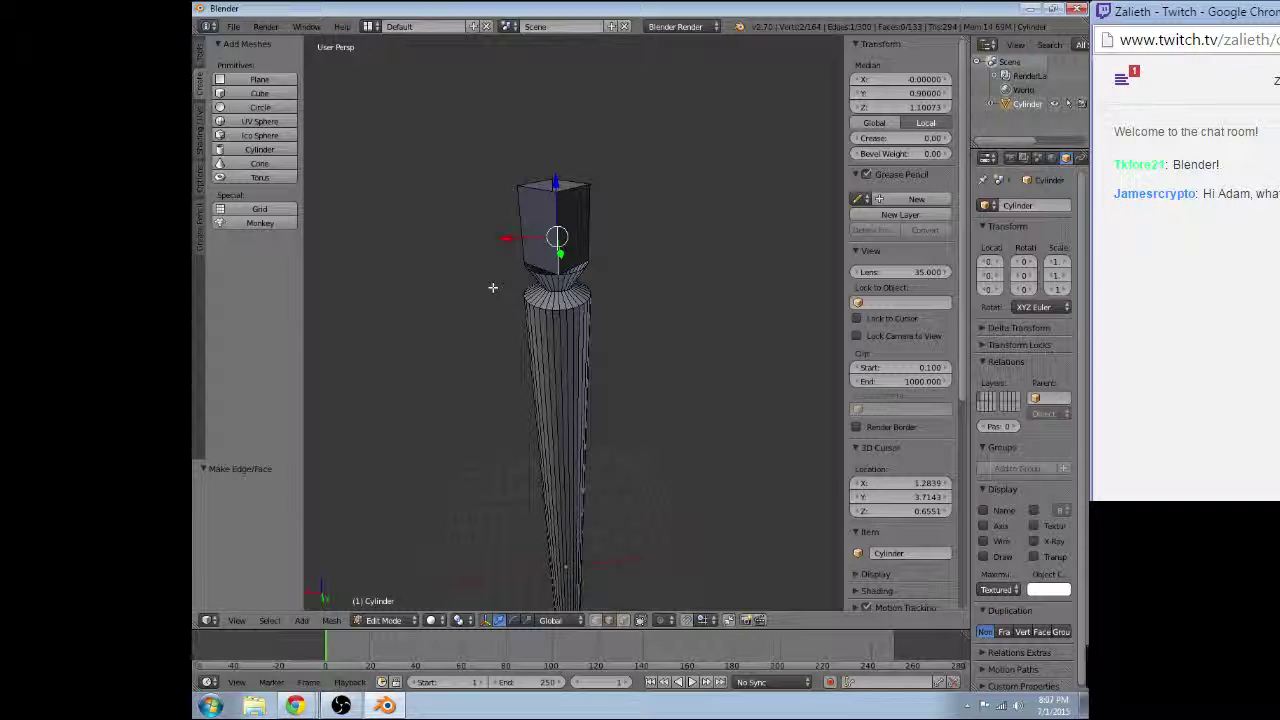
mouse_move(492, 287)
middle_mouse_down()
mouse_move(490, 212)
mouse_move(455, 262)
middle_mouse_up()
right_click(487, 211)
right_click(452, 266, "shift")
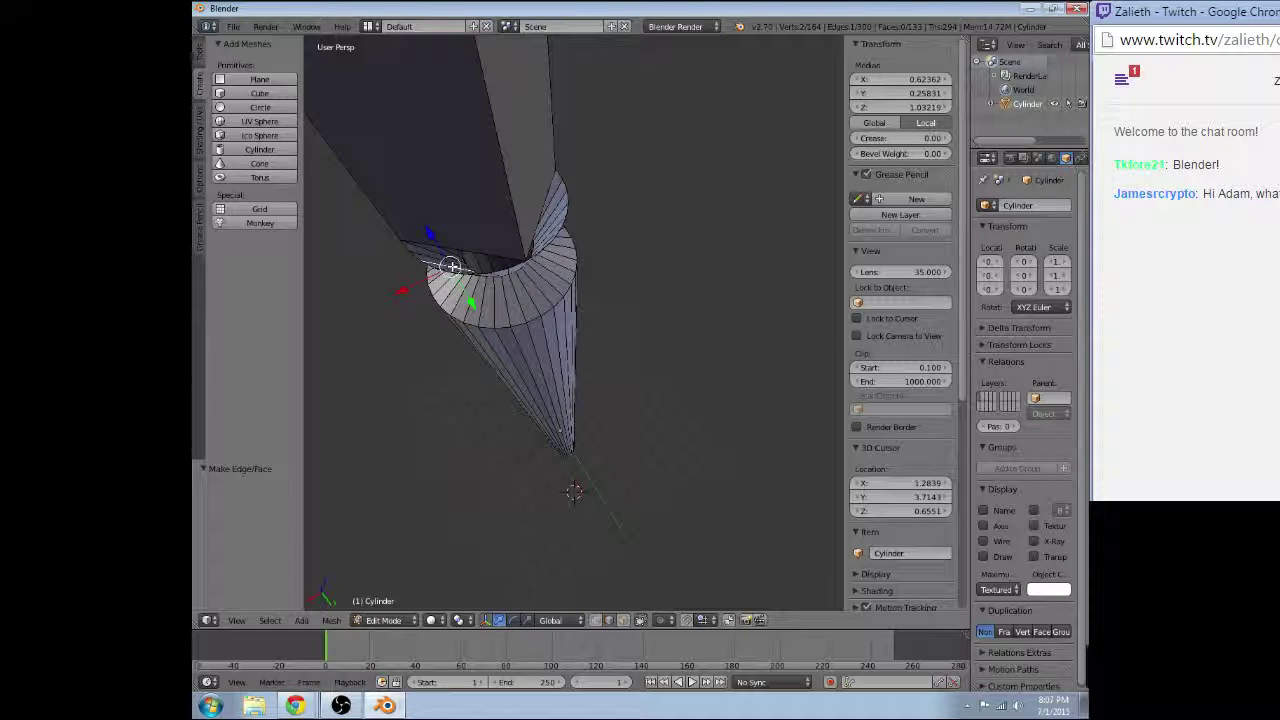
scroll(452, 266, "up", 4)
right_click(493, 285)
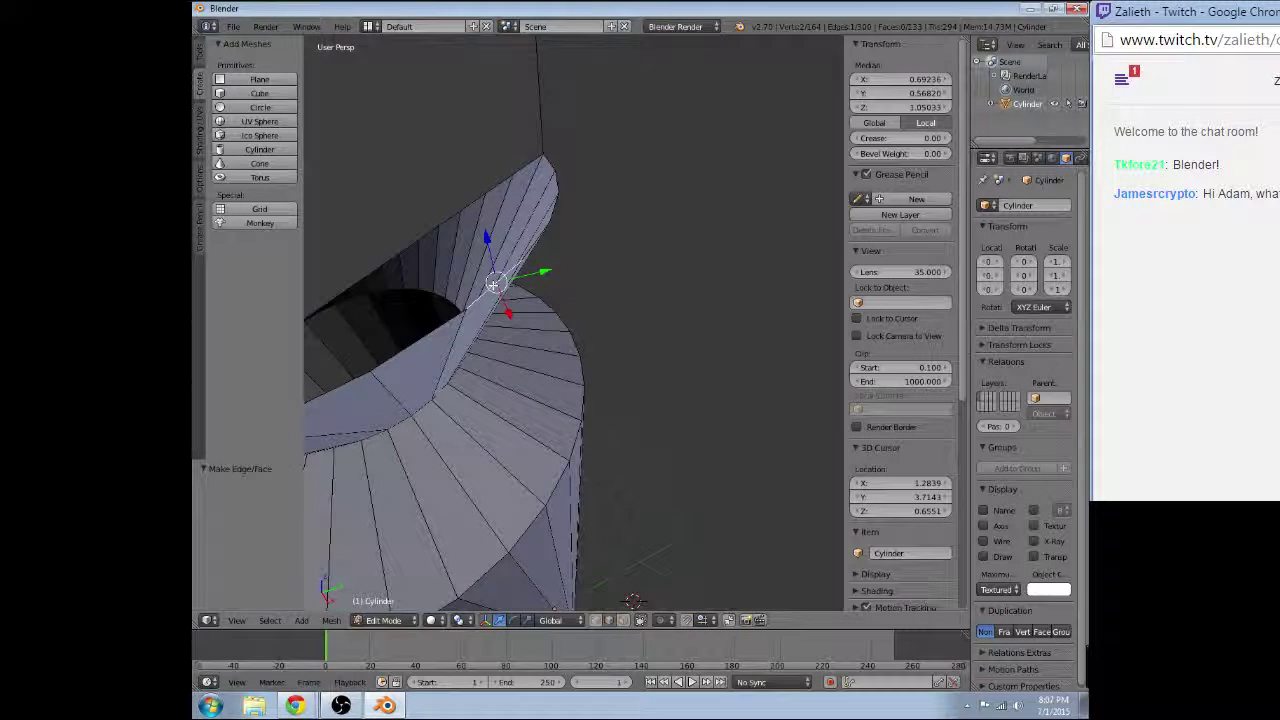
right_click(476, 231, "shift")
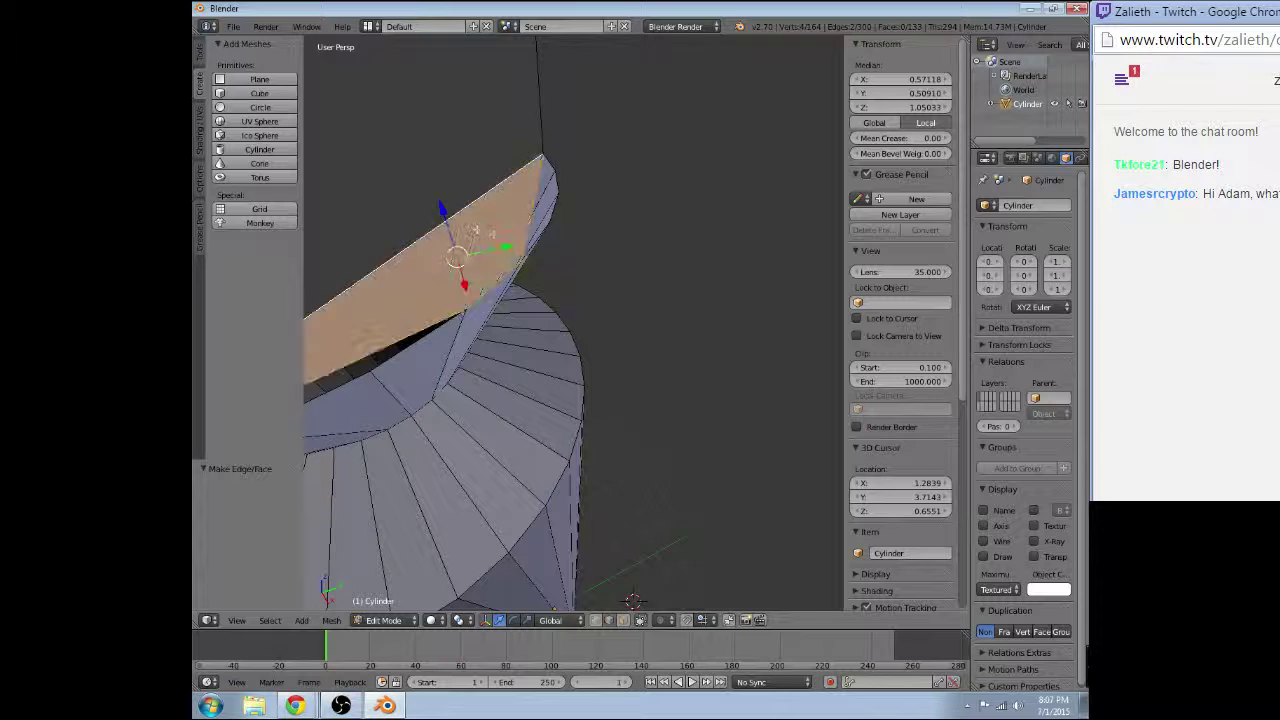
mouse_move(476, 231)
middle_mouse_down()
mouse_move(472, 338)
mouse_move(435, 271)
mouse_move(499, 246)
middle_mouse_up()
key("ctrl+z")
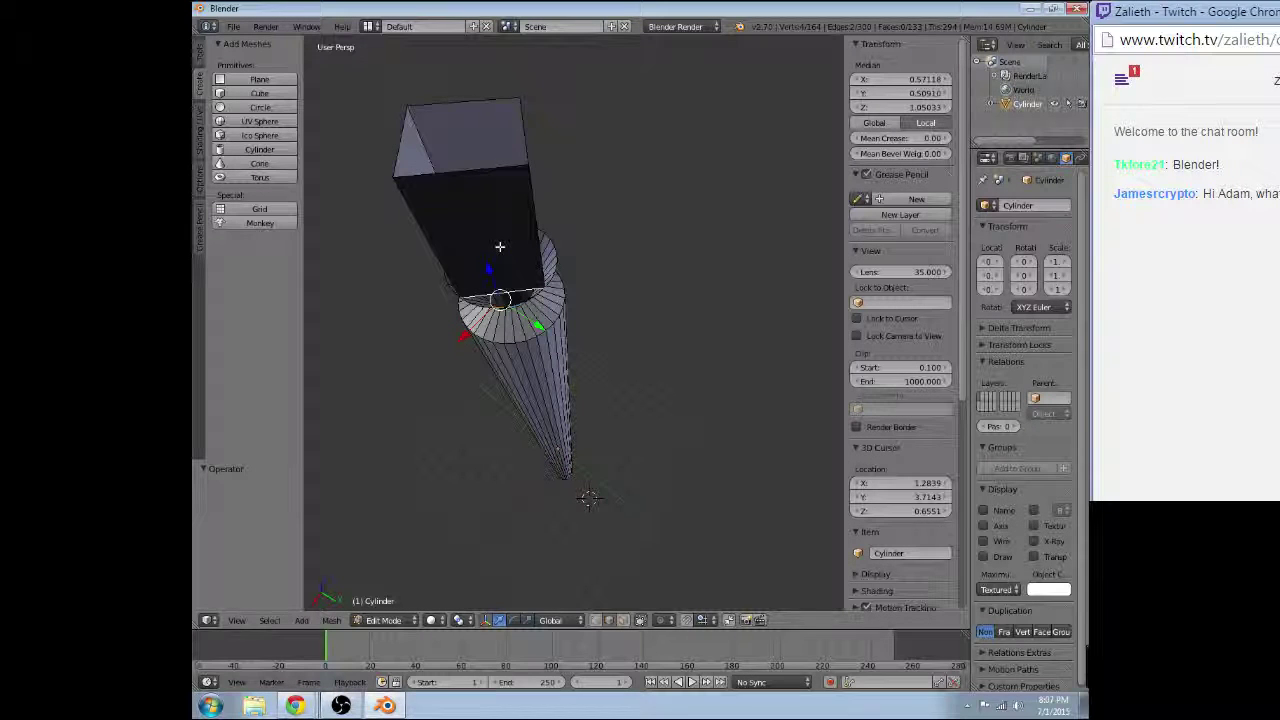
- Extrude the box's top face and merge its vertices At Center into a point
right_click(445, 172)
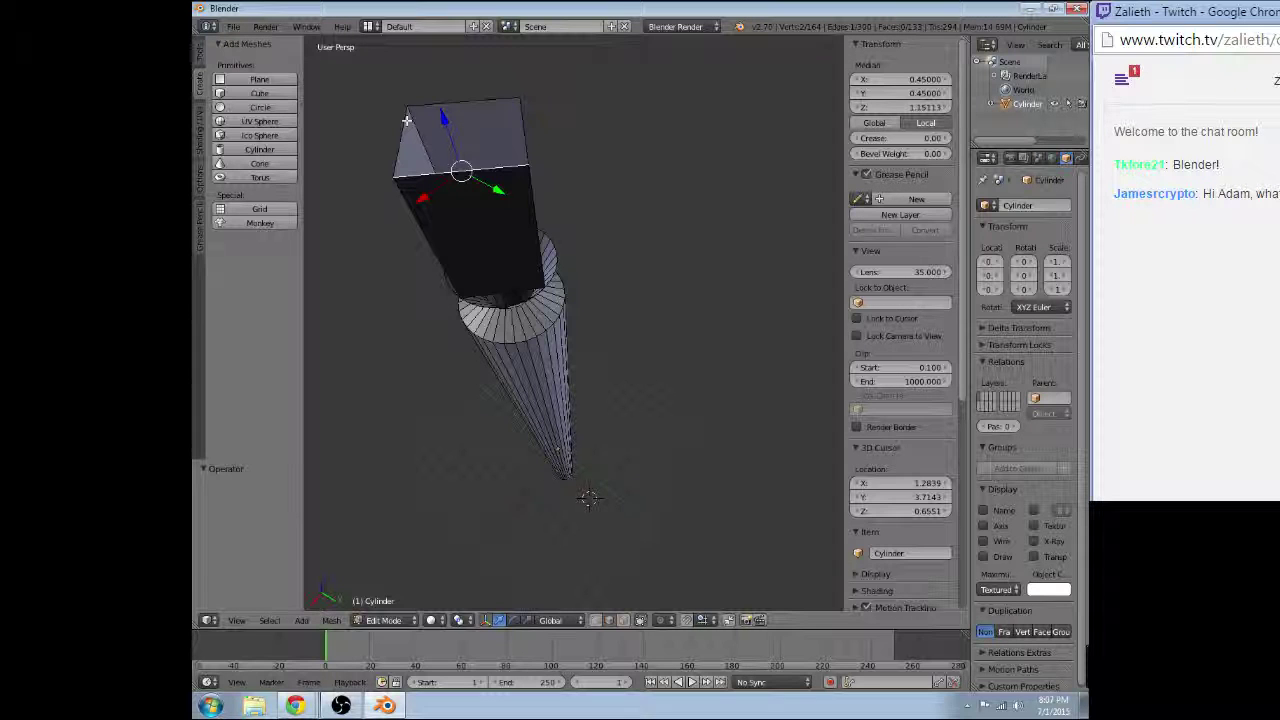
right_click(519, 125, "alt")
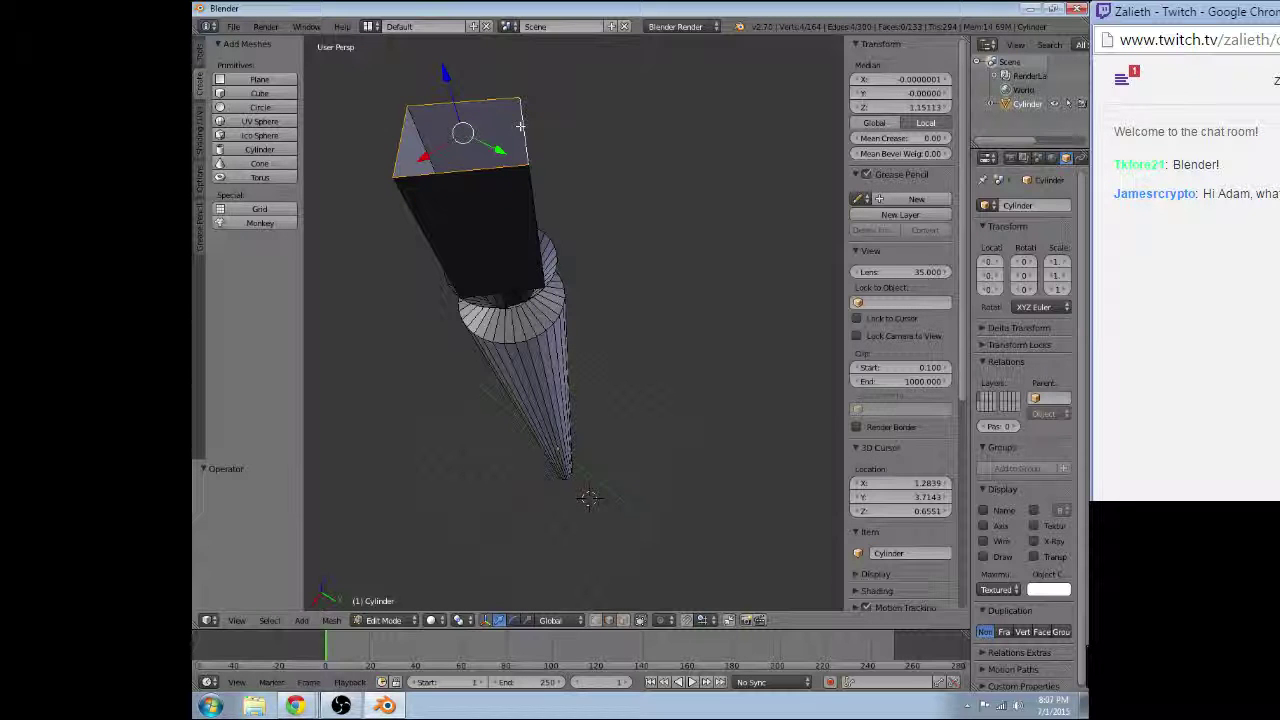
key("e")
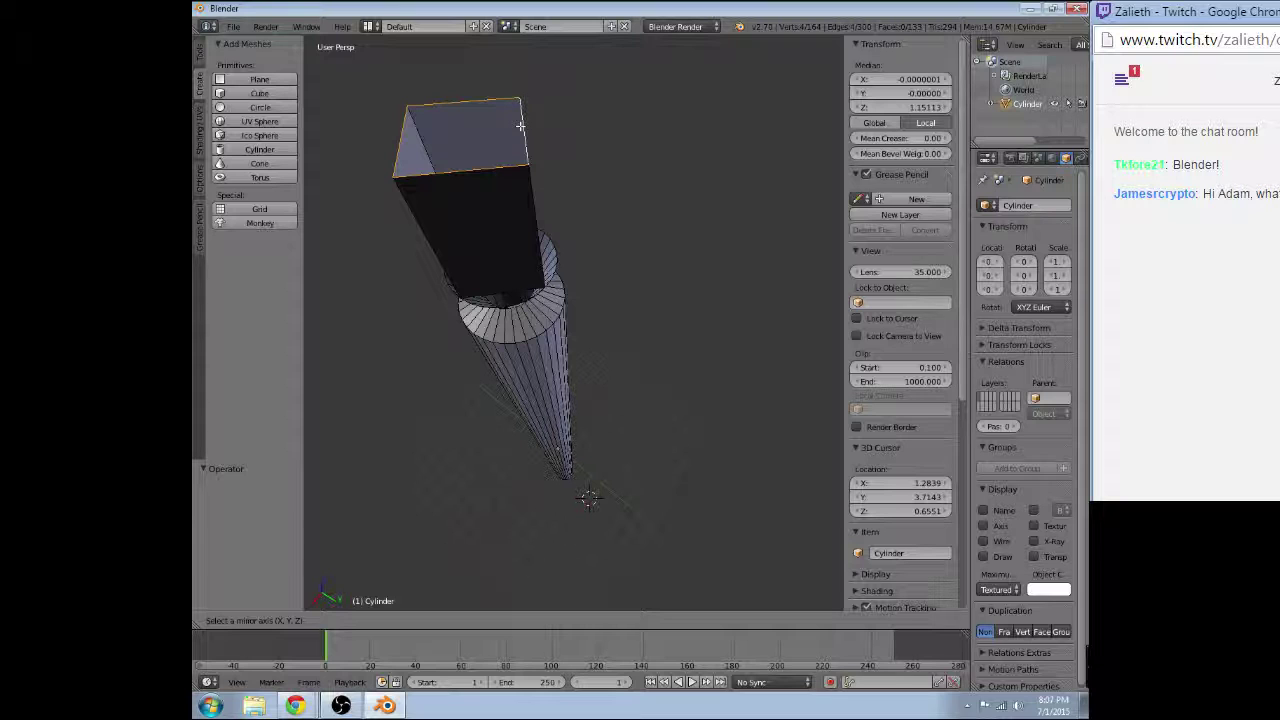
left_click(511, 218)
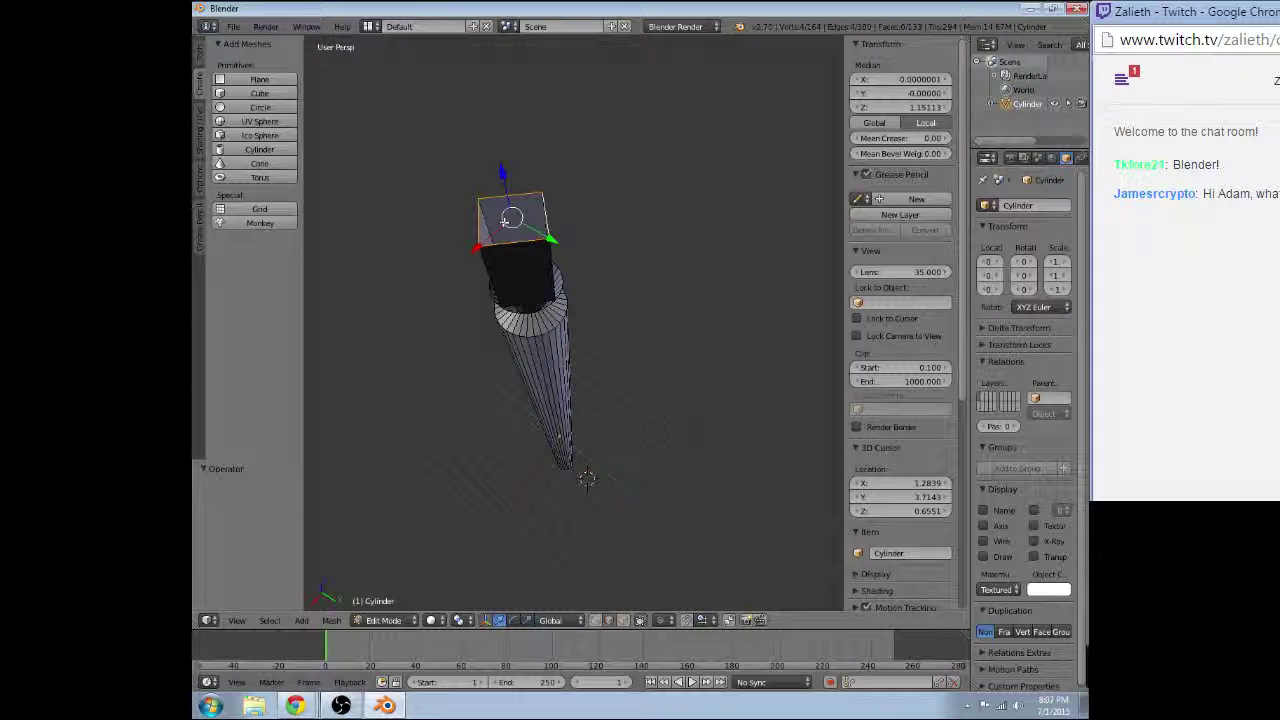
key("alt+m")
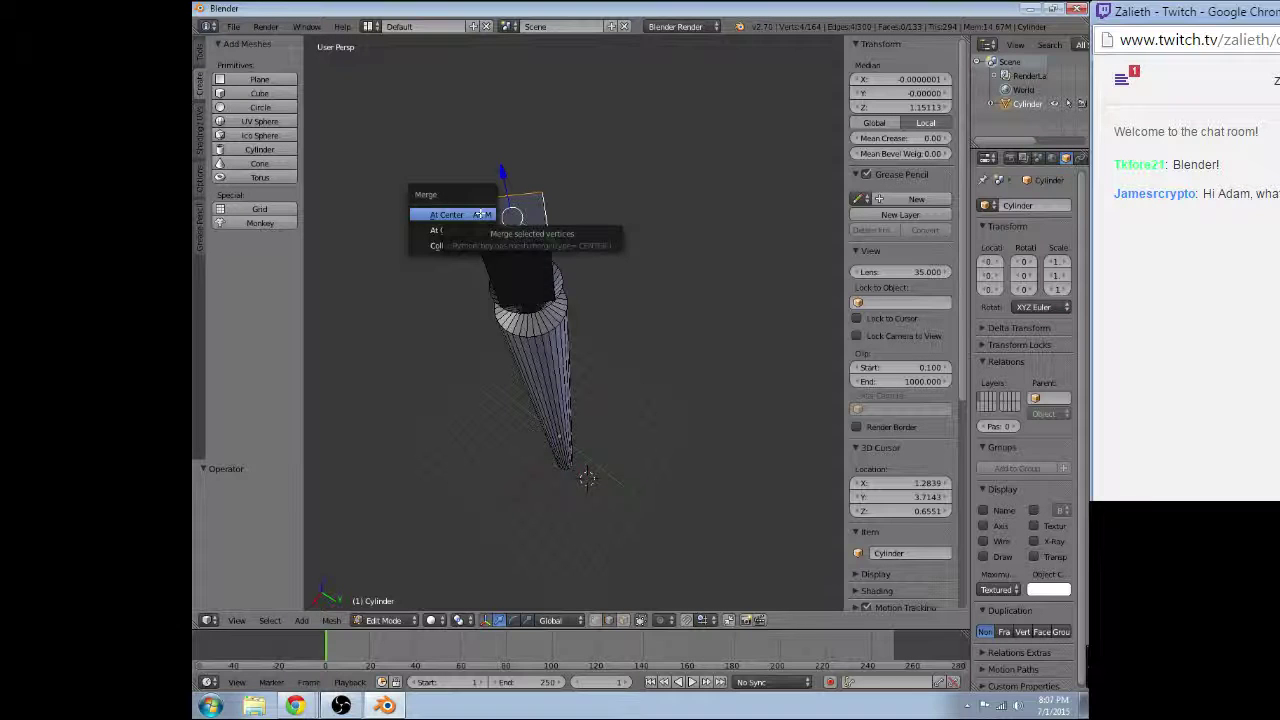
left_click(481, 214)
mouse_move(466, 277)
middle_mouse_down()
mouse_move(418, 295)
mouse_move(394, 323)
mouse_move(411, 306)
mouse_move(492, 293)
mouse_move(434, 329)
middle_mouse_up()
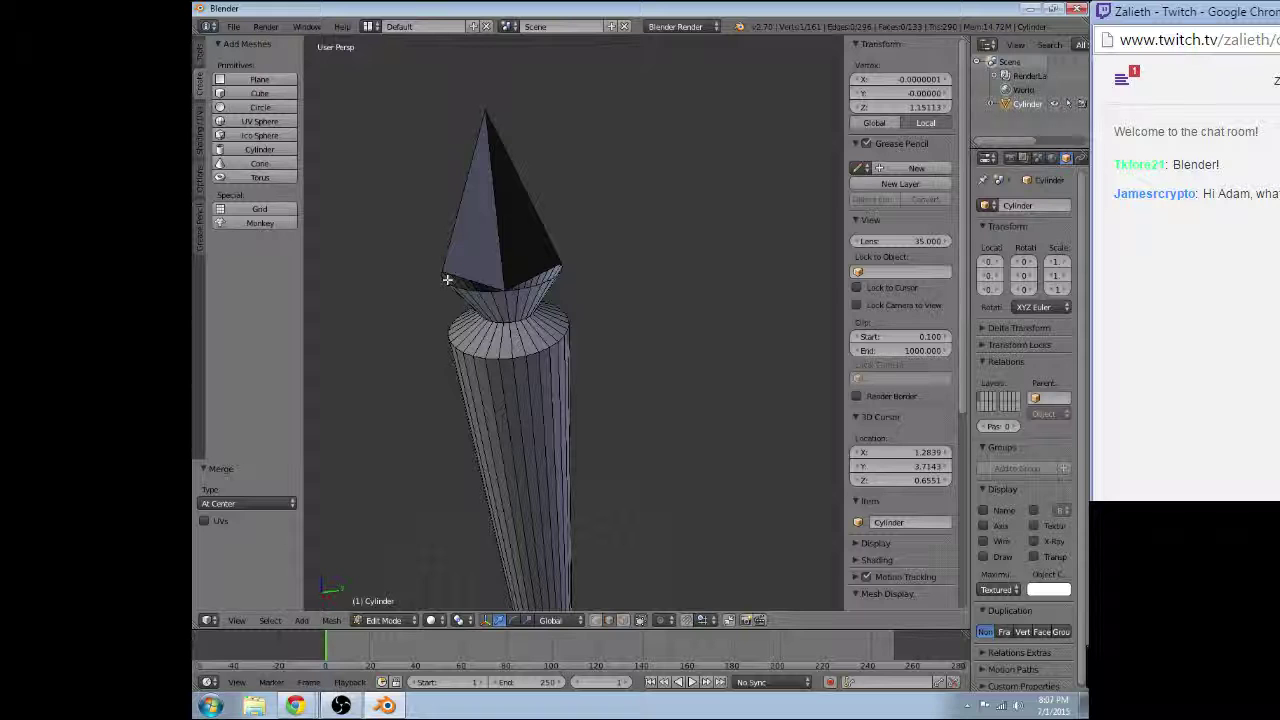
- Delete the faces and edges of the loop at the spearhead's base
right_click(458, 285, "ctrl")
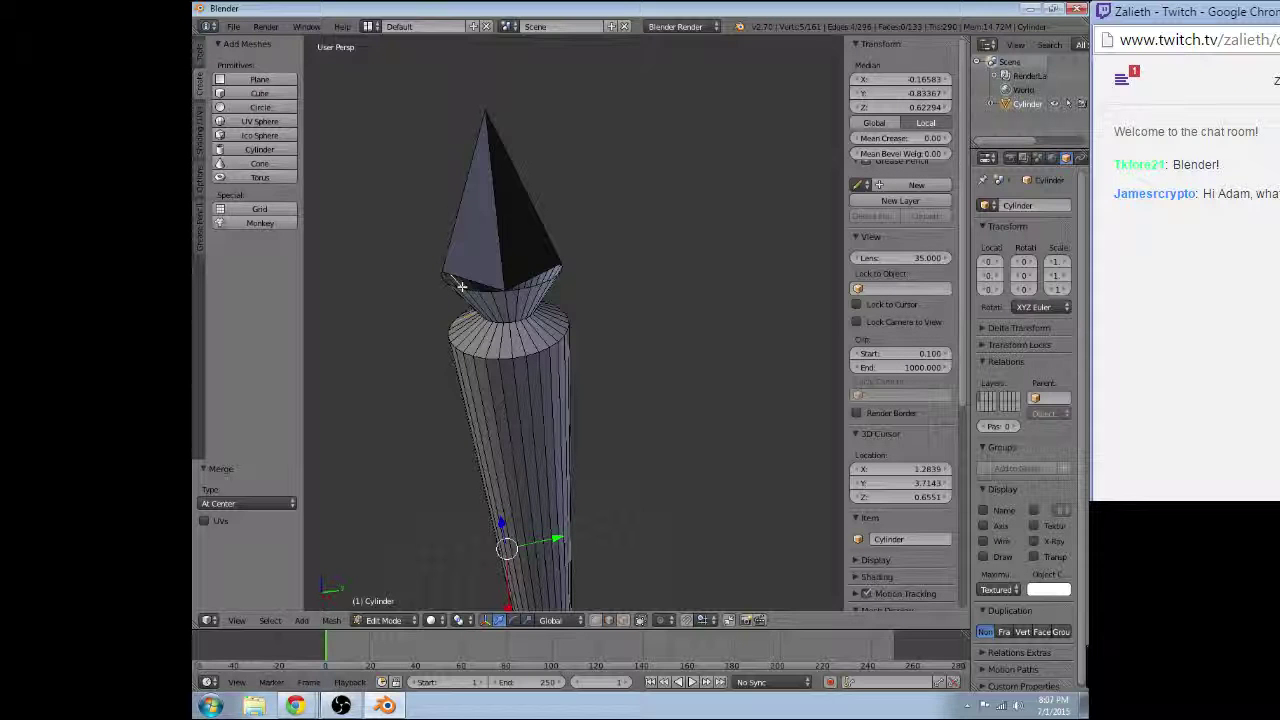
right_click(461, 286)
key("space")
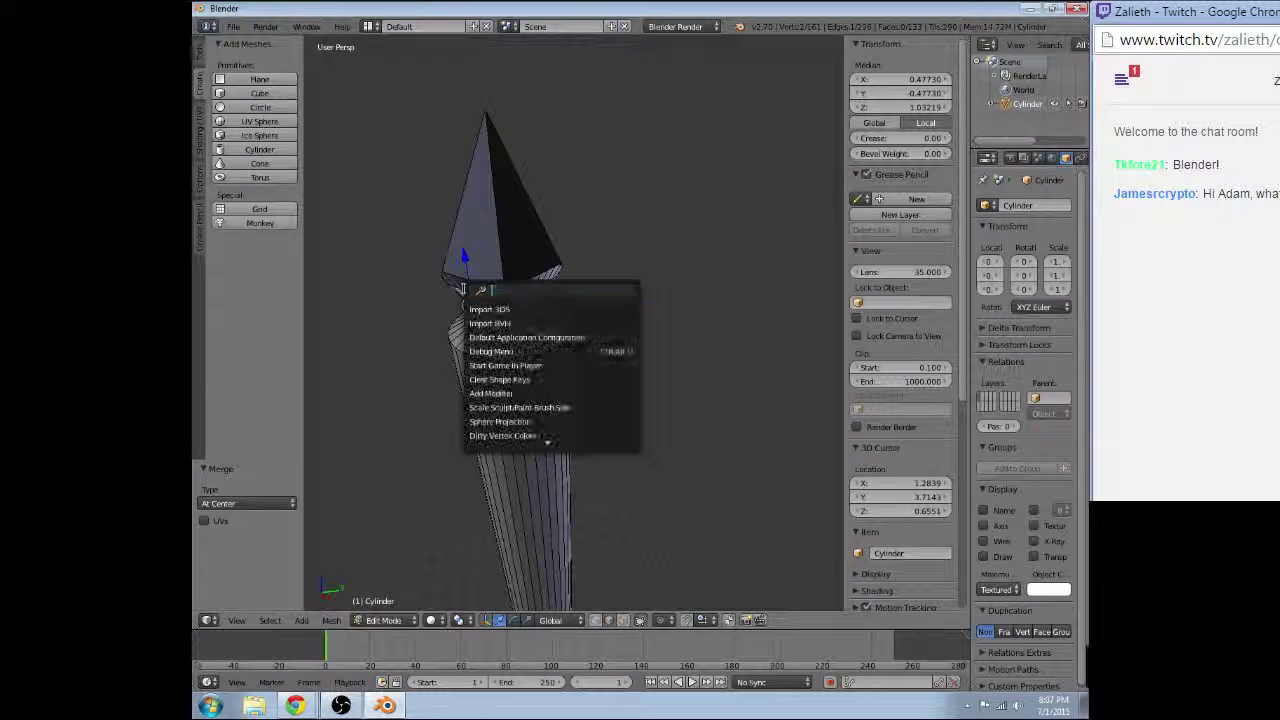
key("Escape")
right_click(463, 289, "alt")
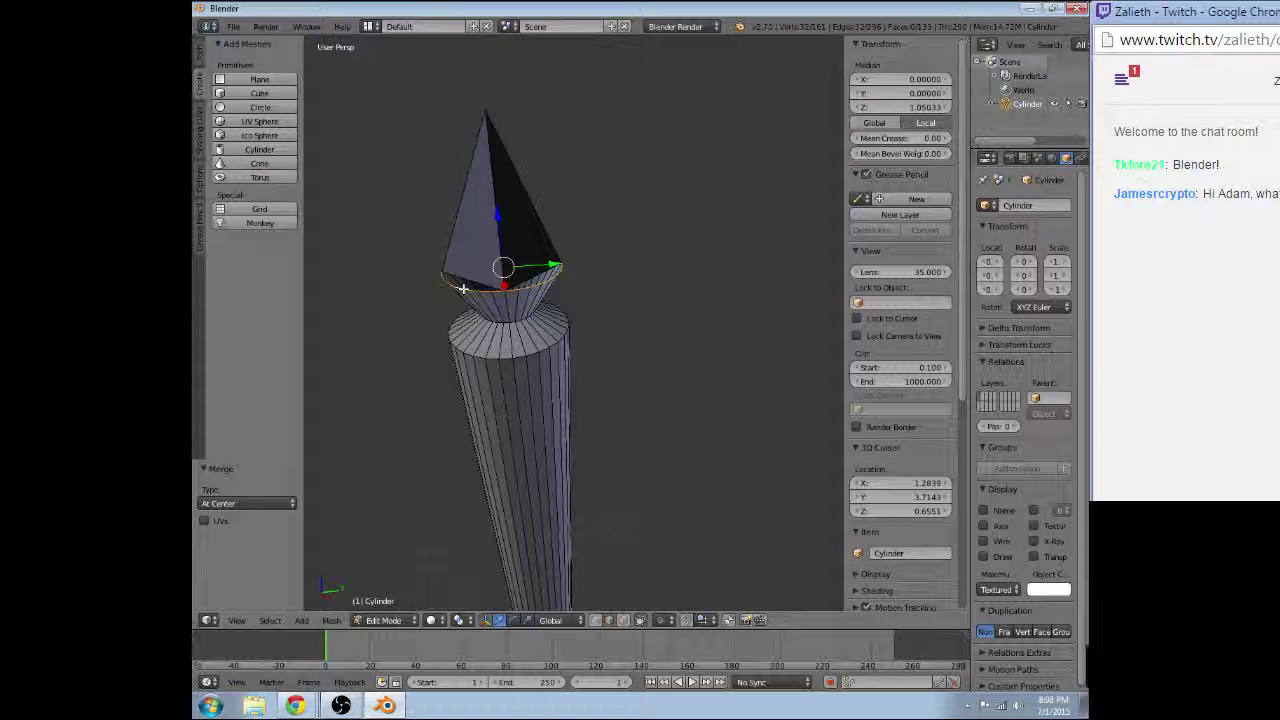
key("x")
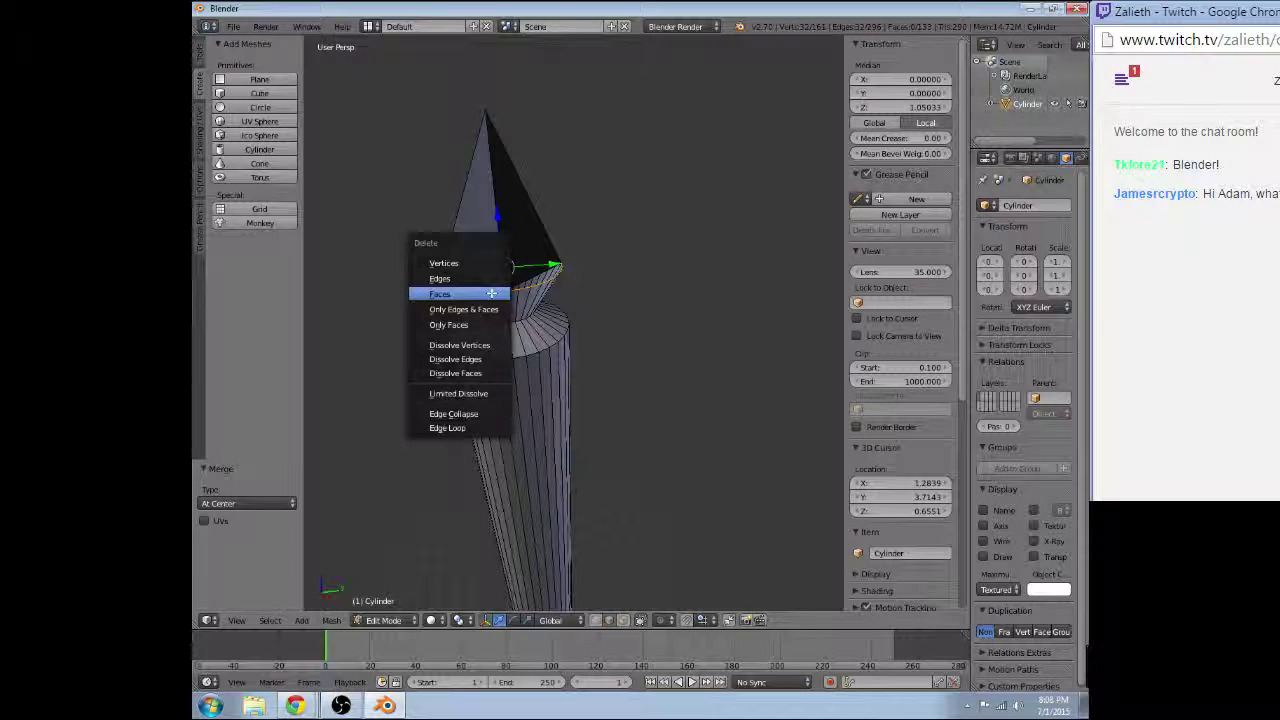
left_click(491, 293)
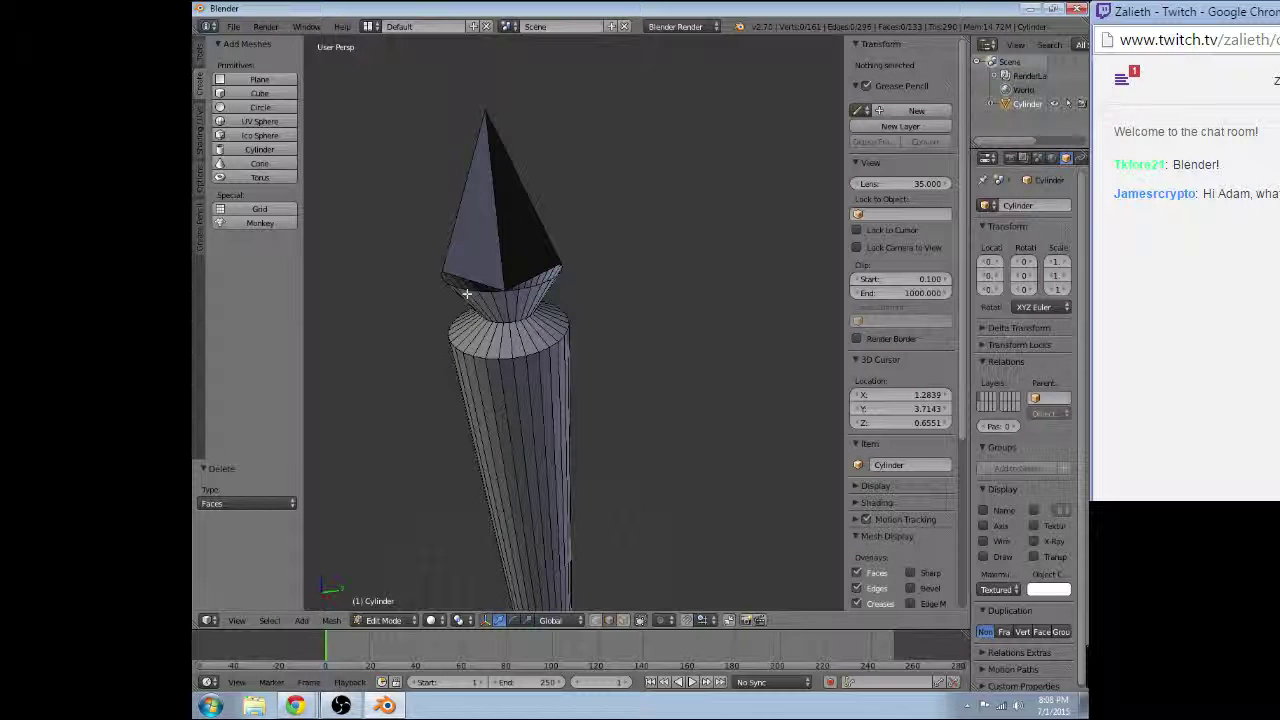
right_click(466, 293, "alt")
key("x")
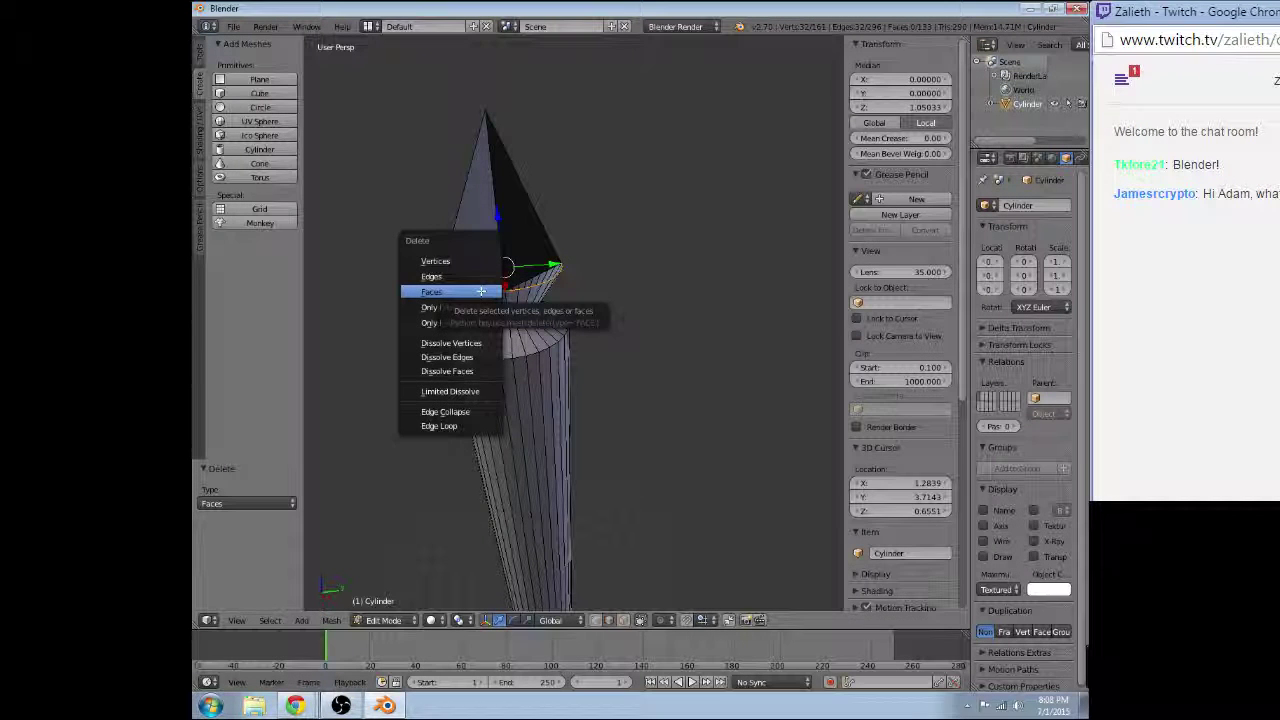
key("e")
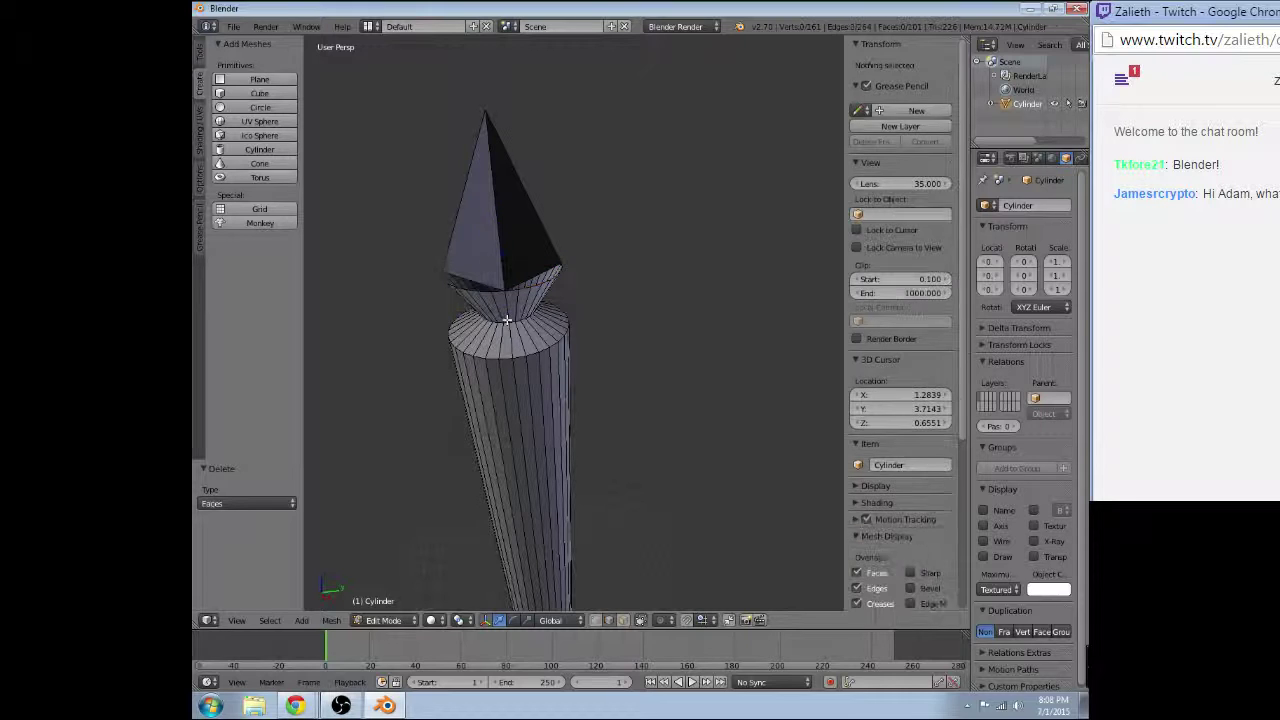
- Delete the ring of faces on the collar's lower band, leaving a gap
right_click(508, 310, "alt")
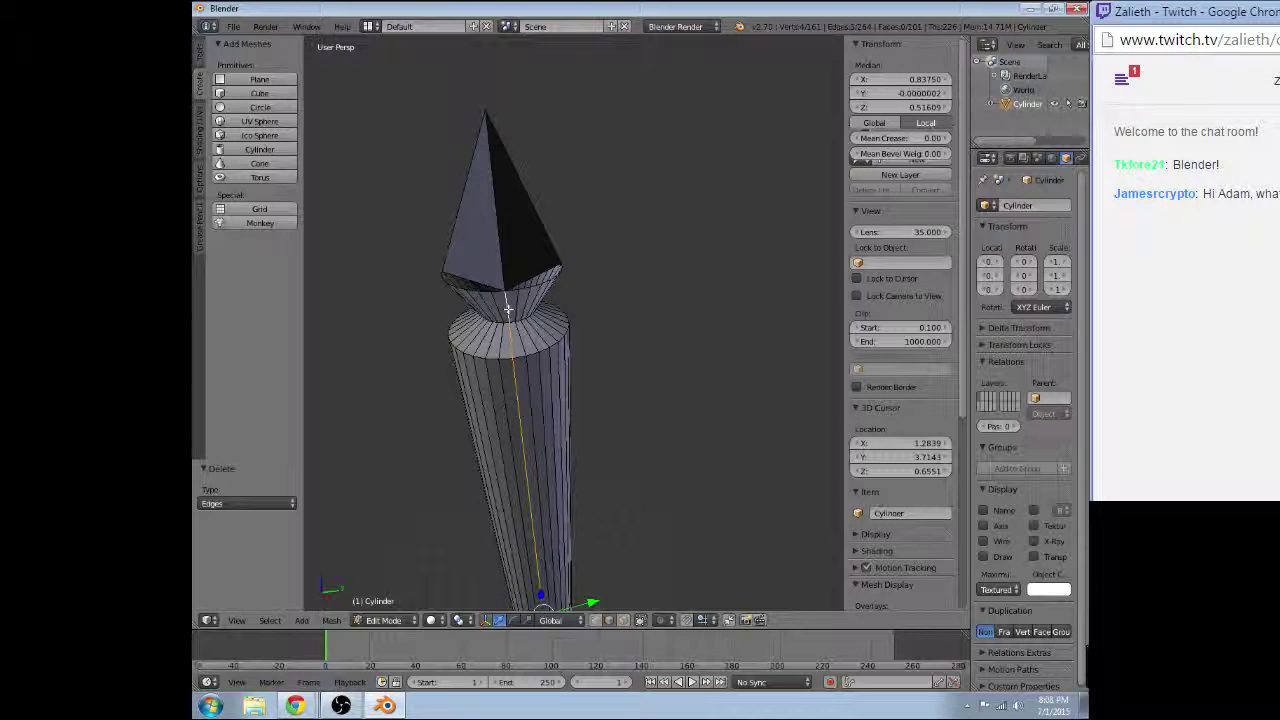
right_click(508, 310)
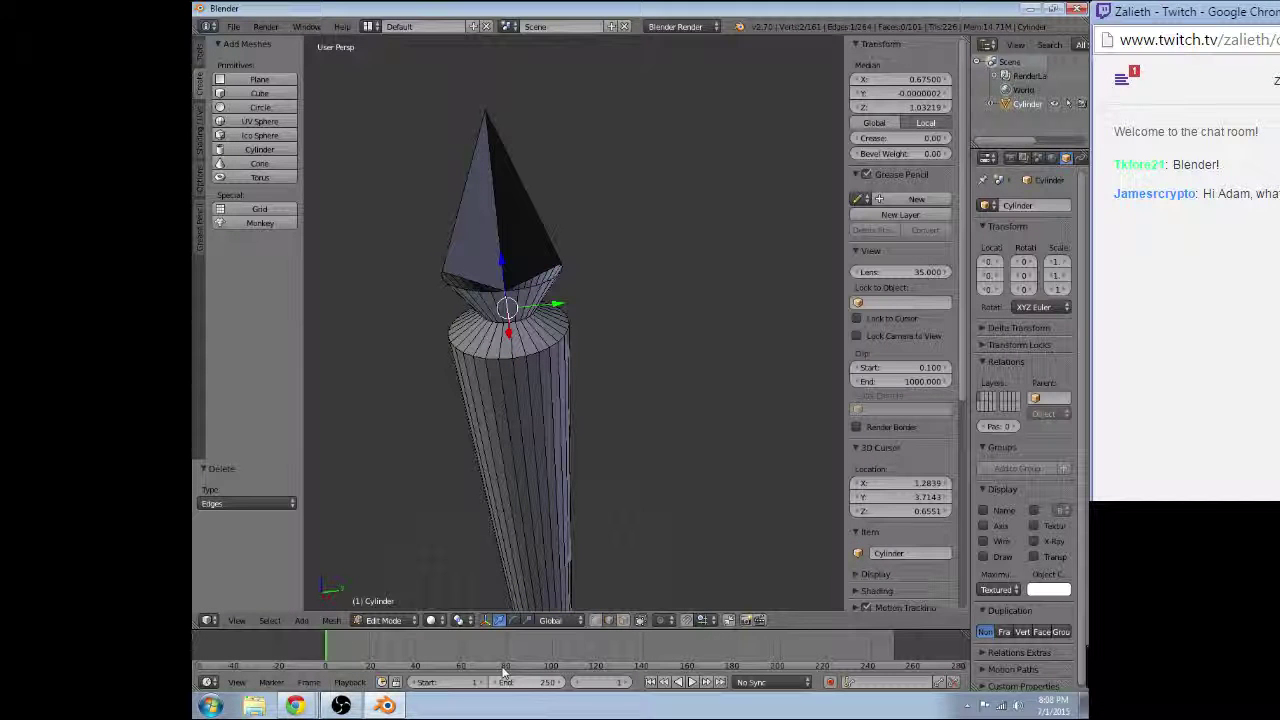
right_click(505, 300, "ctrl+alt")
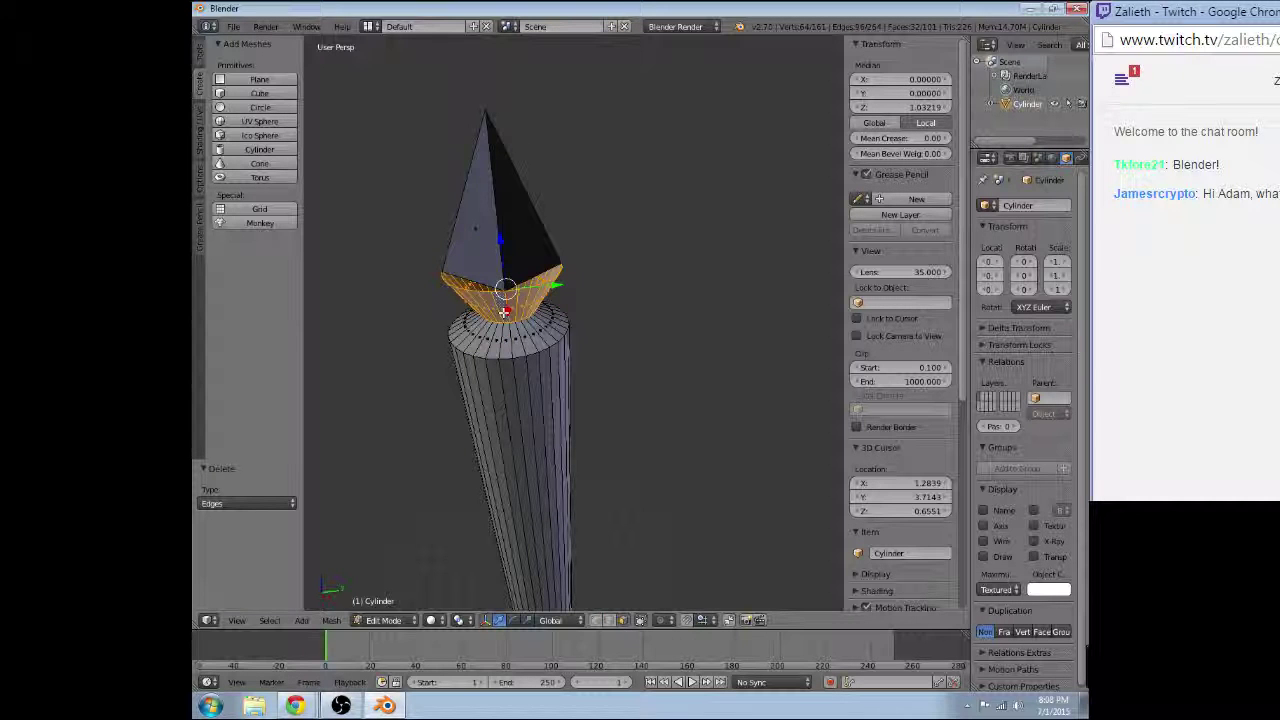
key("x")
key("f")
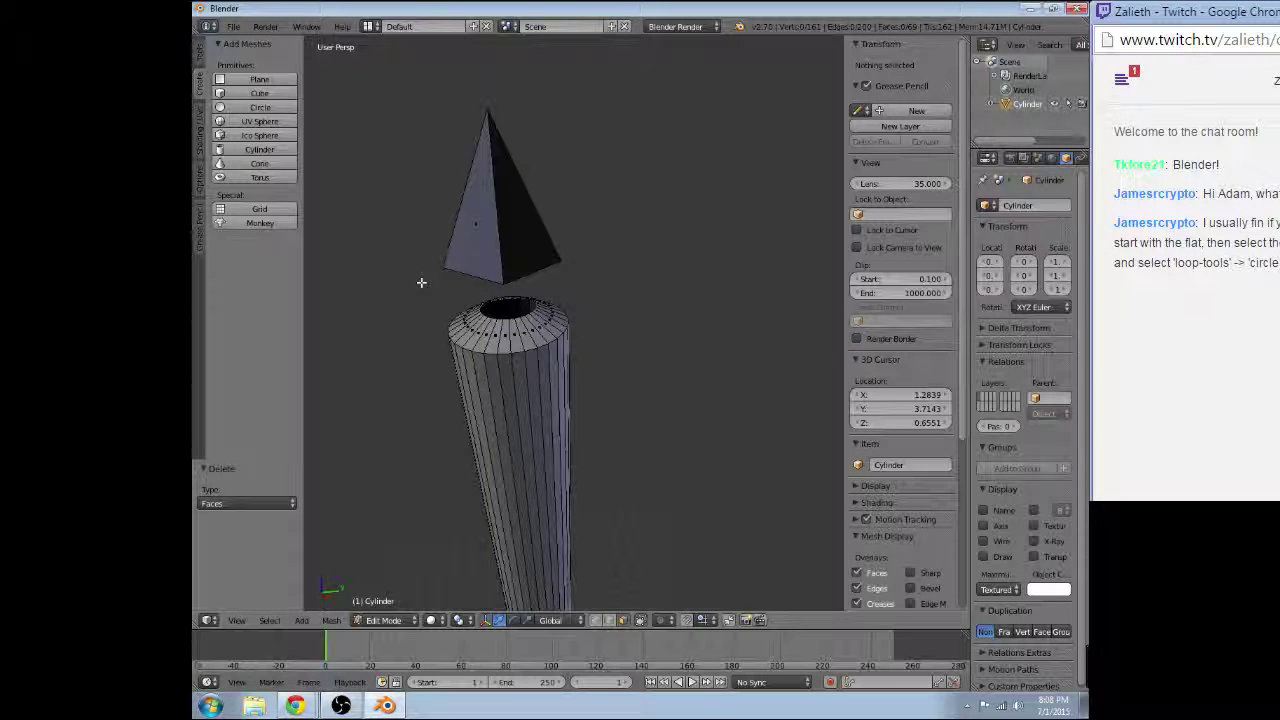
middle_click_drag(421, 283, 536, 307)
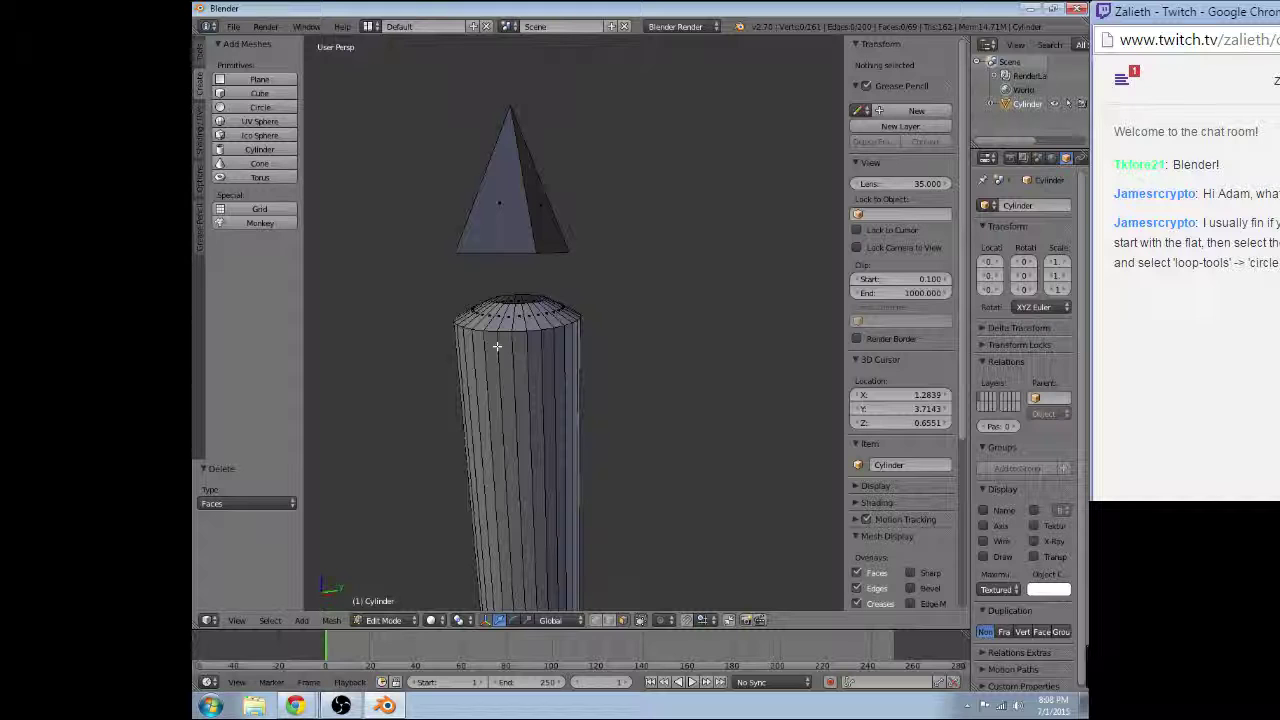
- Extrude the spearhead's base loop down along Z and scale it to 0.45
scroll(466, 209, "up", 3)
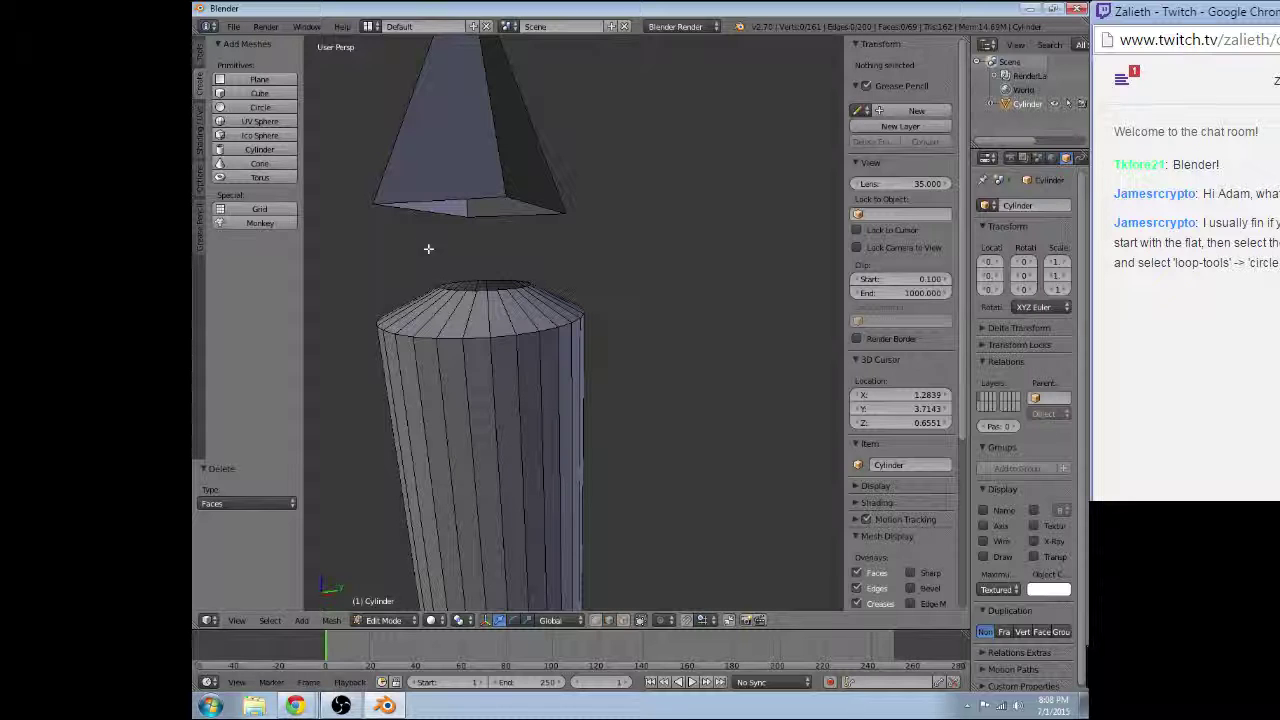
right_click(480, 208, "alt")
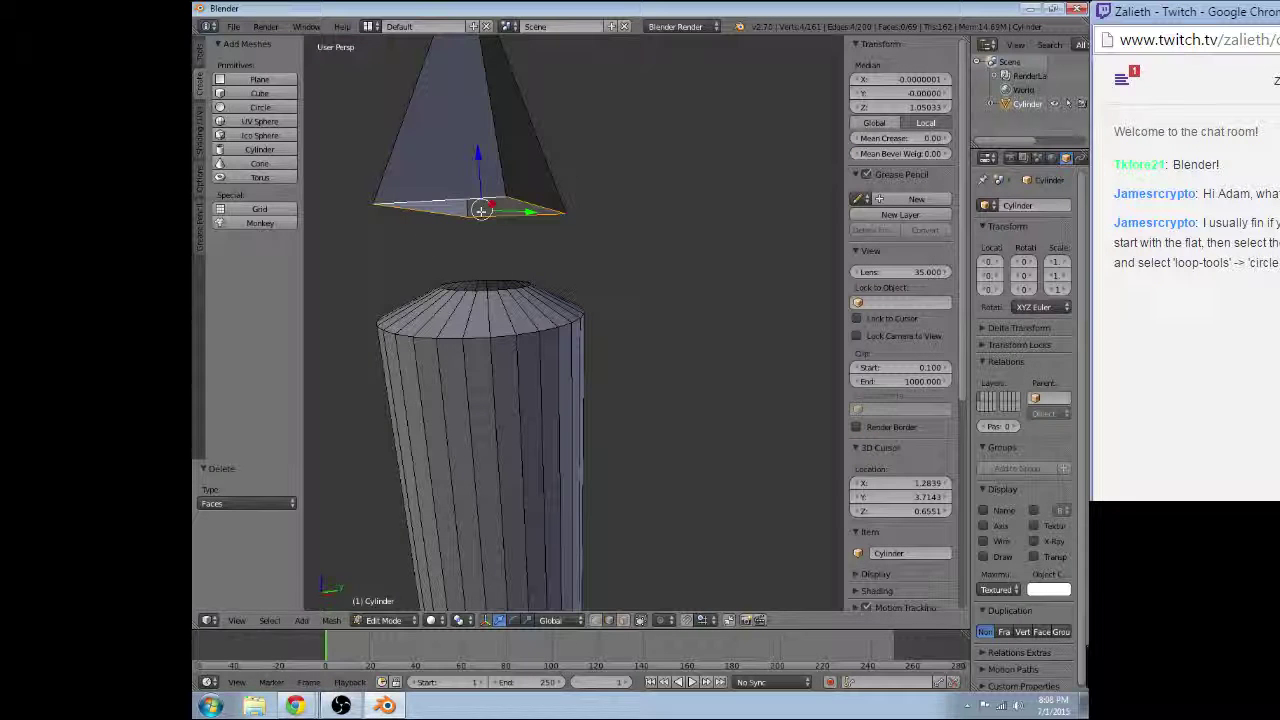
key("KP_1")
key("KP_5")
key("g")
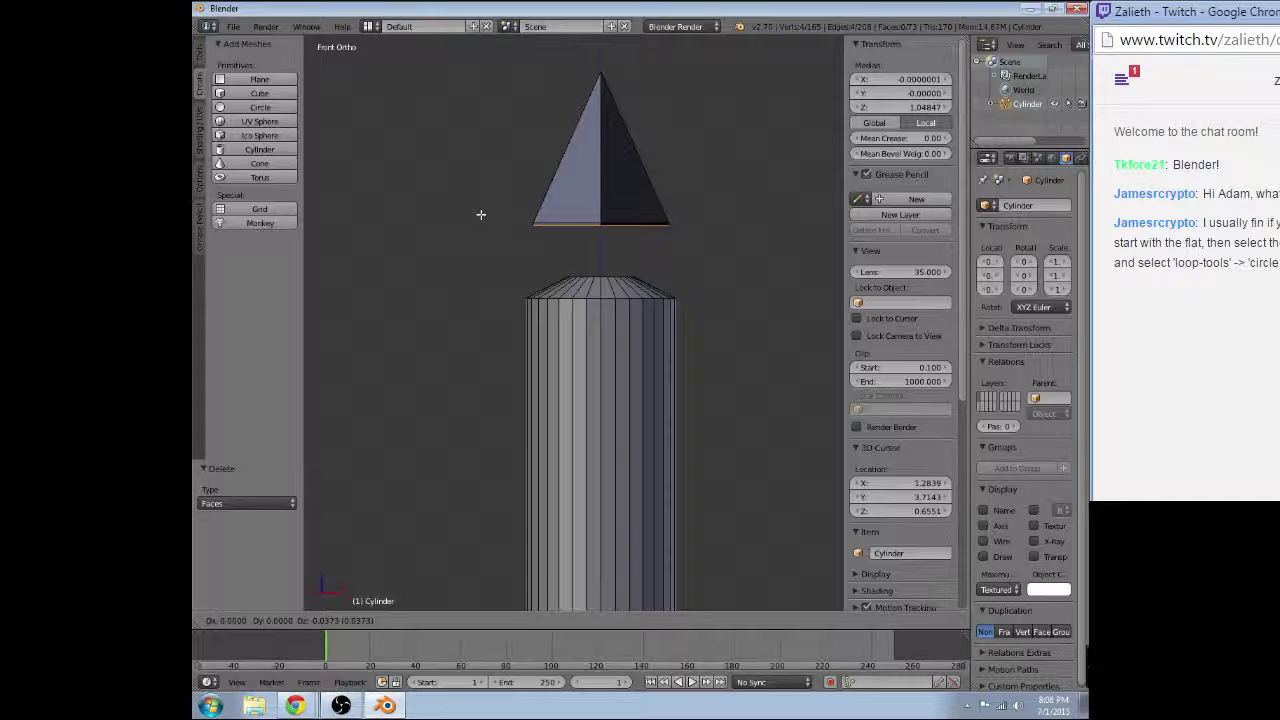
key("z")
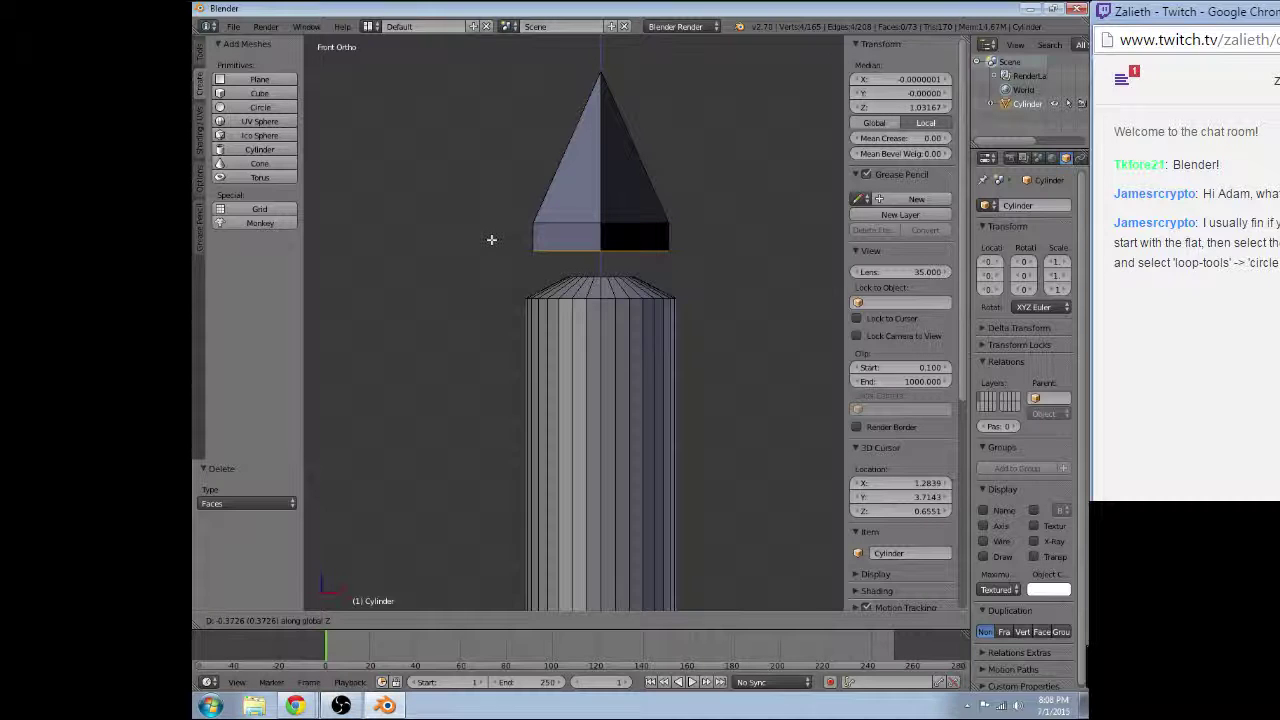
left_click(492, 242)
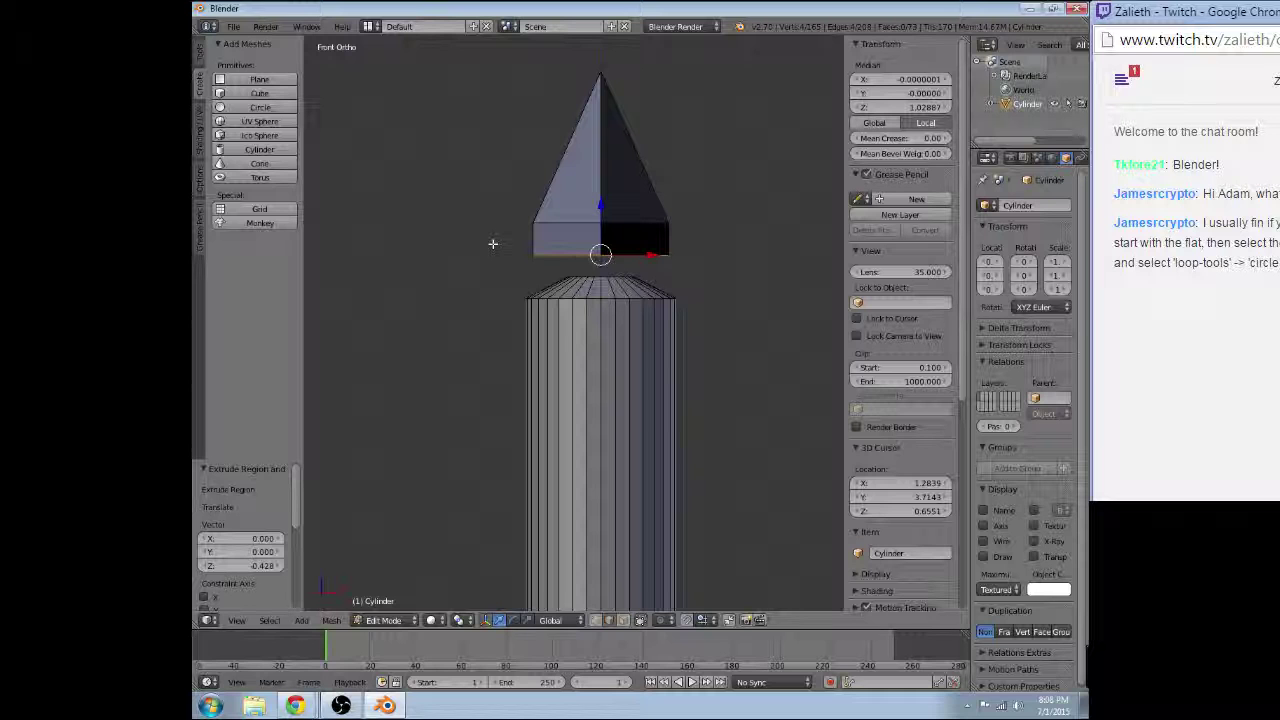
type("s.45")
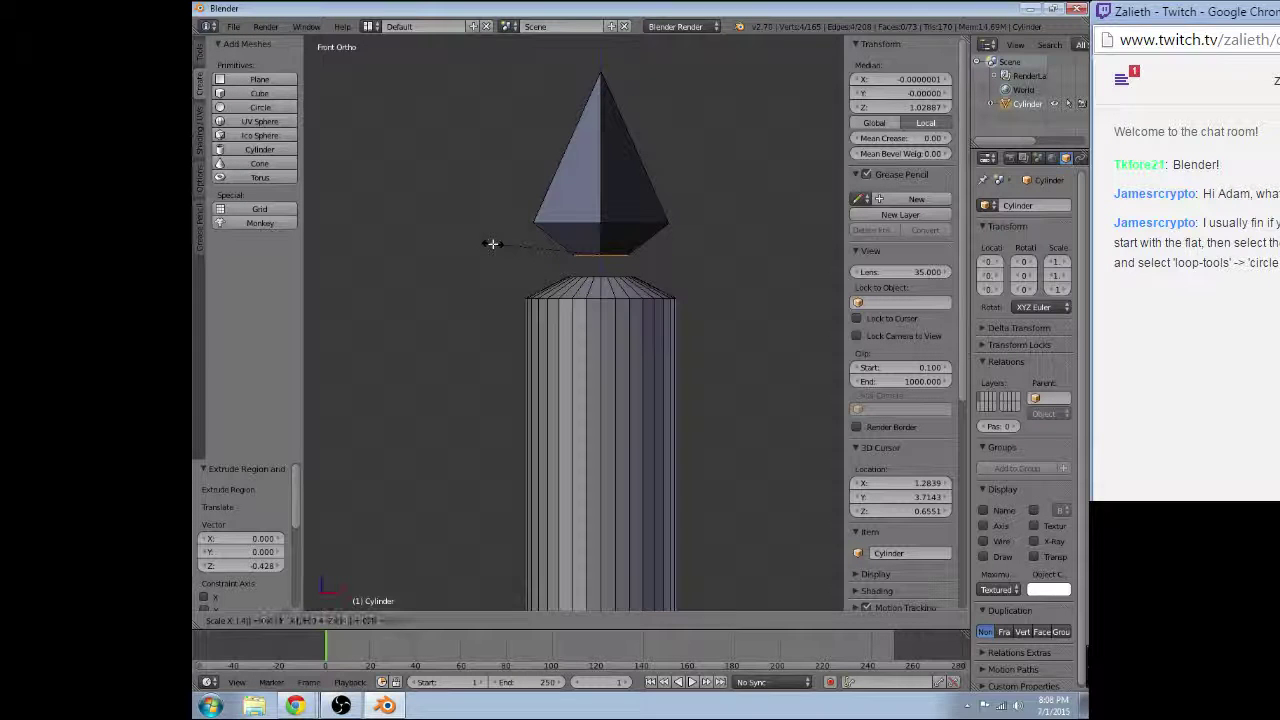
key("Return")
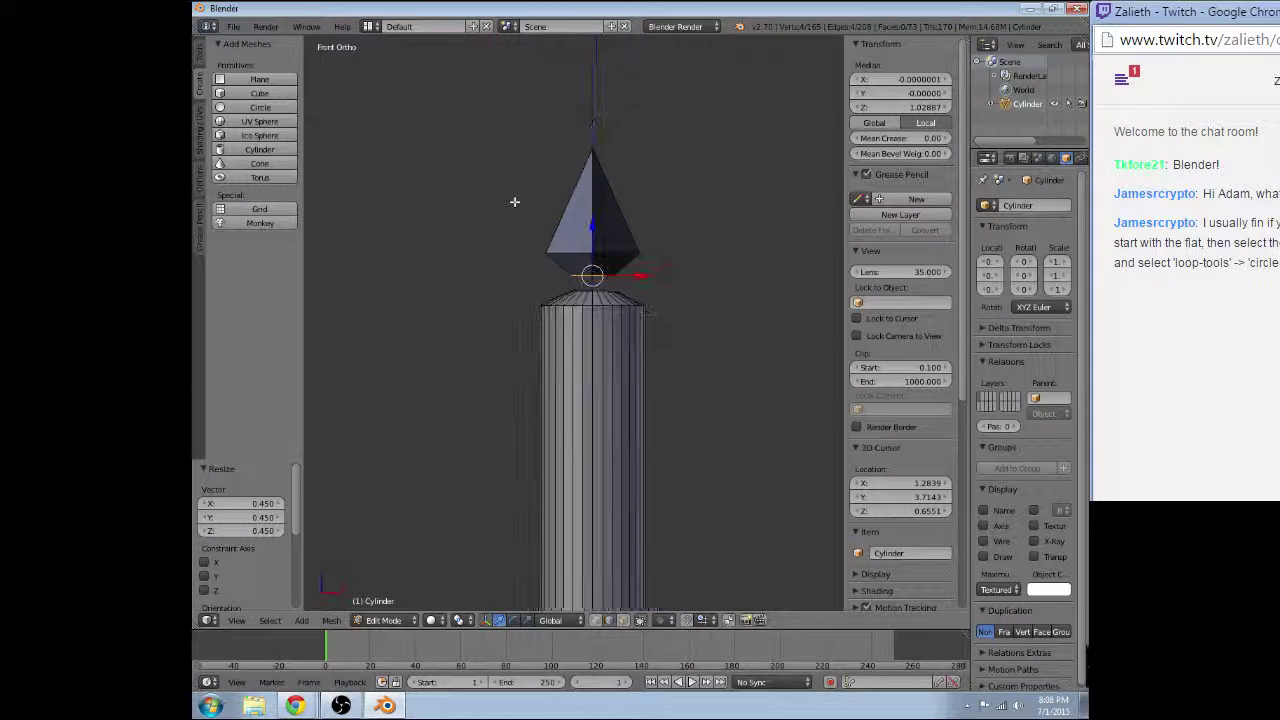
- Extrude the bottom face downward into a short neck
middle_click_drag(514, 200, 491, 223)
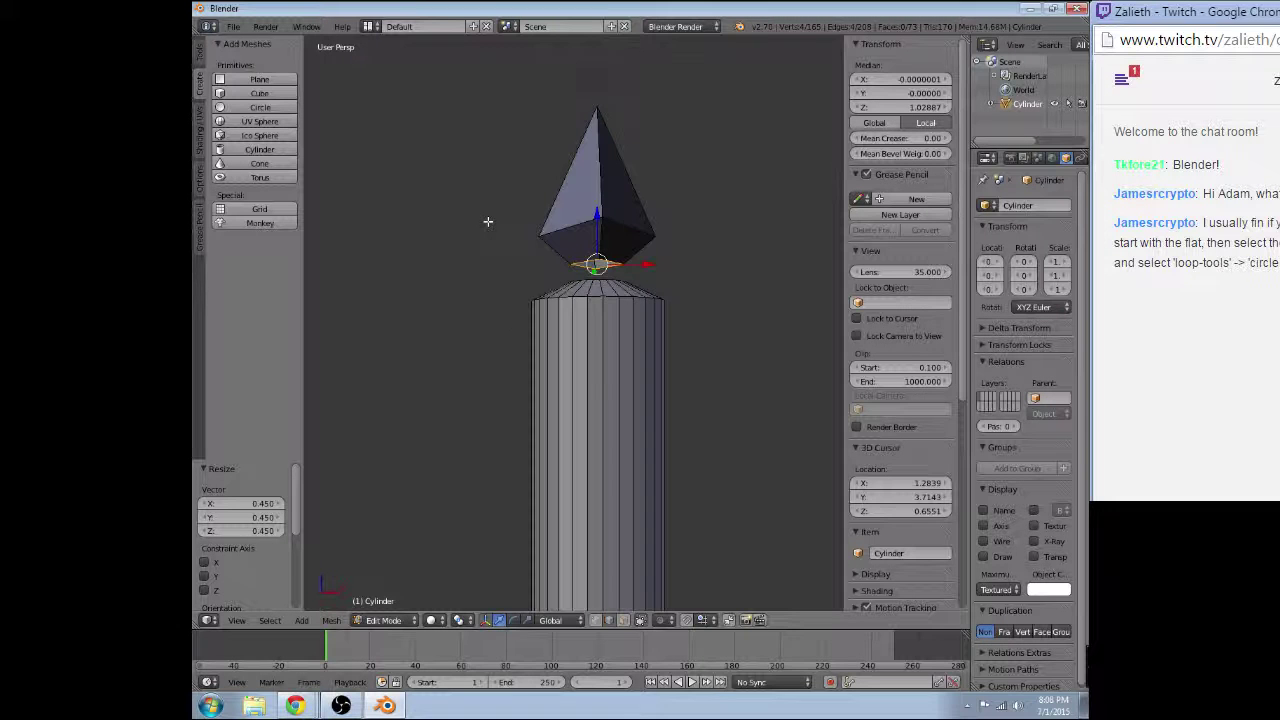
scroll(488, 221, "up", 3)
scroll(505, 250, "up", 2)
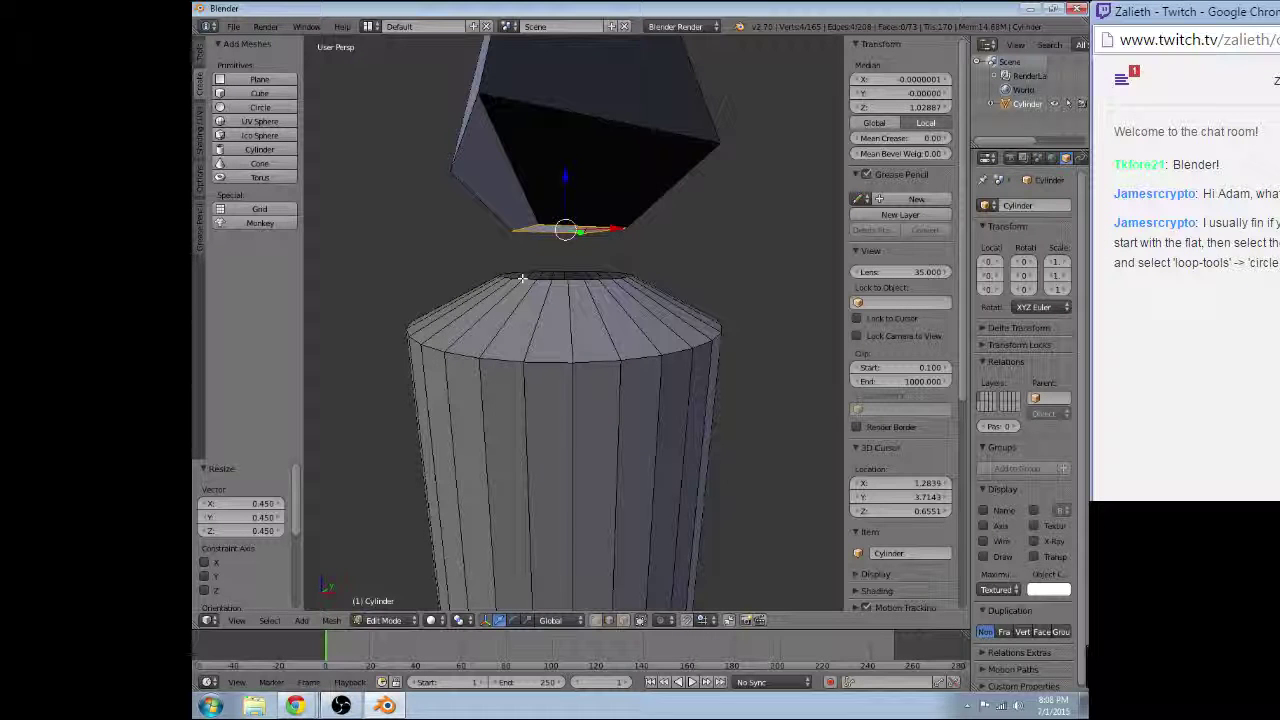
middle_click_drag(522, 278, 569, 244)
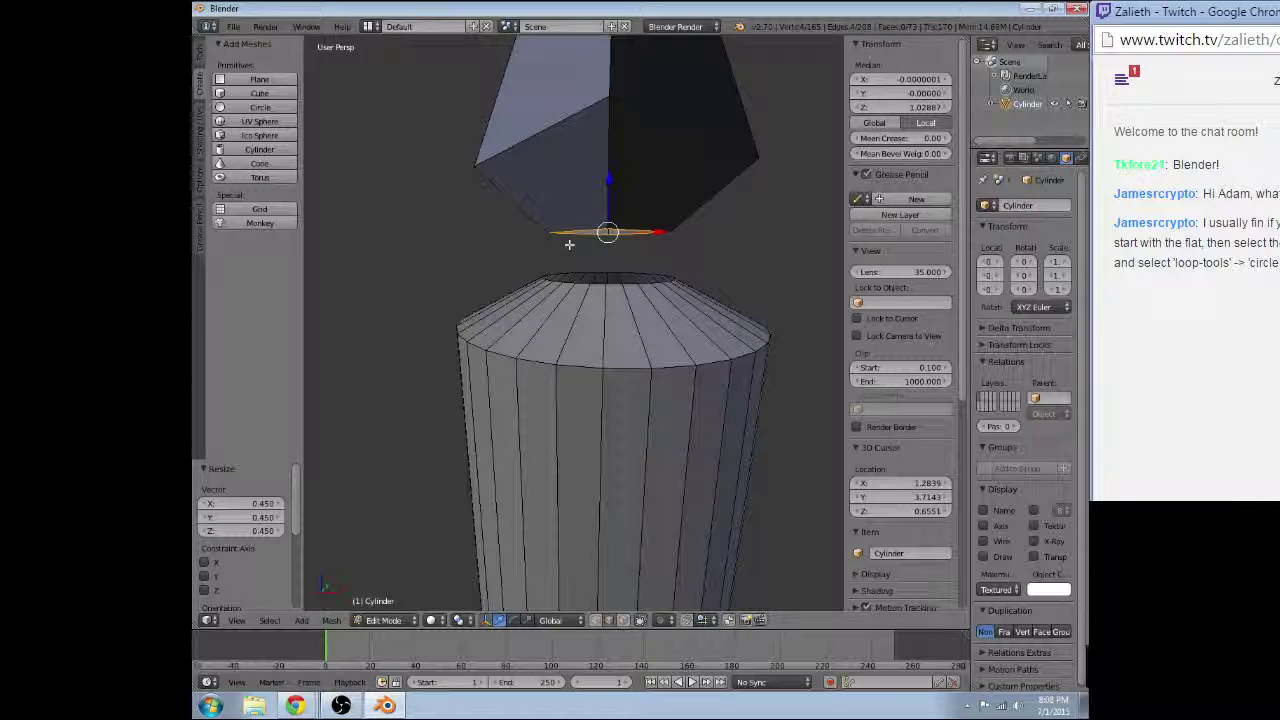
key("e")
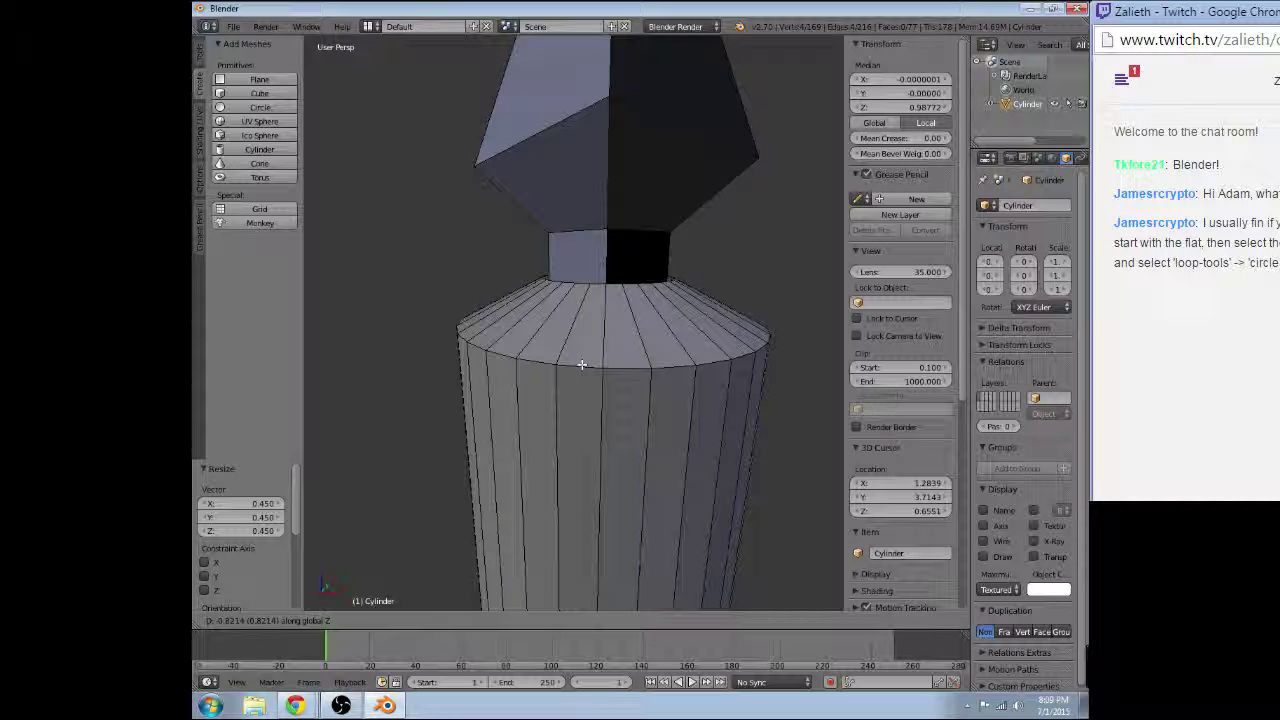
- Confirm the neck extrusion, then extrude the shaft's inner rim loop and scale it to 0.586
left_click(581, 370)
middle_click_drag(581, 370, 614, 343)
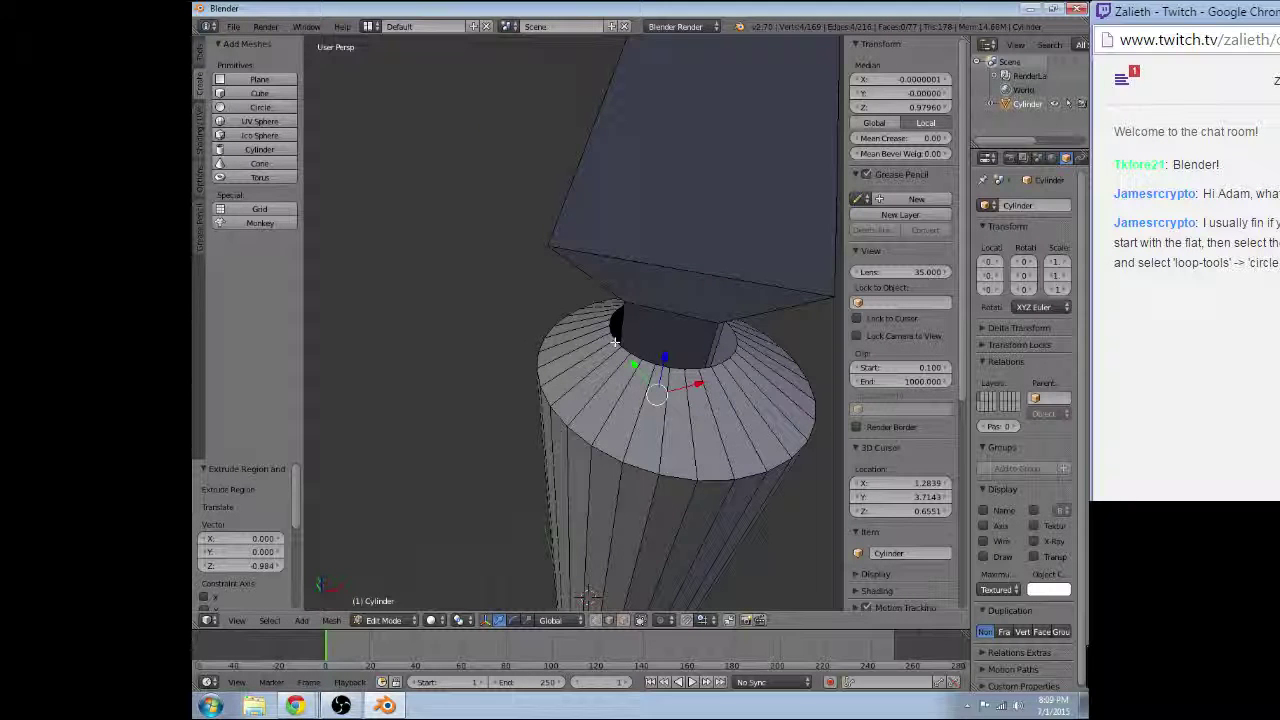
right_click(614, 343, "alt")
key("e")
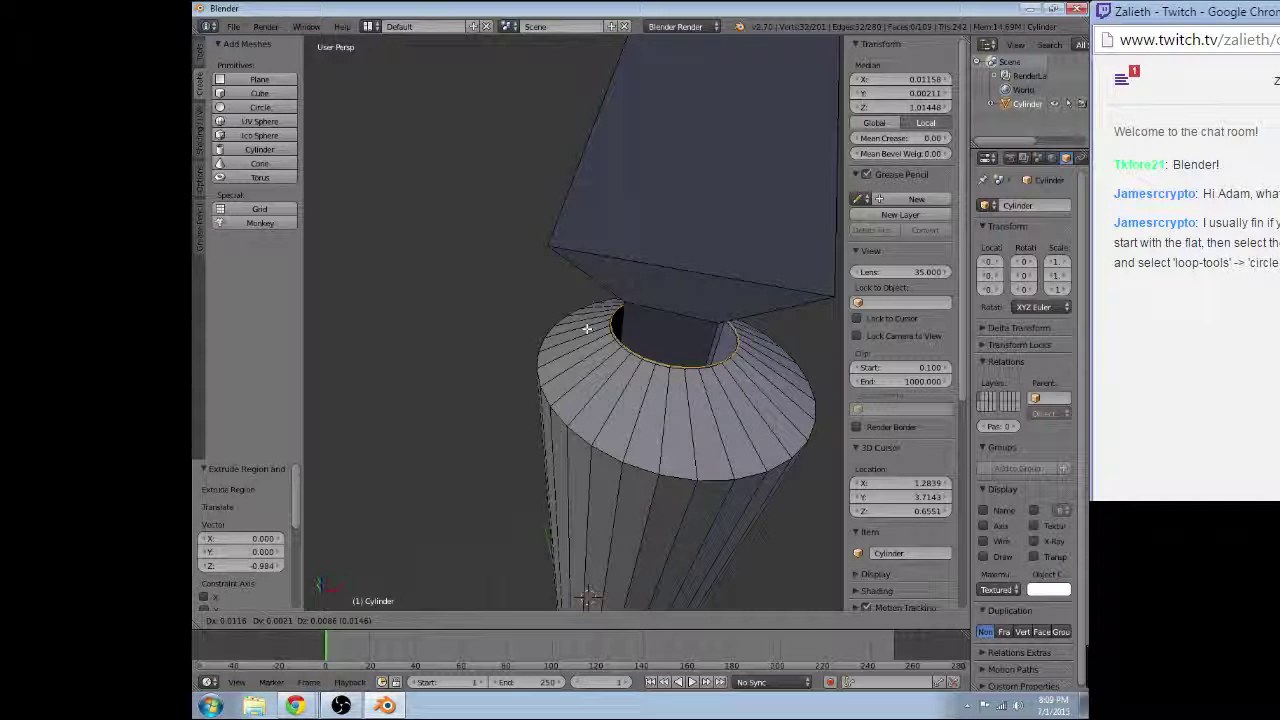
right_click(587, 329)
key("s")
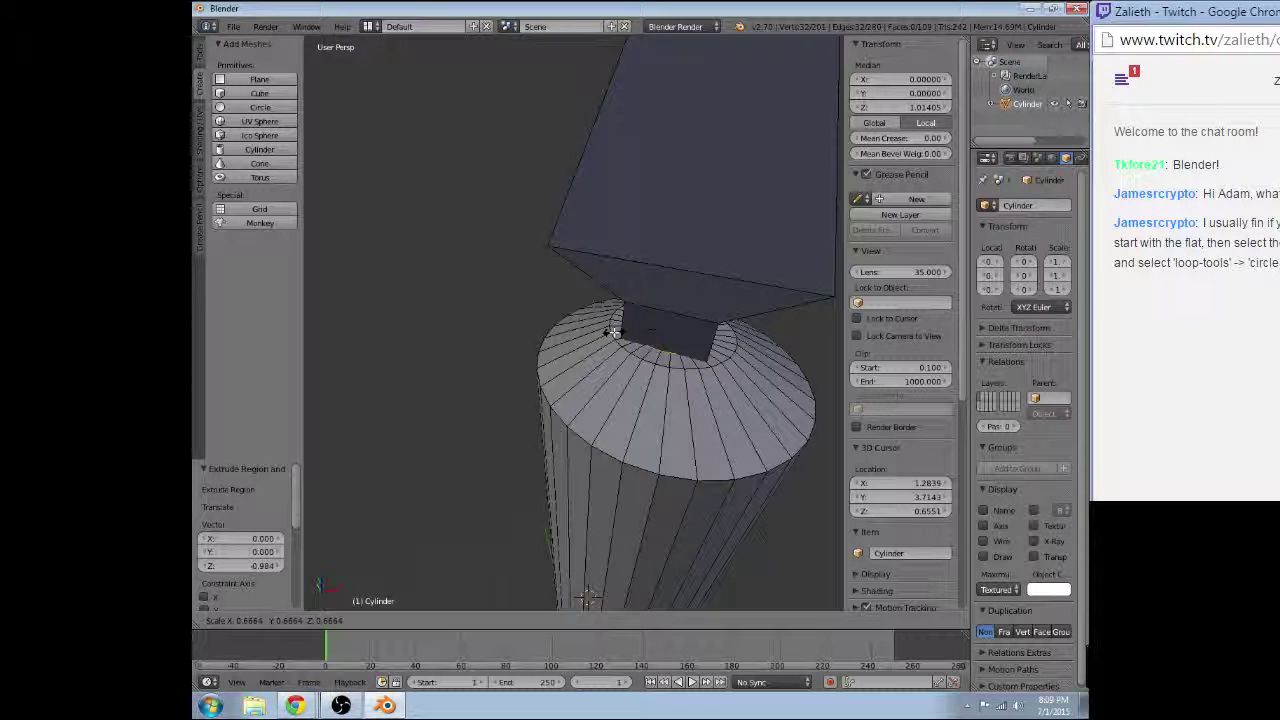
left_click(618, 334)
mouse_move(618, 334)
middle_mouse_down()
mouse_move(526, 301)
mouse_move(462, 412)
mouse_move(543, 343)
mouse_move(514, 406)
mouse_move(358, 410)
mouse_move(606, 371)
mouse_move(594, 277)
middle_mouse_up()
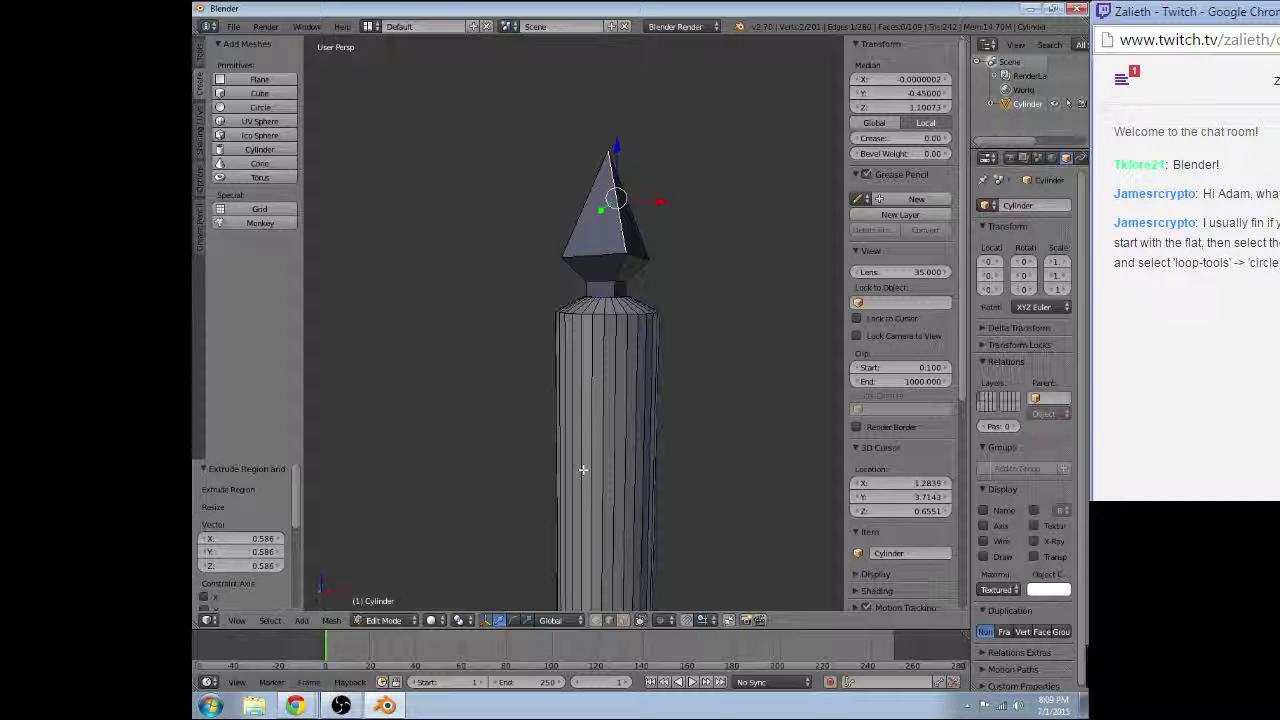
- Switch to wireframe and select vertices on the spearhead's lower ring
right_click(607, 150)
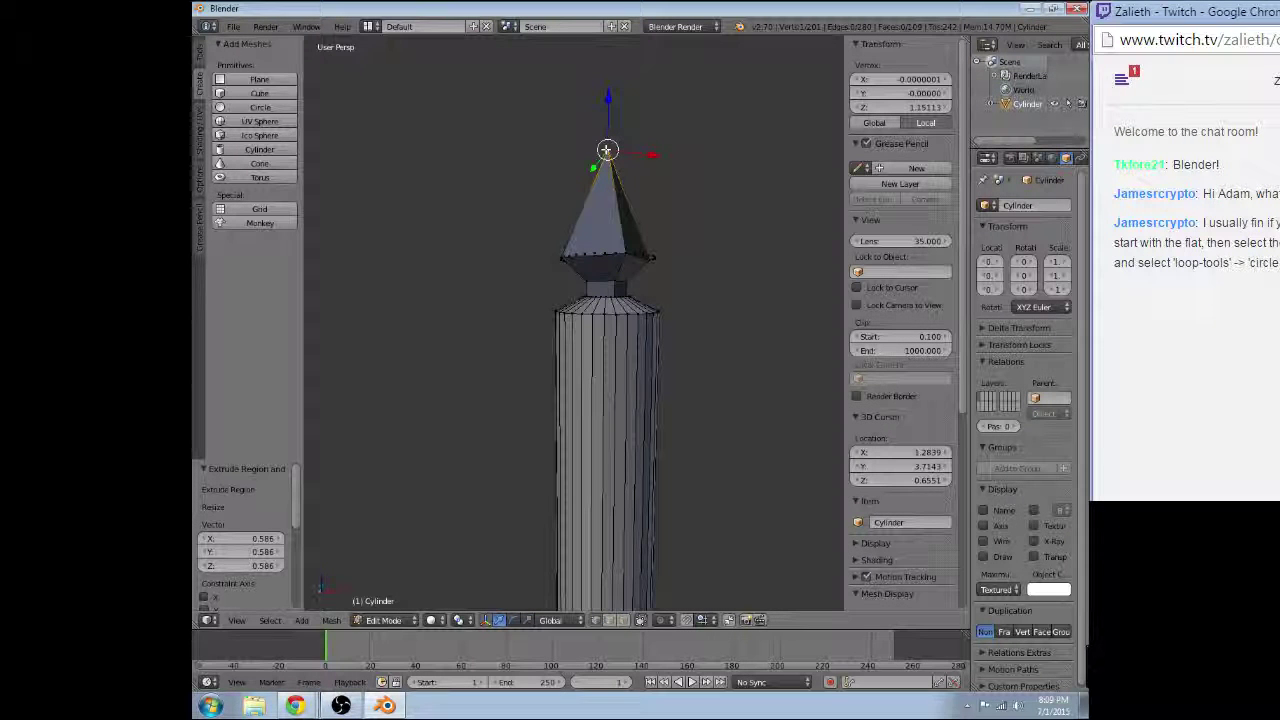
key("z")
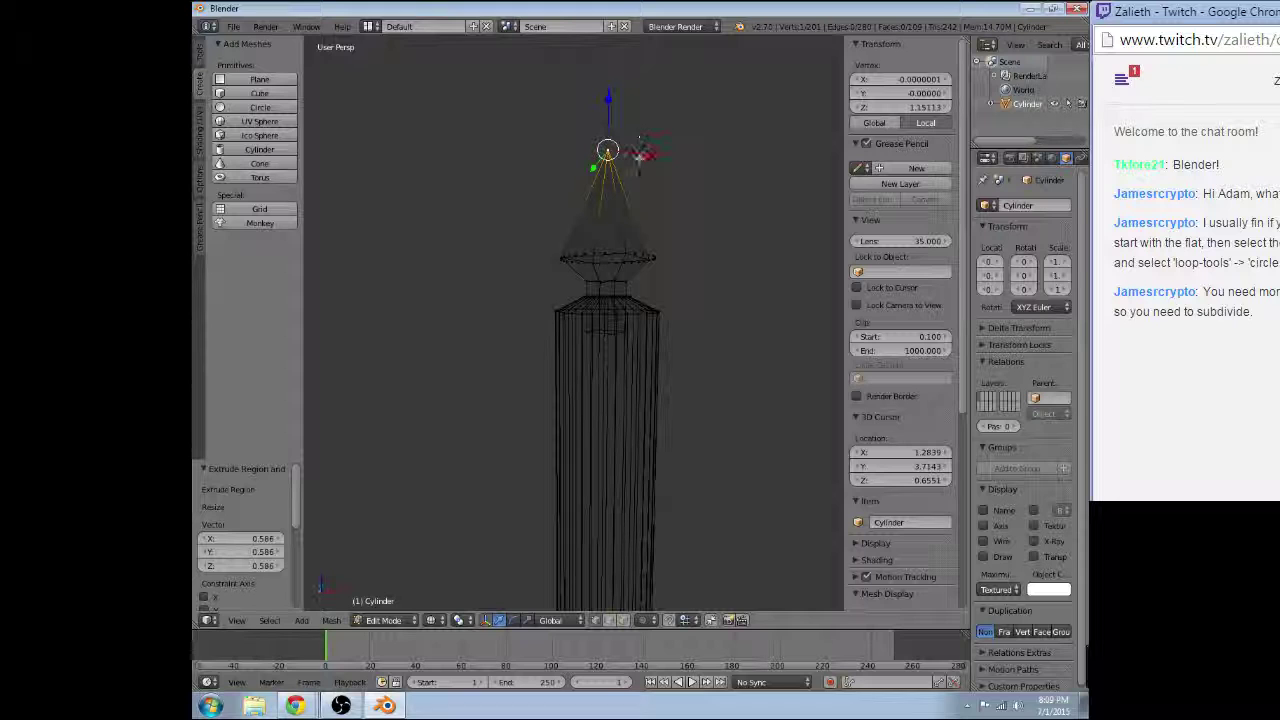
middle_click_drag(639, 158, 603, 302)
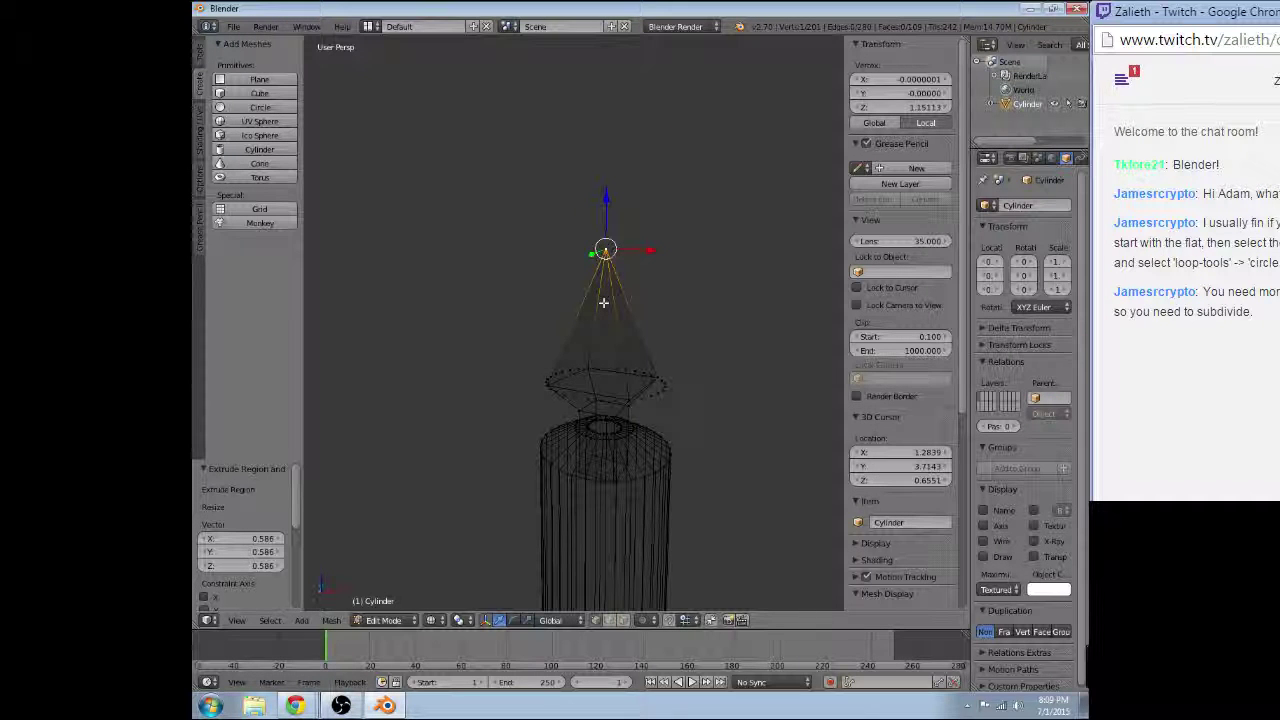
right_click(651, 396)
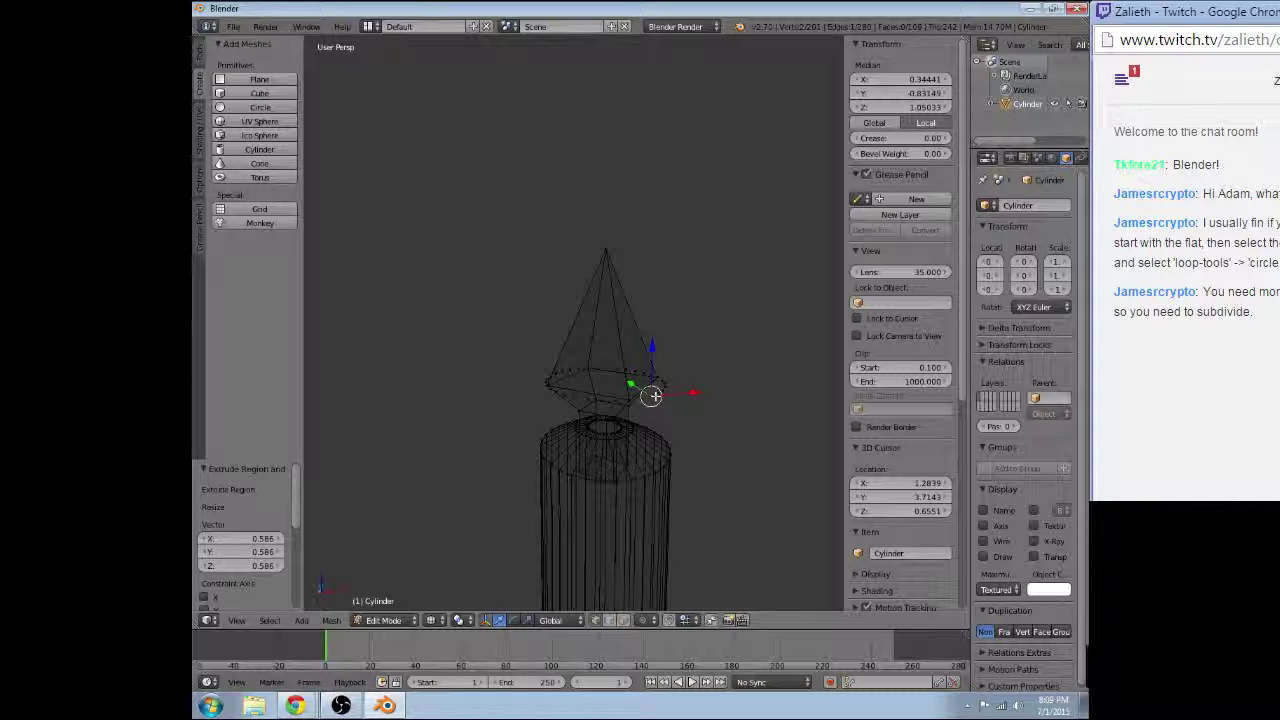
middle_click_drag(651, 396, 500, 429)
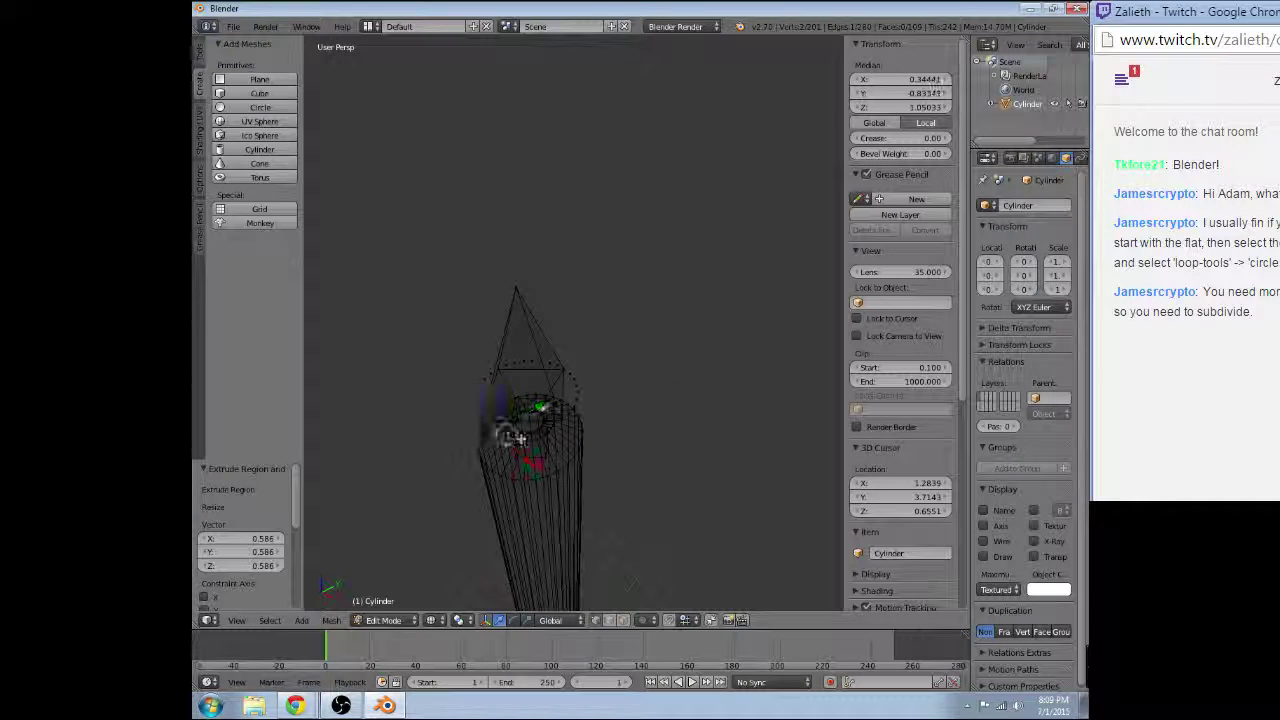
- Add the loose vertices scattered around the spearhead's base ring to the selection
right_click(519, 438, "shift")
scroll(519, 438, "up", 4)
right_click(437, 443, "shift")
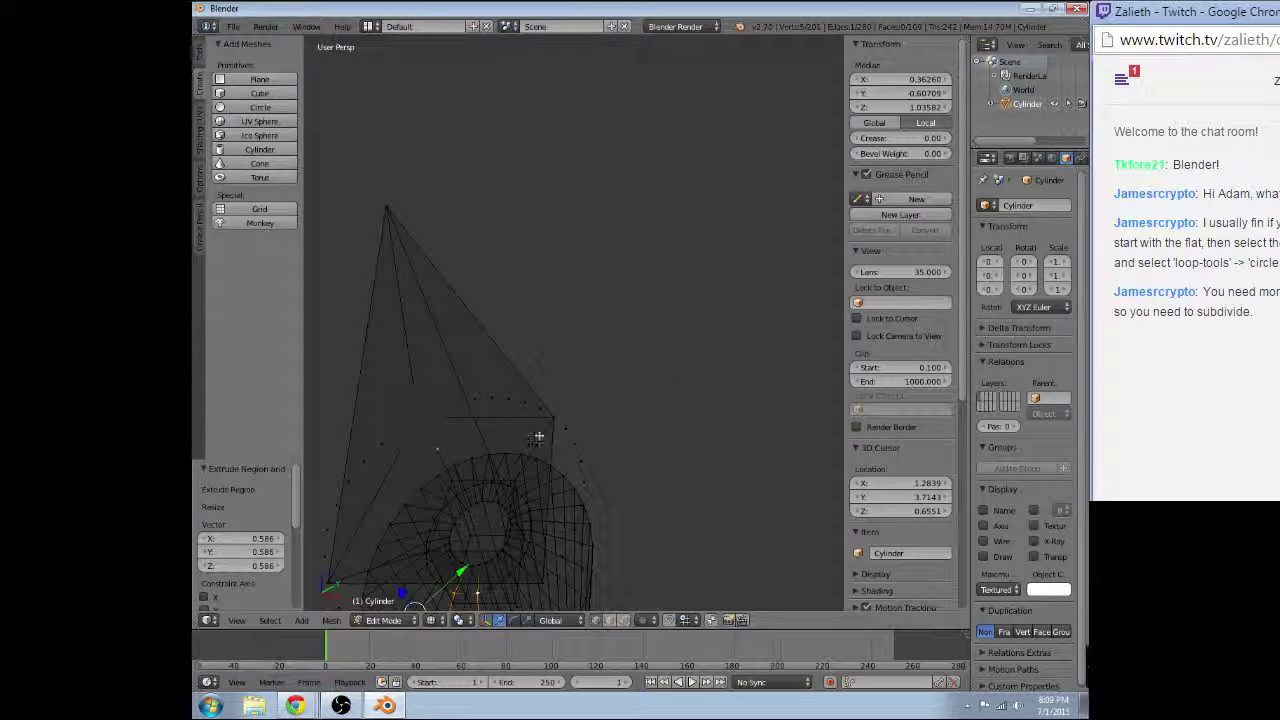
right_click(584, 470, "shift")
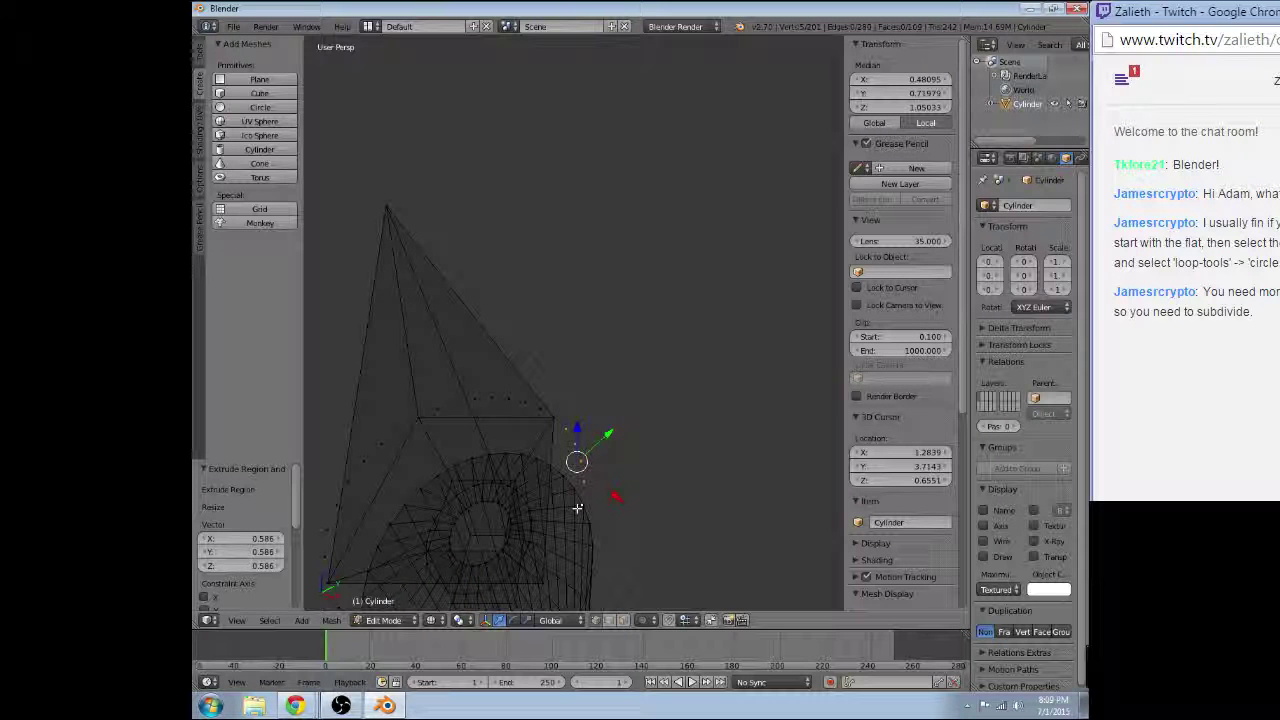
right_click(577, 508, "shift")
middle_click_drag(577, 508, 555, 547)
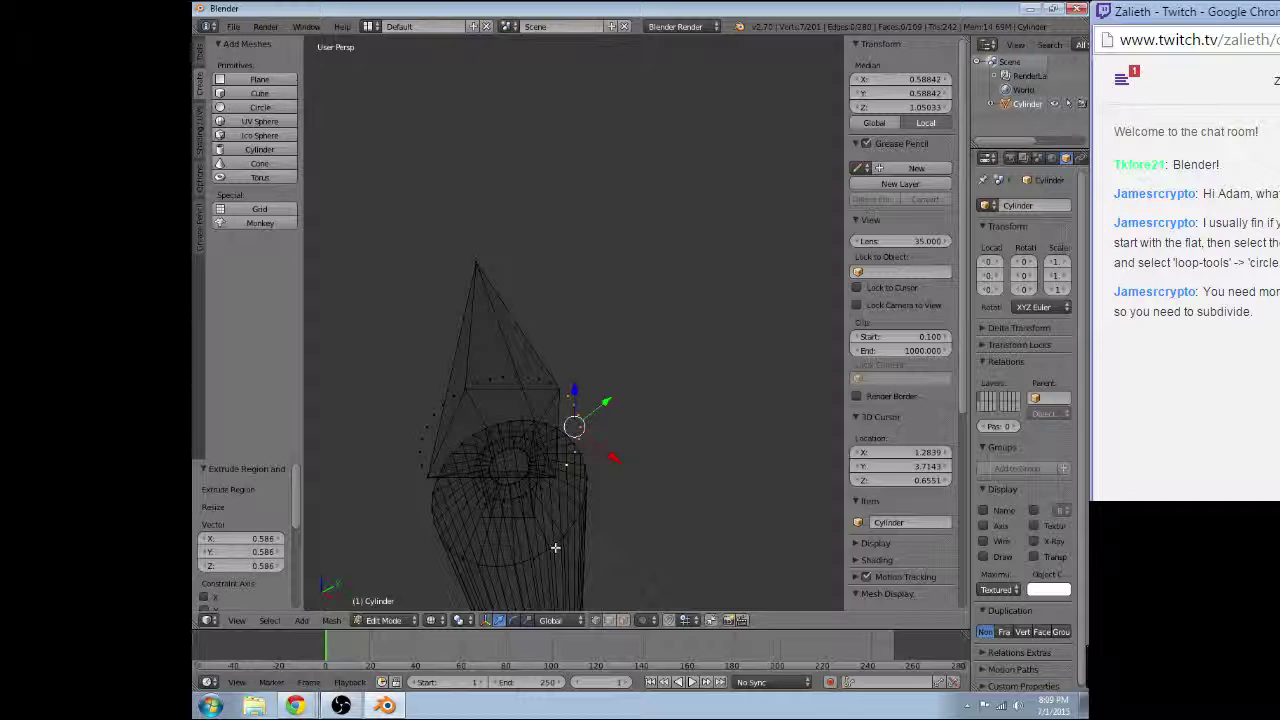
scroll(725, 442, "up", 4)
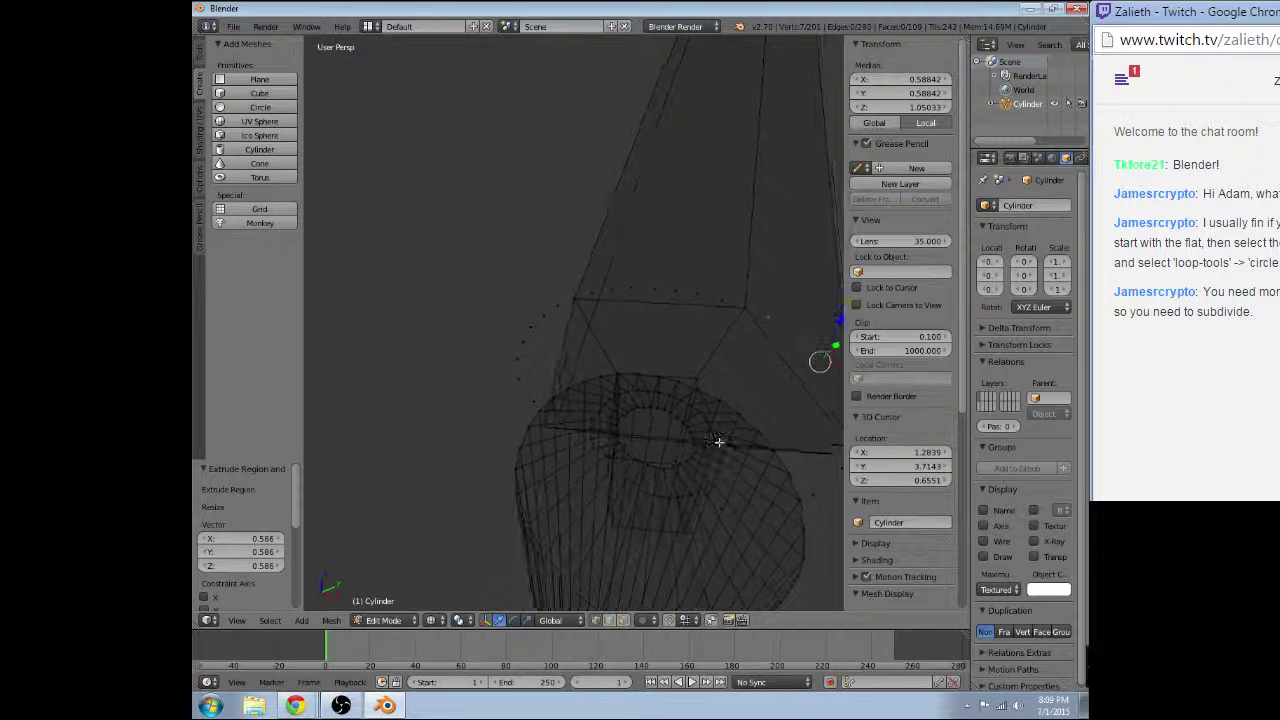
right_click(718, 442, "shift")
middle_click_drag(718, 442, 721, 466)
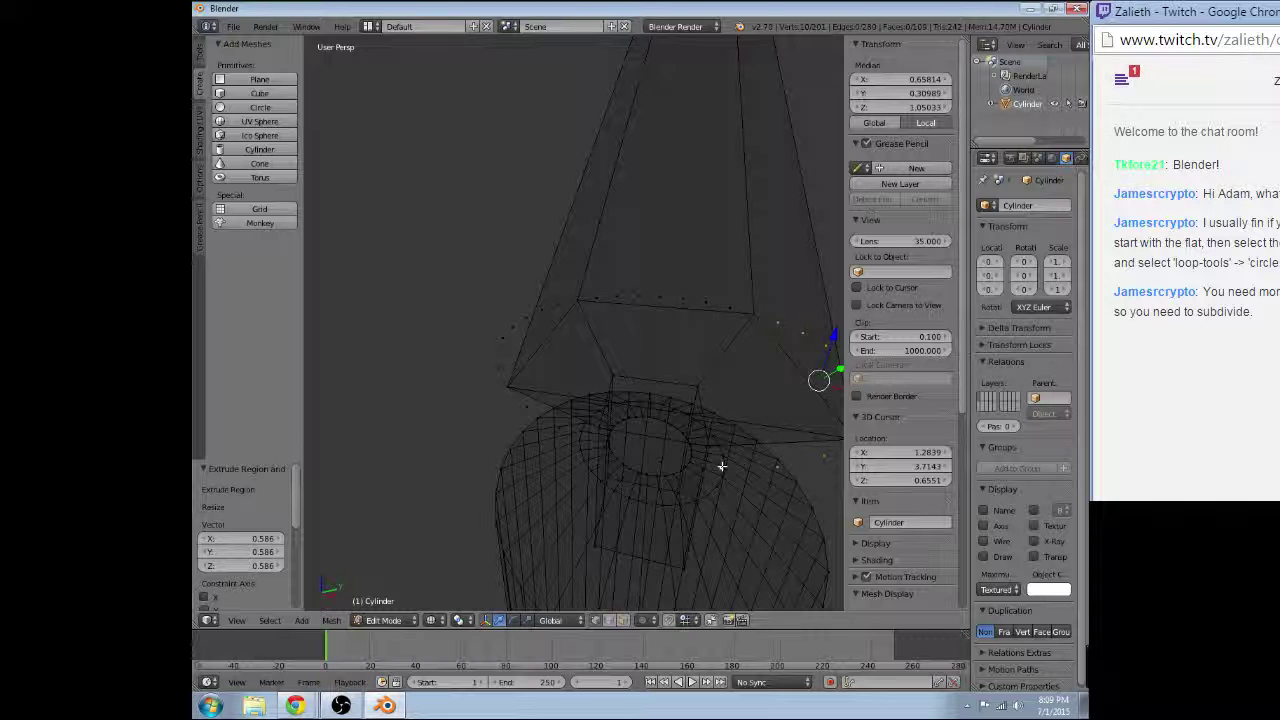
right_click(600, 443, "shift")
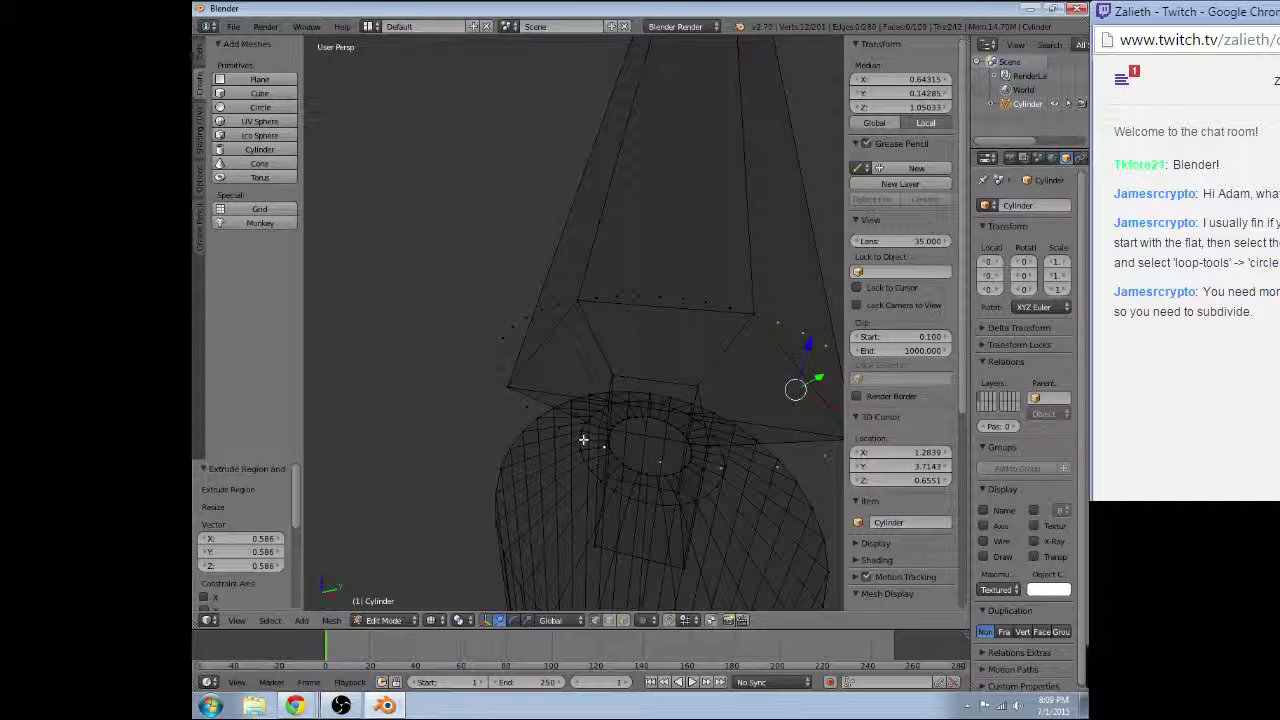
right_click(583, 440, "shift")
mouse_move(583, 440)
middle_mouse_down()
mouse_move(622, 424)
mouse_move(539, 428)
middle_mouse_up()
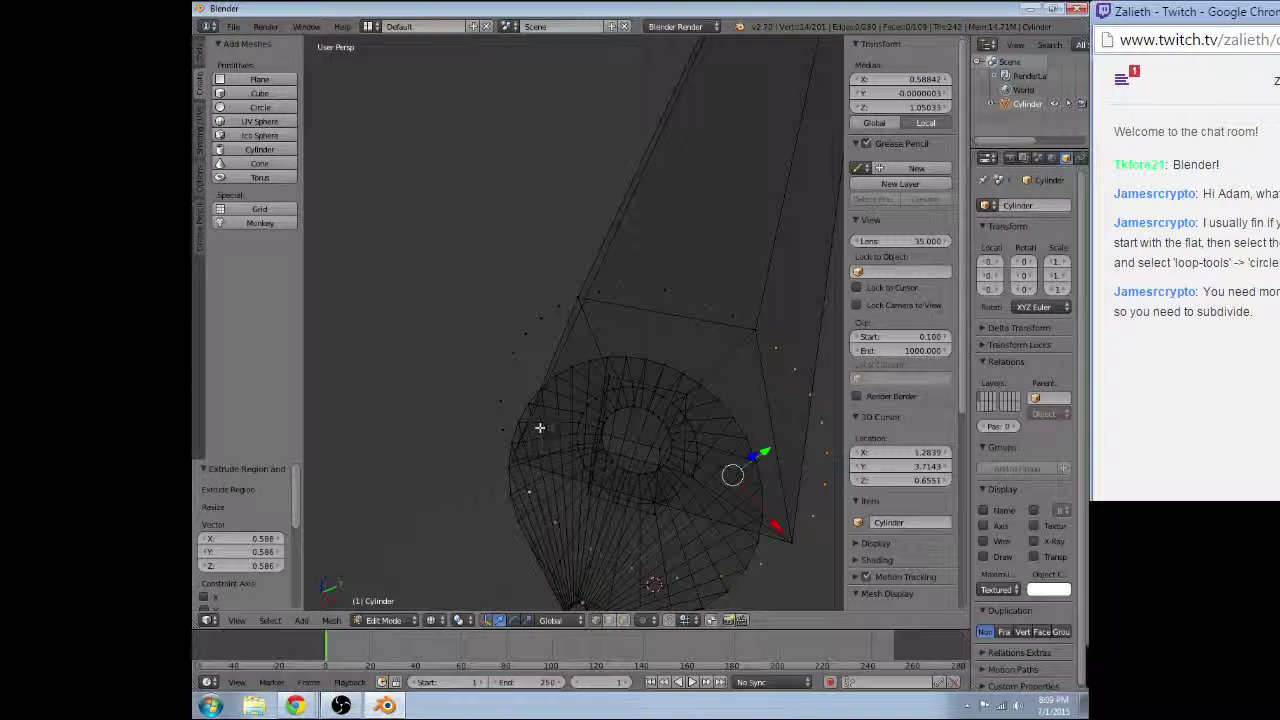
- Select the remaining stray vertices on the left of the ring and bring up the Delete menu
right_click(514, 340, "shift")
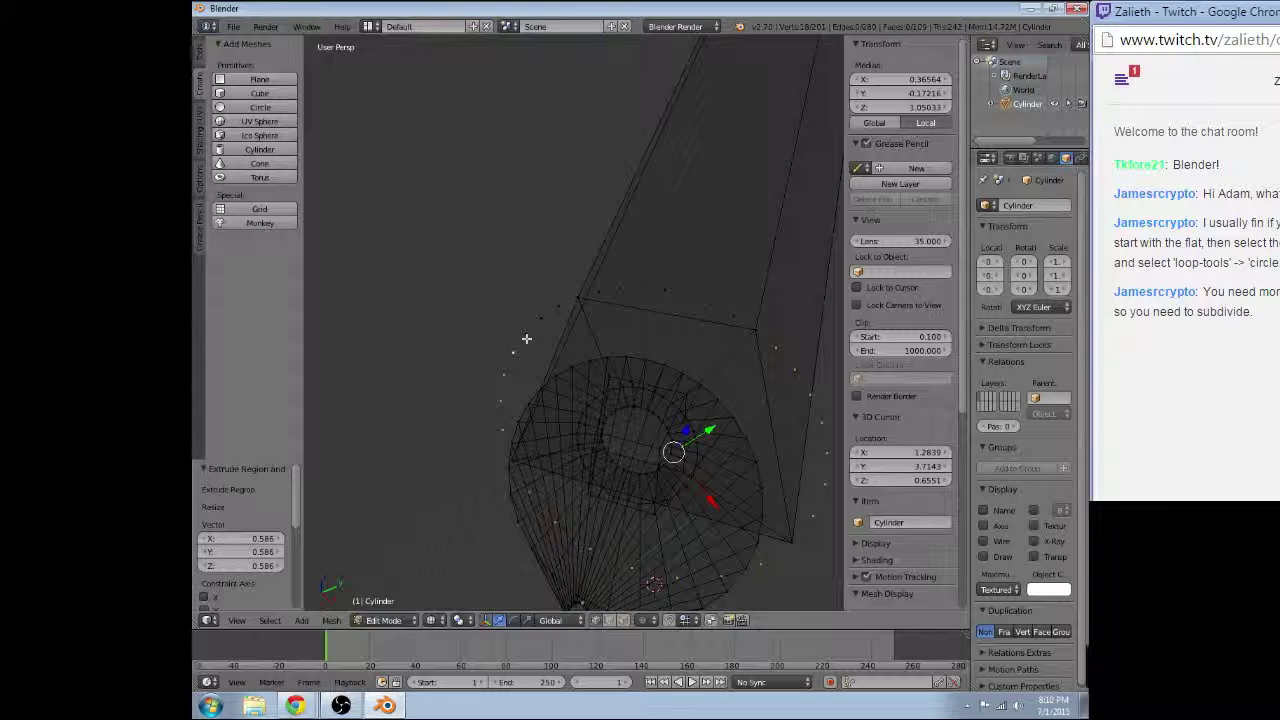
right_click(526, 339, "shift")
mouse_move(526, 339)
middle_mouse_down()
mouse_move(629, 306)
mouse_move(755, 315)
mouse_move(497, 363)
middle_mouse_up()
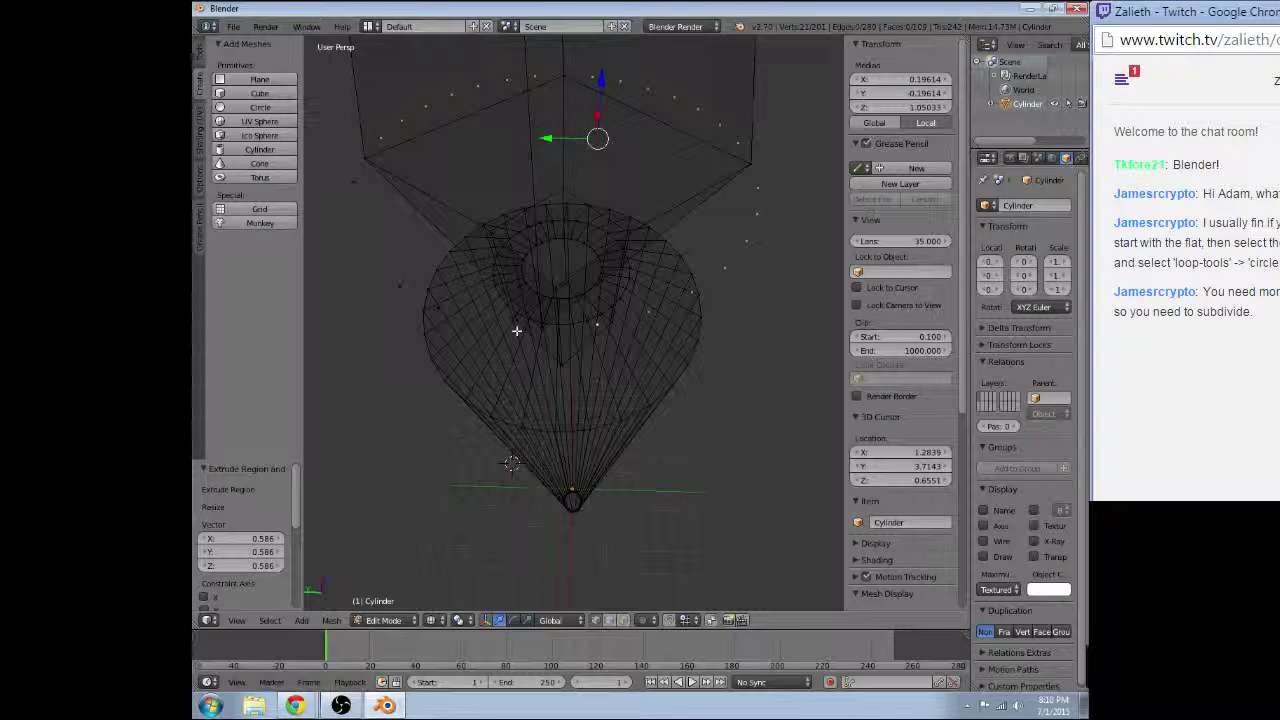
middle_click_drag(516, 330, 490, 280)
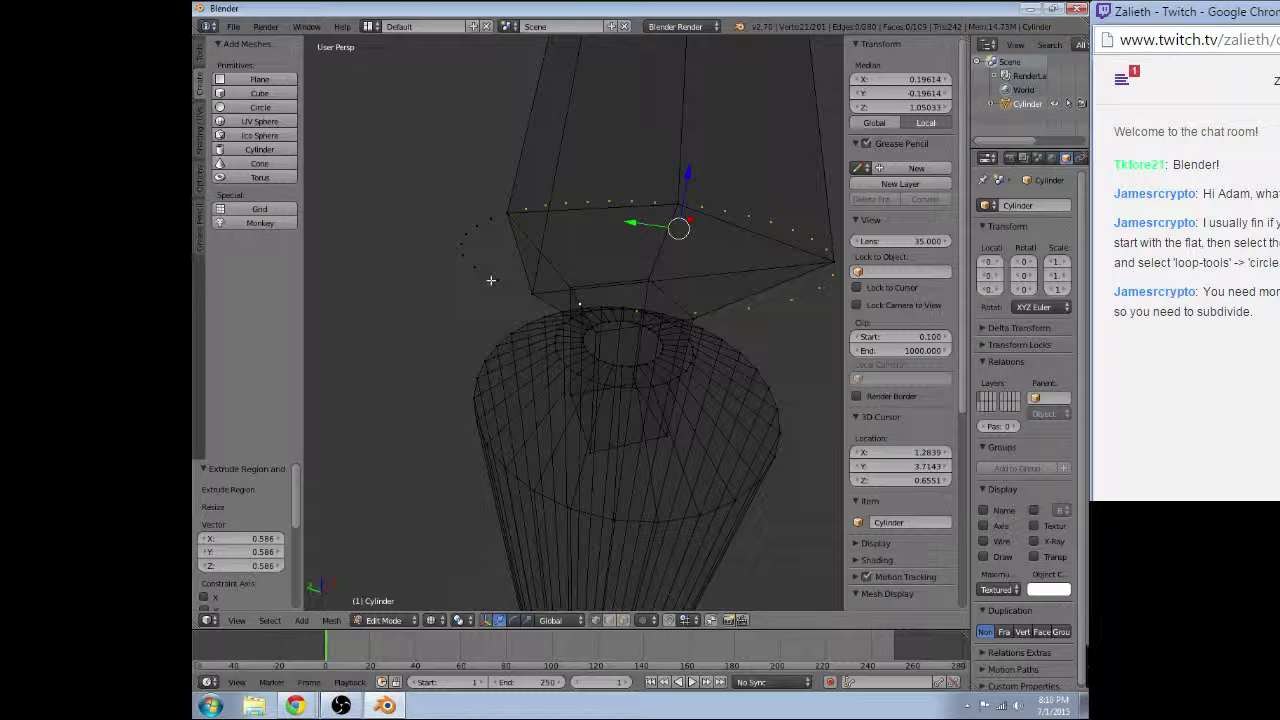
left_click(474, 266, "shift")
left_click(462, 257, "shift")
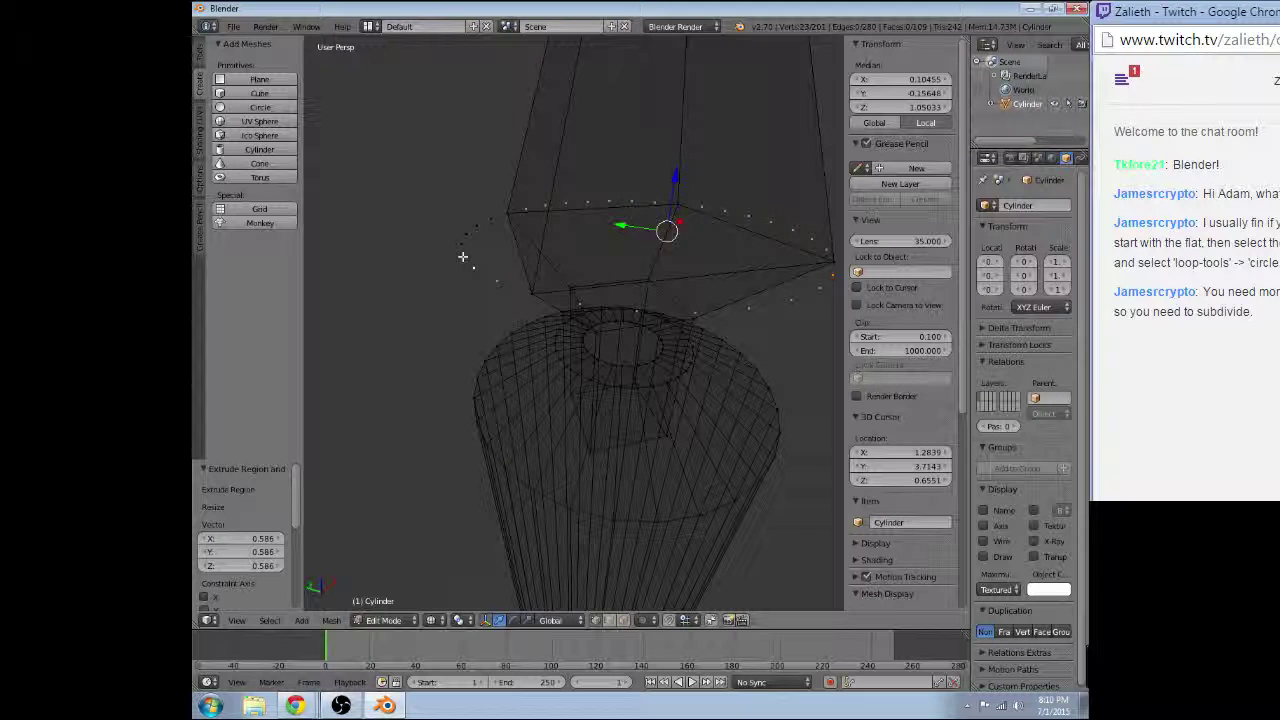
right_click(464, 241, "shift")
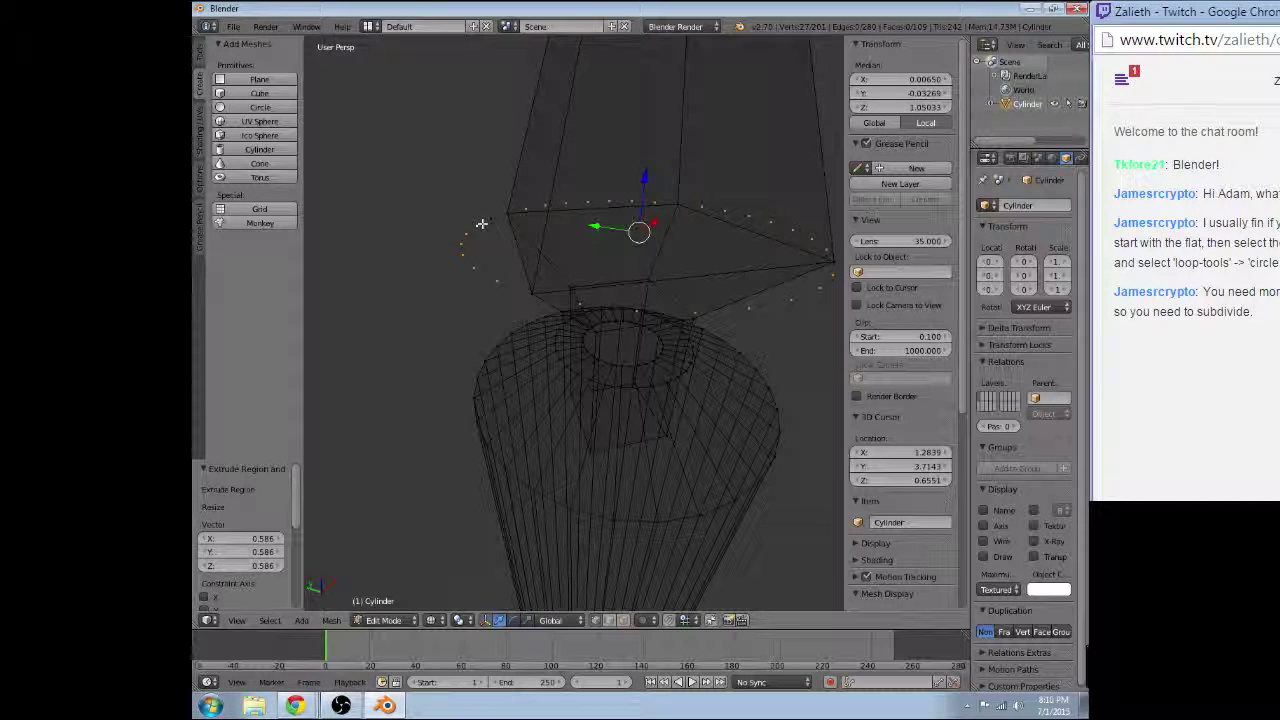
key("x")
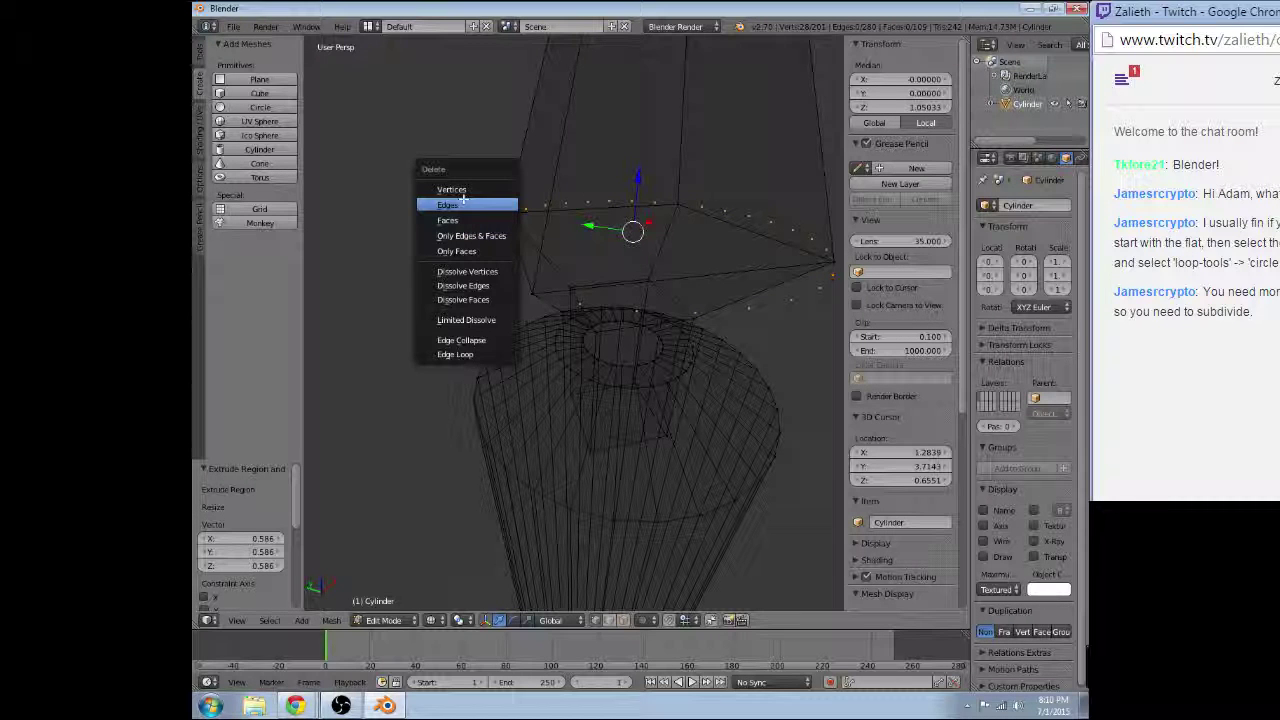
- Delete the selected stray elements as Vertices
left_click(463, 203)
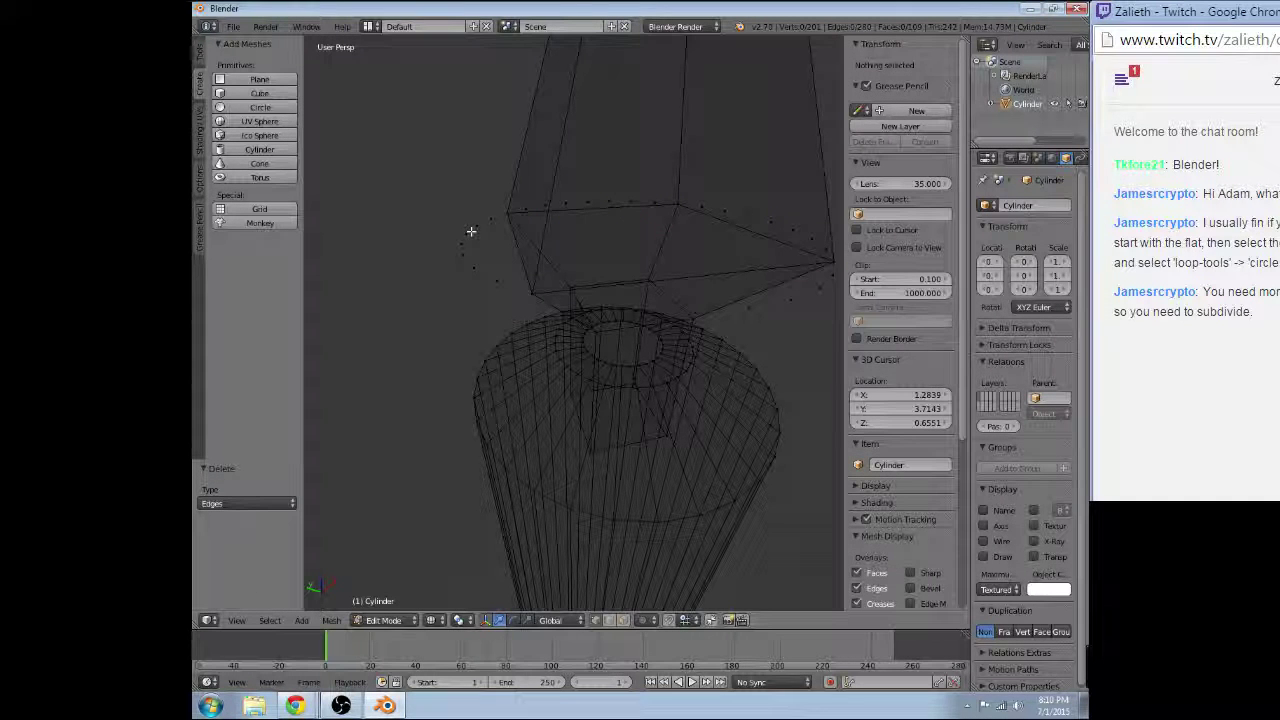
left_click(248, 503)
left_click(248, 483)
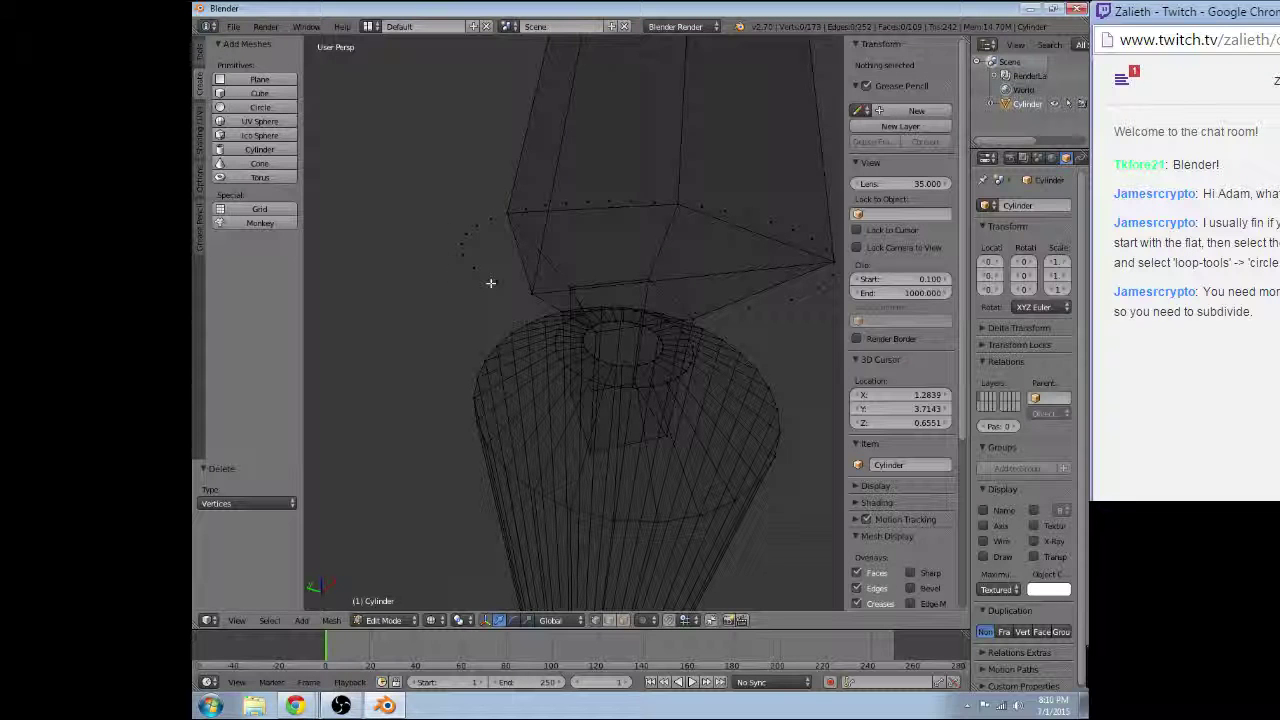
mouse_move(490, 283)
middle_mouse_down()
mouse_move(523, 343)
mouse_move(530, 318)
middle_mouse_up()
- Select the leftover vertices around the pyramid base and dissolve them
right_click(522, 312)
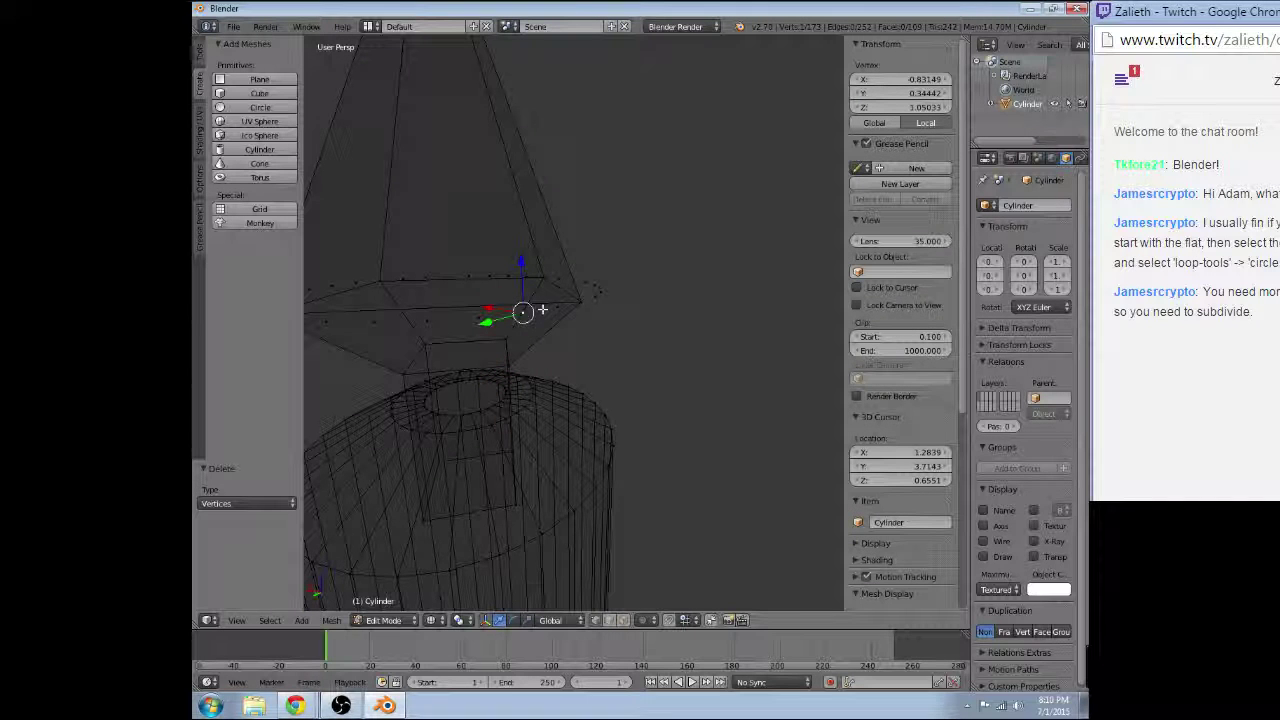
right_click(424, 320, "ctrl")
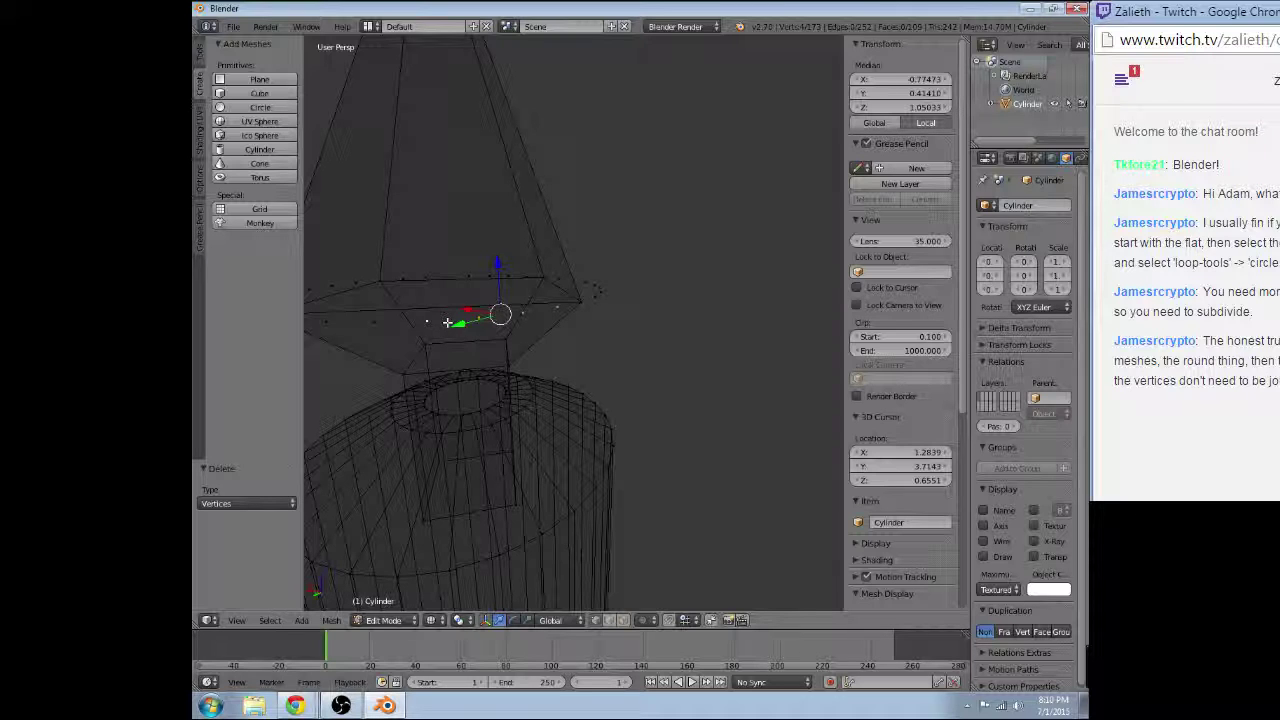
right_click(374, 321, "shift")
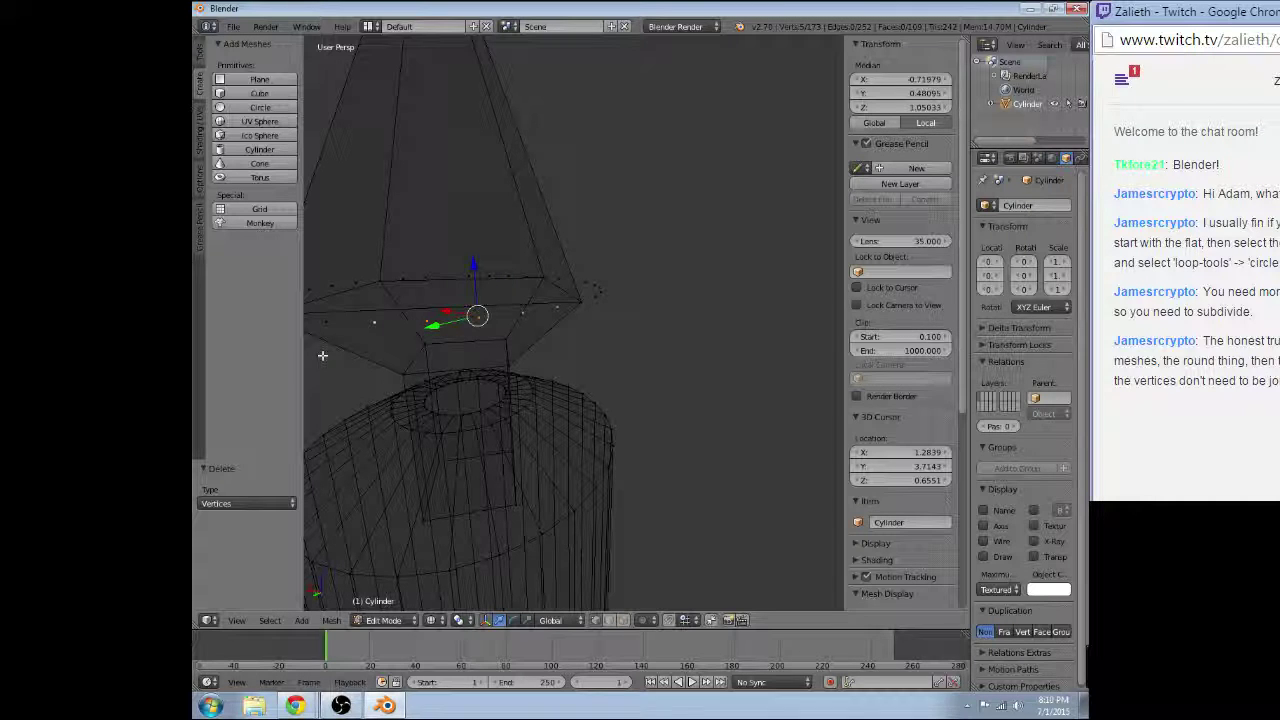
mouse_move(323, 354)
middle_mouse_down()
mouse_move(440, 457)
mouse_move(443, 363)
middle_mouse_up()
right_click(443, 363, "shift")
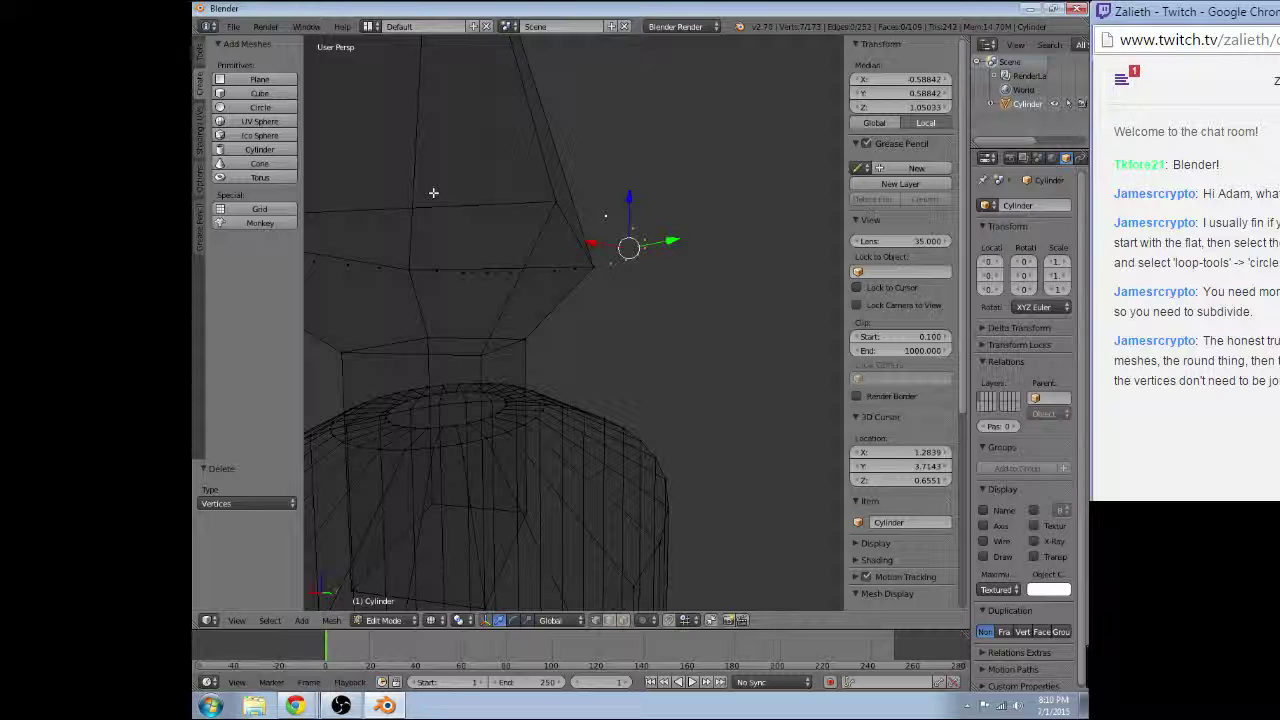
middle_click_drag(431, 191, 543, 369)
right_click(541, 371, "shift")
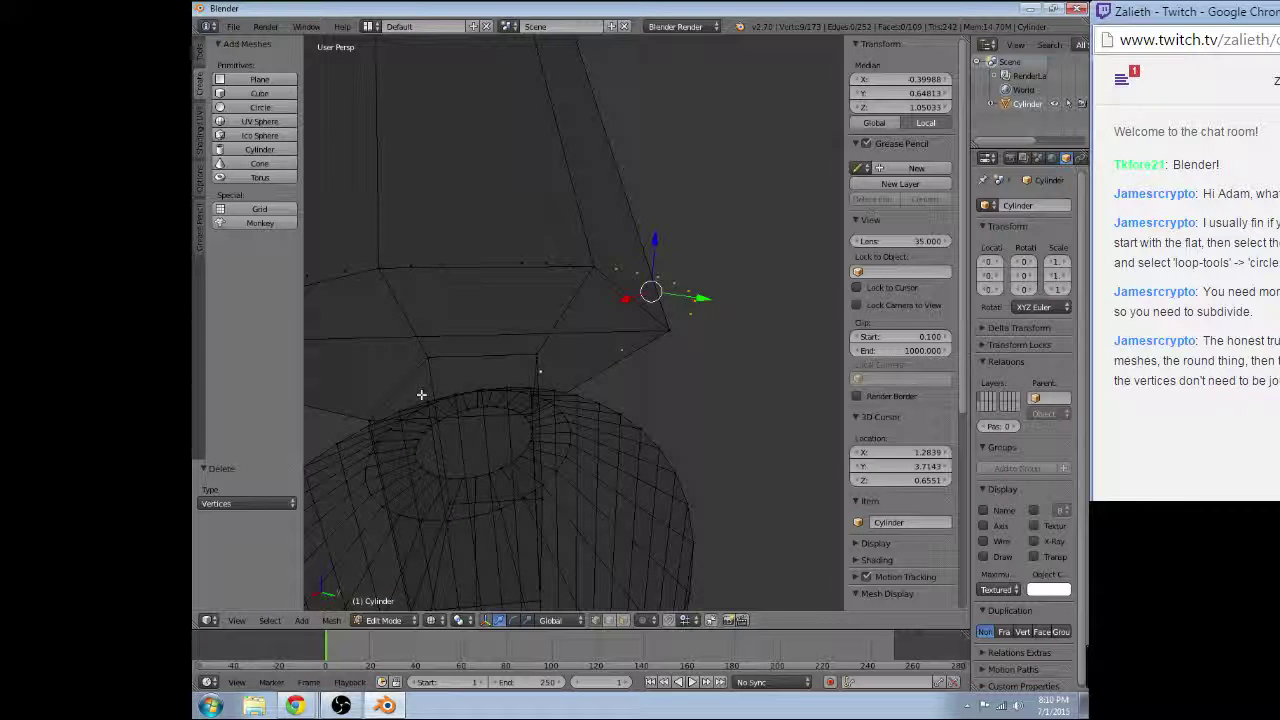
middle_click_drag(421, 394, 623, 357)
right_click(665, 343, "shift")
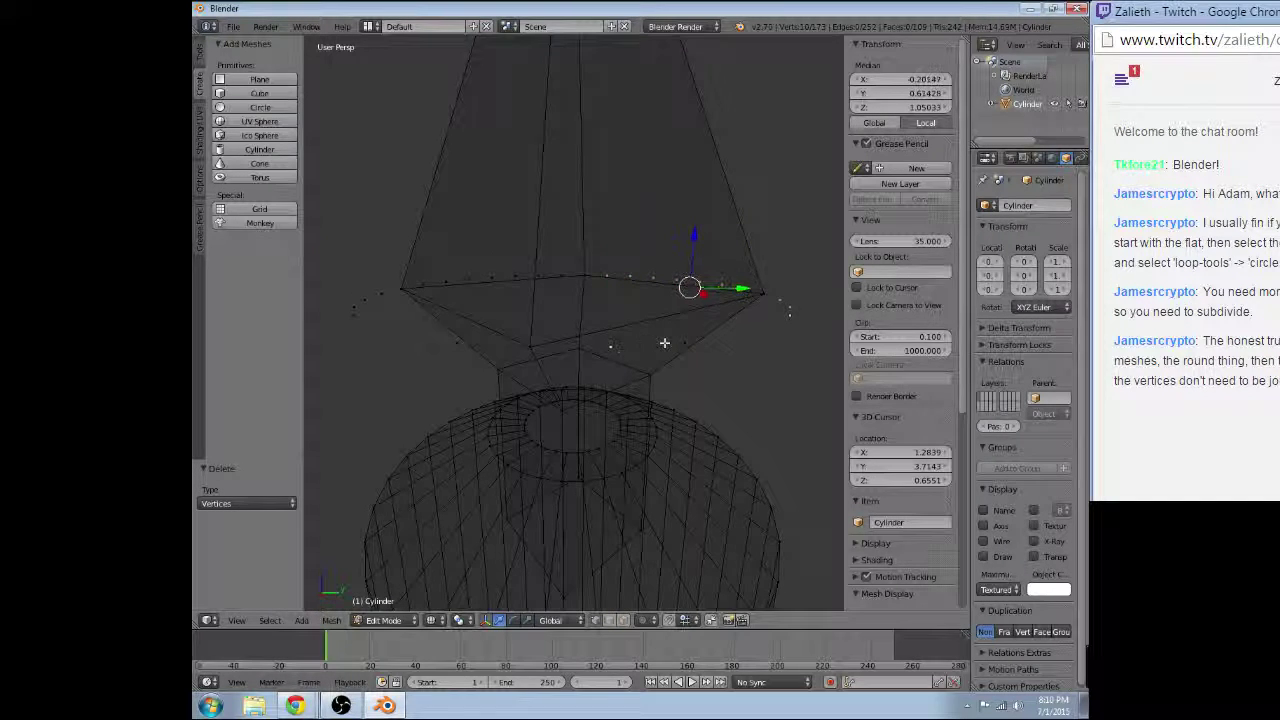
right_click(774, 326, "shift")
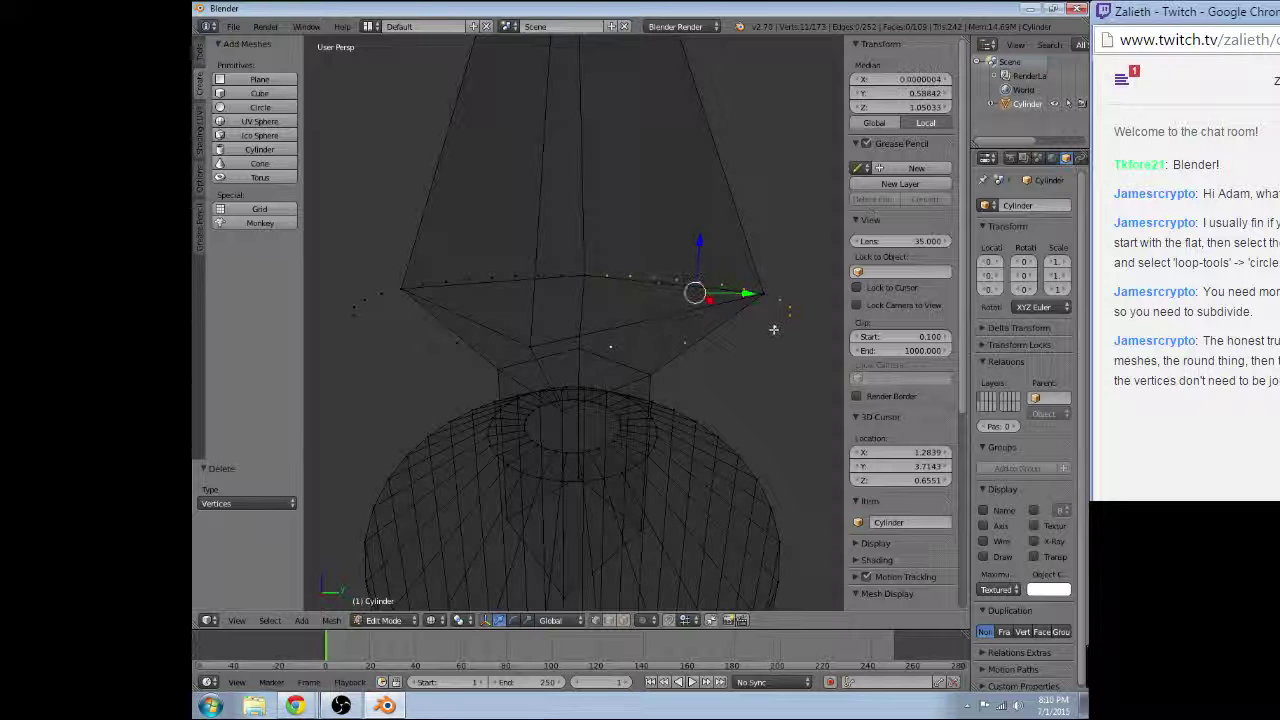
key("x")
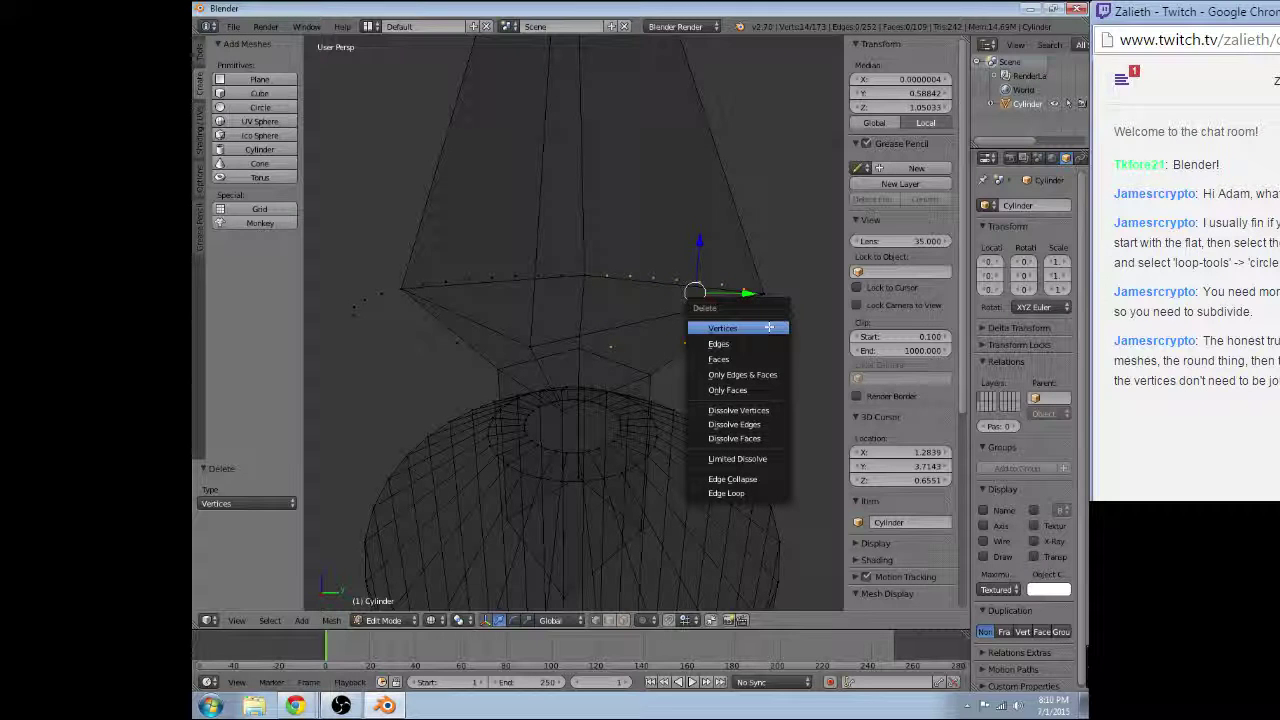
left_click(753, 411)
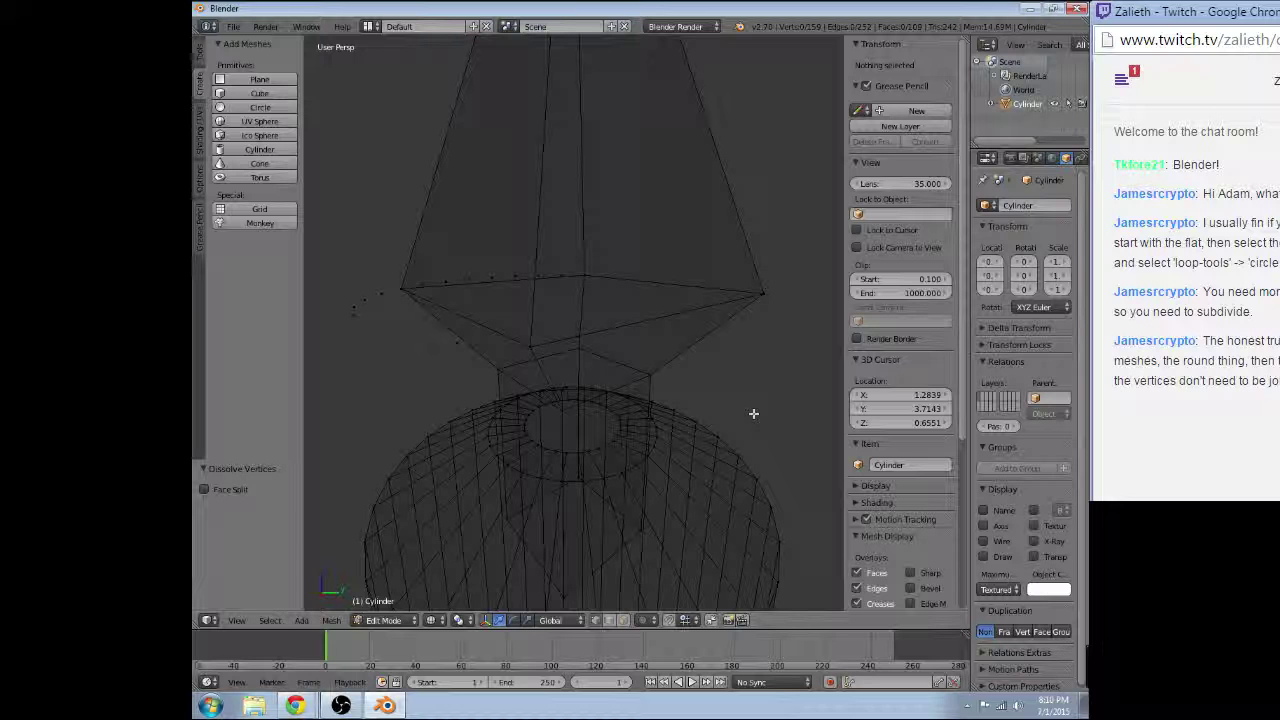
- Box-select the five stray vertices on the left and dissolve them
middle_click_drag(751, 414, 437, 391)
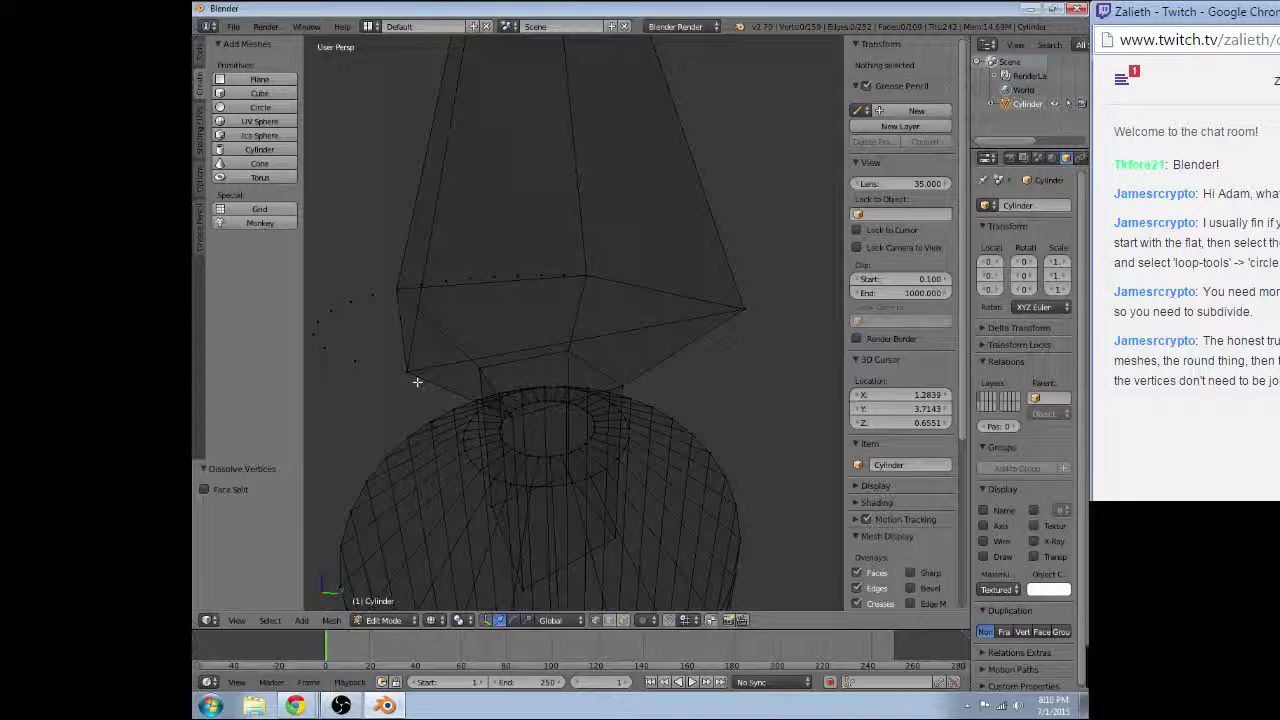
key("b")
left_click_drag(417, 380, 305, 290)
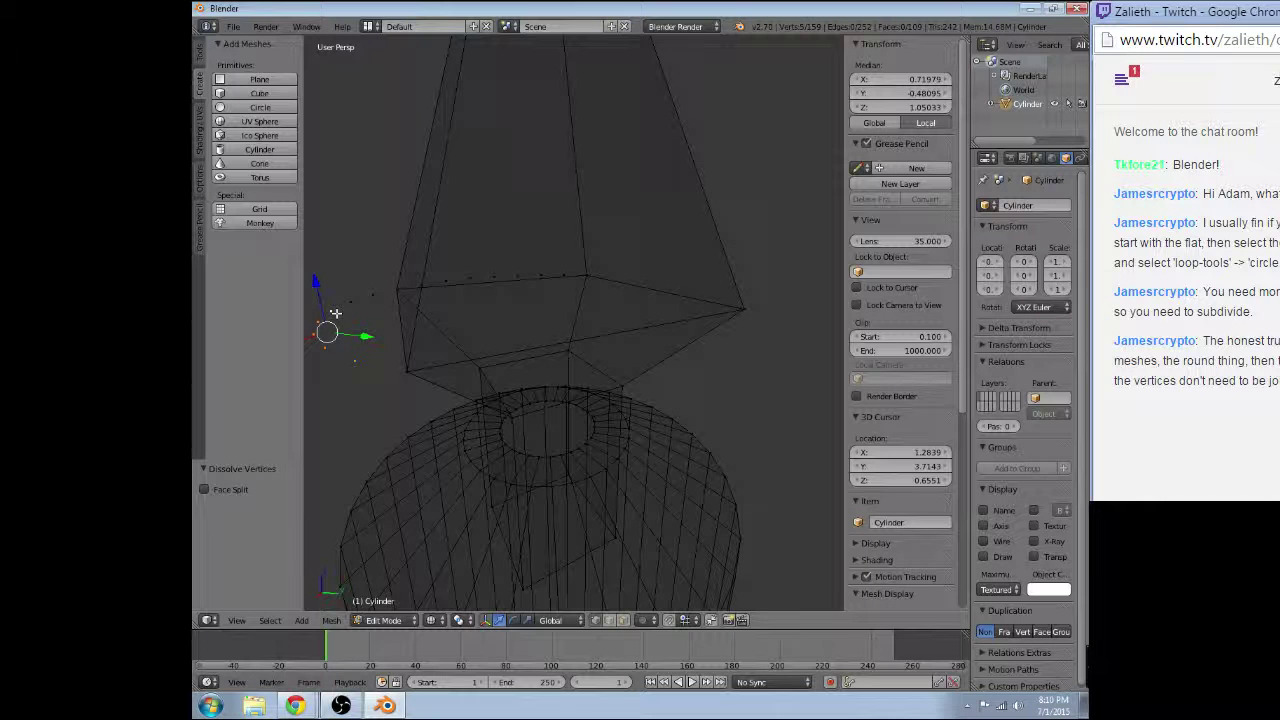
key("x")
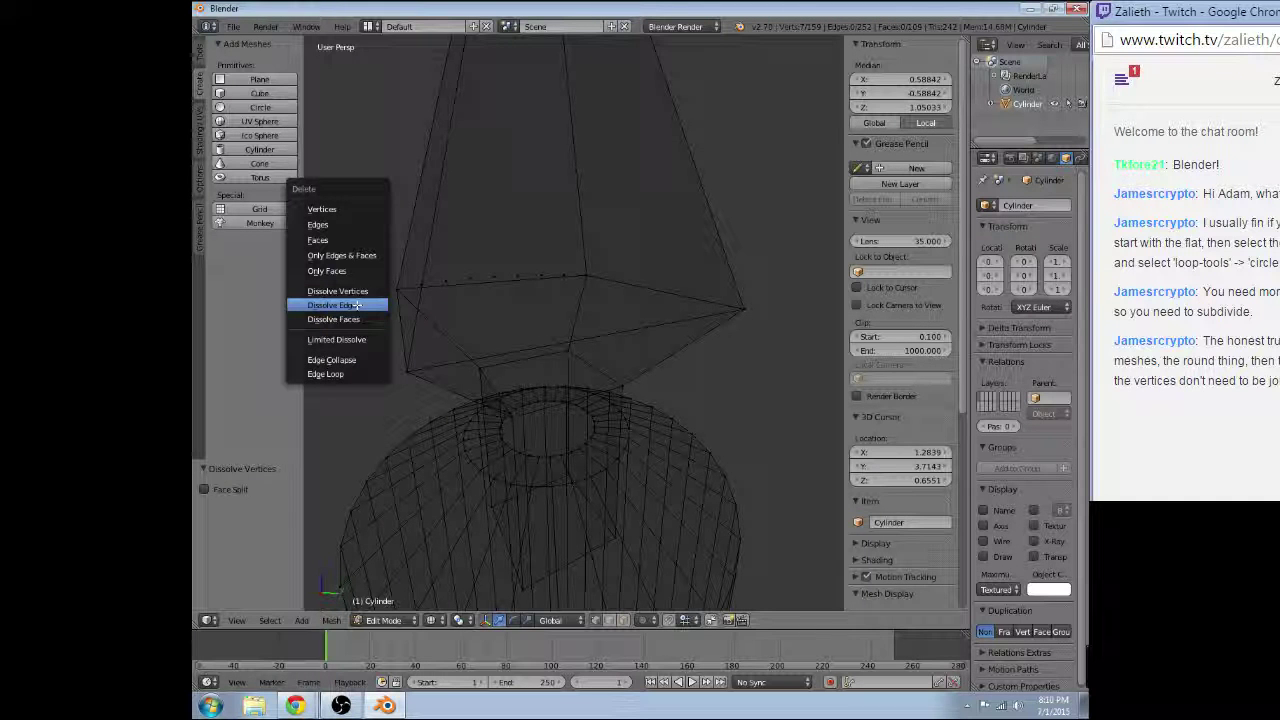
left_click(356, 305)
- Dissolve the last stray vertices near the pyramid corner
mouse_move(356, 305)
middle_mouse_down()
mouse_move(551, 363)
mouse_move(500, 314)
middle_mouse_up()
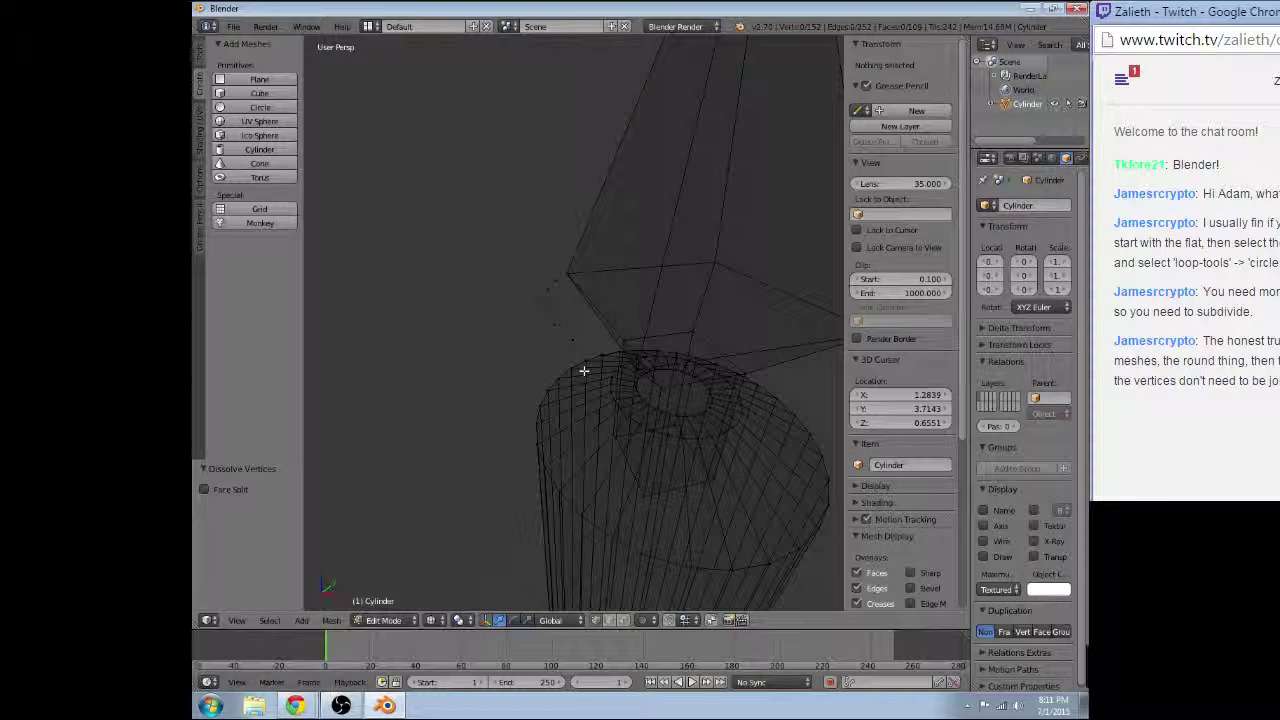
right_click(500, 314)
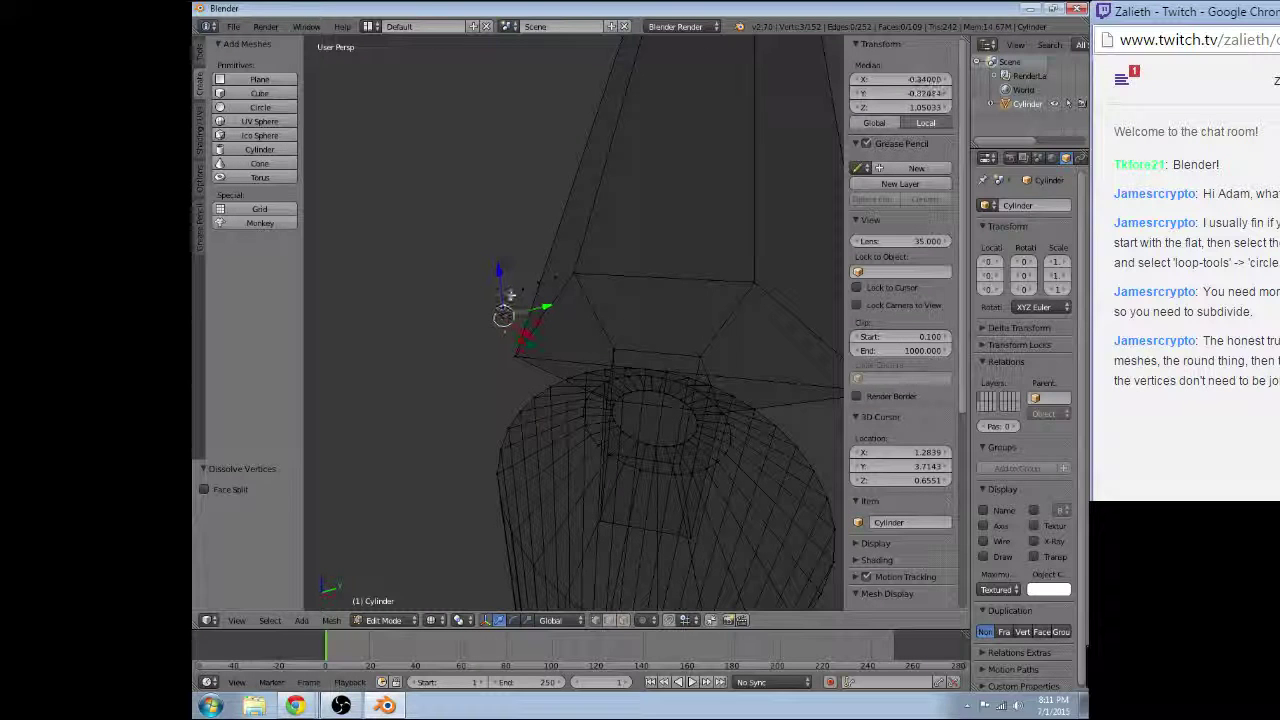
right_click(510, 295, "shift")
right_click(572, 306, "shift")
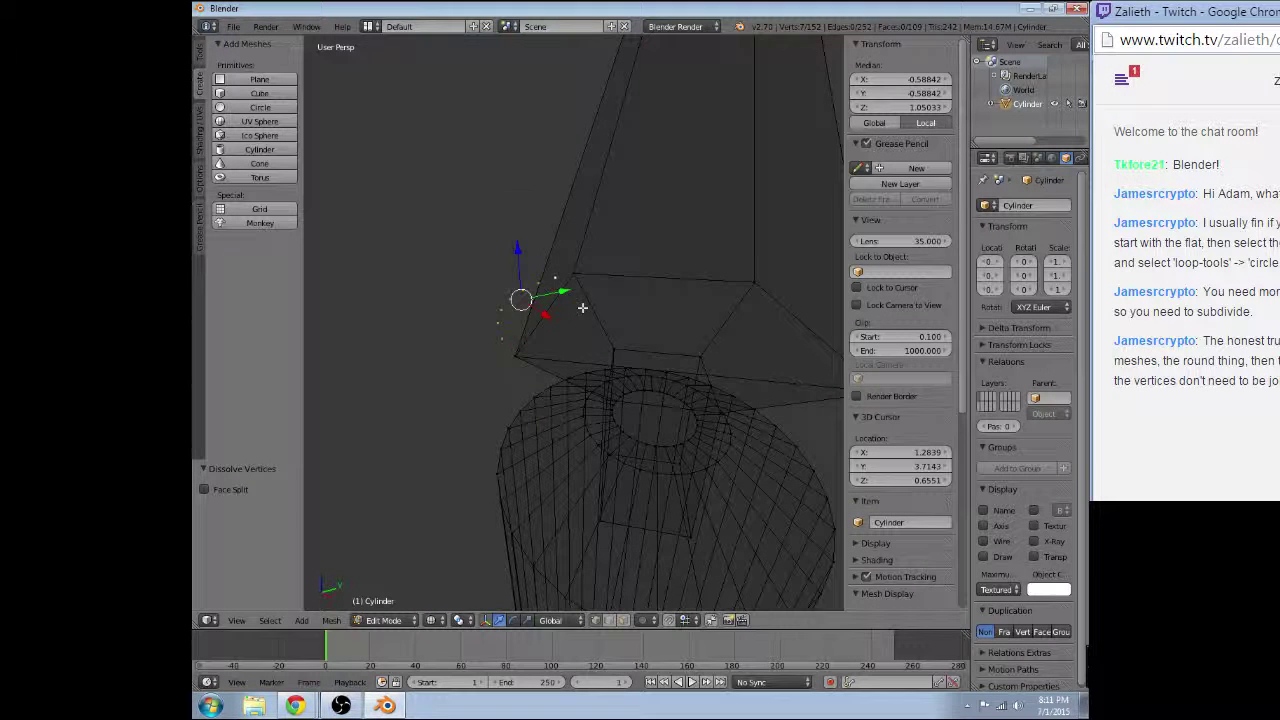
key("x")
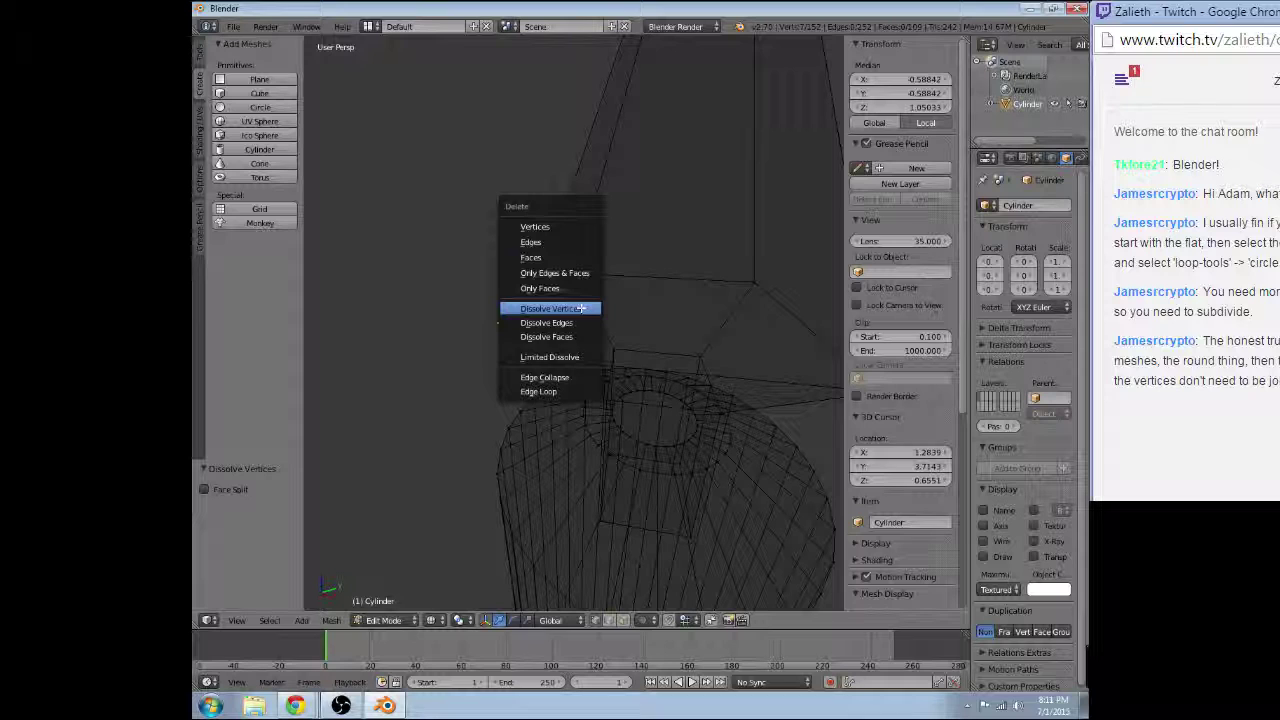
left_click(581, 308)
scroll(508, 354, "down", 4)
scroll(503, 403, "down", 3)
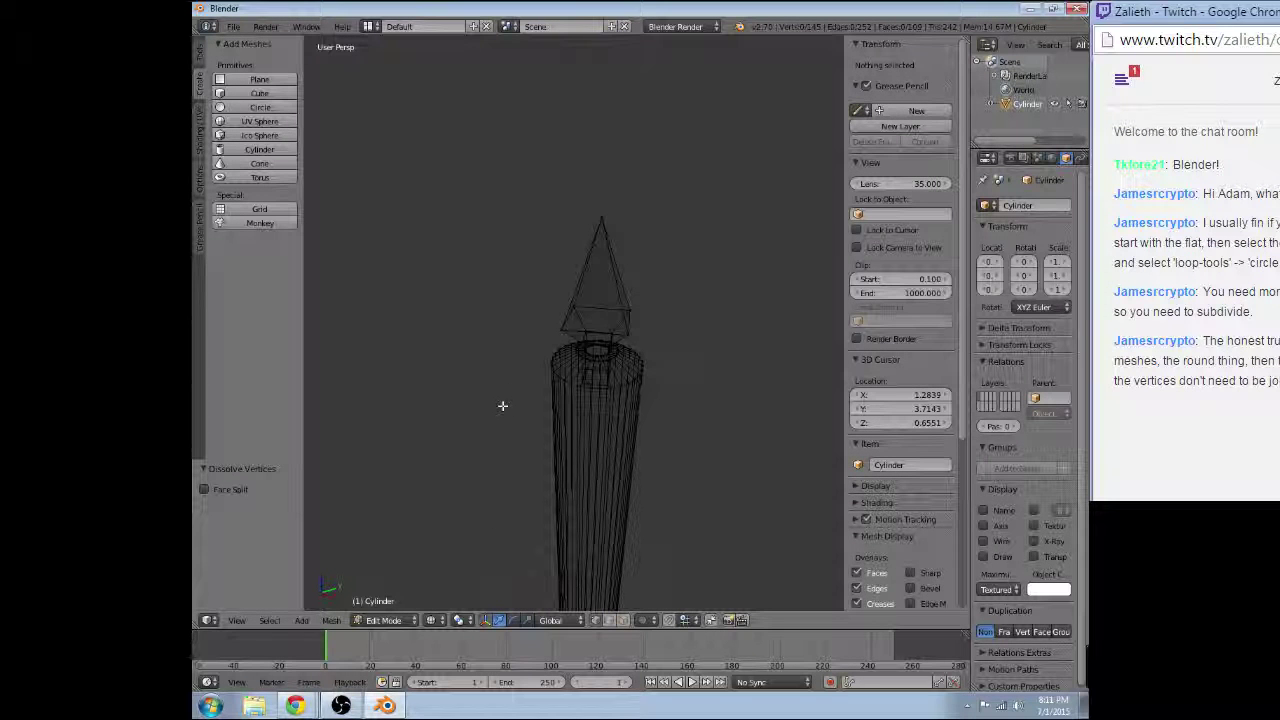
mouse_move(503, 405)
middle_mouse_down()
mouse_move(423, 360)
mouse_move(476, 389)
middle_mouse_up()
- Switch to solid shading and raise the spearhead's tip vertex straight up along Z
key("z")
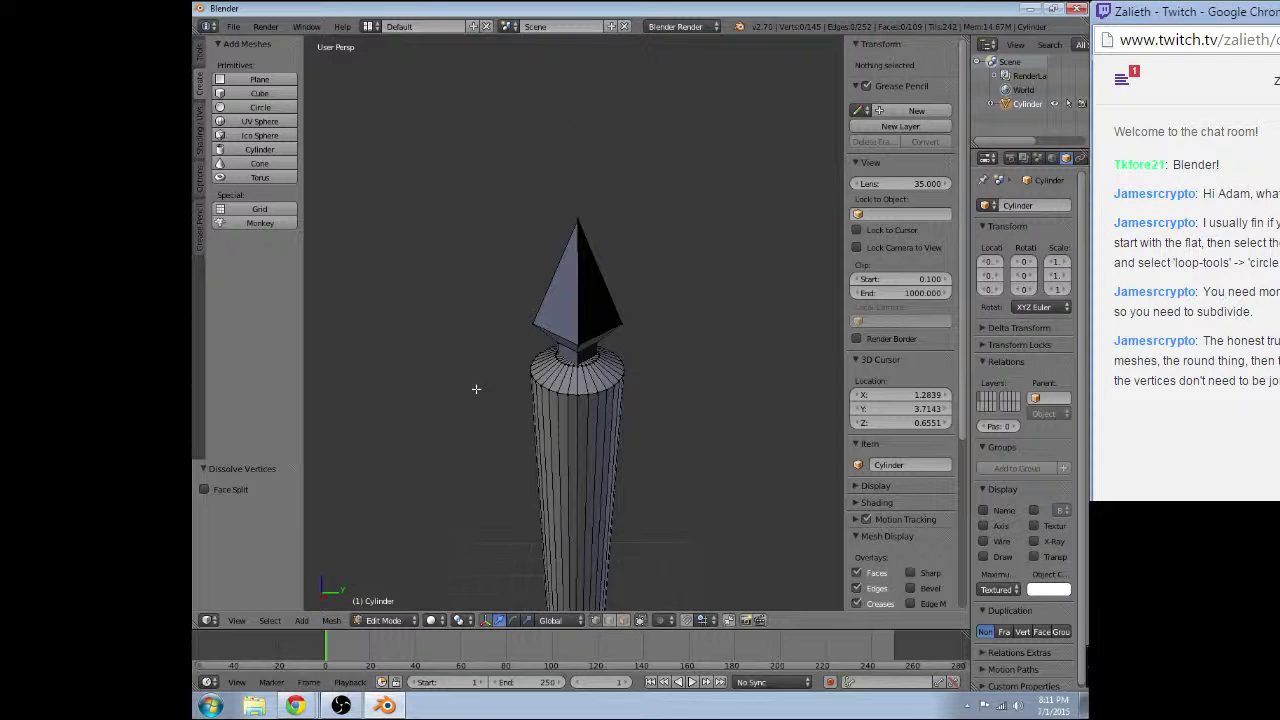
scroll(476, 389, "up", 4)
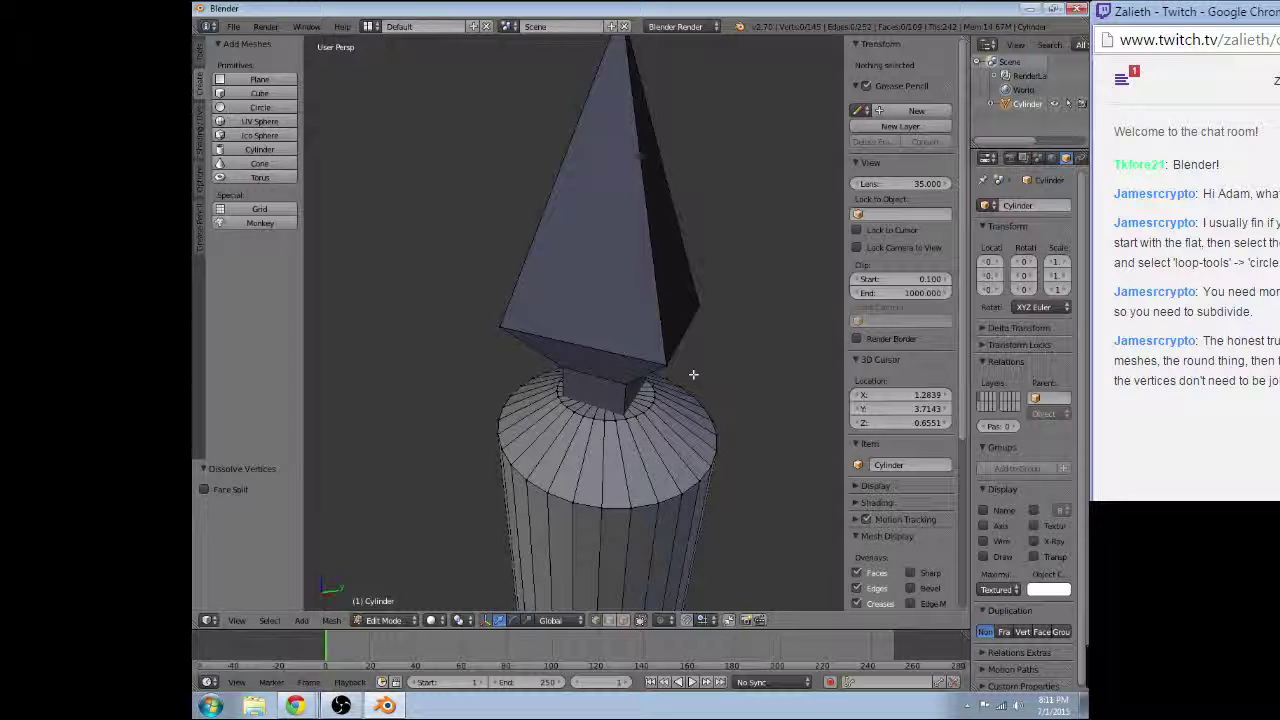
middle_click_drag(691, 374, 538, 230)
right_click(553, 176)
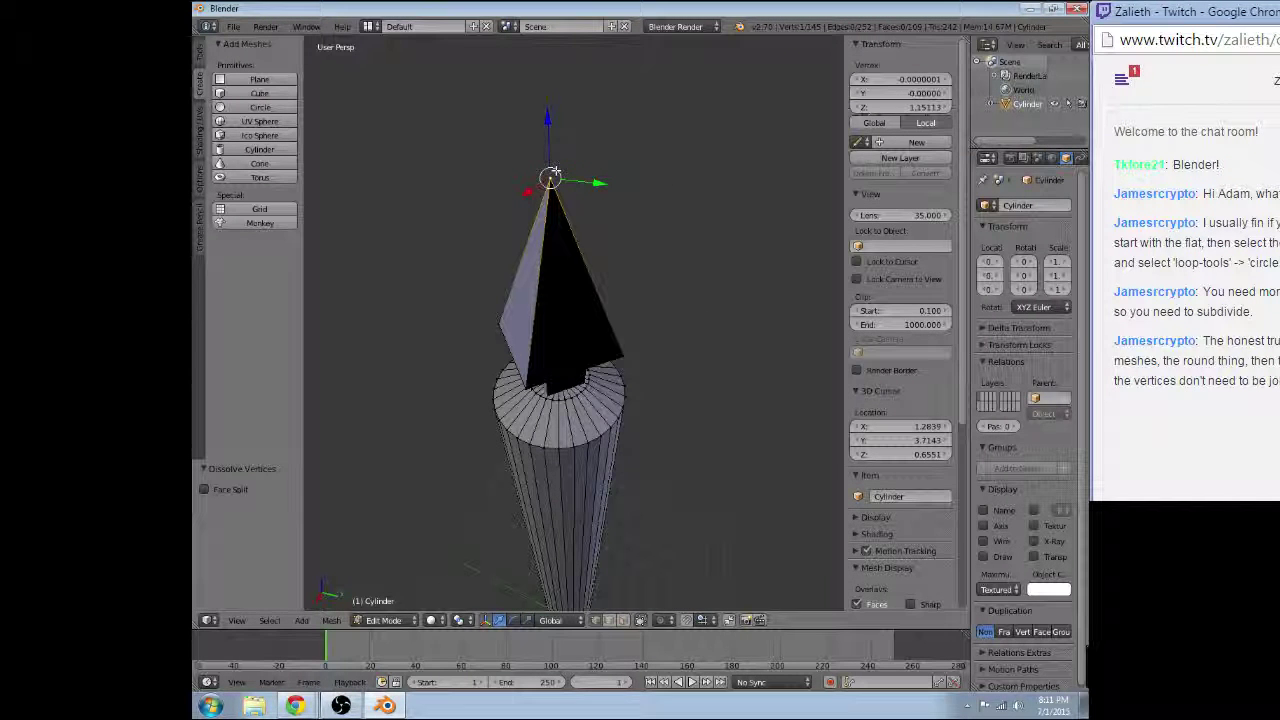
key("g")
key("z")
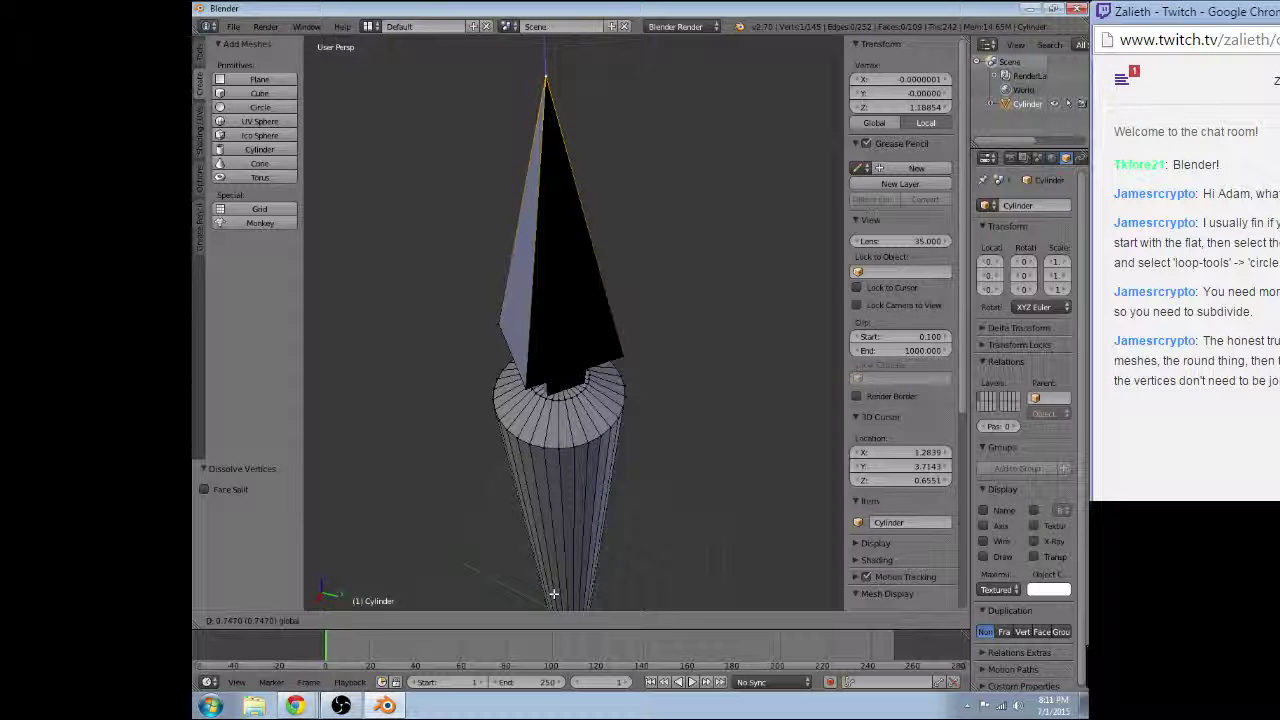
left_click(553, 594)
- Shrink the pyramid's base corners to 0.547, undoing a later attempt to widen them
middle_click_drag(553, 594, 680, 360)
right_click(683, 355)
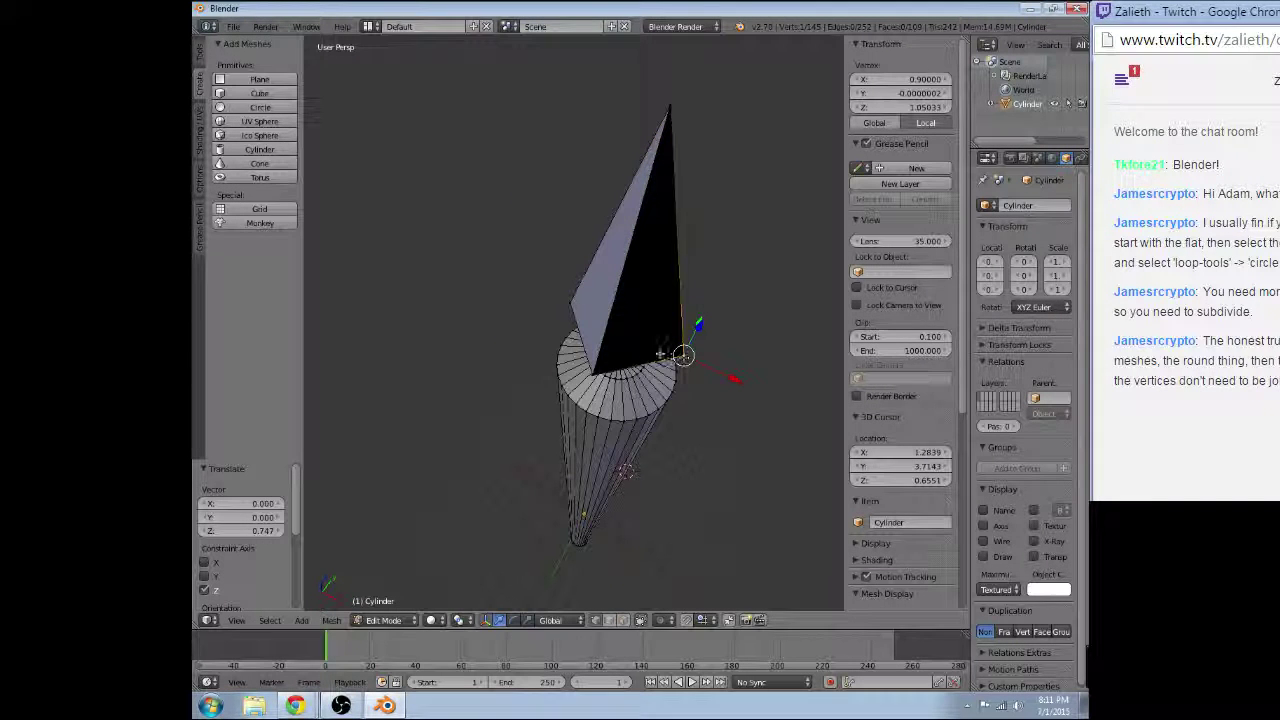
right_click(570, 325, "shift")
key("s")
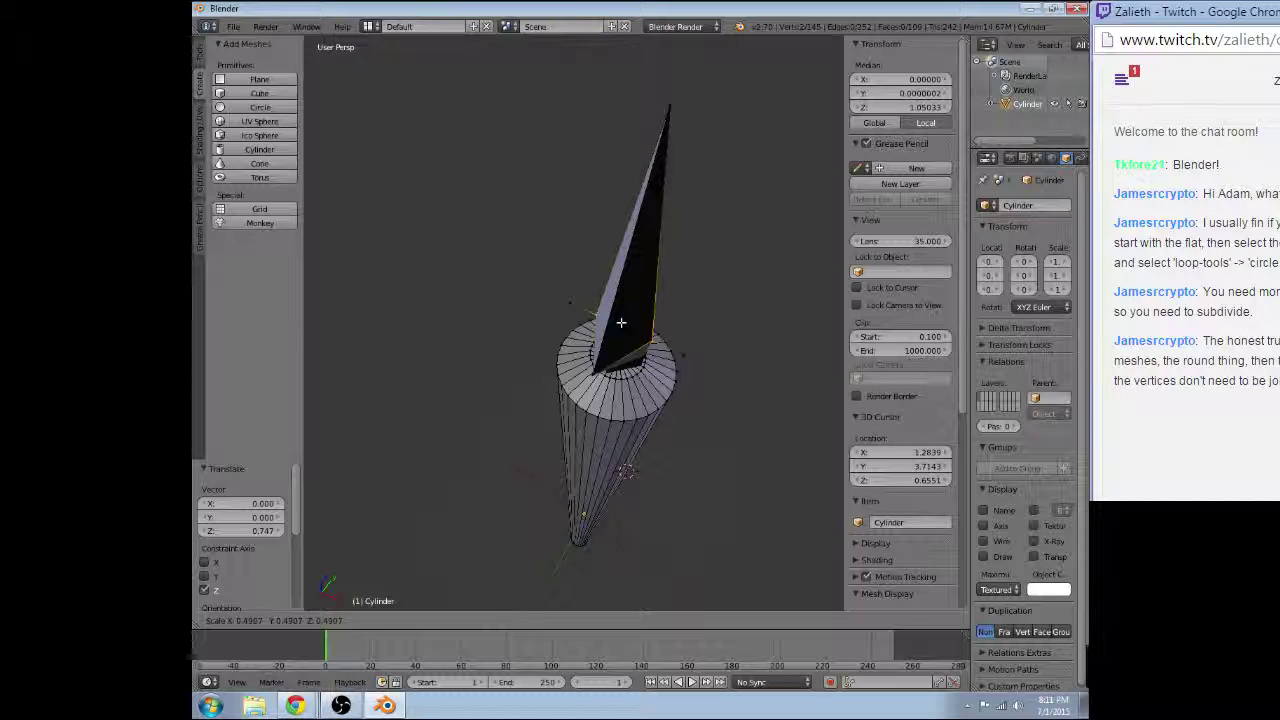
left_click(612, 318)
mouse_move(600, 312)
middle_mouse_down()
mouse_move(564, 310)
mouse_move(610, 342)
middle_mouse_up()
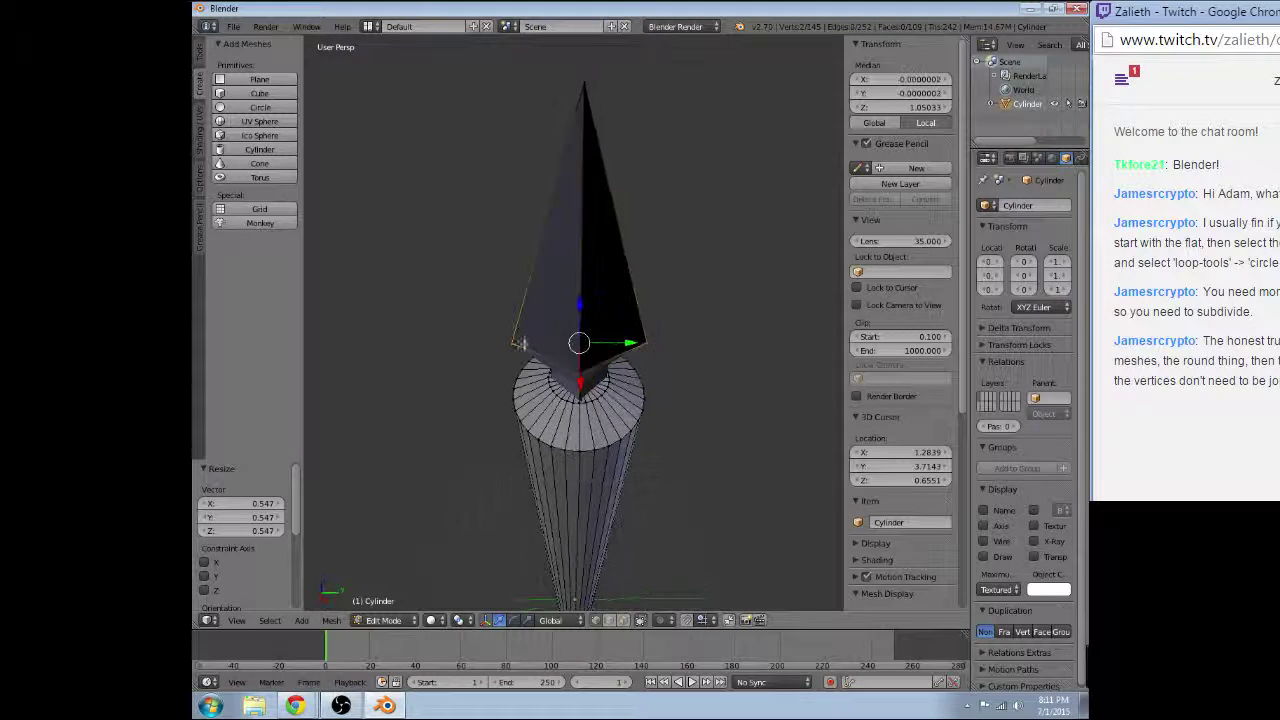
key("s")
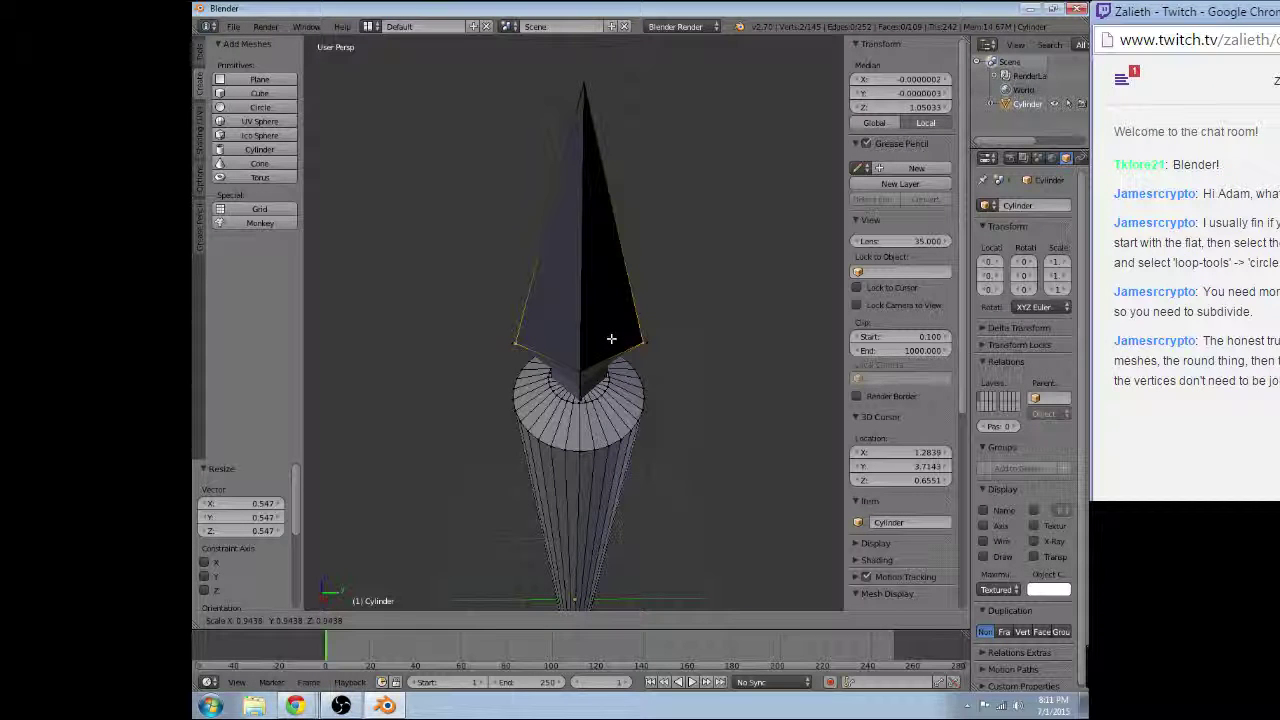
left_click(611, 339)
mouse_move(611, 339)
middle_mouse_down()
mouse_move(607, 353)
mouse_move(652, 326)
middle_mouse_up()
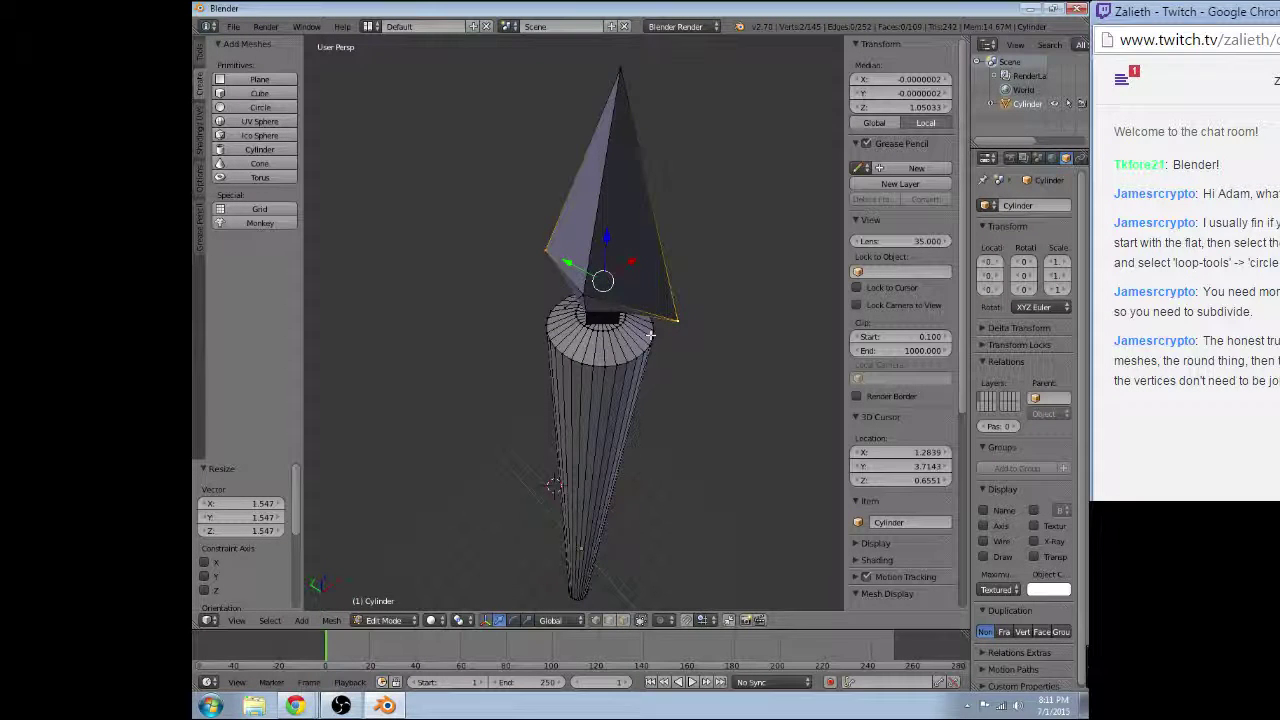
key("ctrl+z")
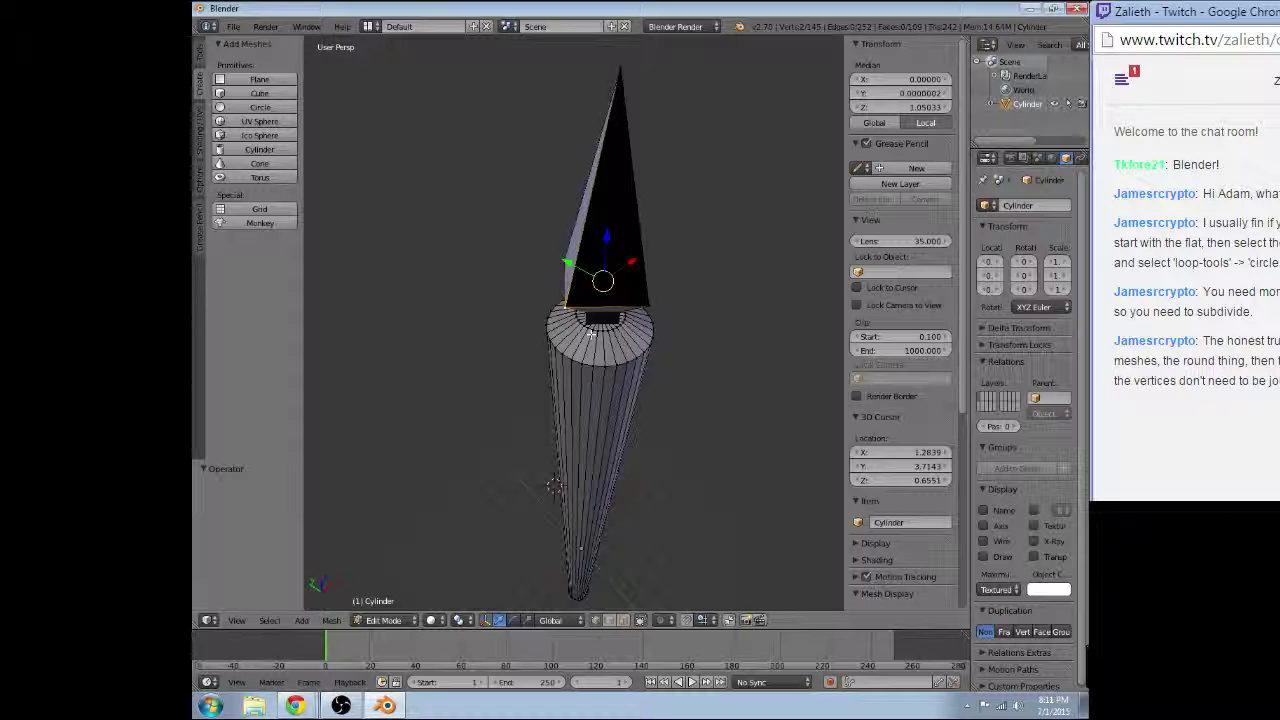
- In wireframe, scale the spearhead's base vertices in to 0.283
key("z")
middle_click_drag(592, 333, 617, 313)
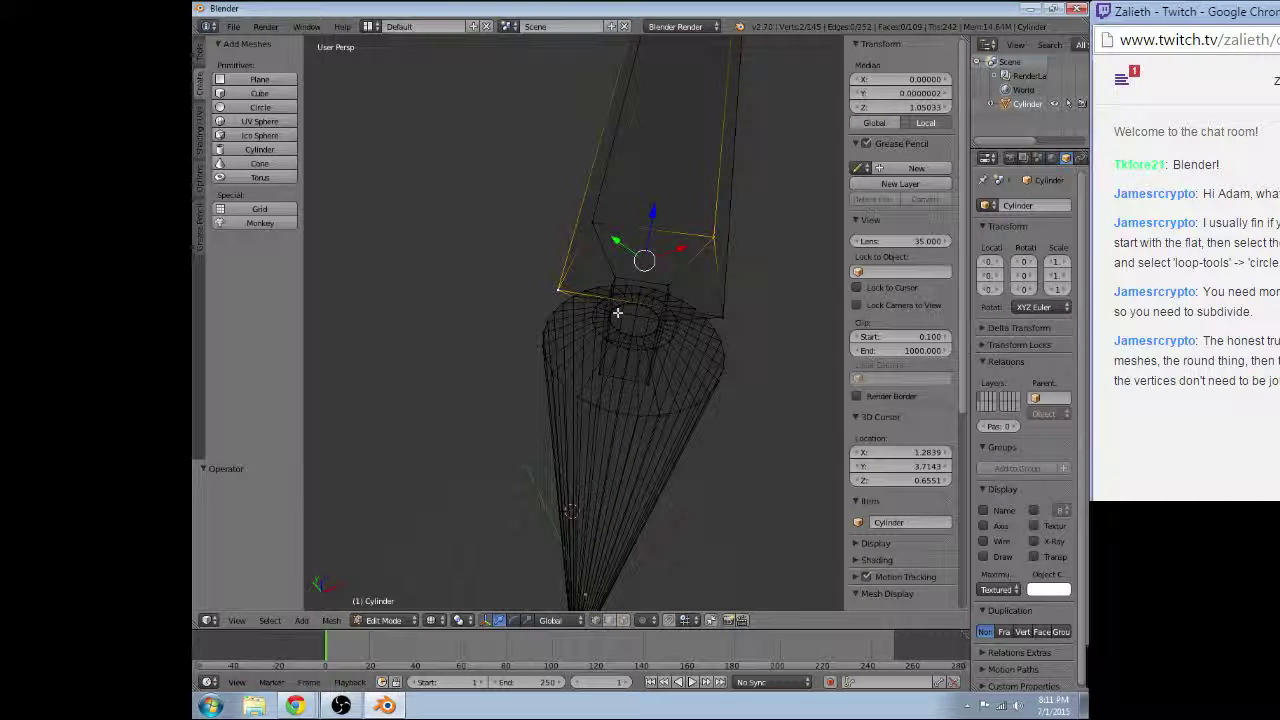
scroll(617, 313, "up", 5)
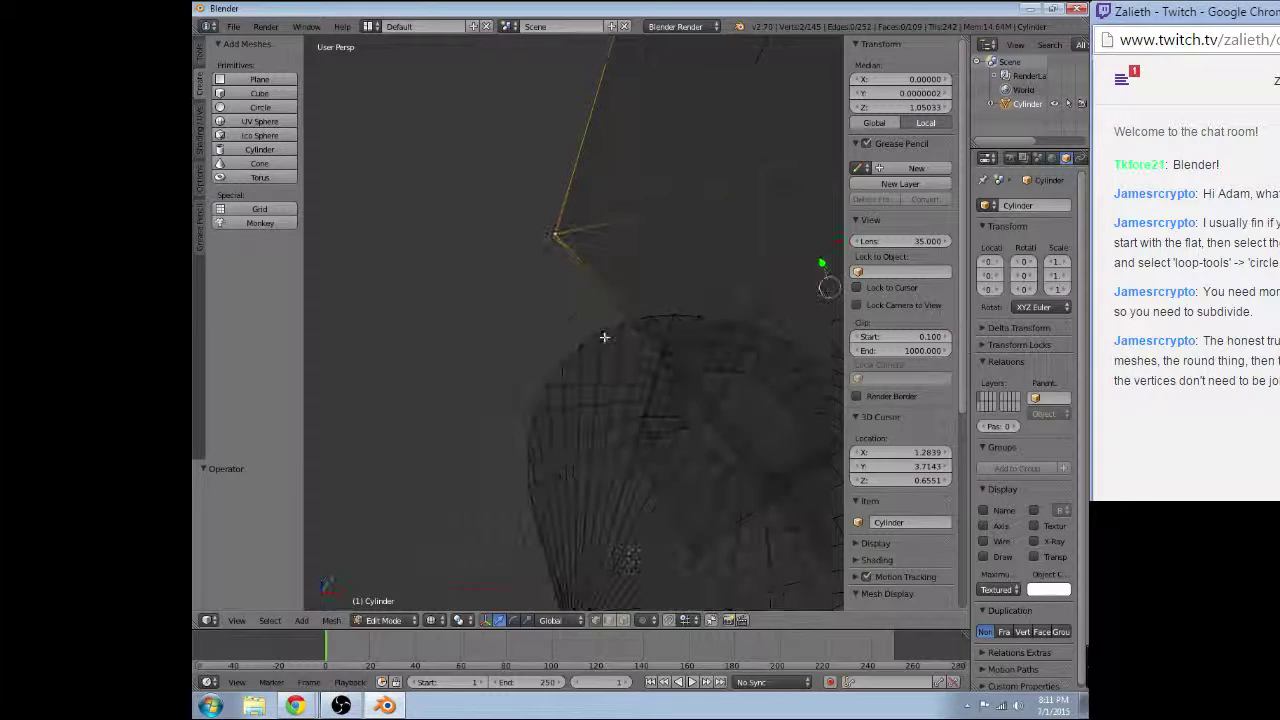
middle_click_drag(600, 337, 706, 314)
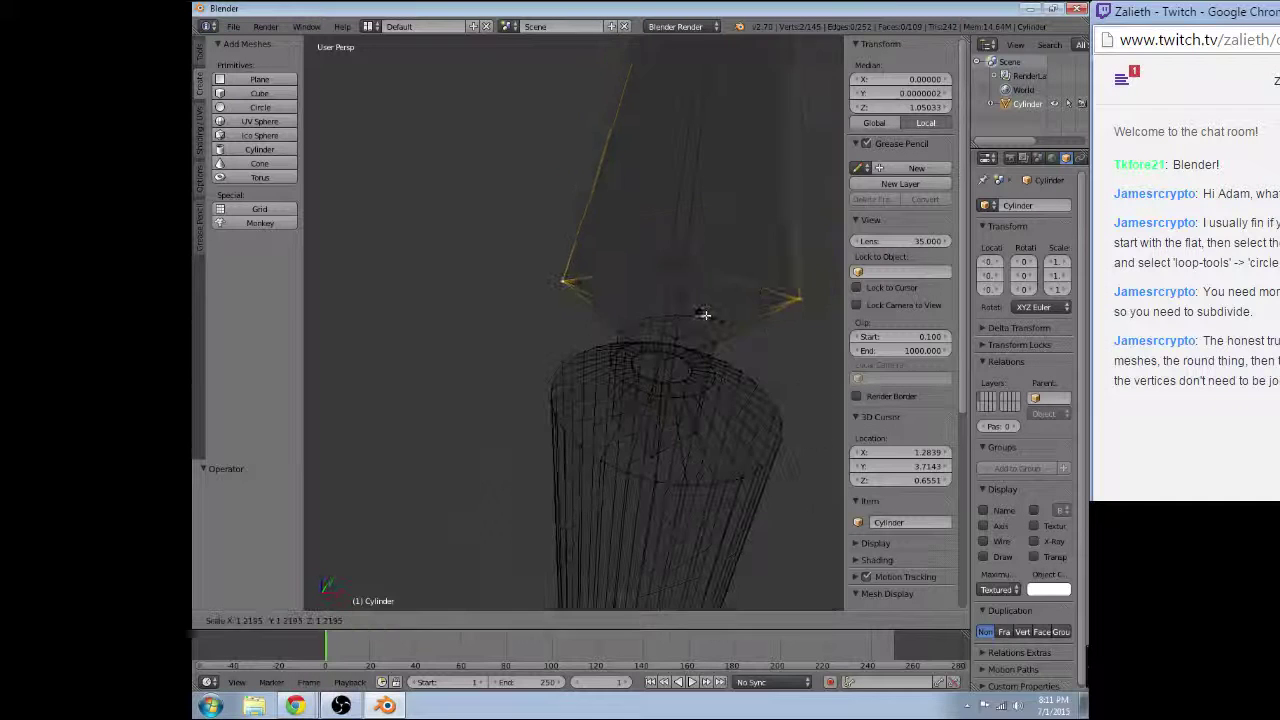
key("s")
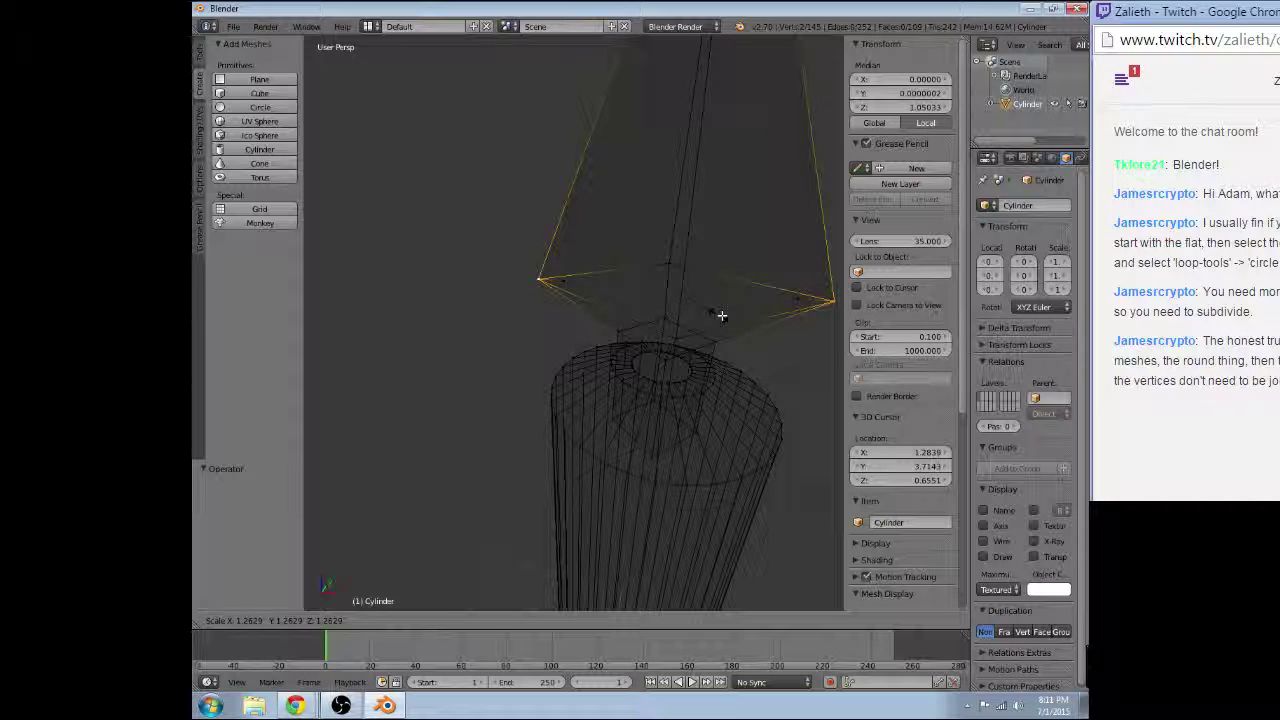
left_click(695, 310)
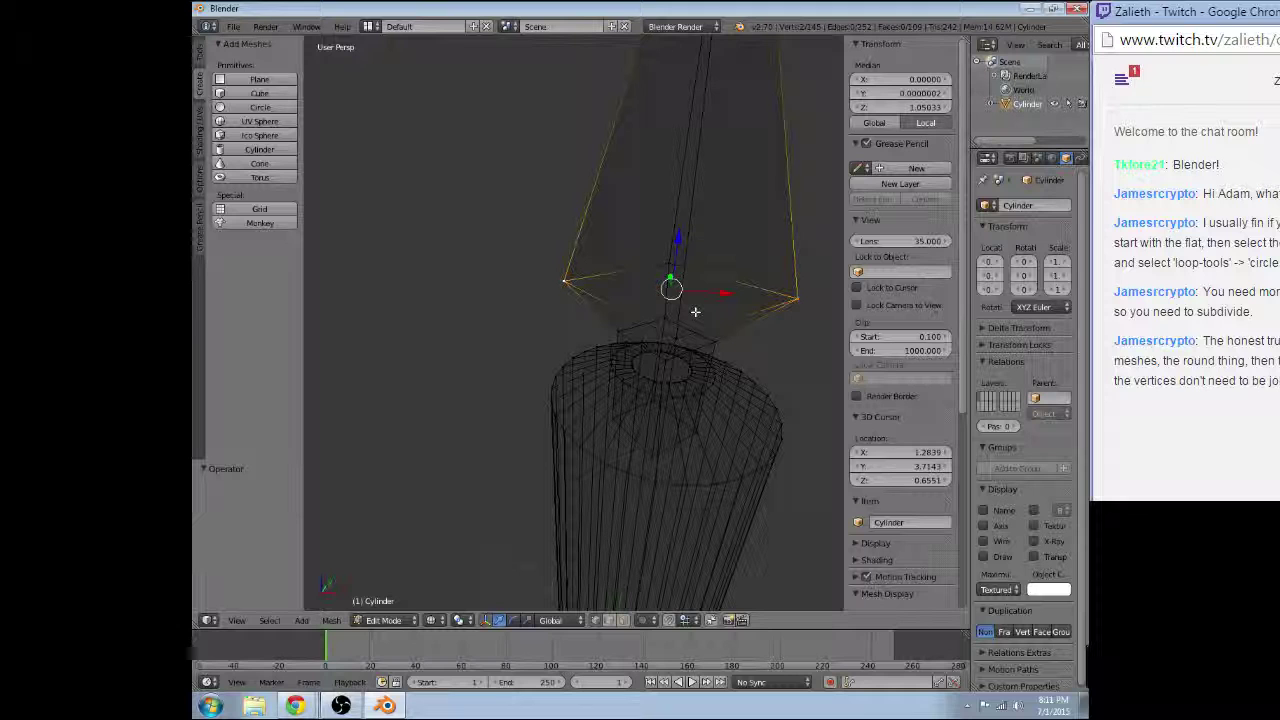
key("s")
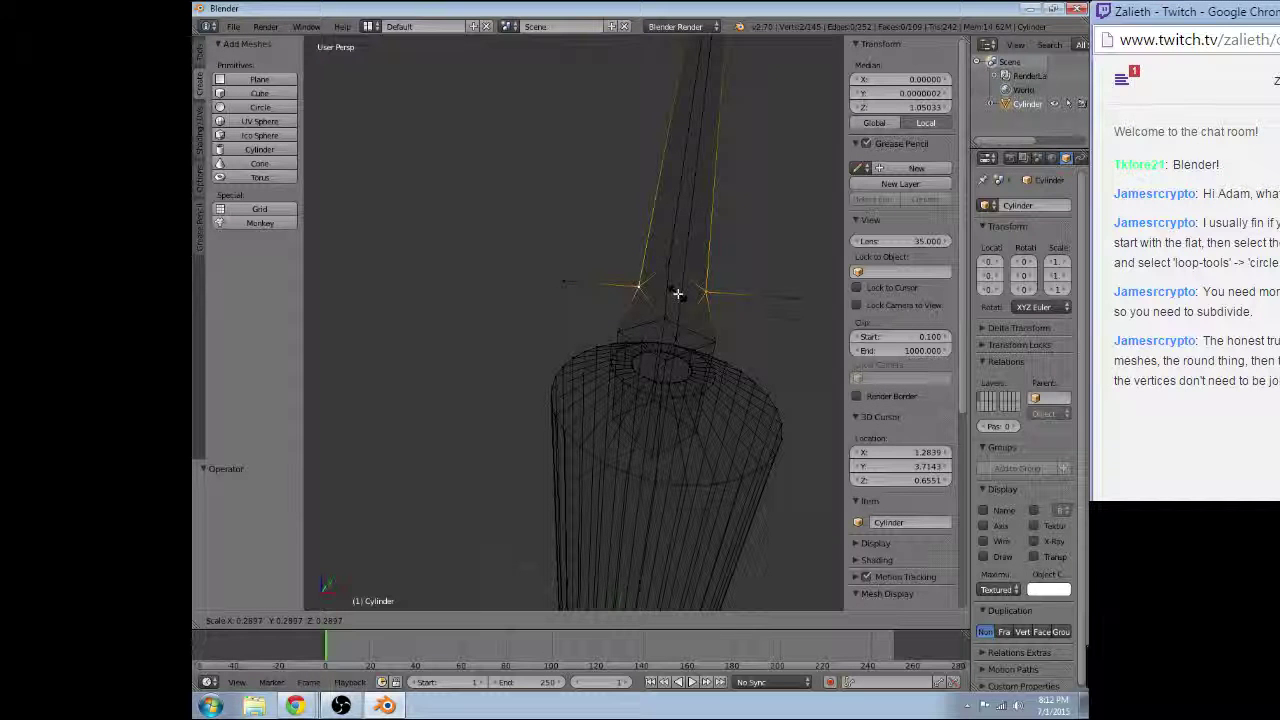
left_click(677, 291)
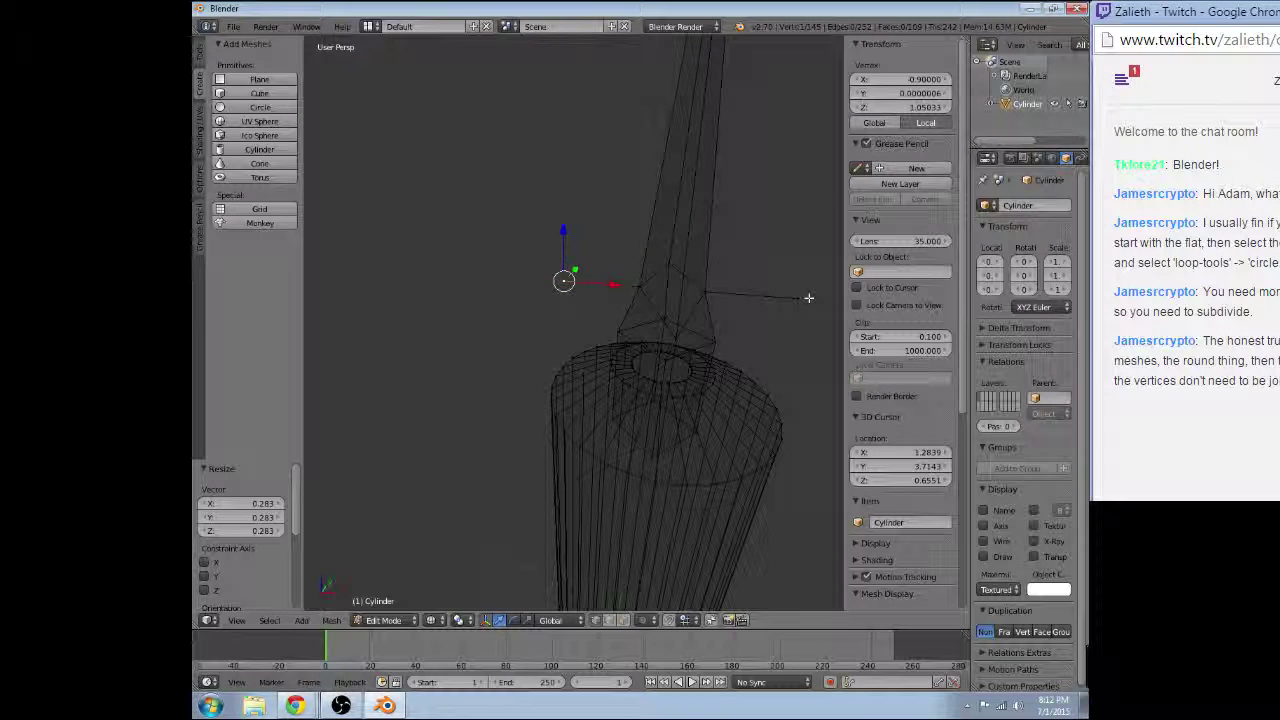
- Dissolve the stray vertex beside the blade
right_click(808, 297, "shift")
key("x")
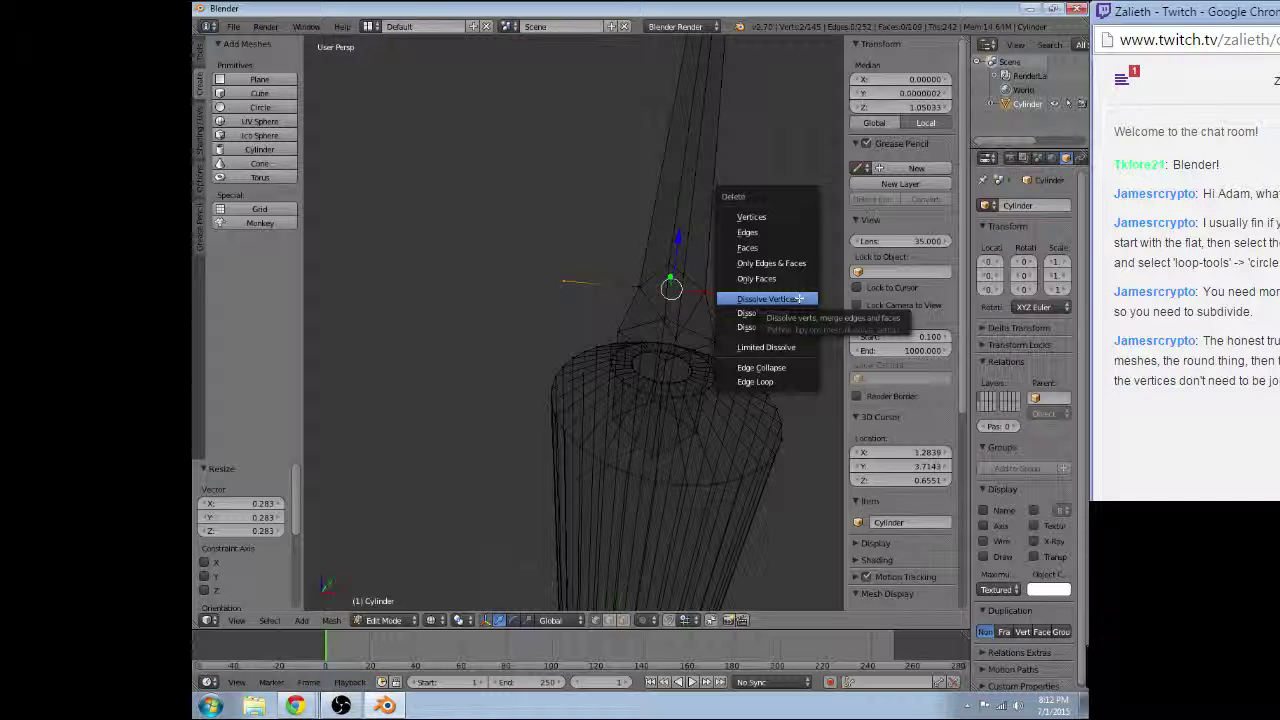
left_click(798, 298)
- Switch to solid shading and widen the two blade corner vertices to 1.574
key("z")
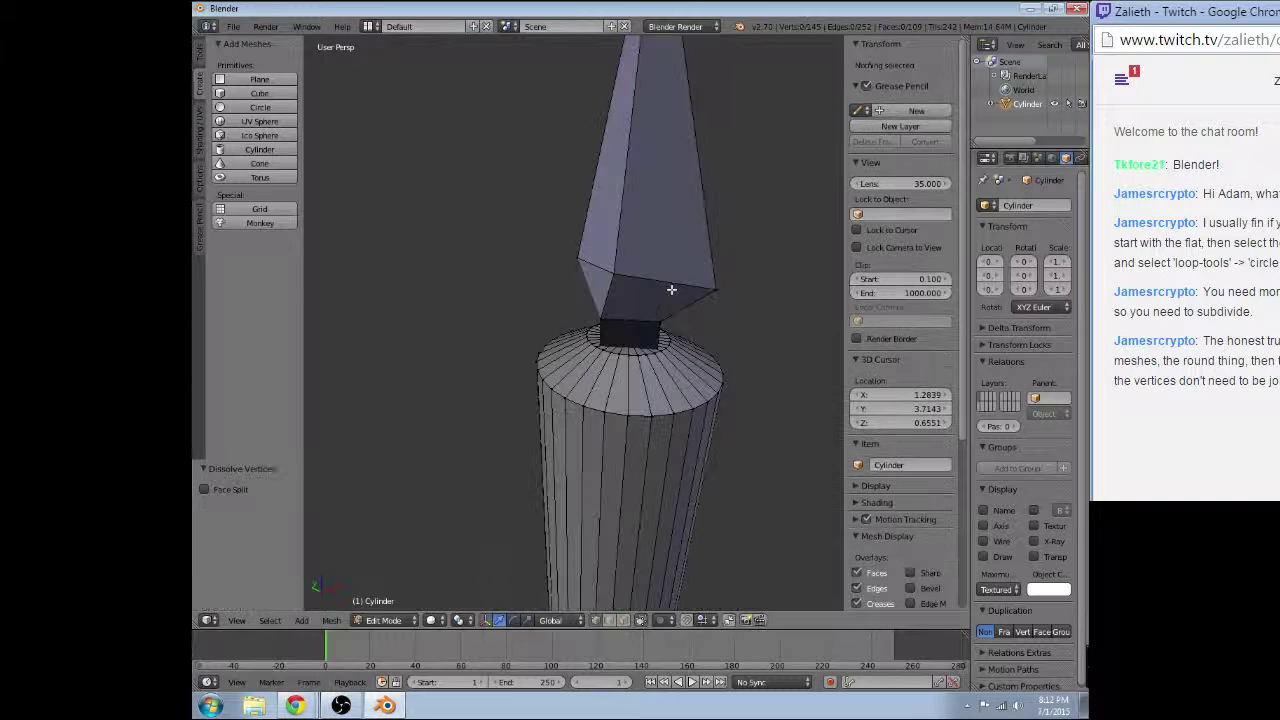
mouse_move(671, 289)
middle_mouse_down()
mouse_move(503, 297)
mouse_move(654, 366)
mouse_move(537, 409)
middle_mouse_up()
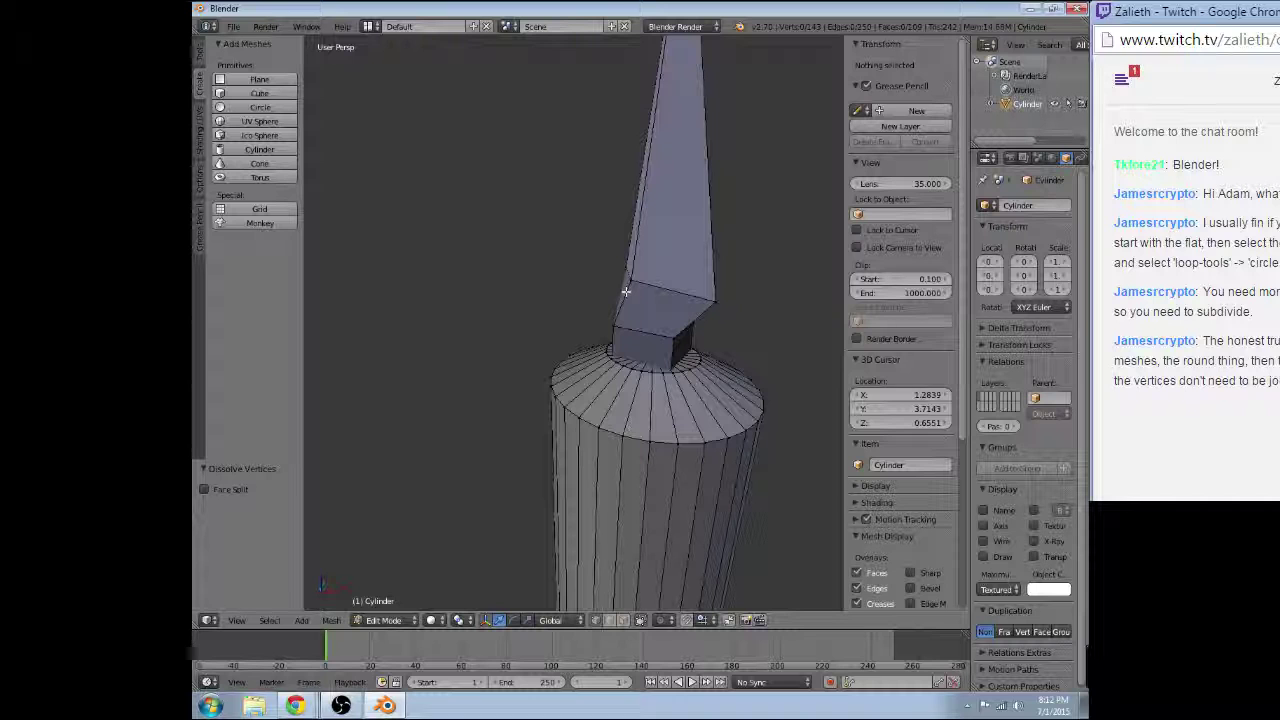
right_click(493, 331)
right_click(654, 366, "shift")
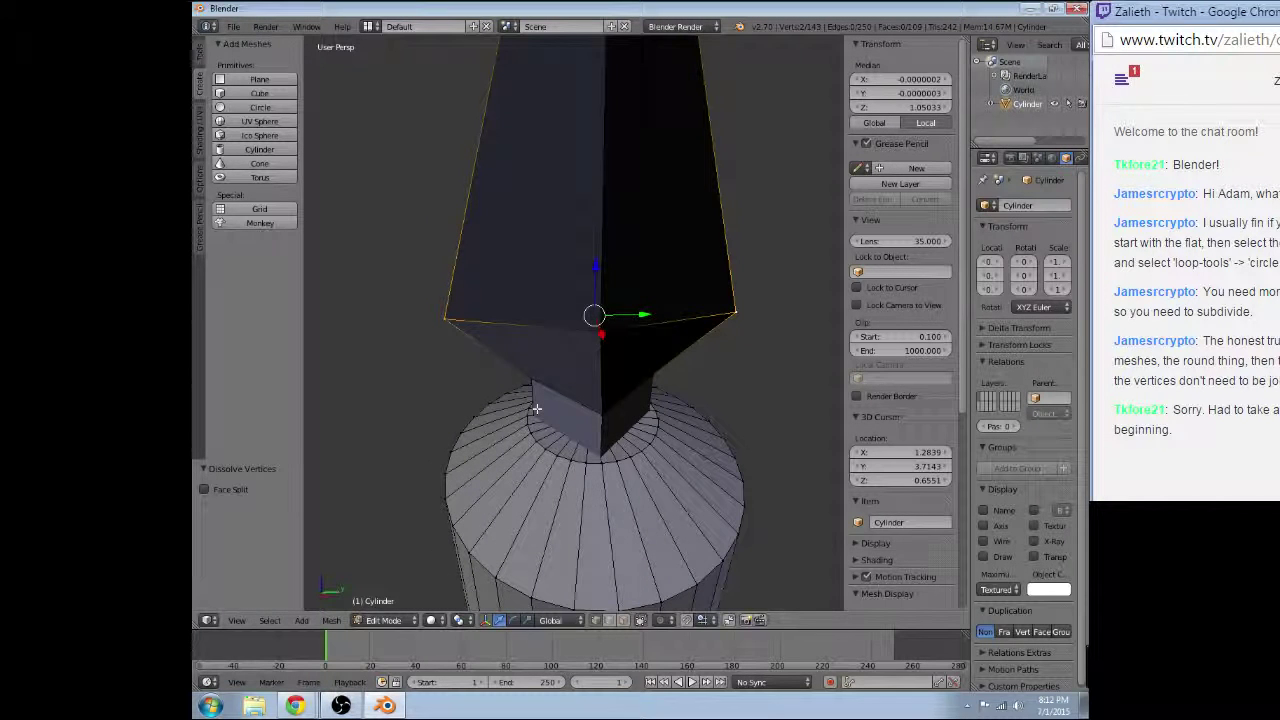
key("s")
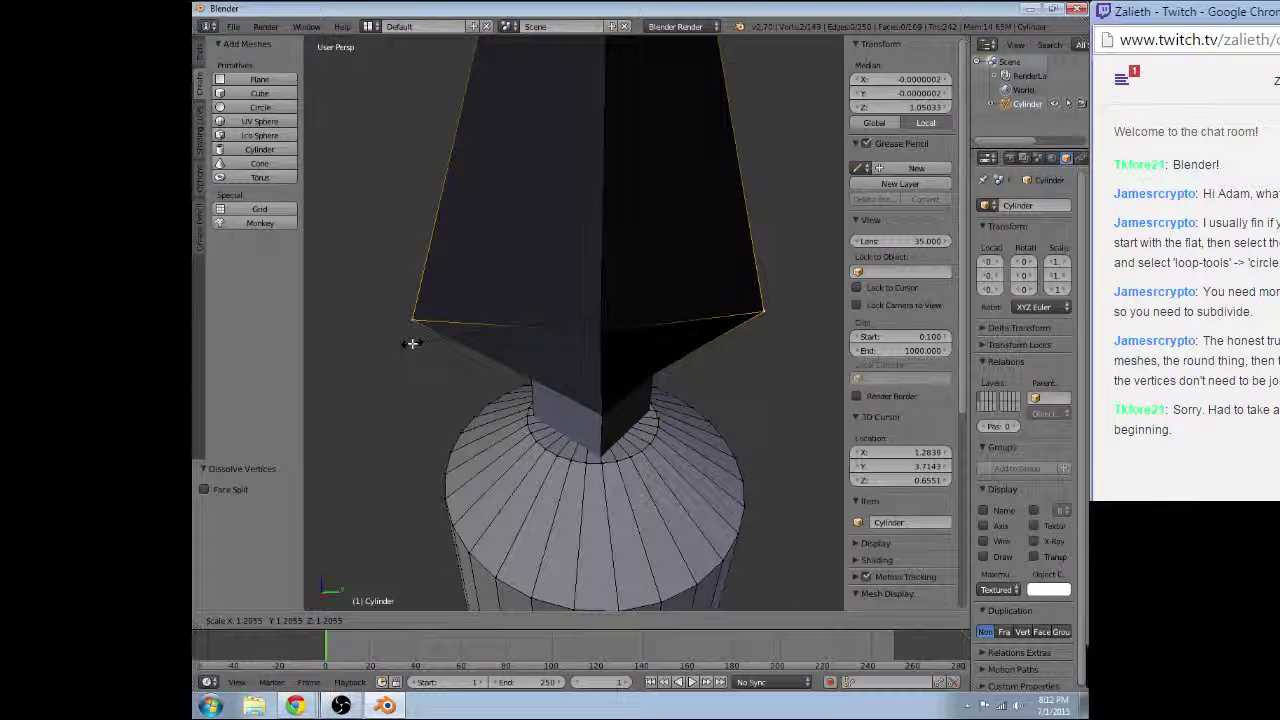
left_click(410, 341)
middle_click_drag(410, 341, 605, 303)
- Scale the pair of lower blade vertices to 1.223
right_click(605, 303, "shift")
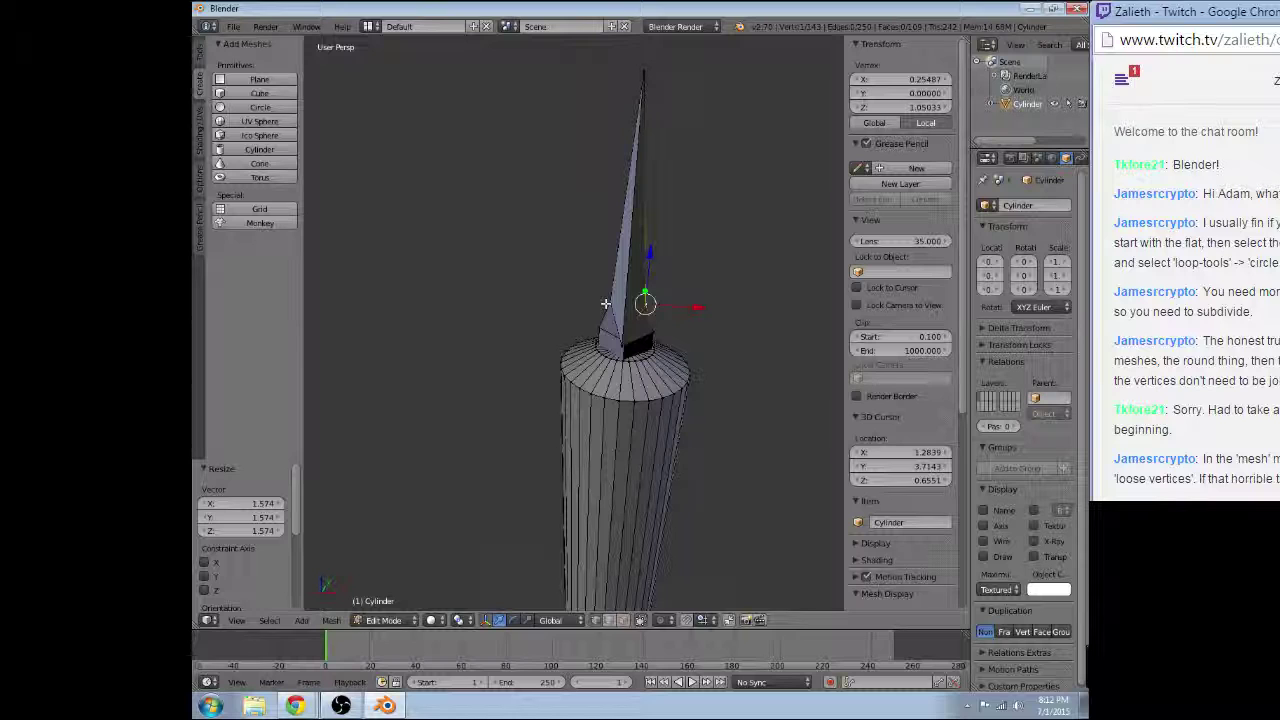
right_click(605, 303, "shift")
key("s")
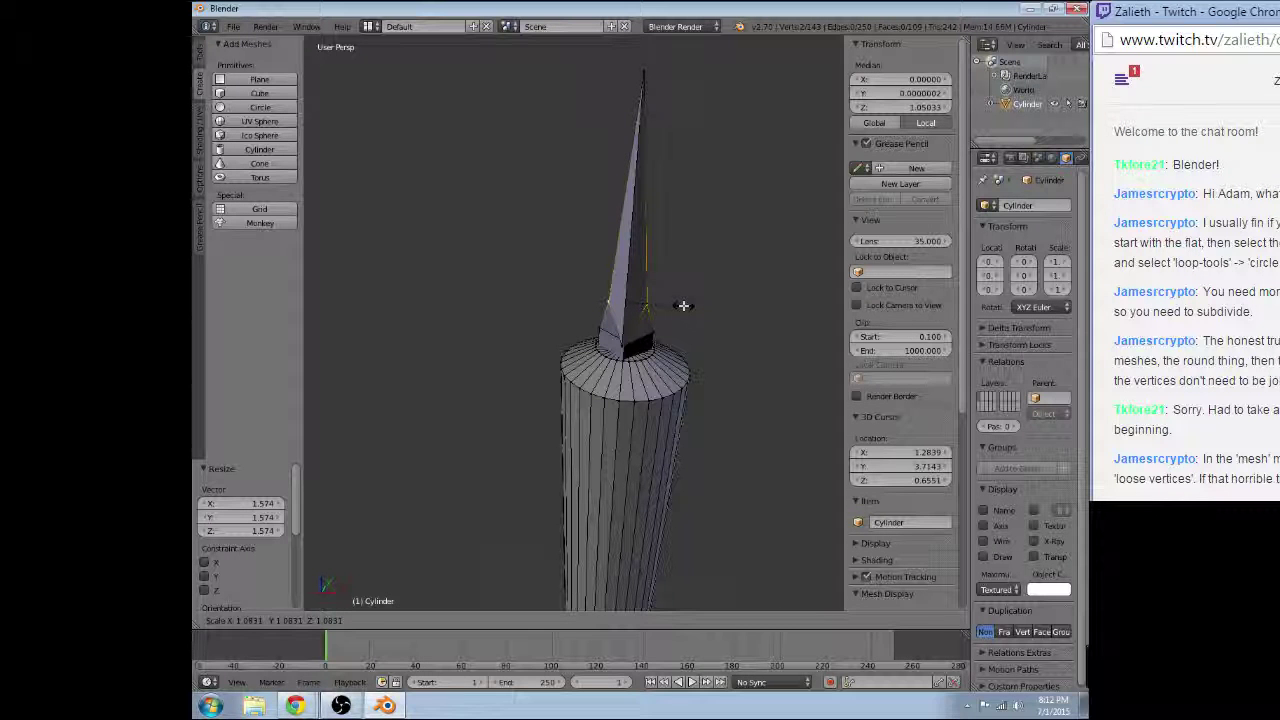
left_click(688, 306)
- Pinch the two neck vertices together to 0.348, undoing an accidental extrusion
right_click(650, 332)
key("s")
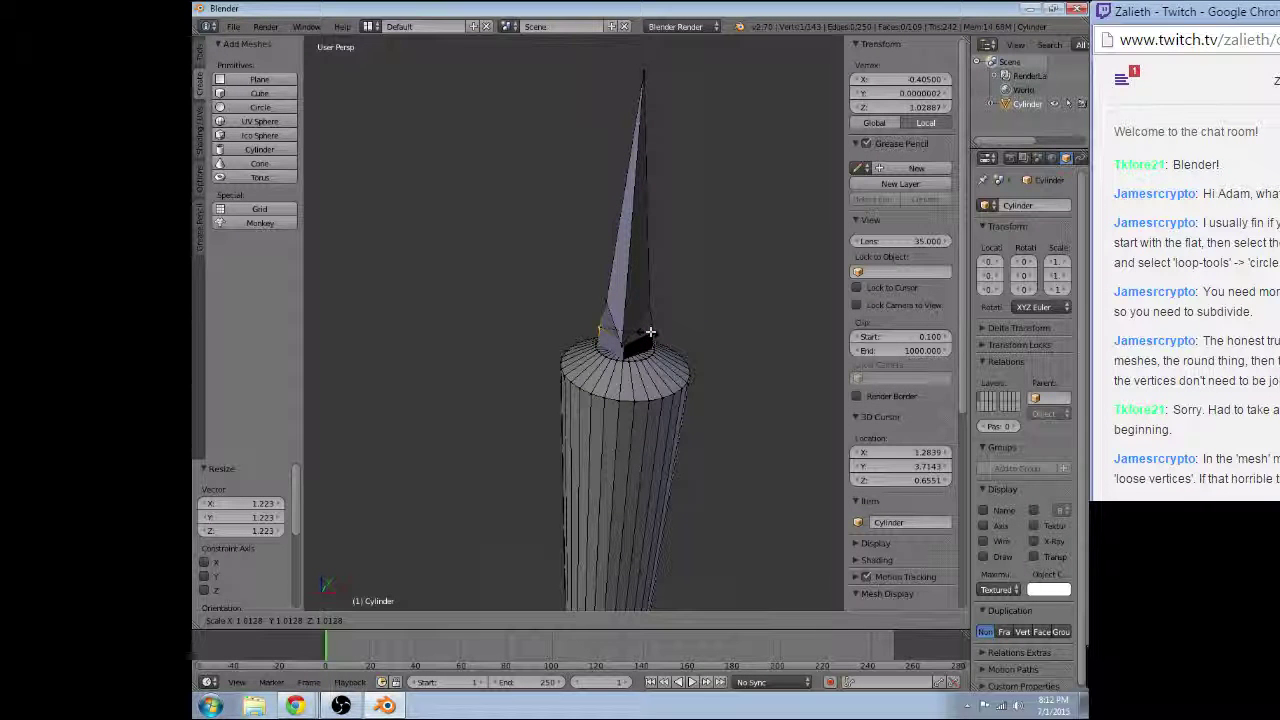
right_click(650, 332)
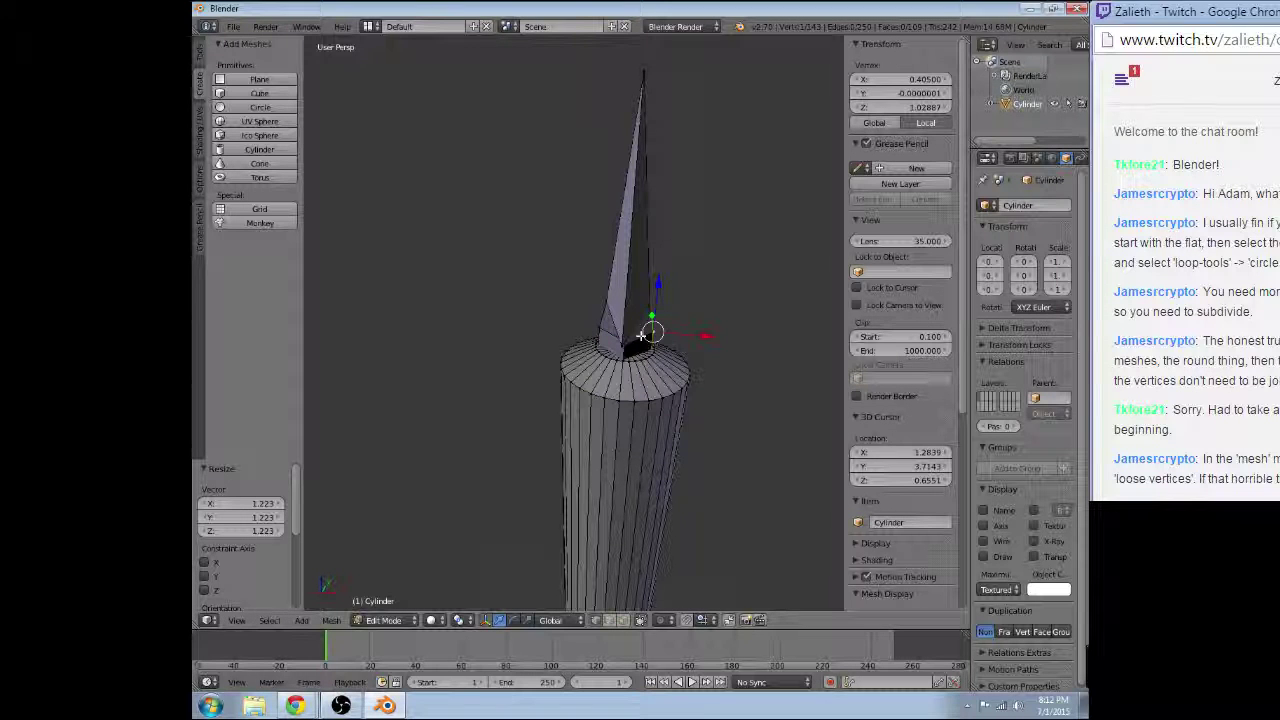
right_click(600, 327)
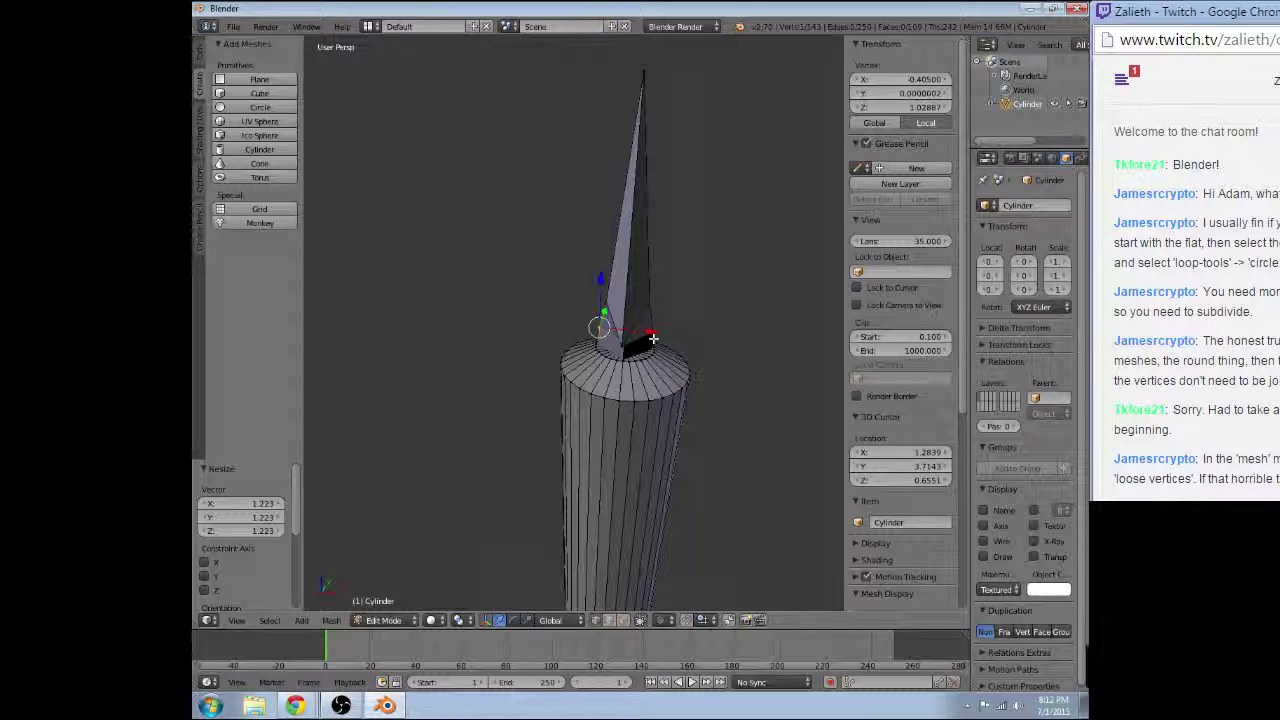
right_click(651, 331, "shift")
key("e")
right_click(648, 331)
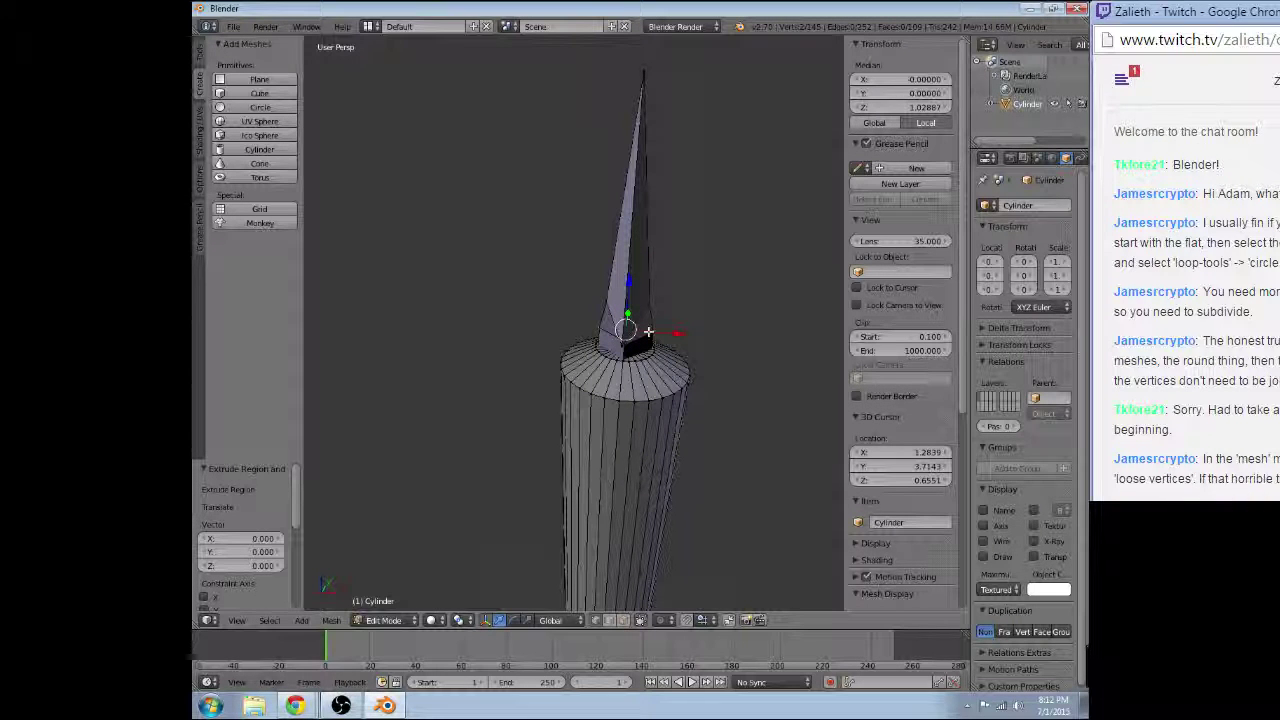
key("ctrl+z")
key("s")
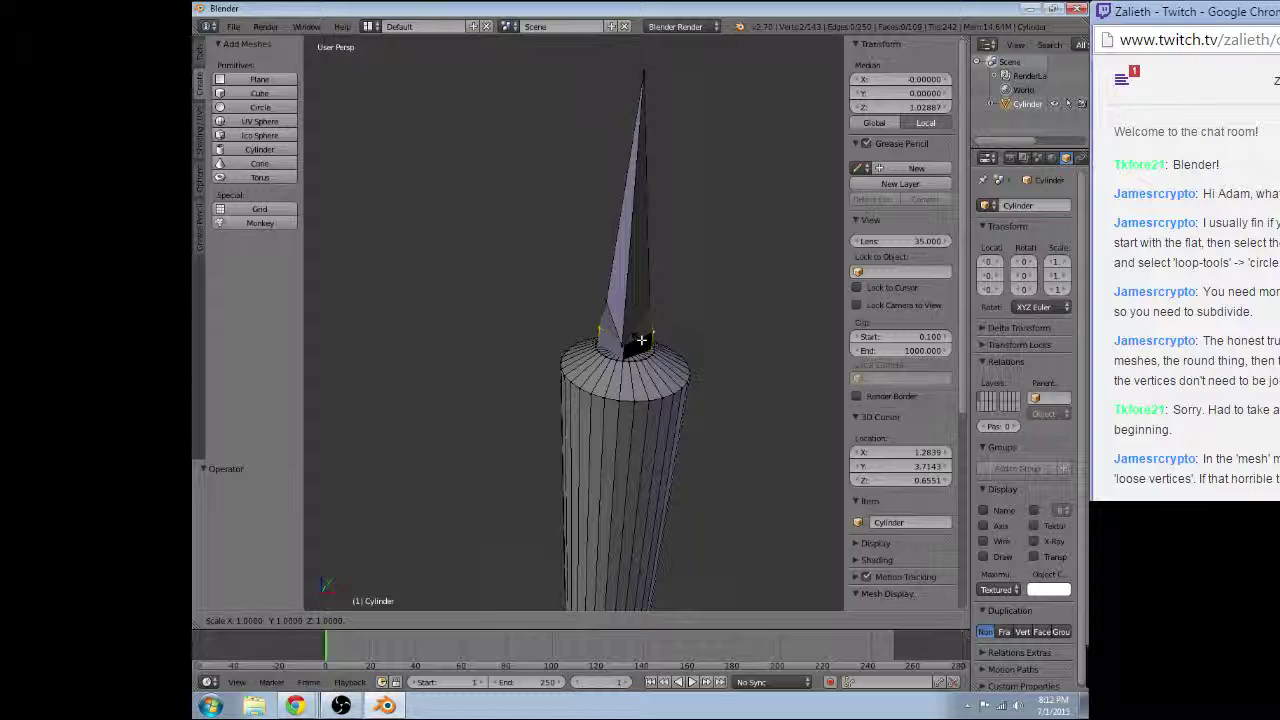
left_click(641, 340)
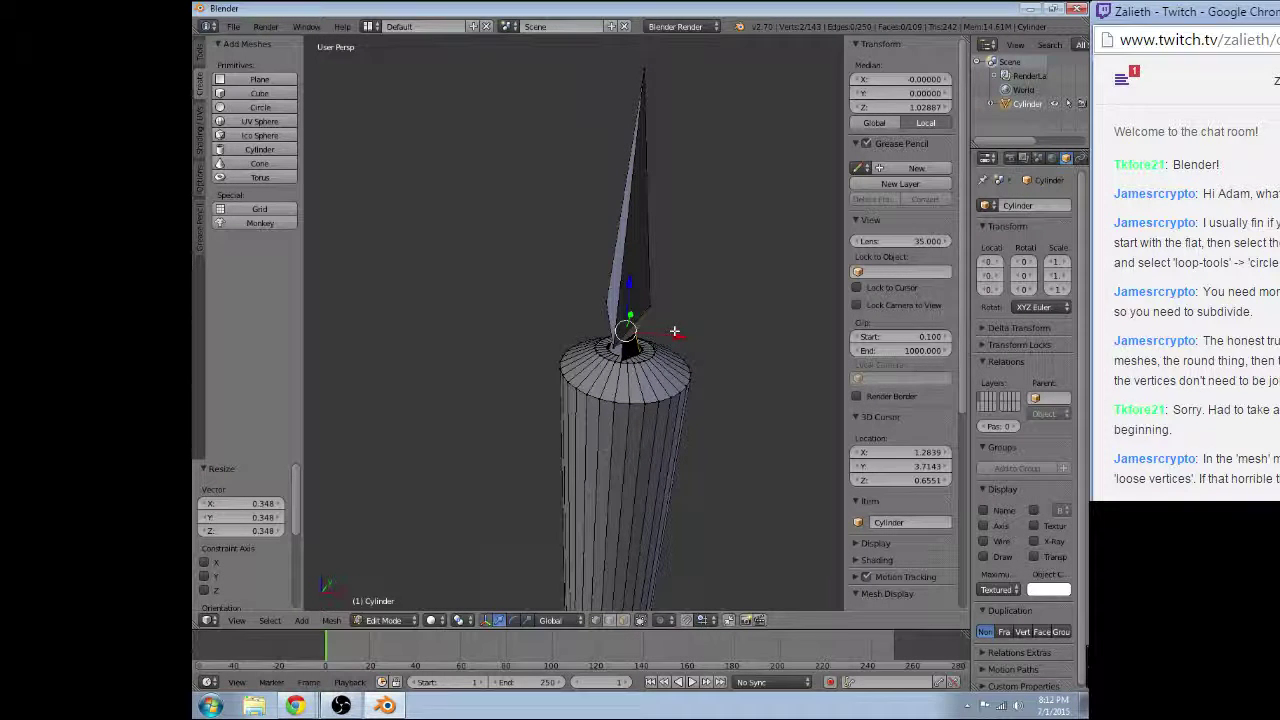
key("KP_Decimal")
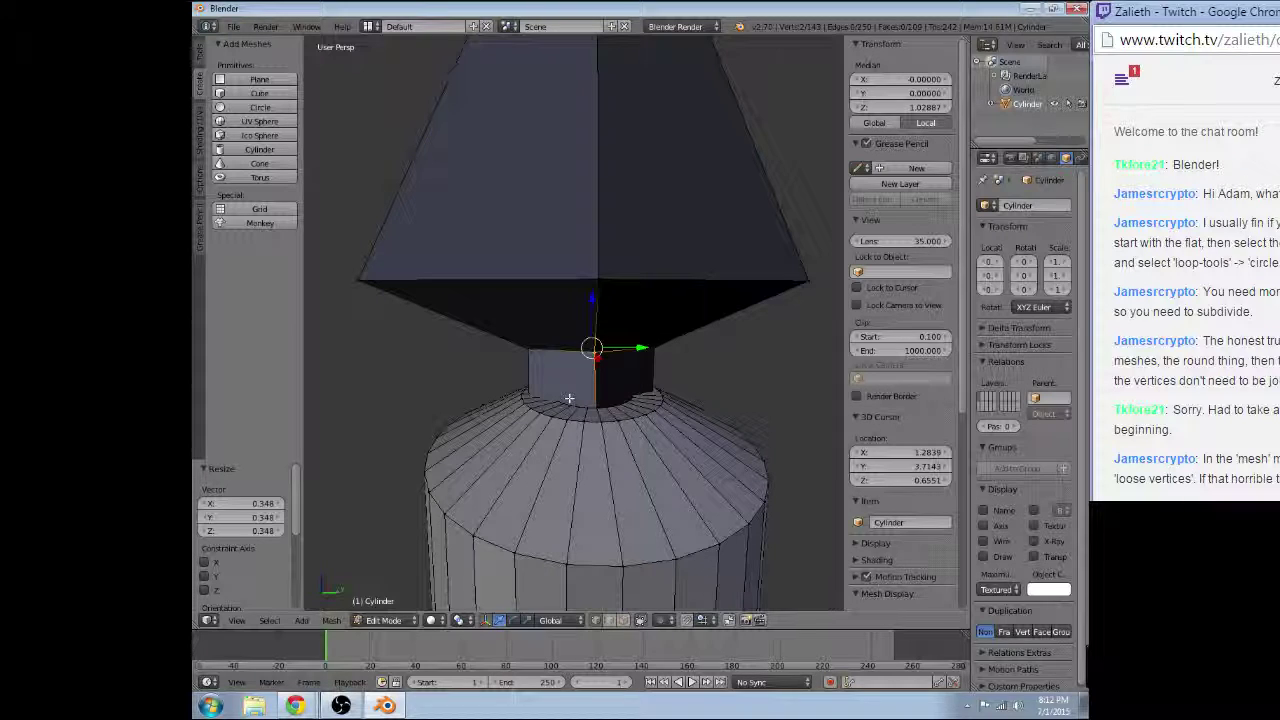
- Select the shaft's top rim loop and shrink it further
mouse_move(569, 398)
middle_mouse_down()
mouse_move(542, 404)
mouse_move(543, 428)
middle_mouse_up()
right_click(543, 428)
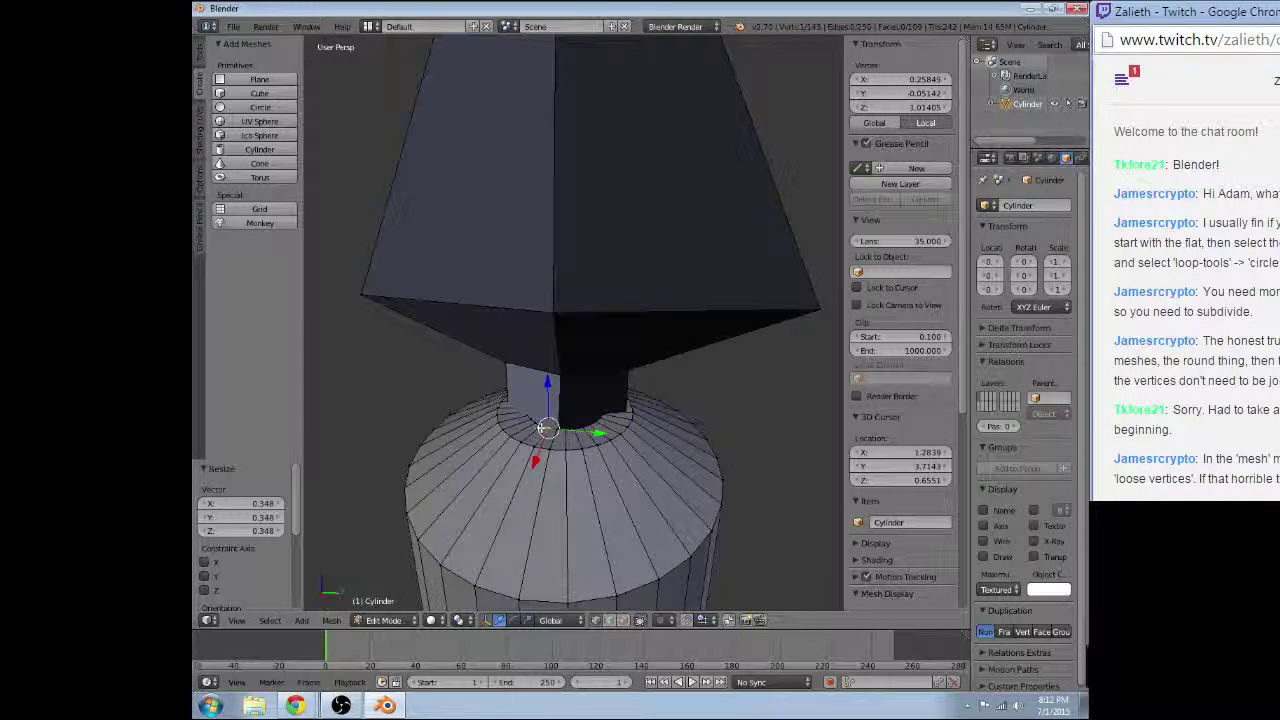
right_click(548, 426, "alt")
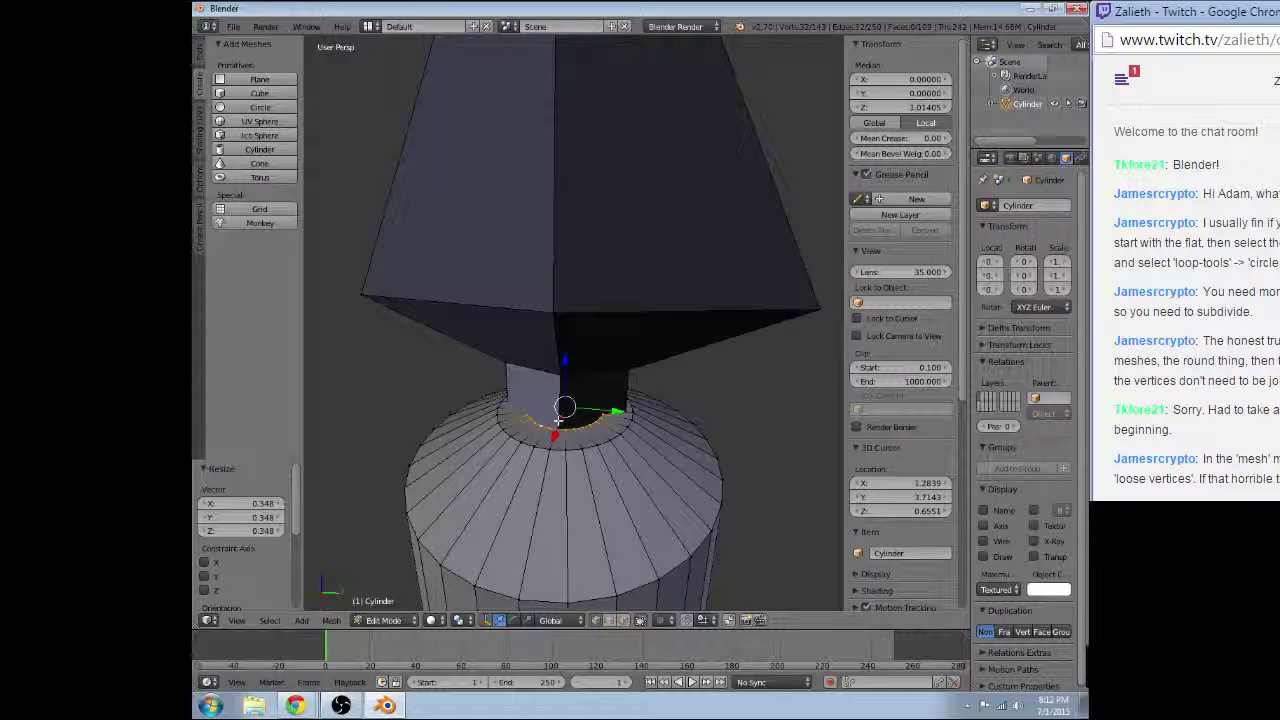
key("s")
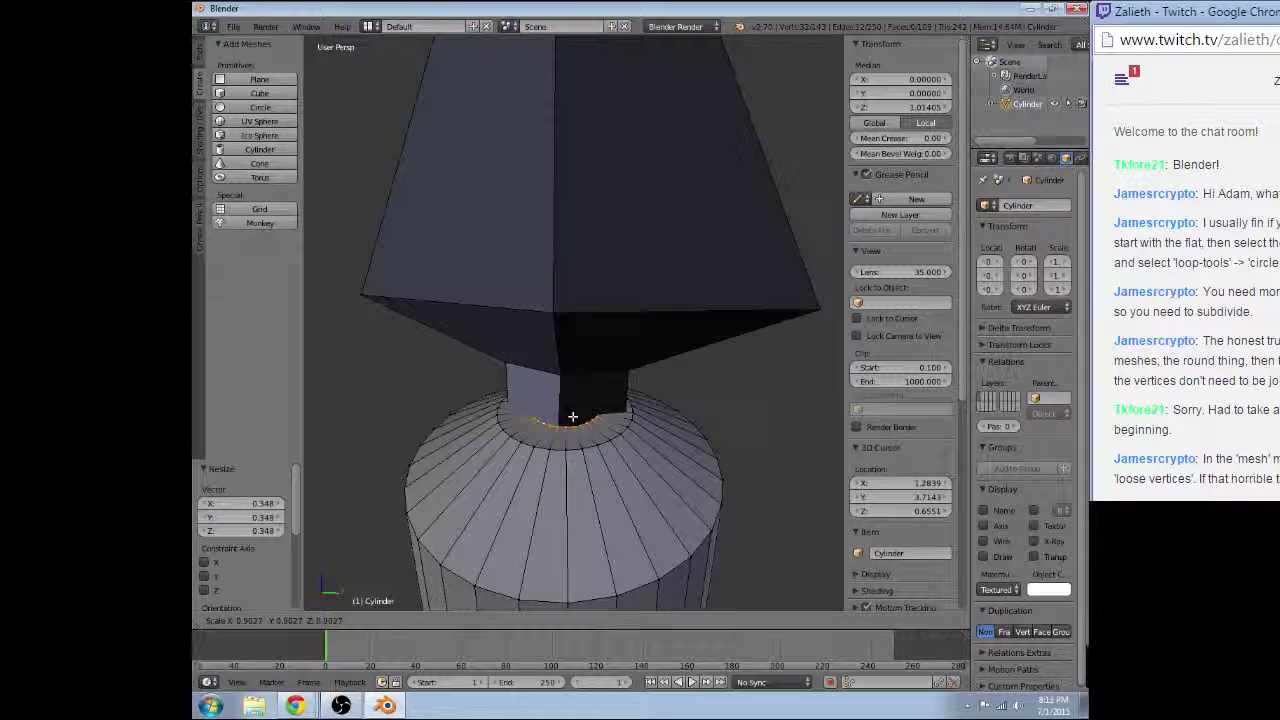
left_click(572, 416)
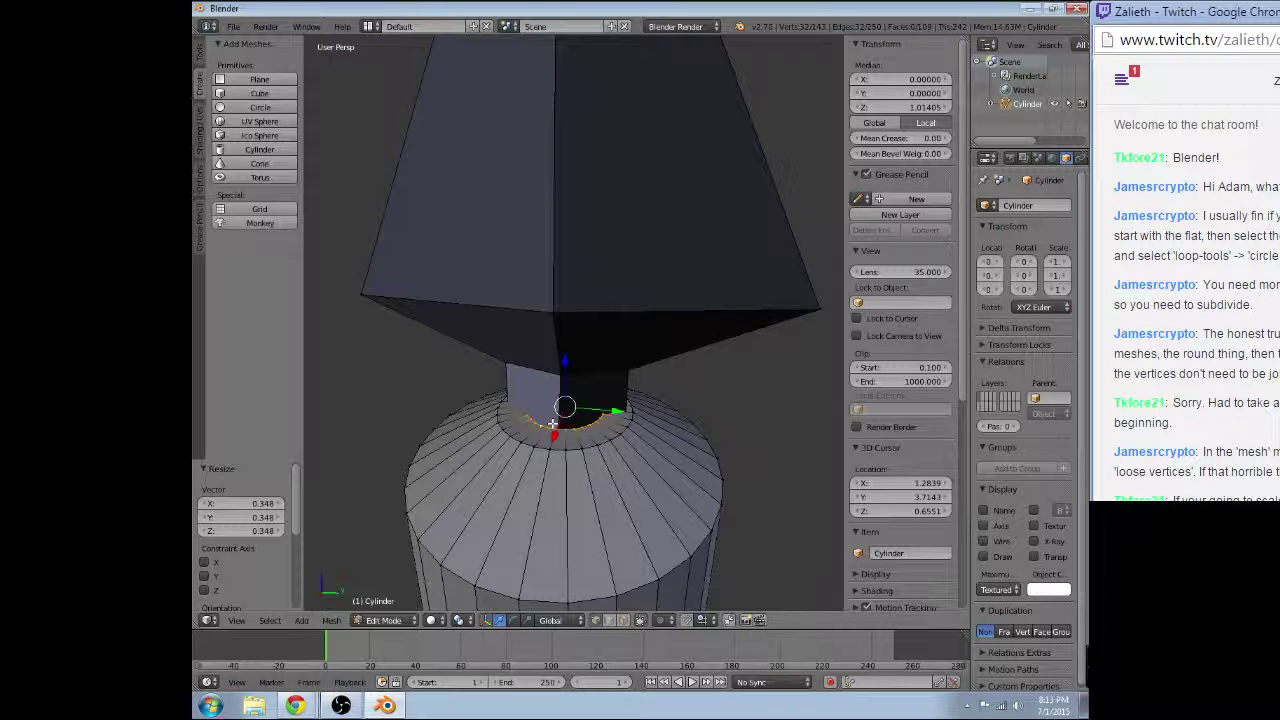
- Merge the 32 rim vertices At Center into a single point
key("ctrl+m")
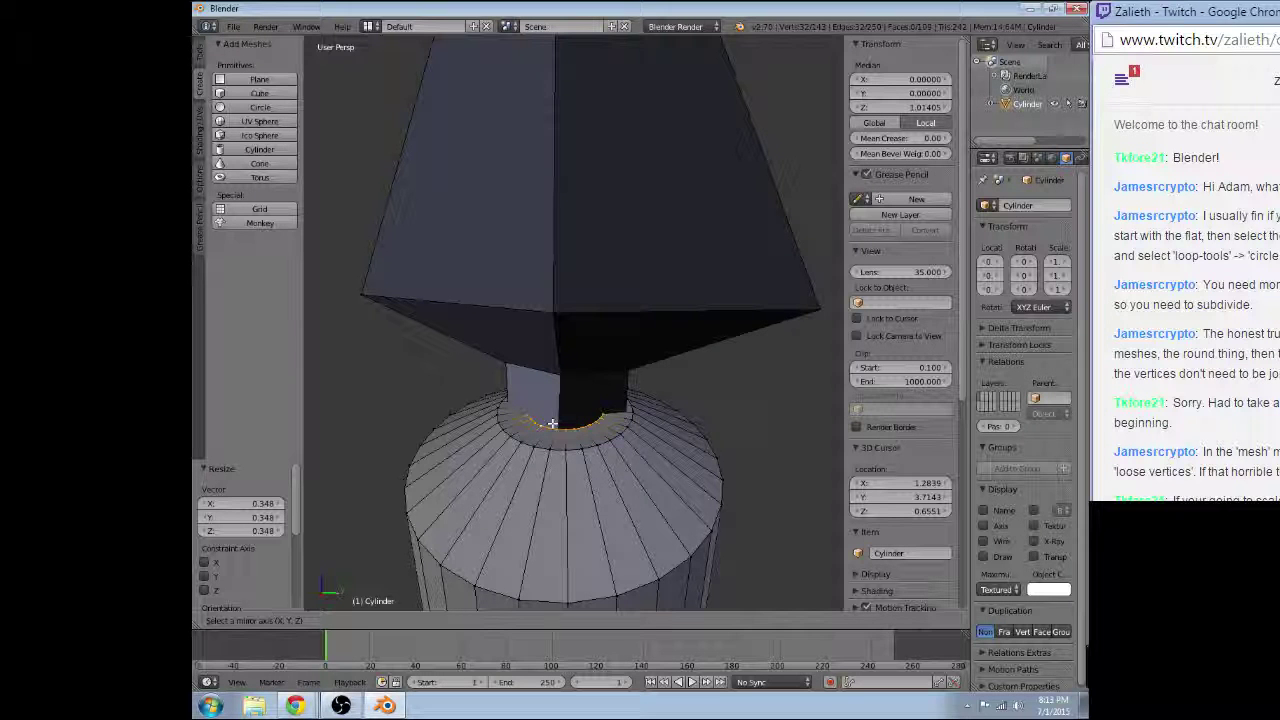
left_click(548, 426)
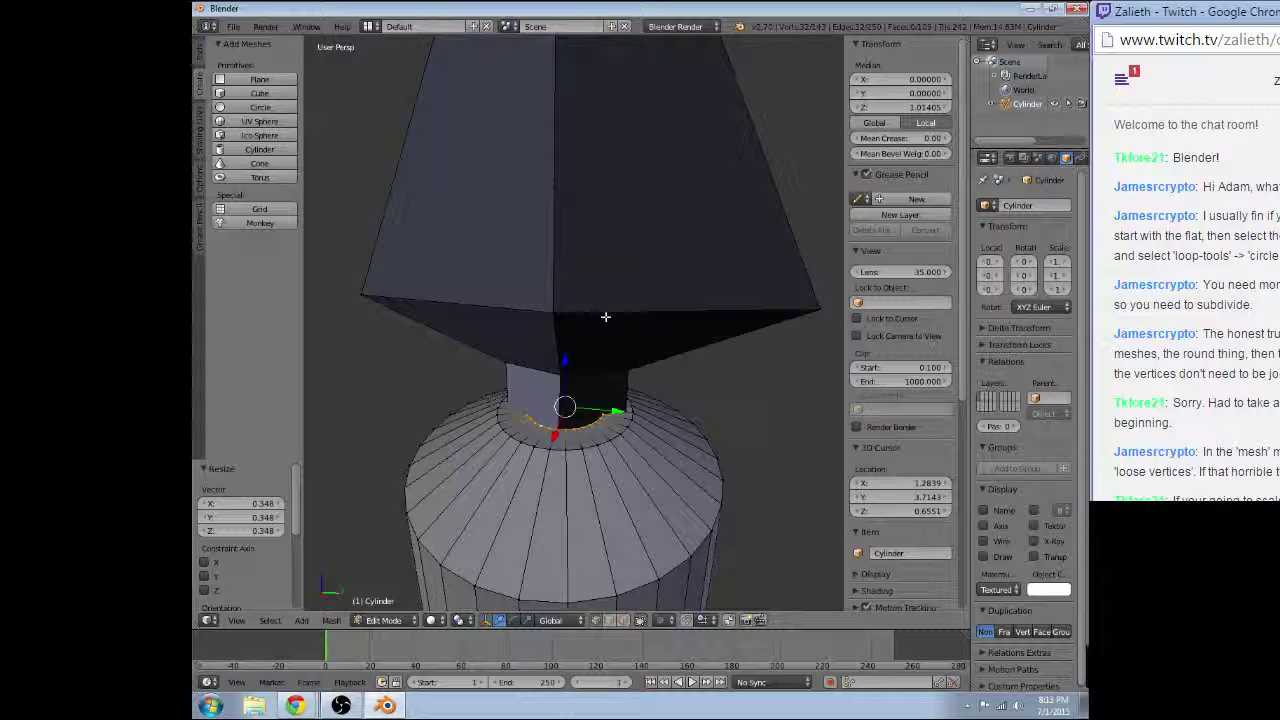
key("alt+m")
left_click(588, 368)
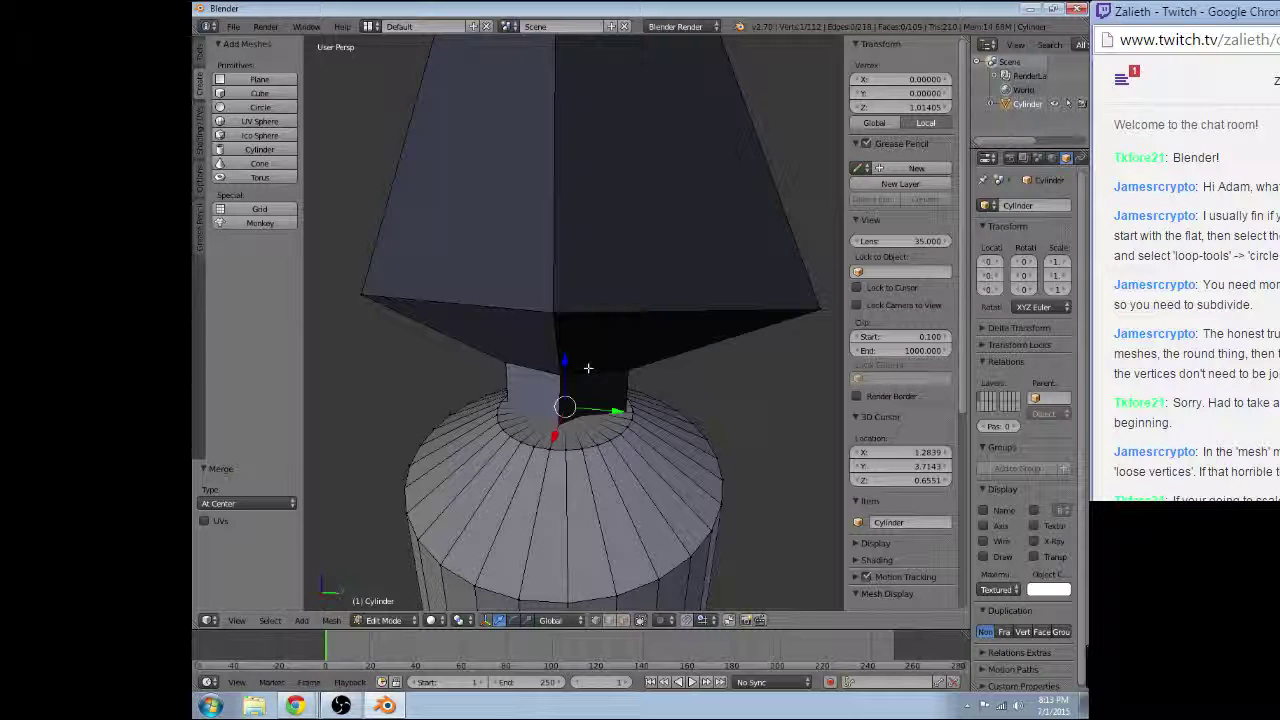
- Inspect the merged top in wireframe and solid views, then select all and show the Tools tab
key("z")
key("a")
scroll(614, 486, "up", 2)
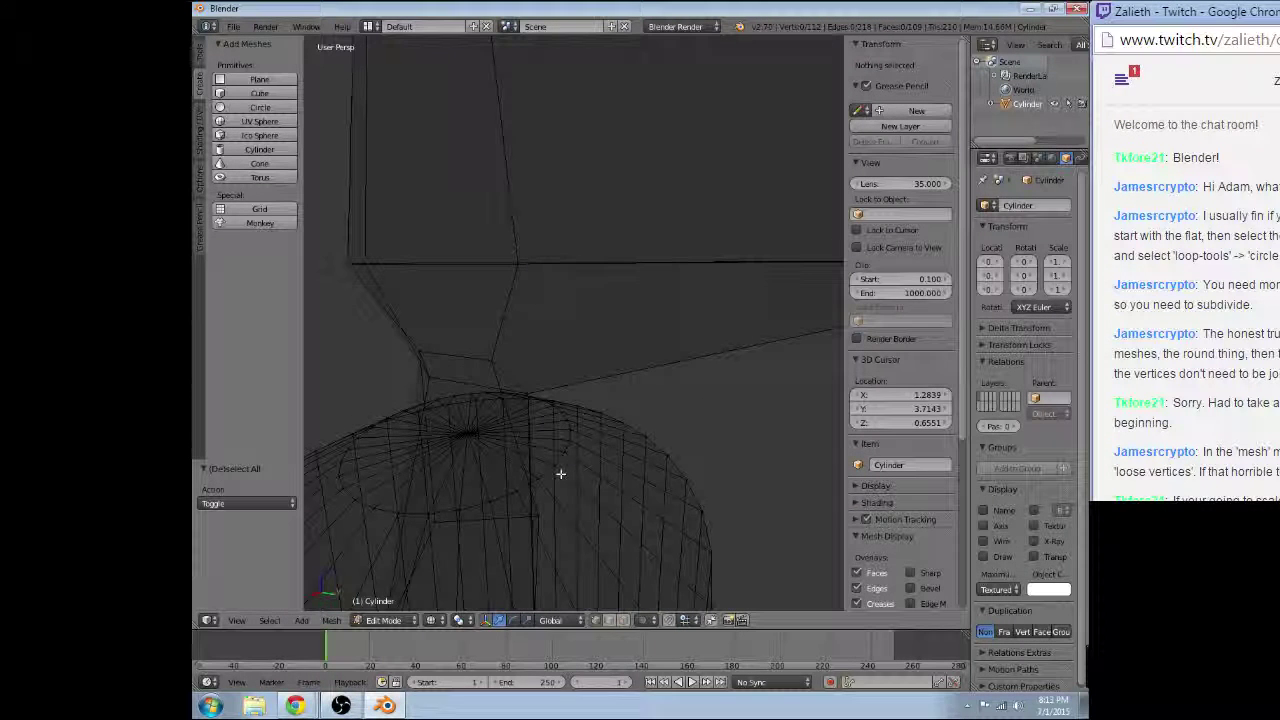
mouse_move(560, 471)
middle_mouse_down()
mouse_move(517, 337)
mouse_move(621, 385)
middle_mouse_up()
key("z")
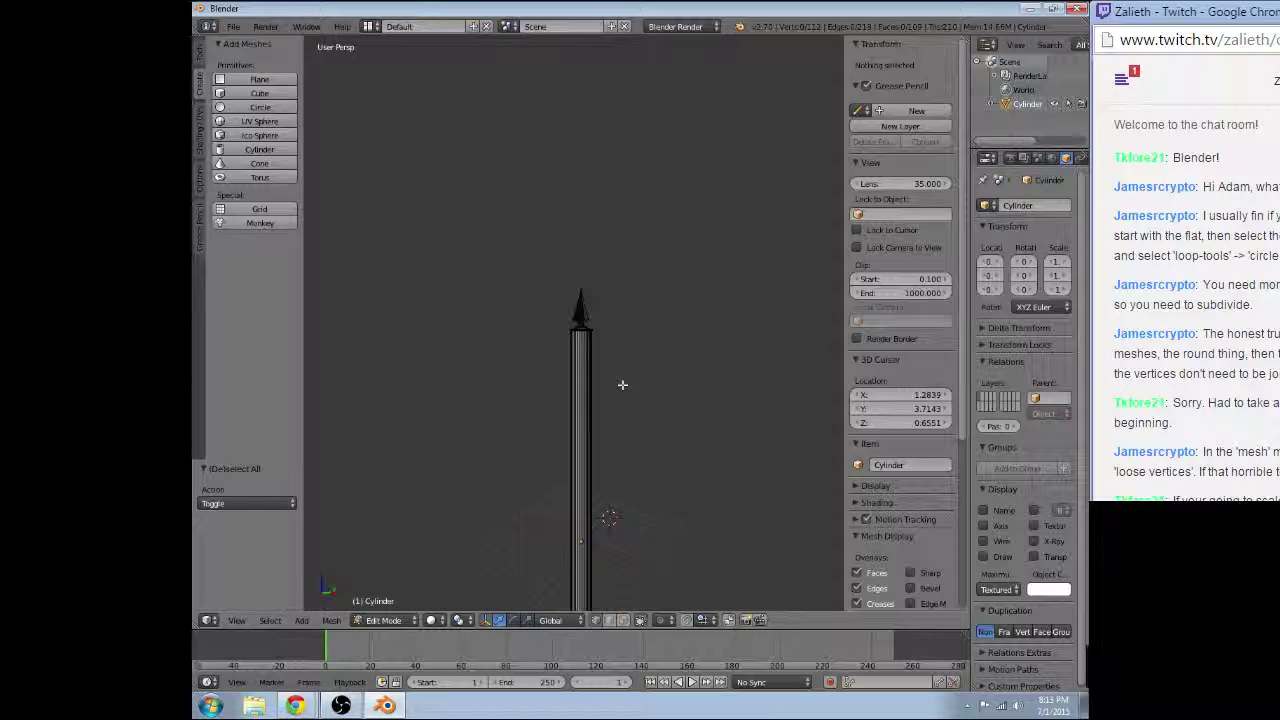
scroll(622, 384, "up", 10)
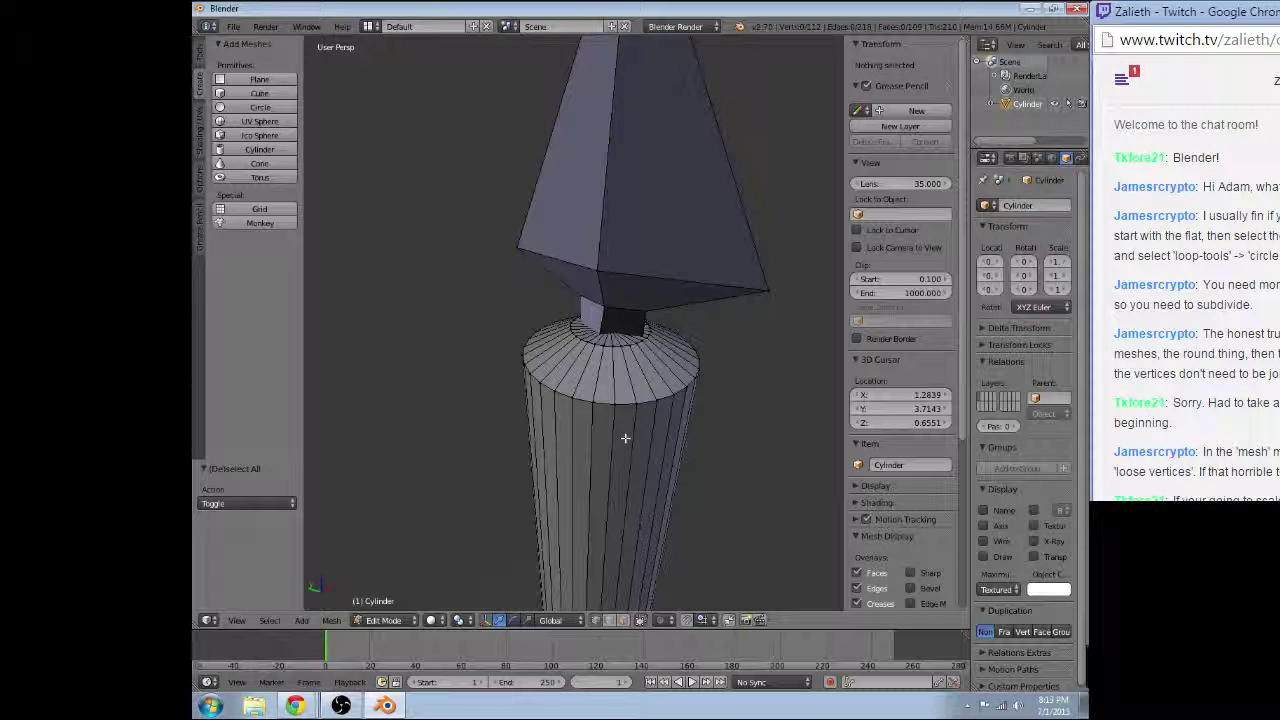
middle_click_drag(596, 441, 589, 429)
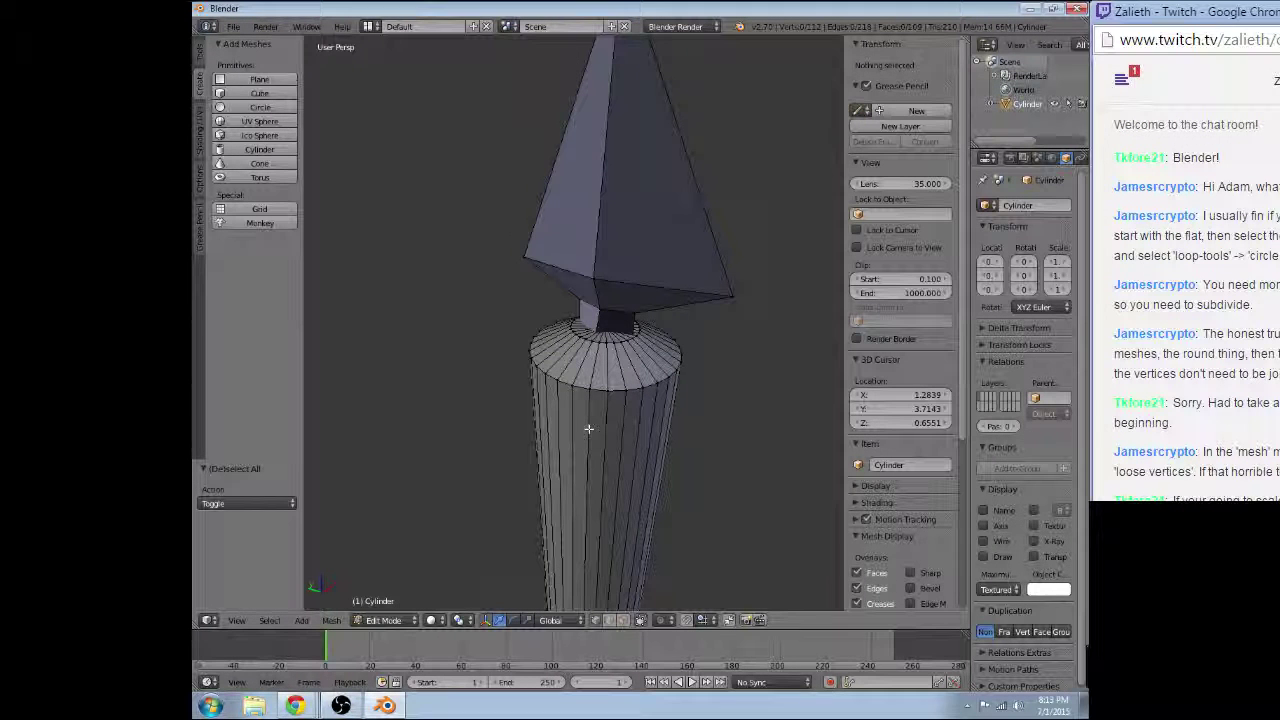
scroll(589, 429, "down", 5)
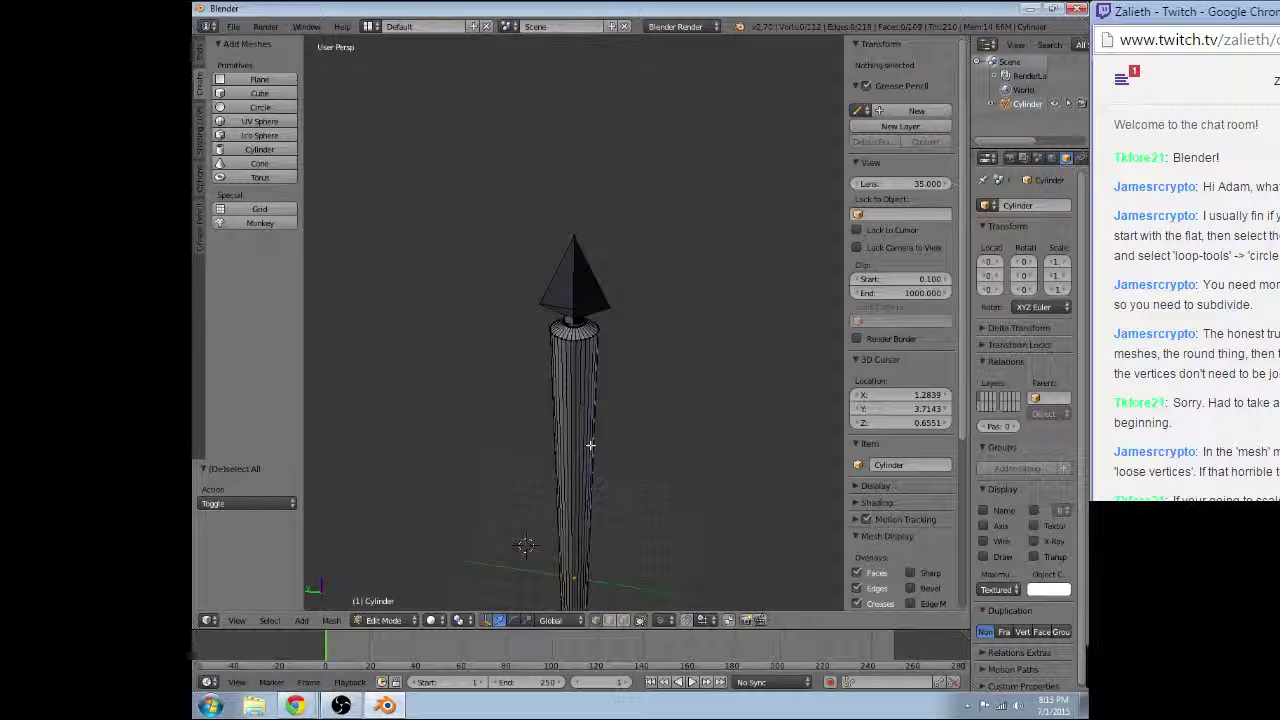
scroll(590, 444, "up", 2)
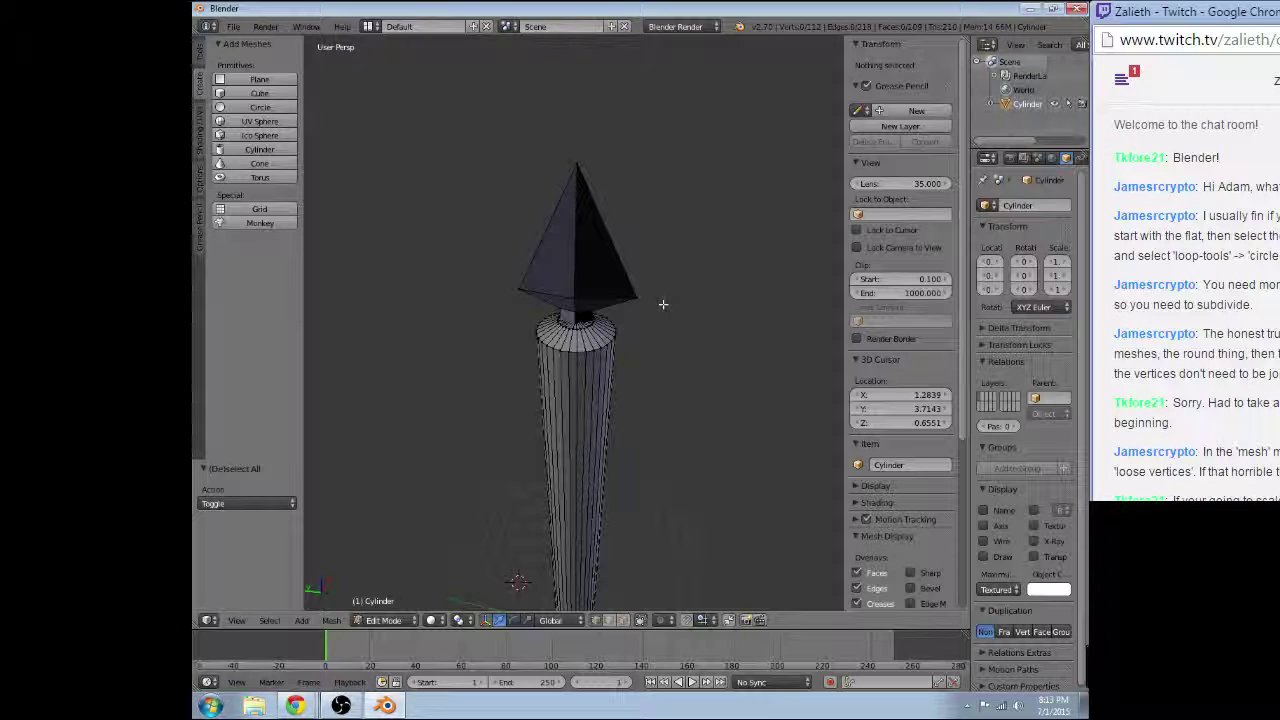
key("a")
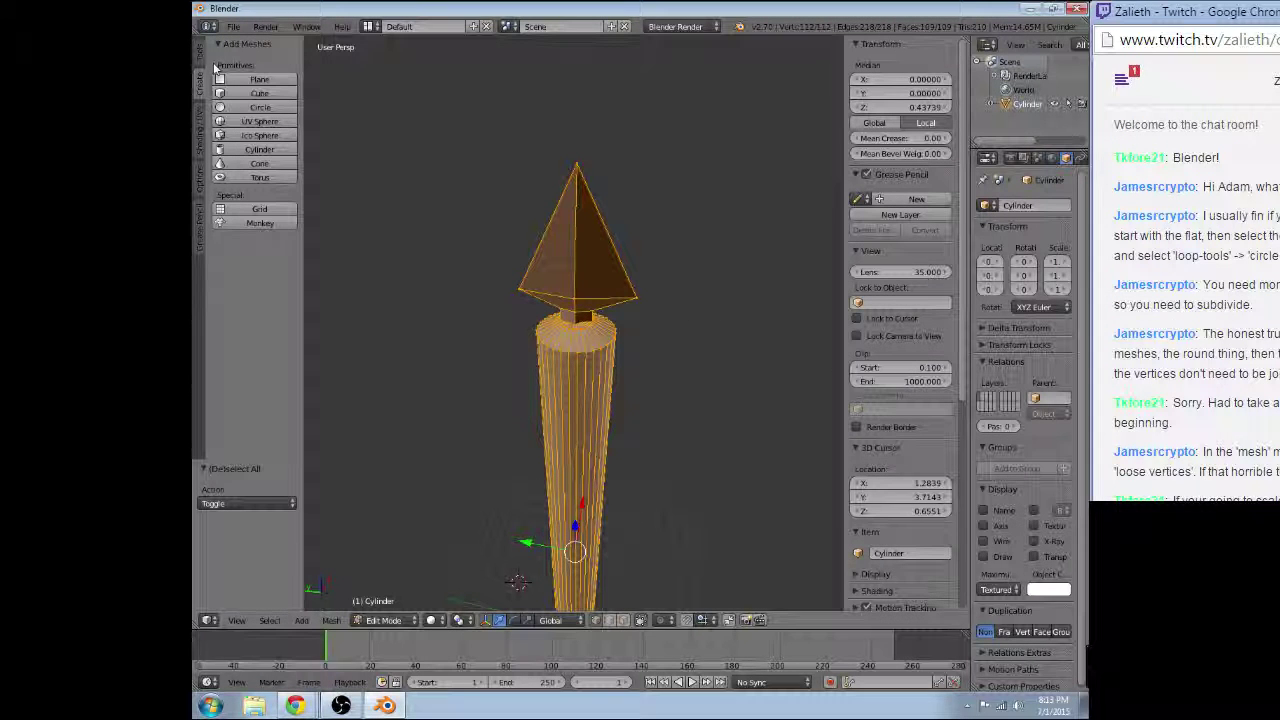
left_click(198, 52)
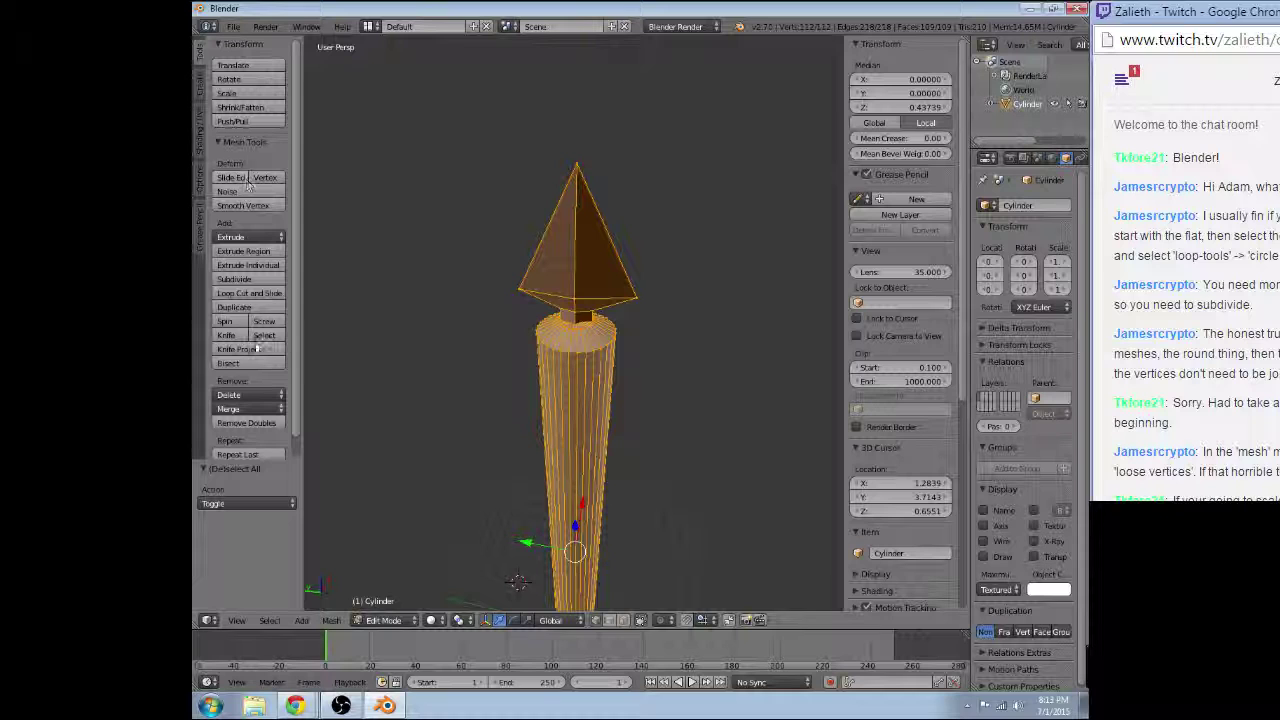
- Run Mesh > Delete > Delete Loose to remove the 2 stray vertices and 2 edges
scroll(257, 347, "down", 1)
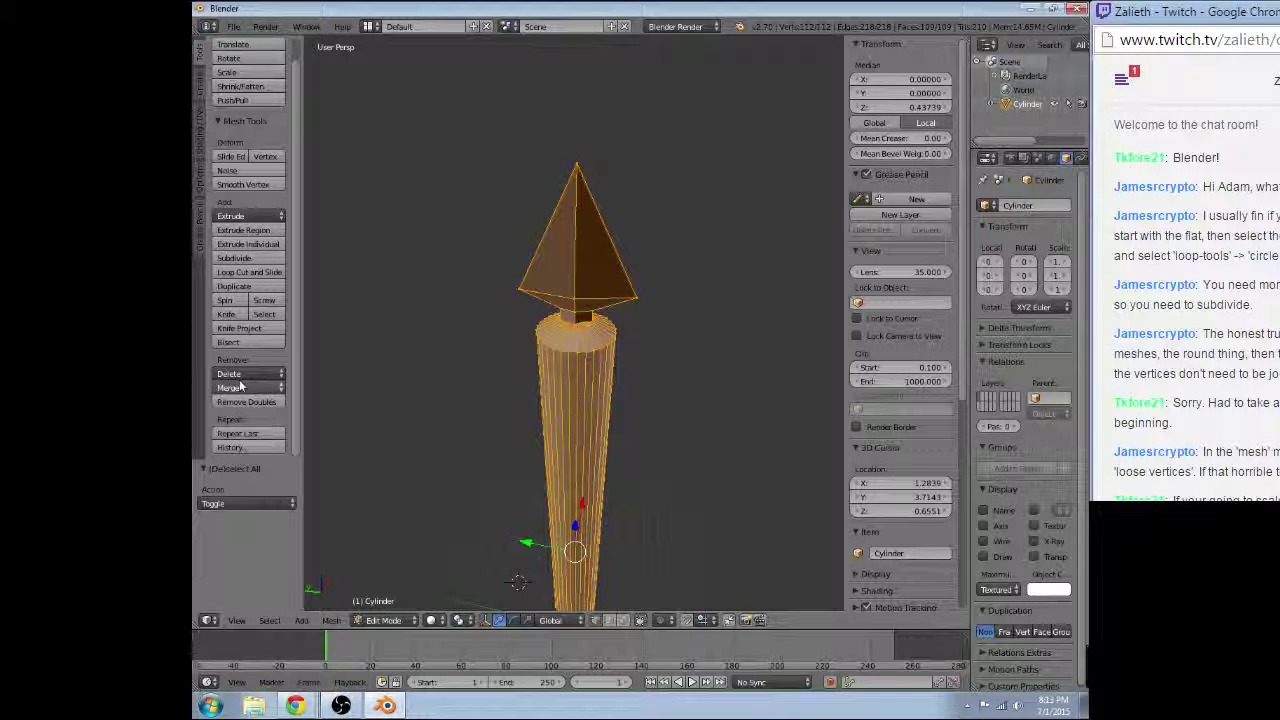
left_click(245, 374)
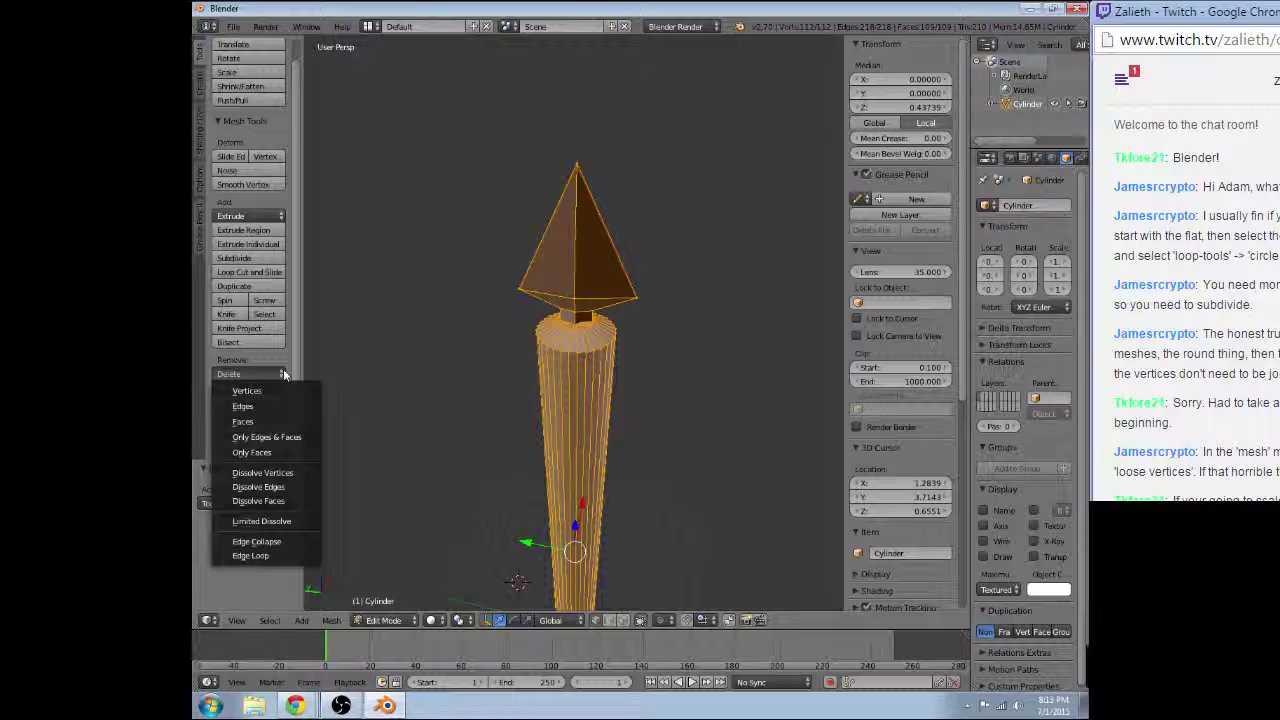
key("Escape")
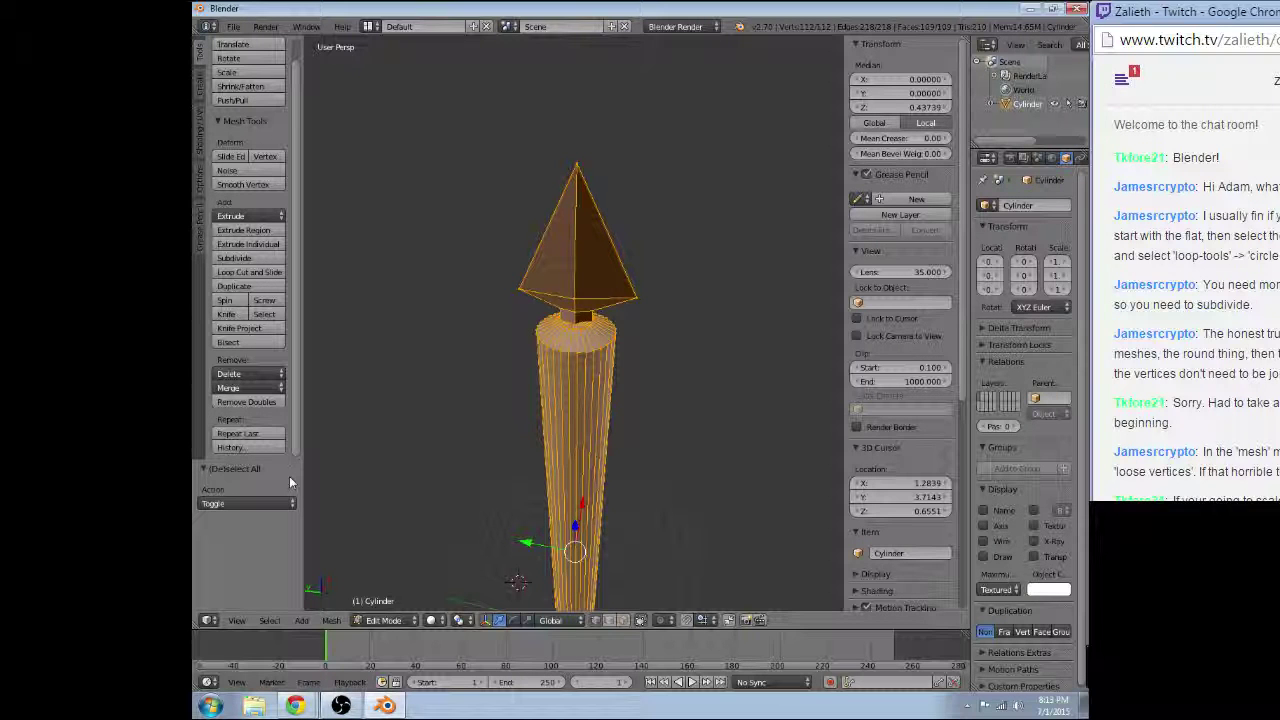
scroll(251, 277, "up", 1)
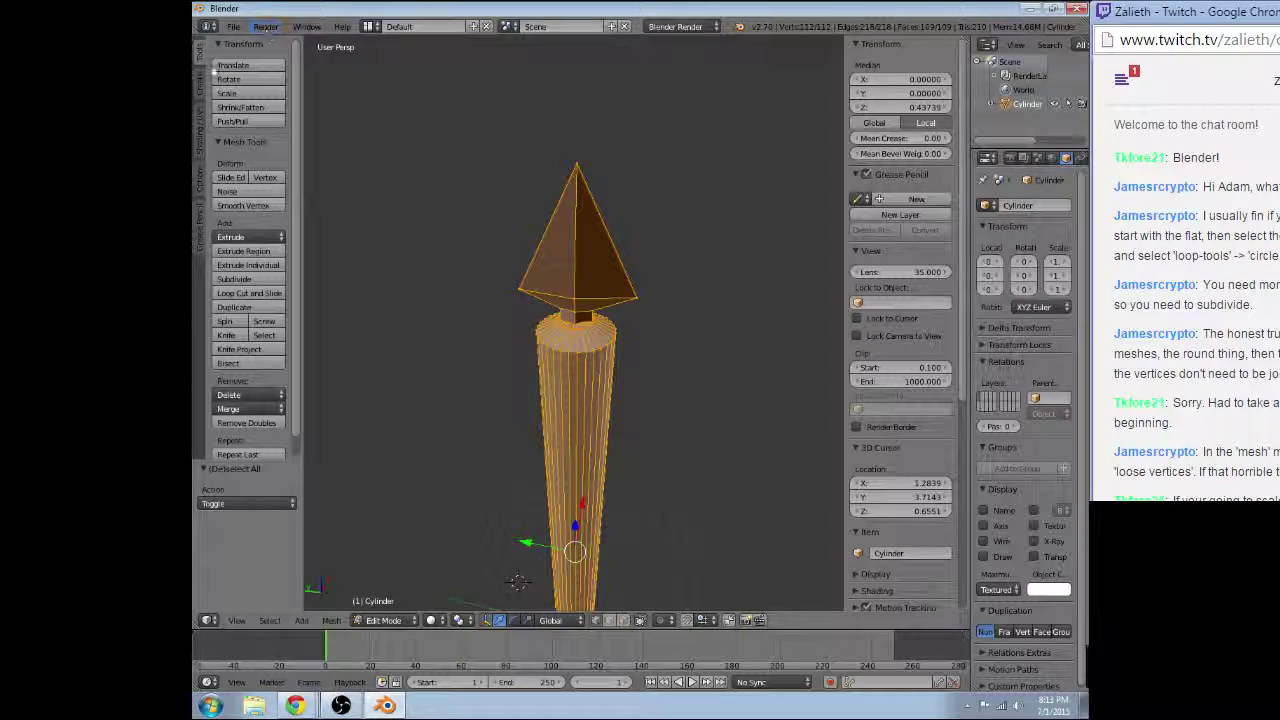
left_click(199, 178)
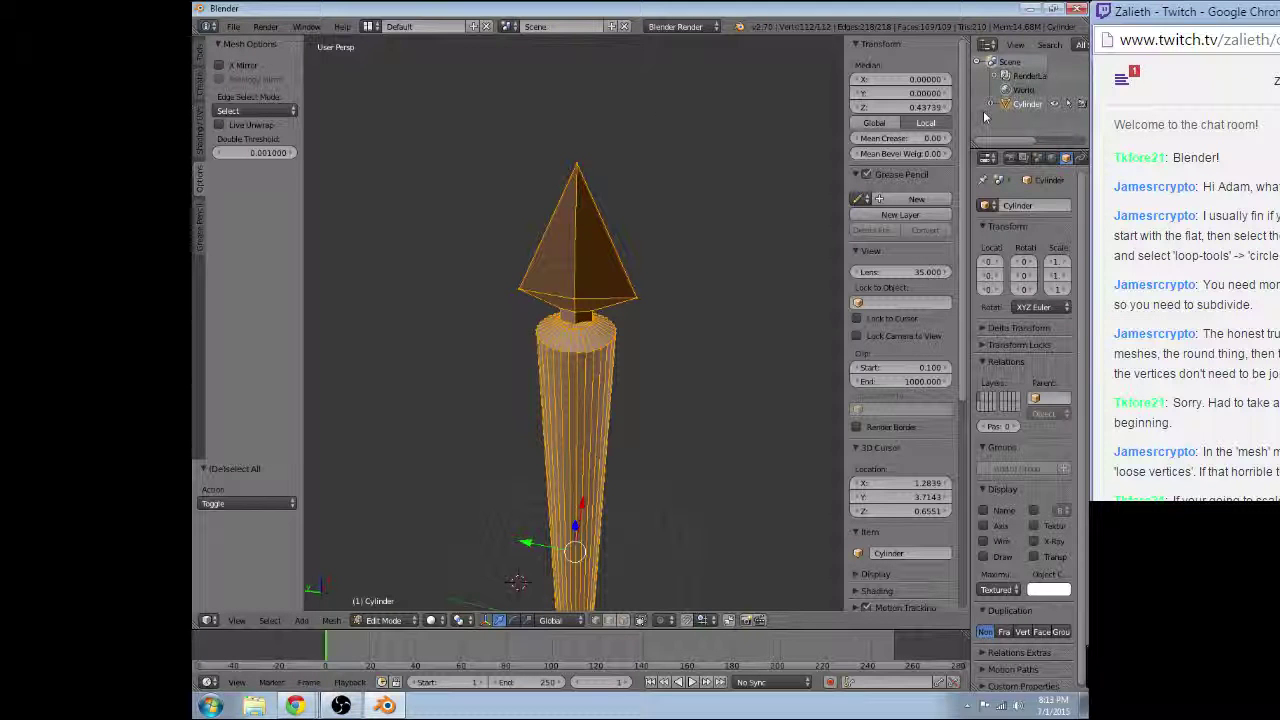
scroll(884, 340, "down", 3)
scroll(884, 346, "down", 2)
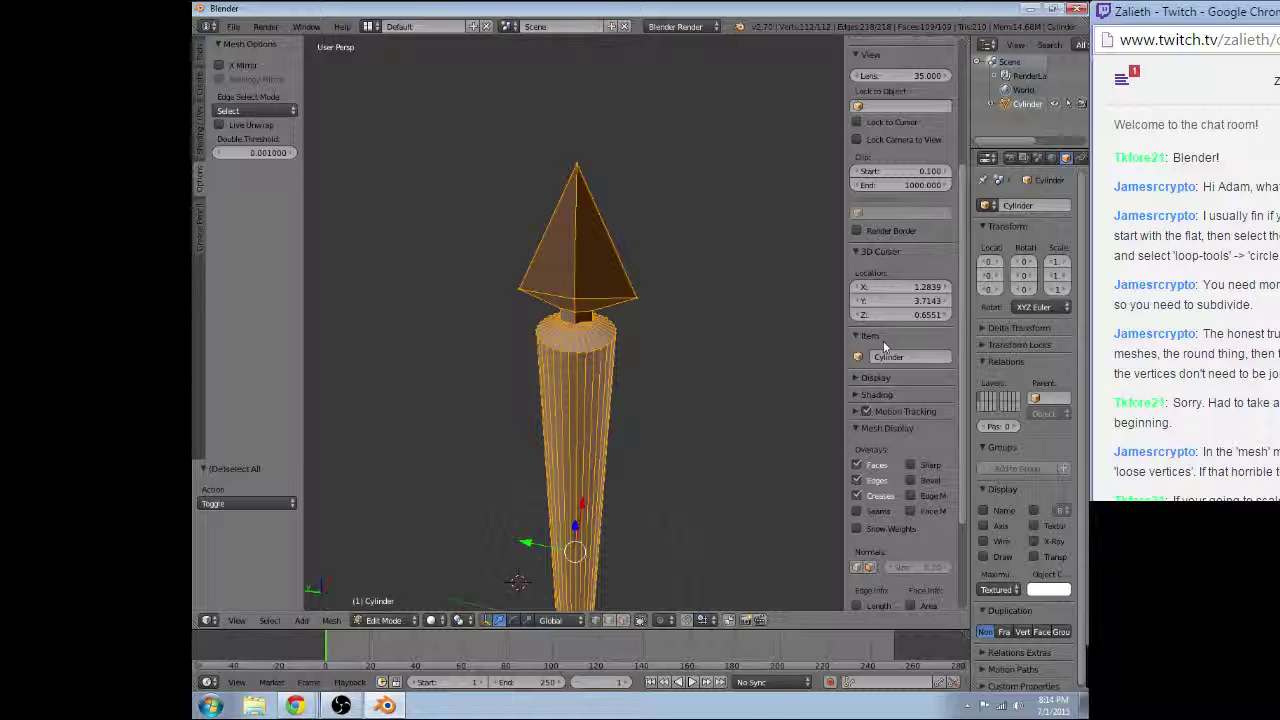
scroll(884, 346, "down", 3)
left_click(331, 620)
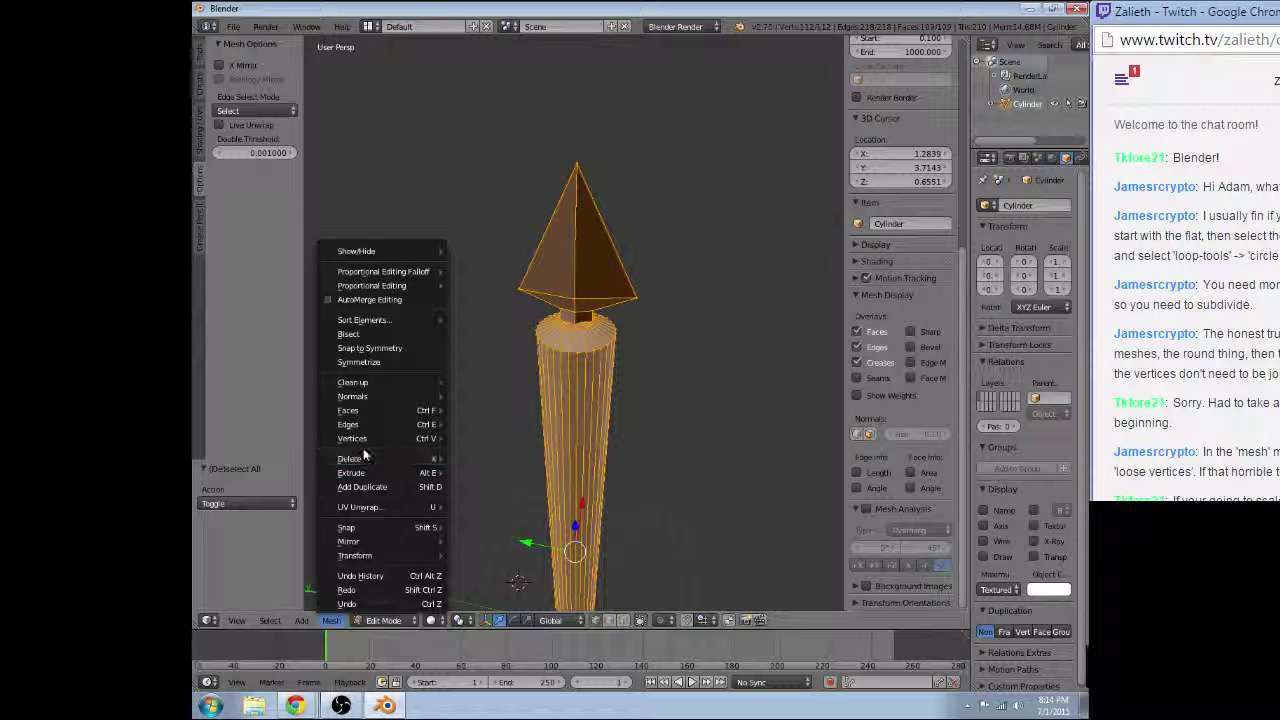
left_click(514, 380)
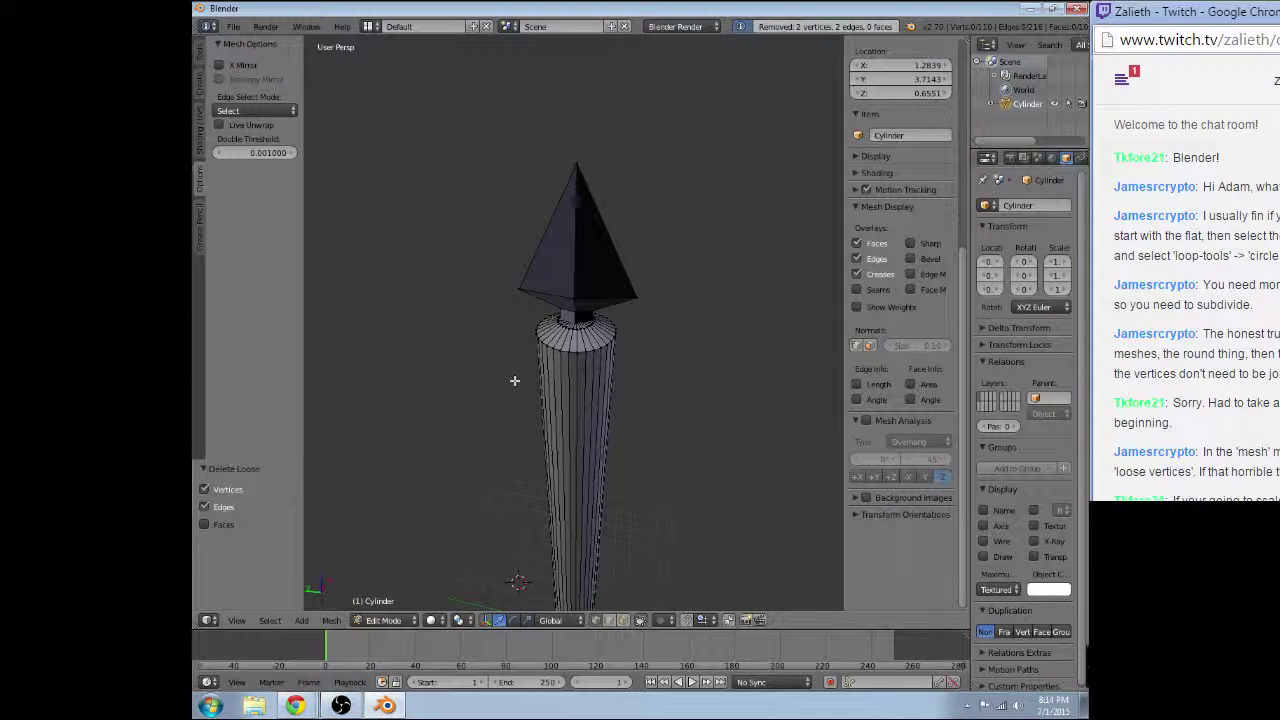
mouse_move(514, 380)
middle_mouse_down()
mouse_move(626, 429)
mouse_move(644, 410)
mouse_move(543, 457)
mouse_move(543, 416)
middle_mouse_up()
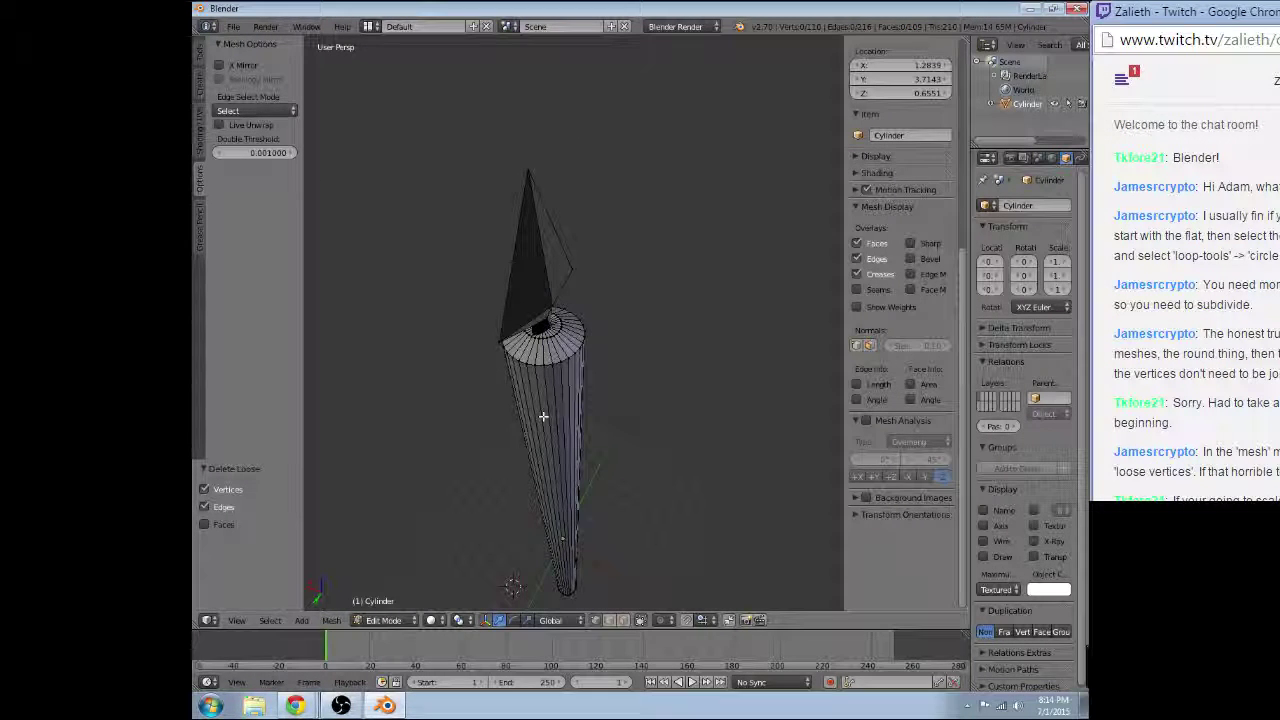
key("a")
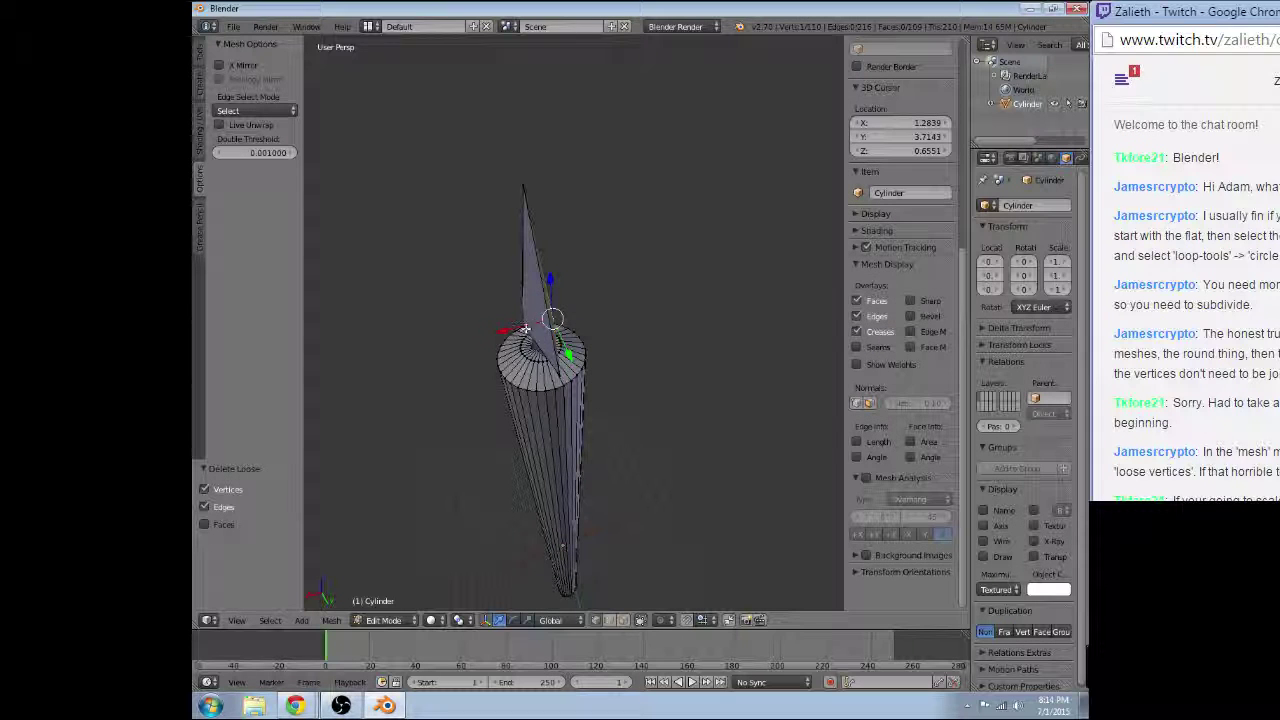
right_click(527, 327)
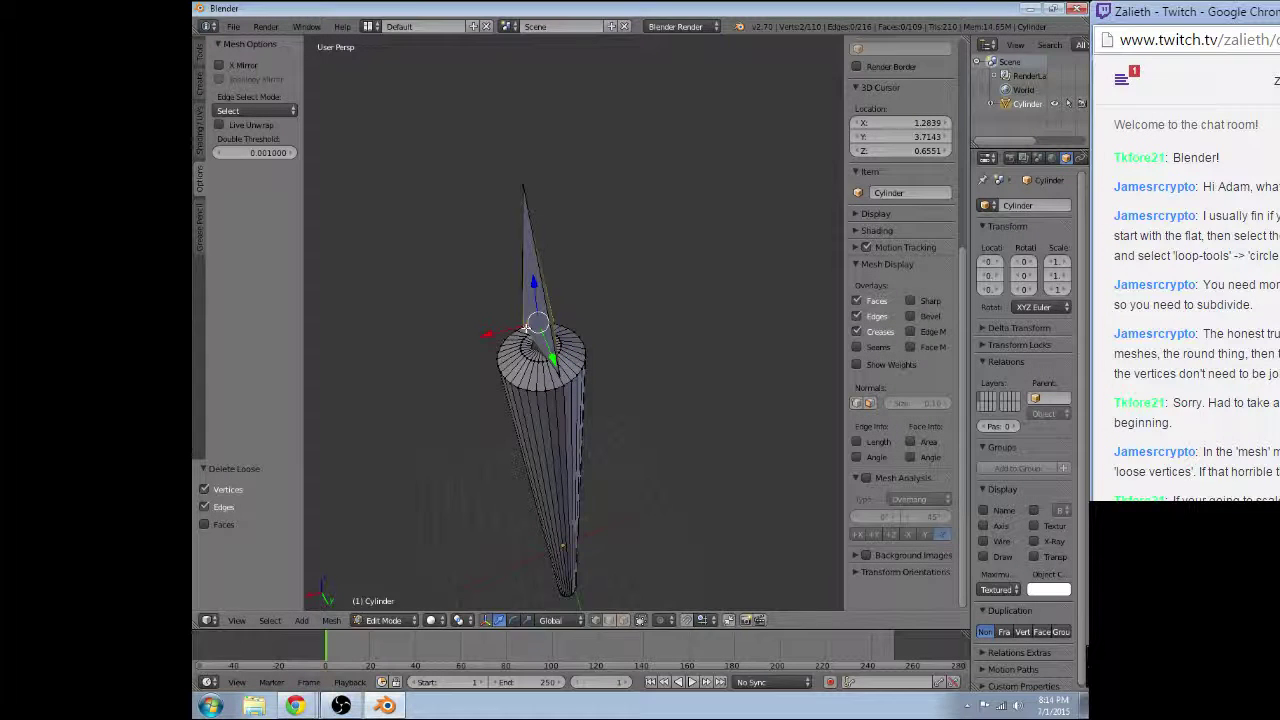
key("s")
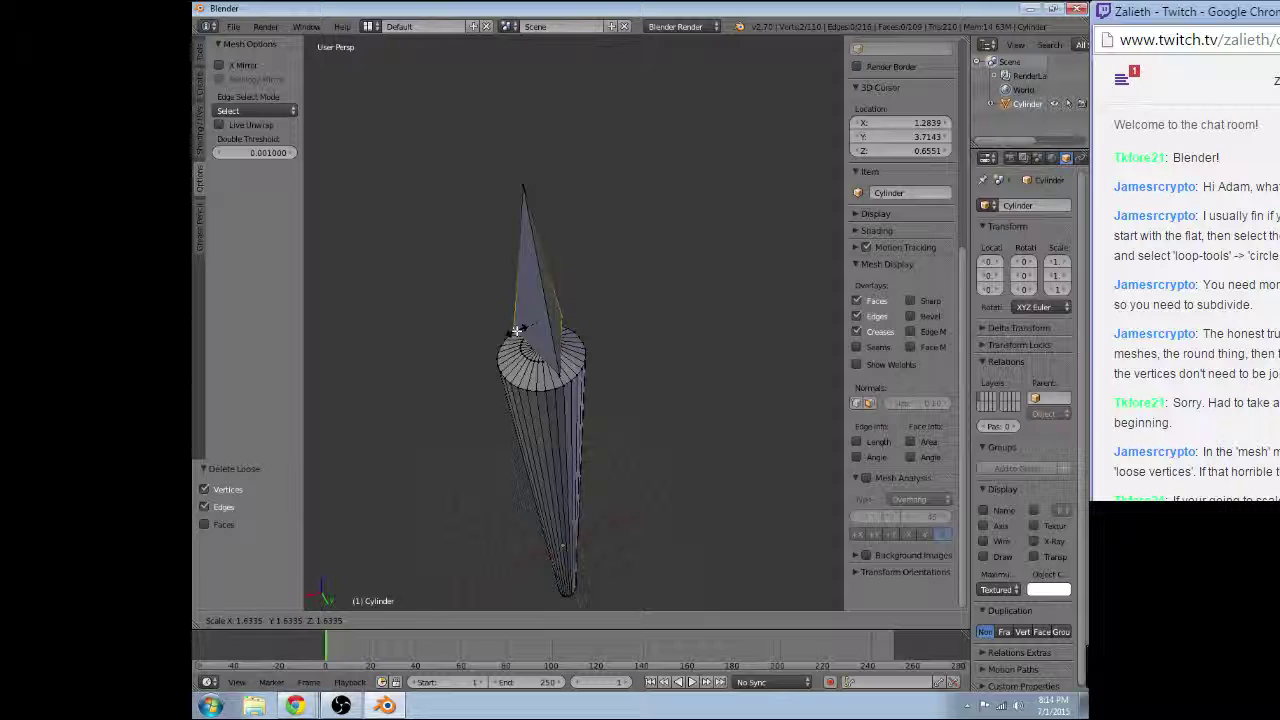
left_click(363, 294)
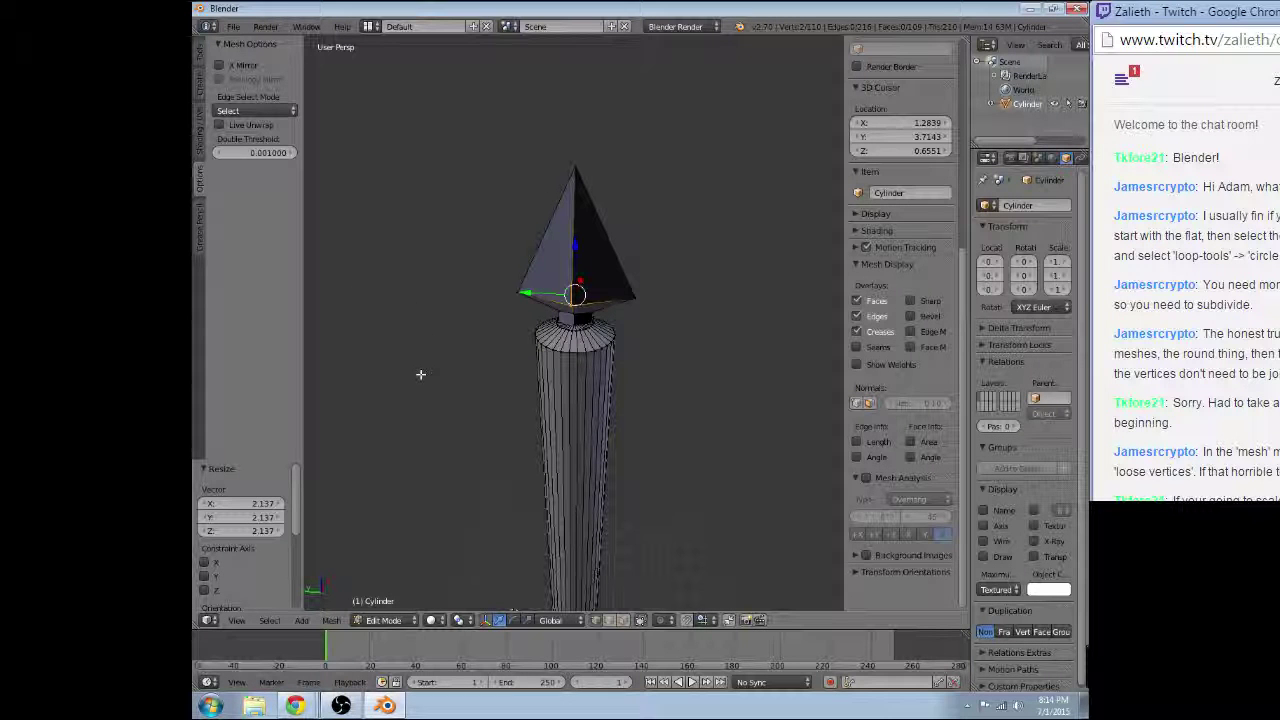
scroll(420, 374, "down", 1)
scroll(537, 352, "up", 2)
scroll(537, 352, "up", 2)
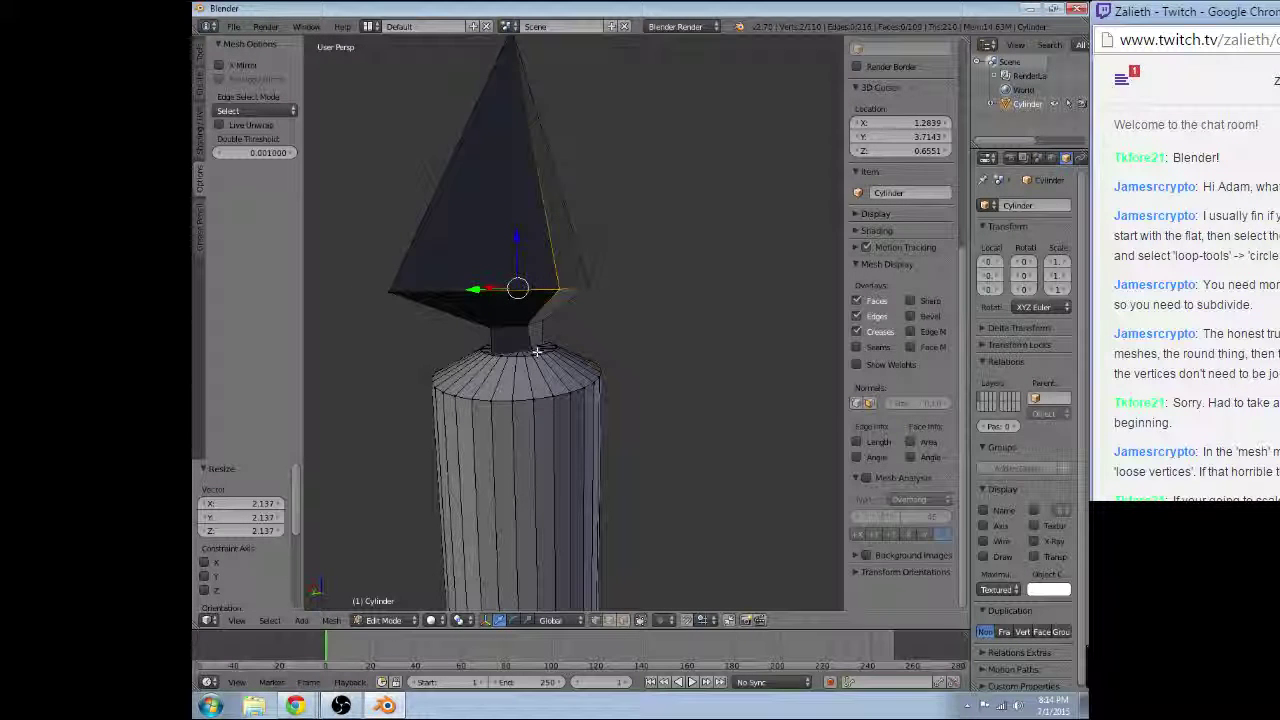
scroll(328, 405, "up", 3)
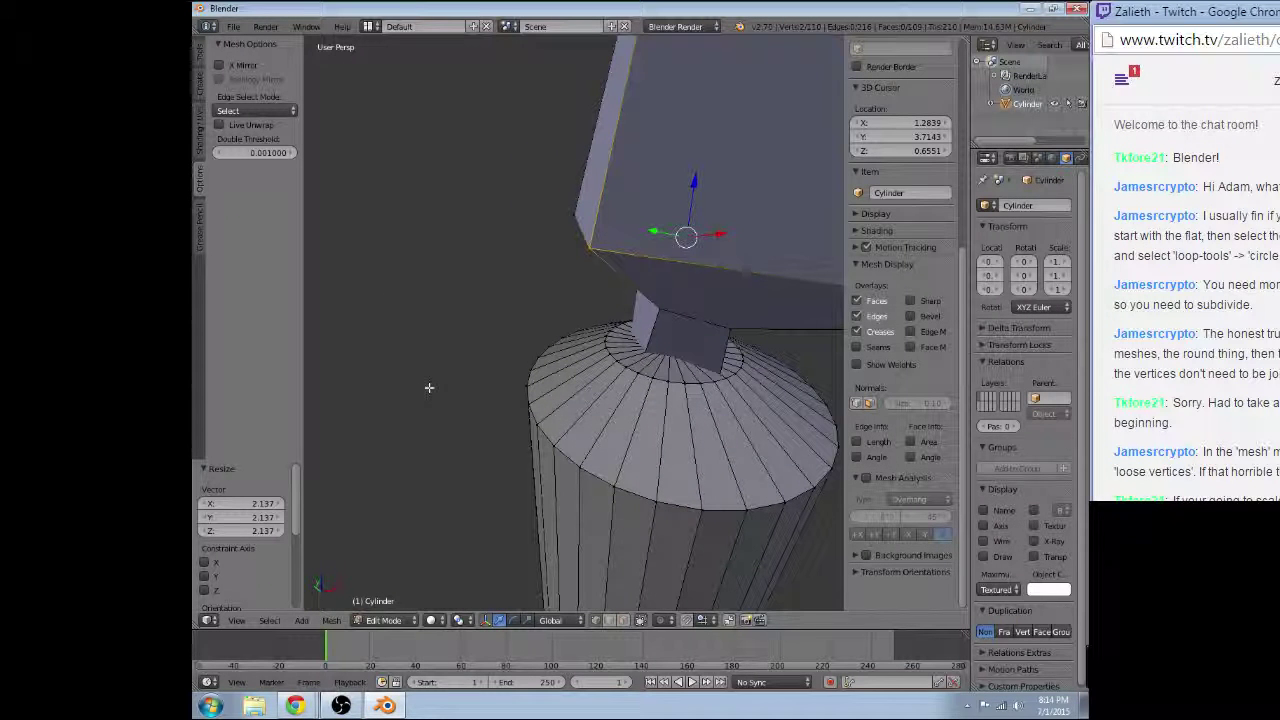
key("z")
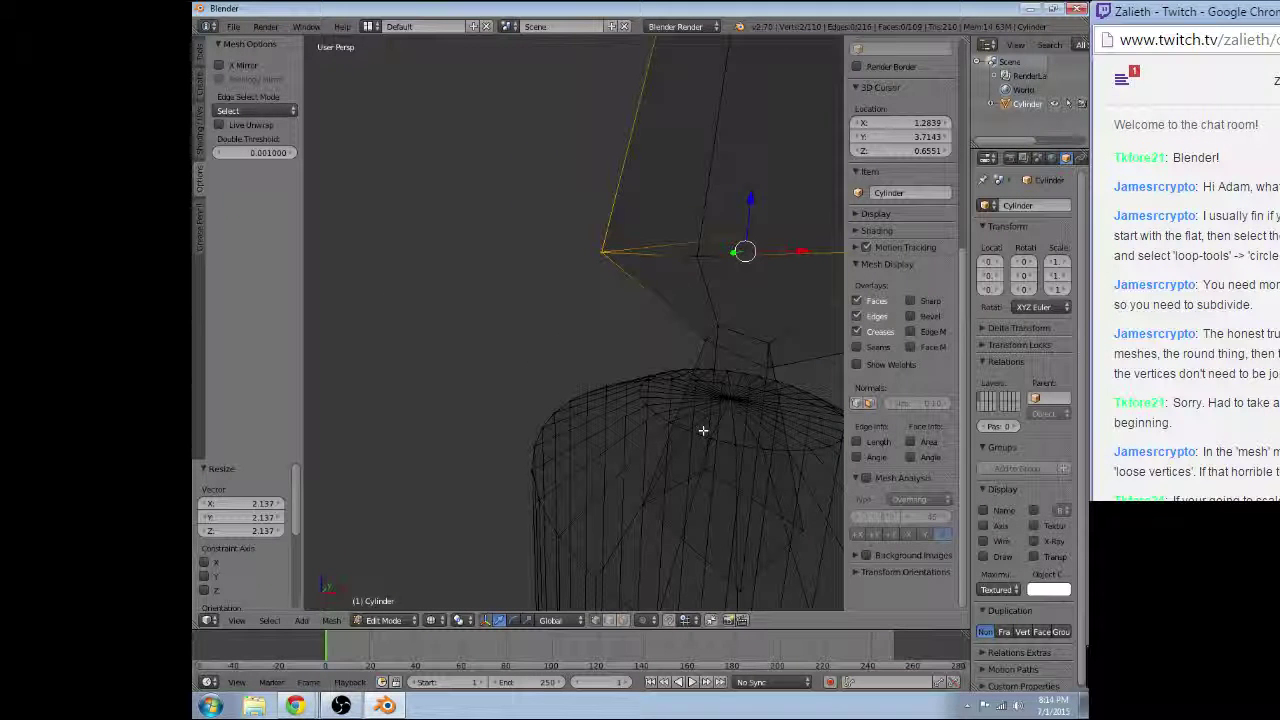
key("KP_Decimal")
key("z")
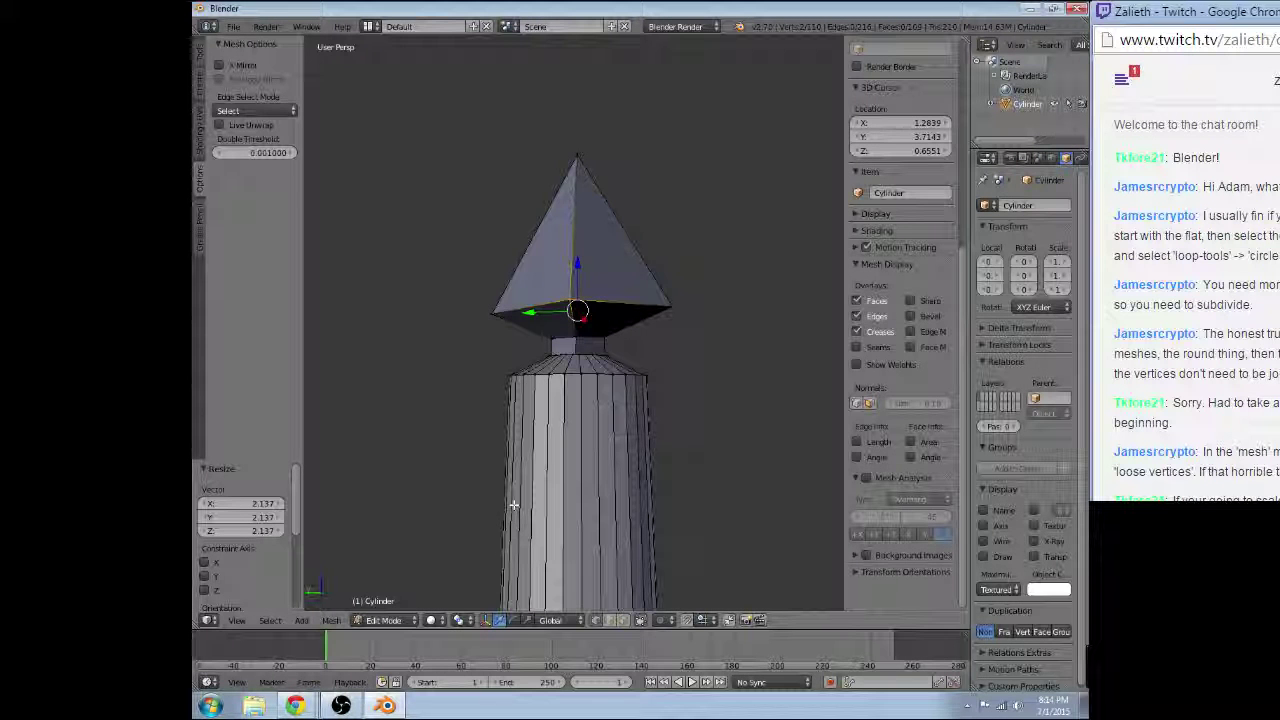
scroll(513, 505, "down", 8)
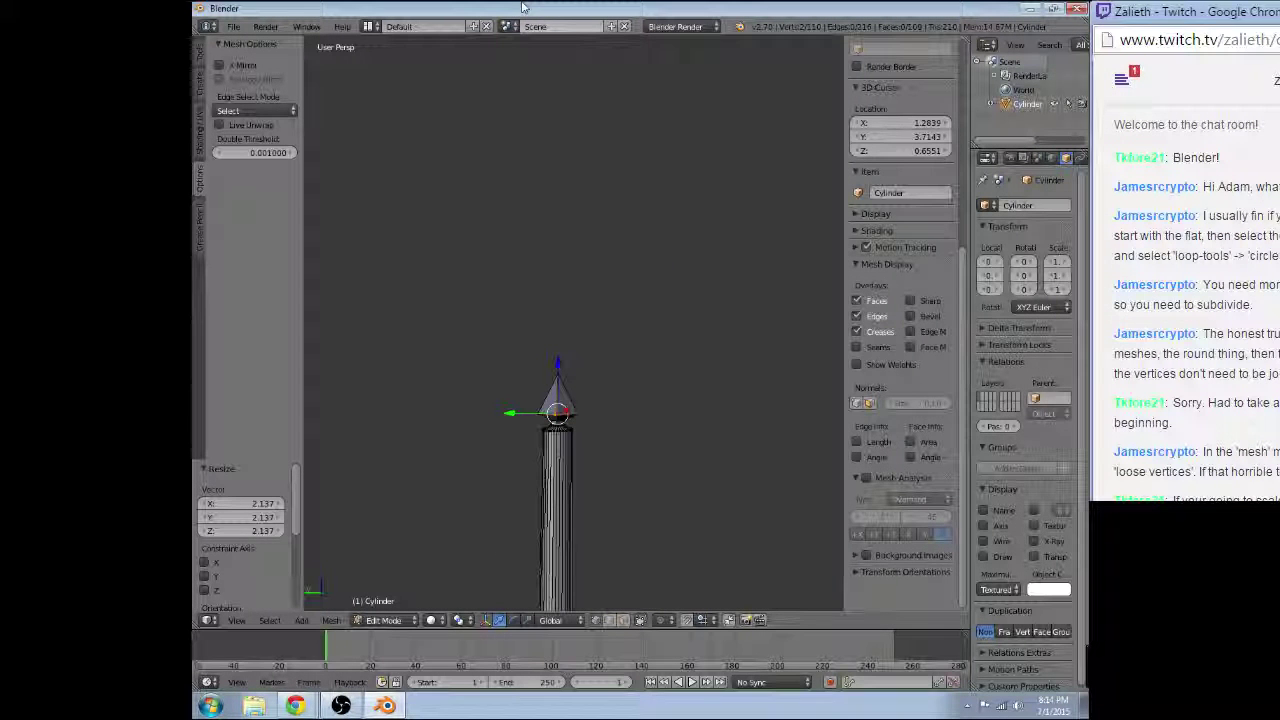
scroll(543, 103, "up", 3)
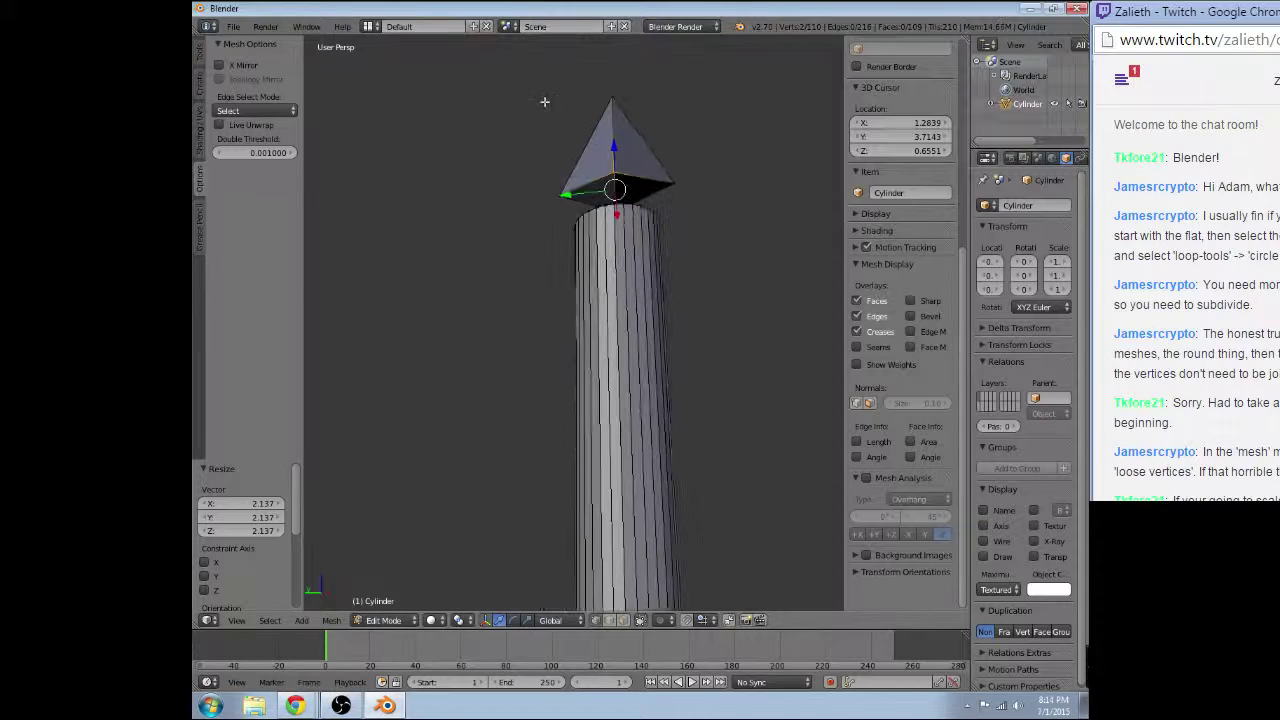
scroll(583, 161, "up", 3)
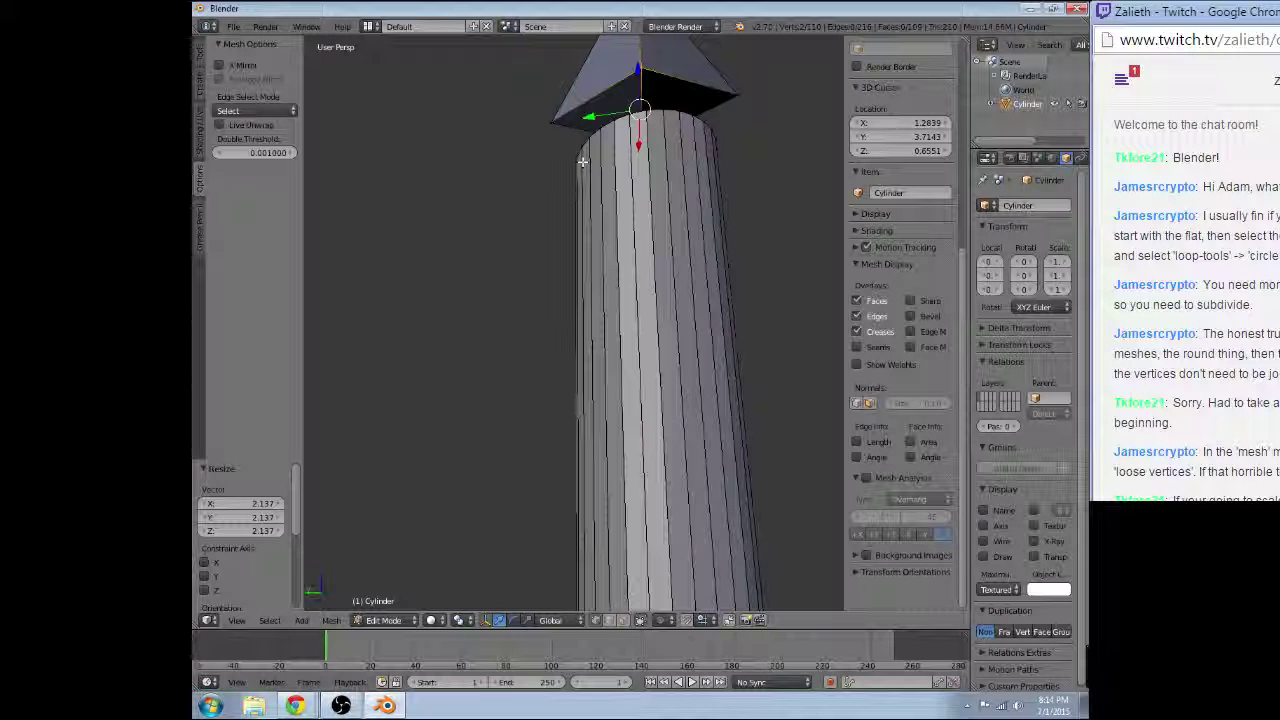
scroll(686, 209, "up", 2)
scroll(693, 213, "up", 1)
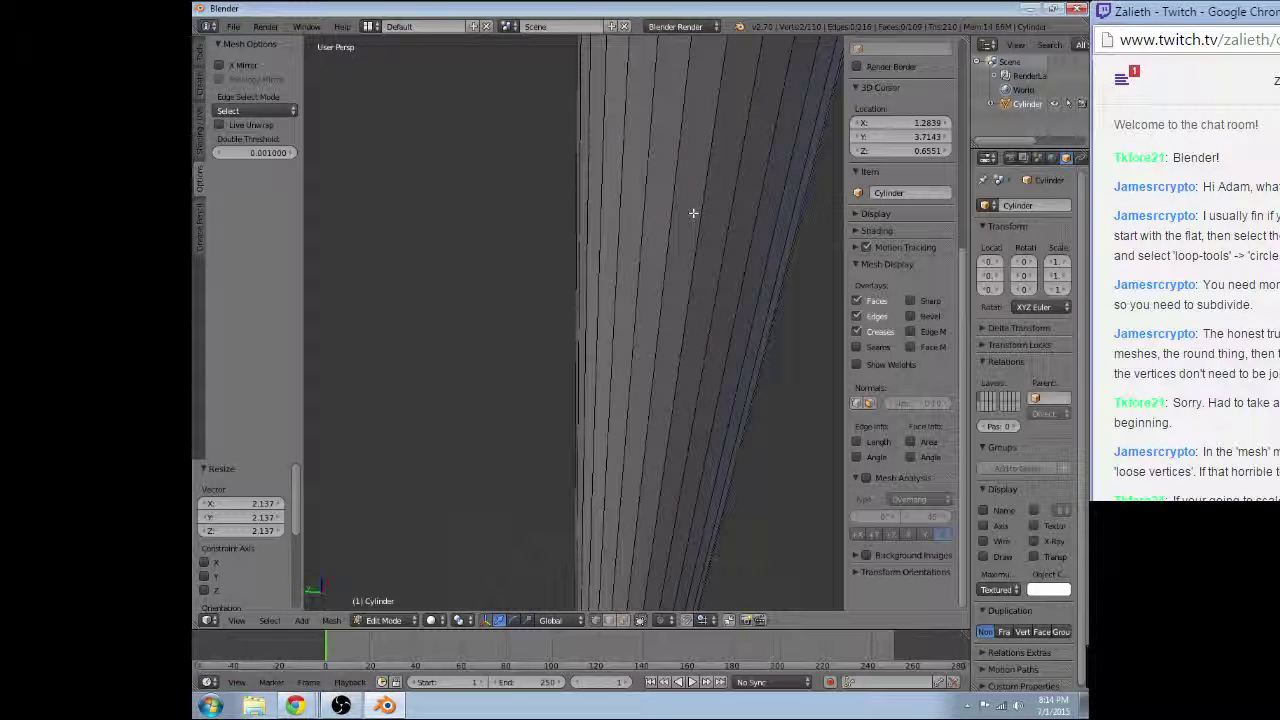
- Add a single centred edge loop around the shaft with a loop cut
scroll(693, 213, "down", 3)
key("ctrl+r")
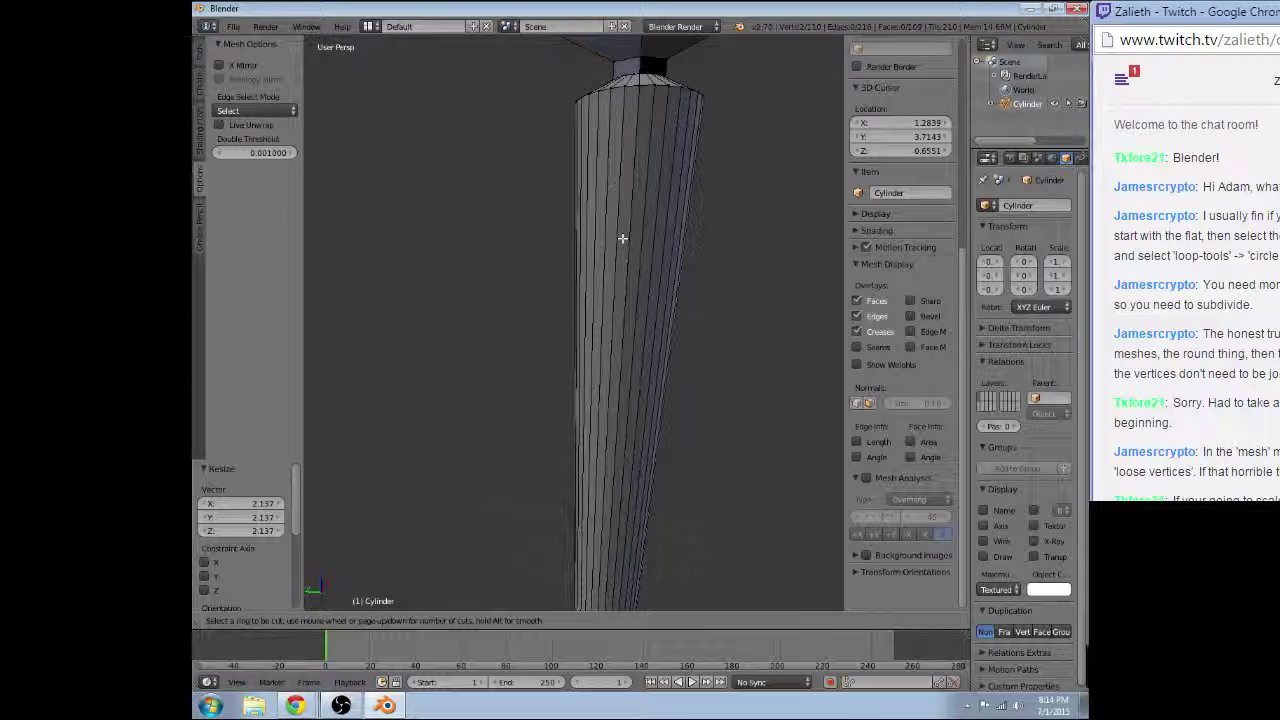
left_click(622, 238)
right_click(622, 238)
- Add five more loop cuts along the shaft, bringing the mesh to 270 vertices
scroll(621, 300, "down", 3)
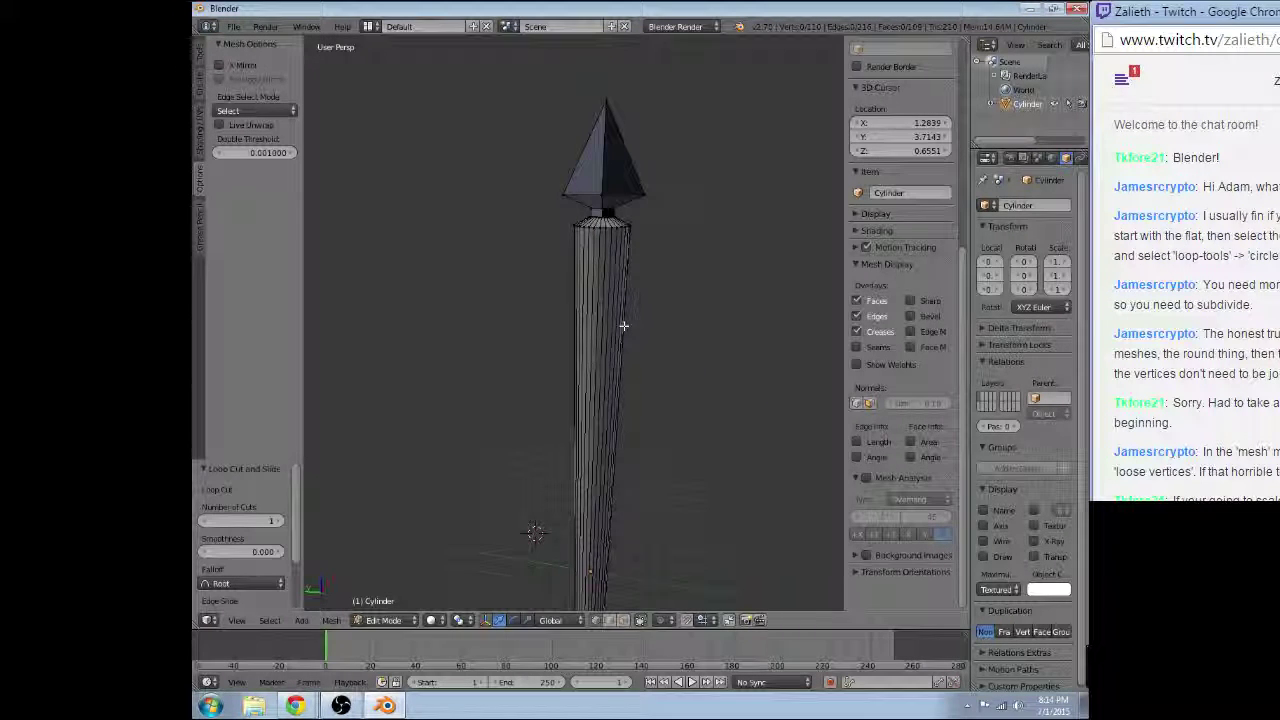
key("ctrl+r")
scroll(595, 358, "up", 1)
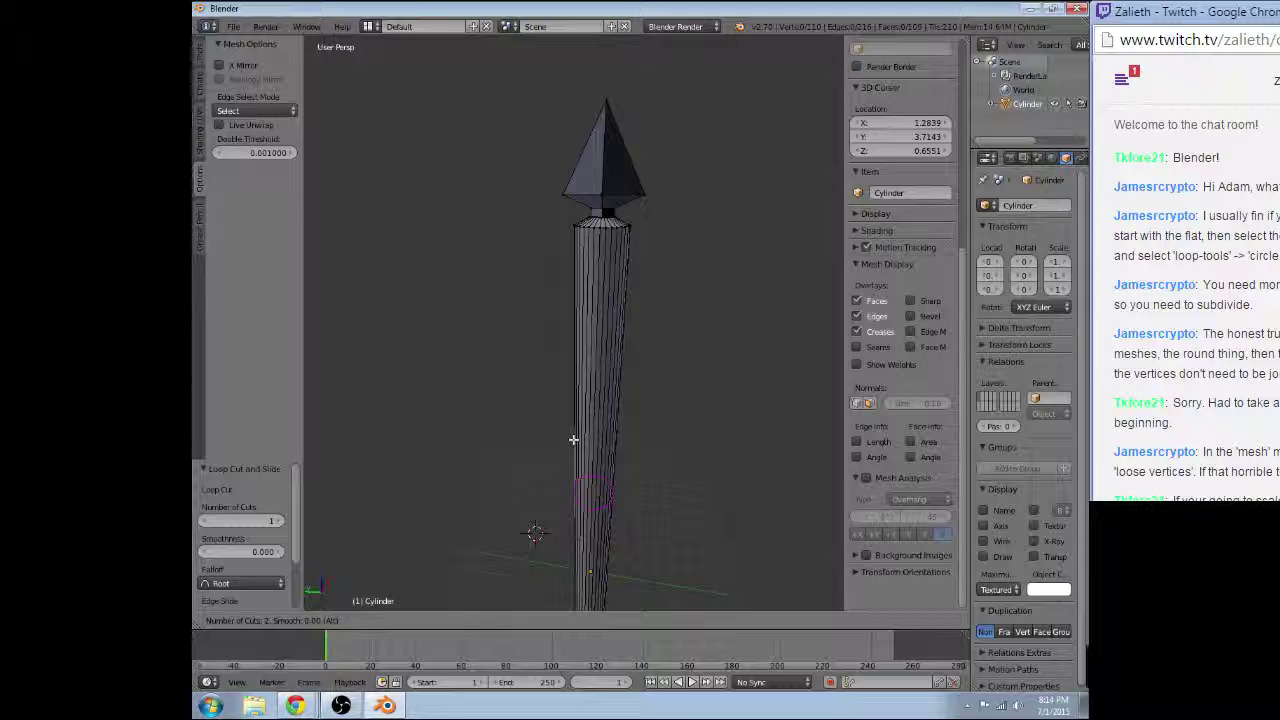
left_click(572, 441)
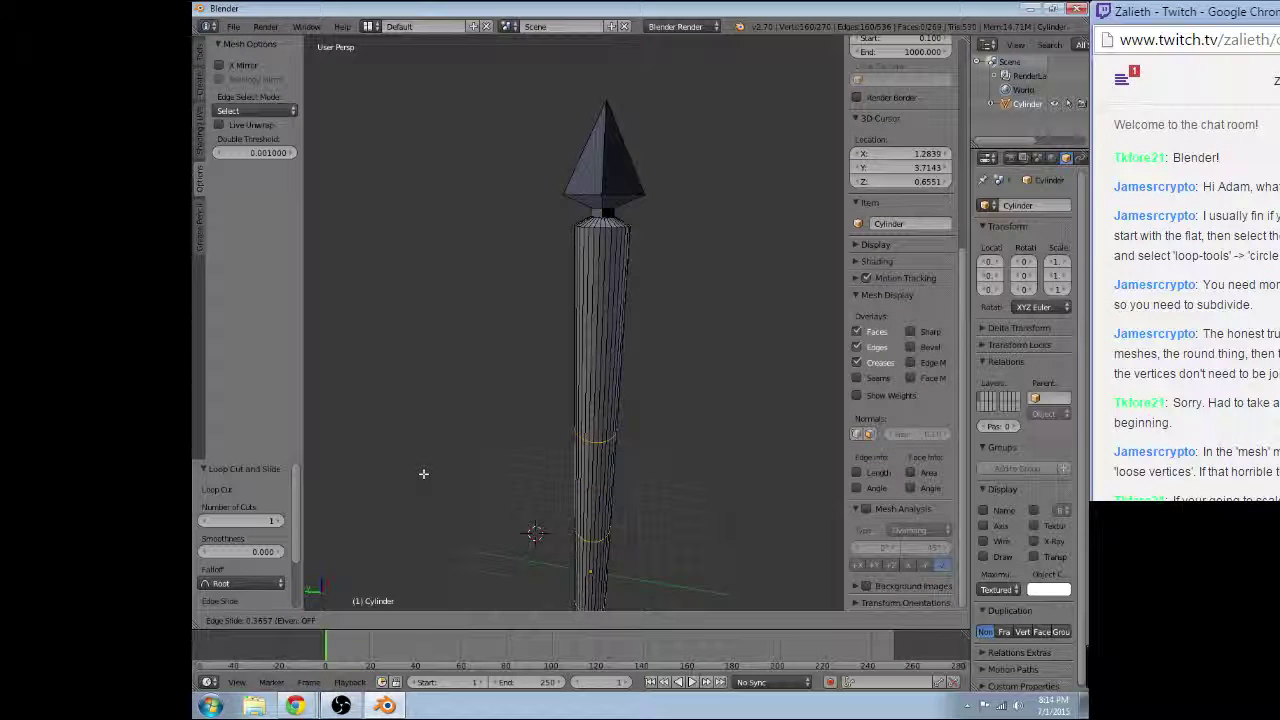
left_click(551, 413)
middle_click_drag(551, 413, 570, 380)
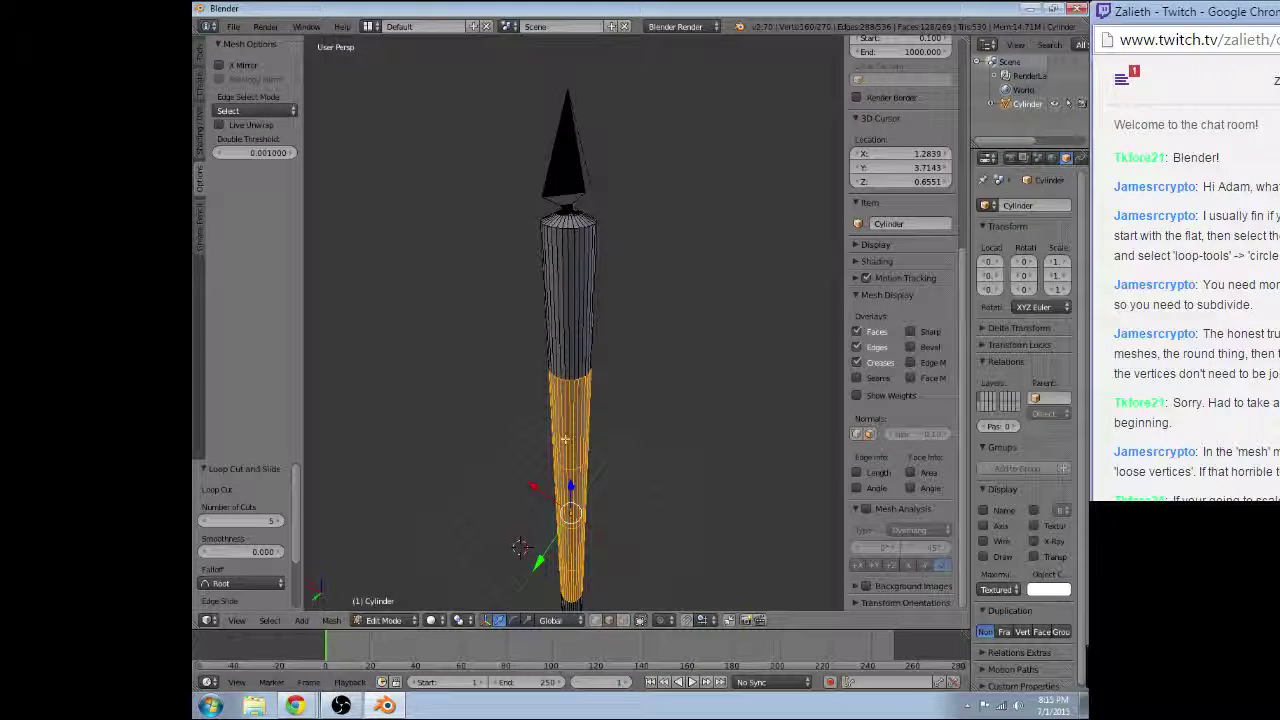
- Select one shaft edge loop and start moving it along the Z axis
left_click(570, 332, "alt")
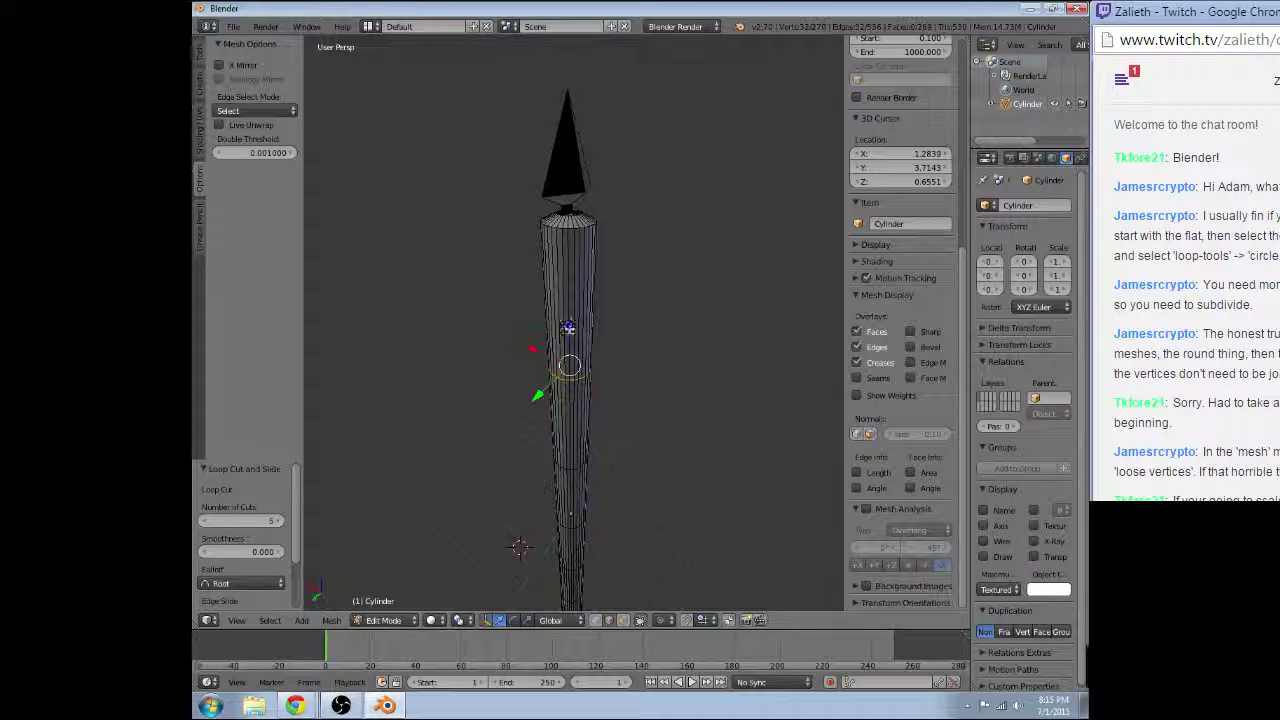
key("g")
key("z")
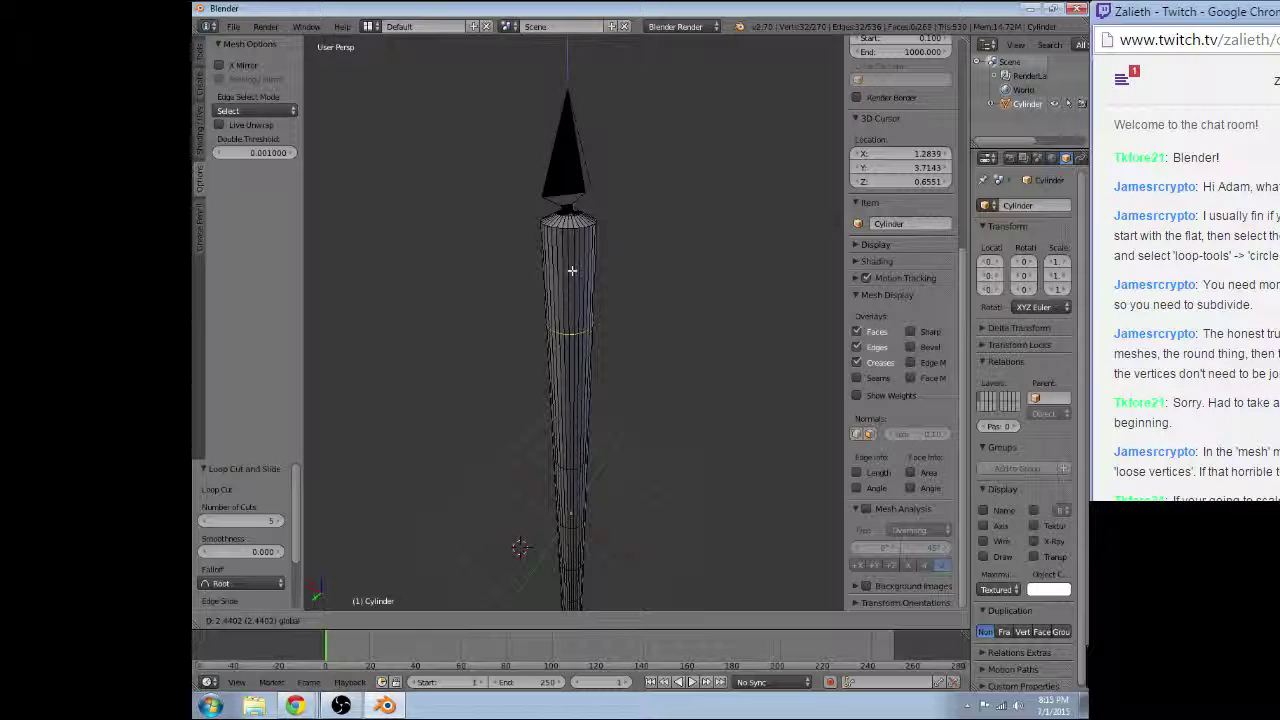
- Raise the edge loop 11.361 units near the spearhead and scale it smaller
left_click(570, 188)
mouse_move(575, 190)
middle_mouse_down()
mouse_move(666, 195)
mouse_move(651, 217)
mouse_move(546, 251)
middle_mouse_up()
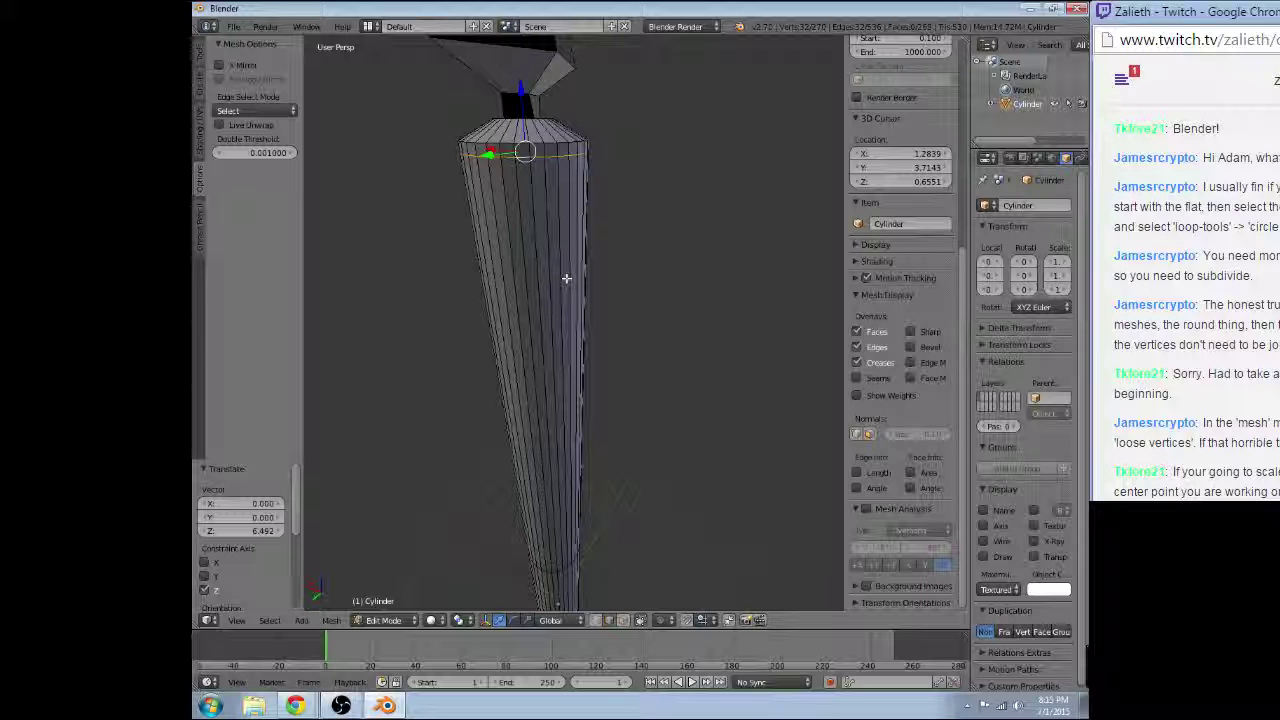
key("s")
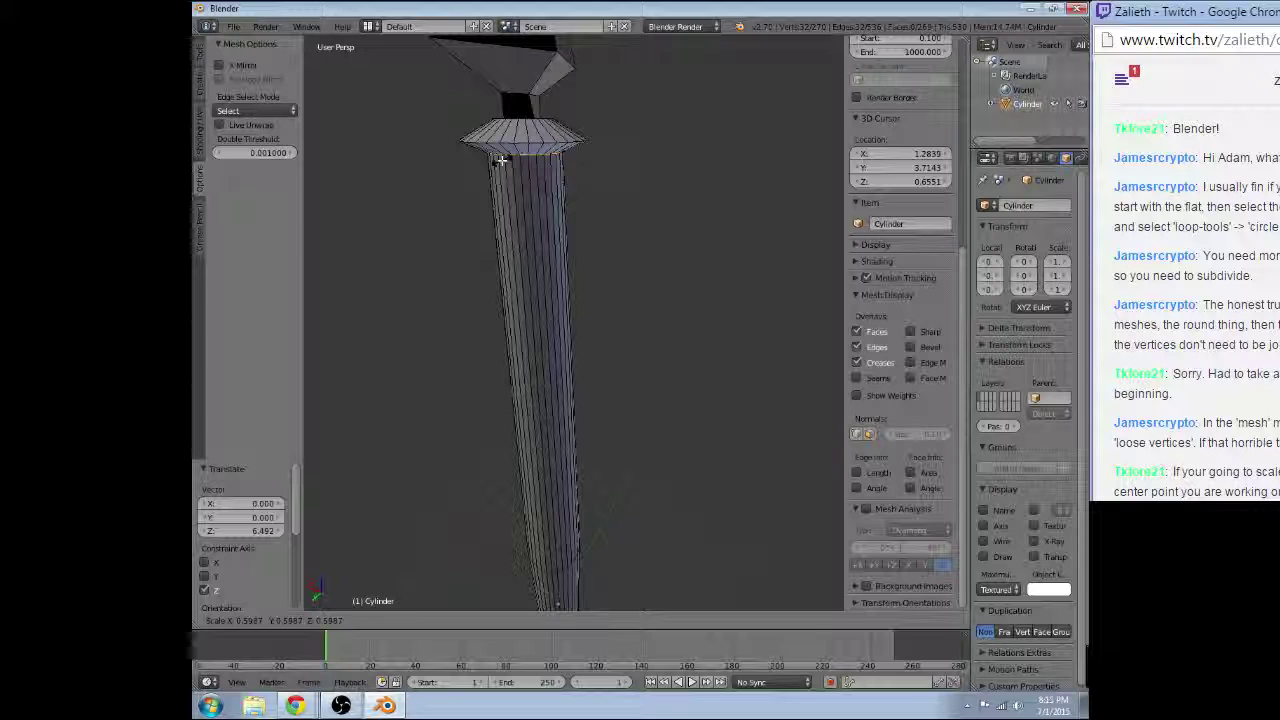
left_click(475, 280)
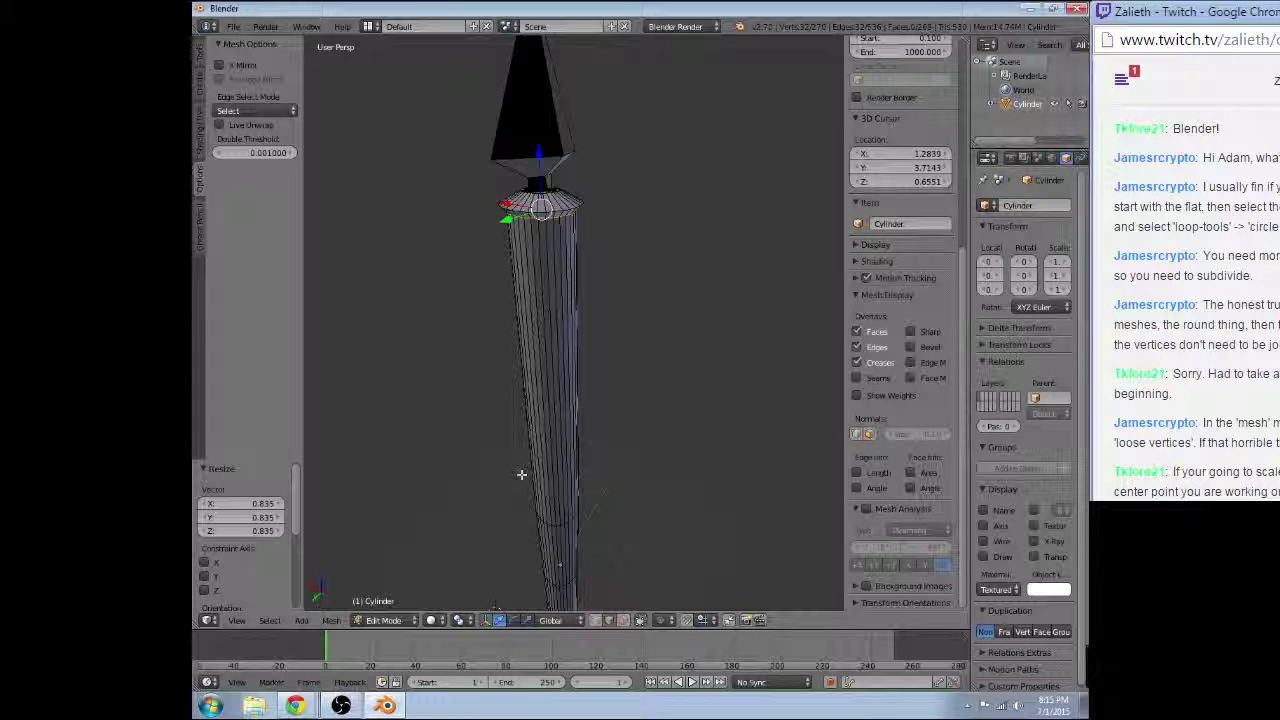
- Move another loop higher up the shaft along Z and begin shrinking it to about 0.6
middle_click_drag(521, 474, 558, 407)
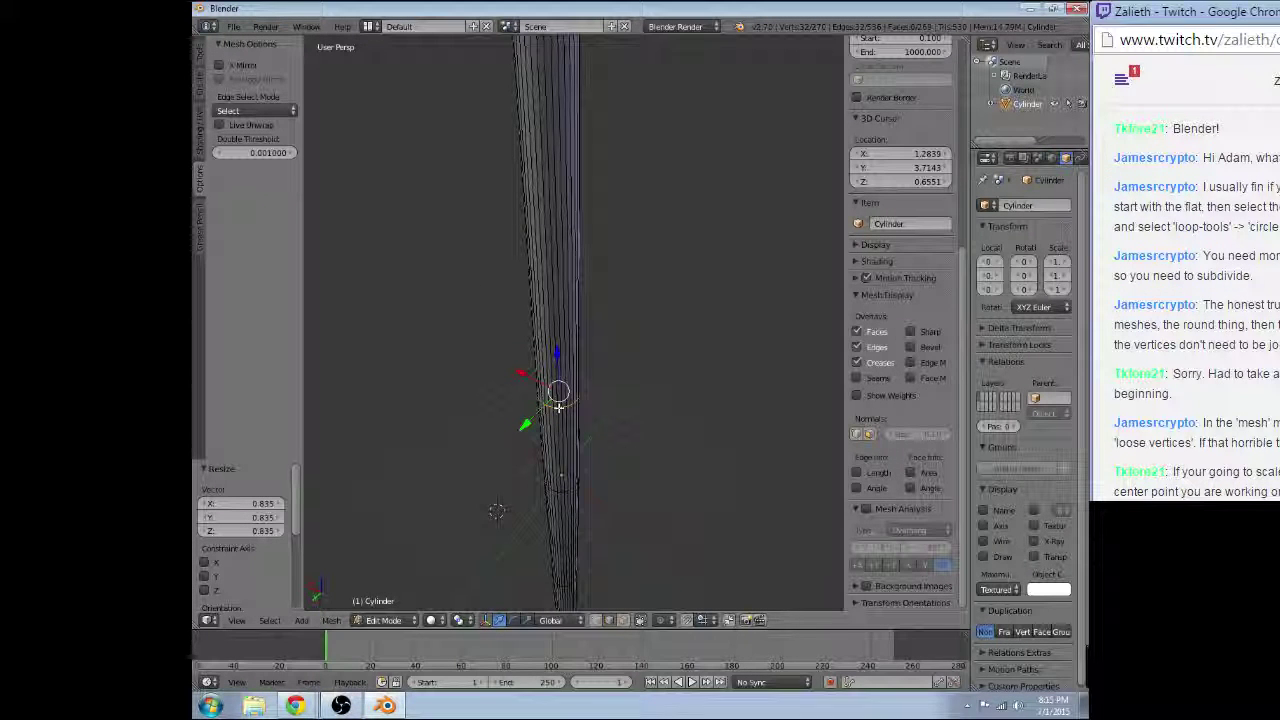
key("g")
key("z")
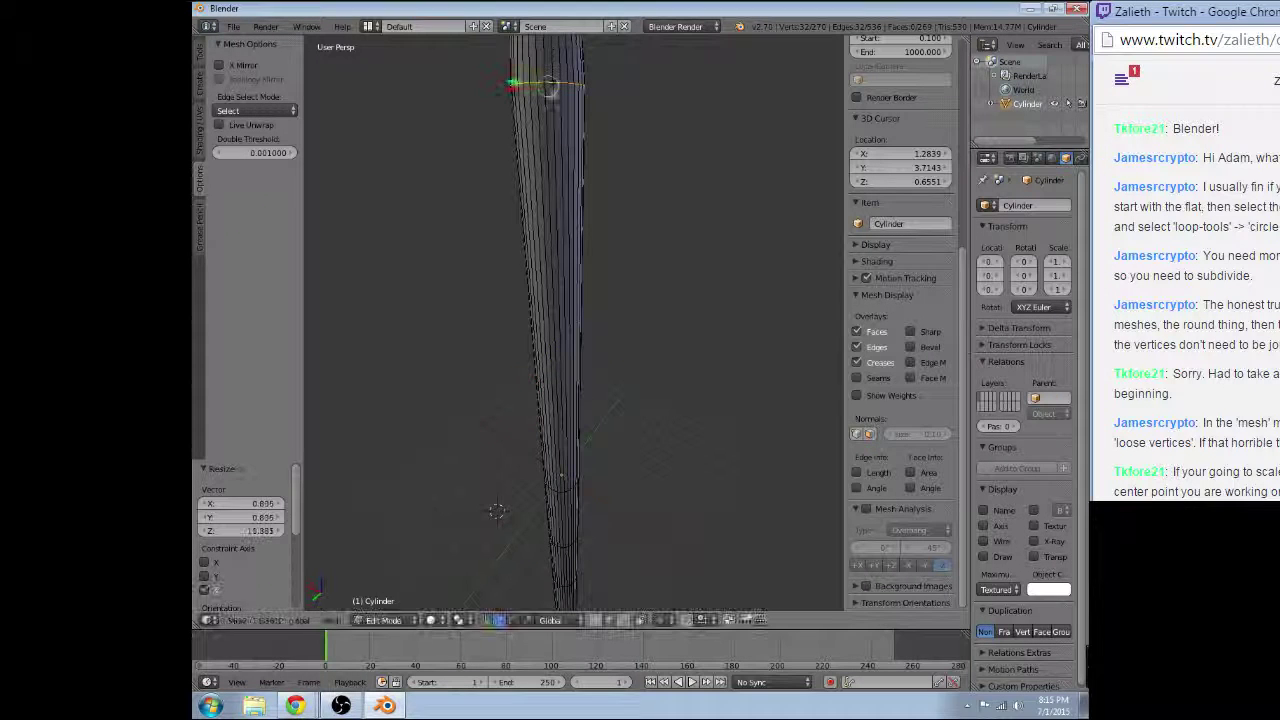
left_click(492, 150)
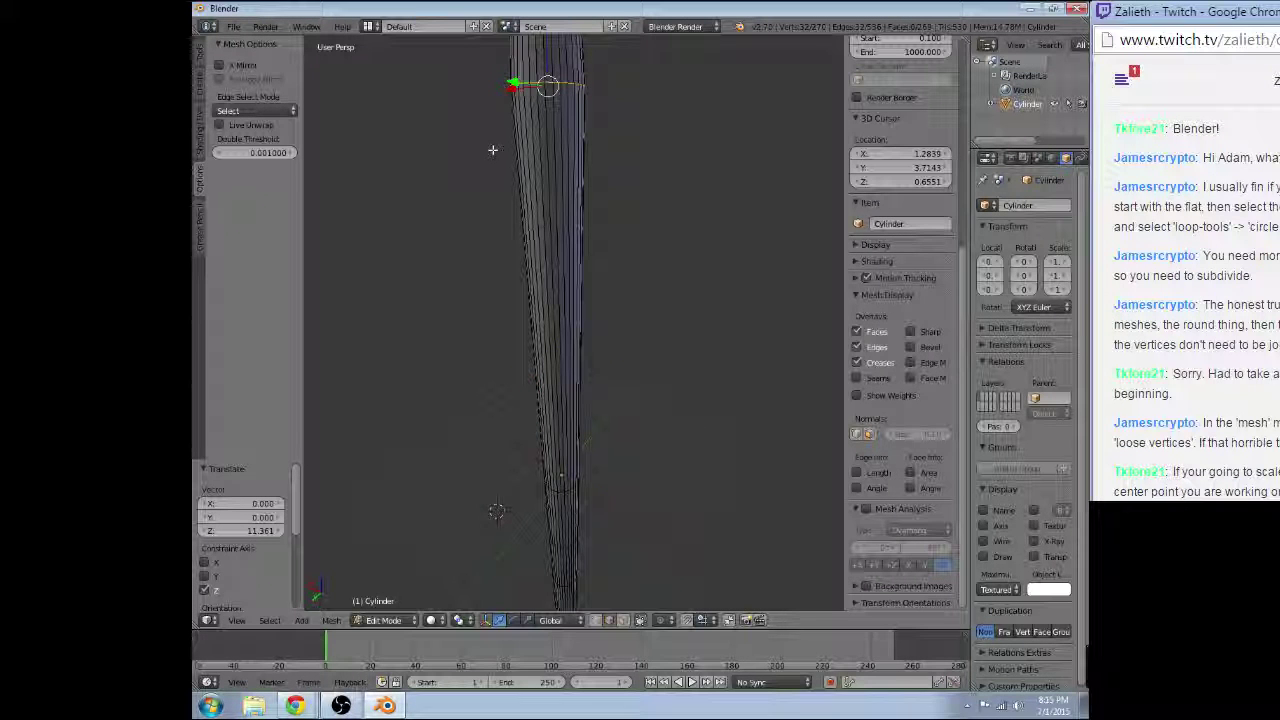
middle_click_drag(492, 150, 541, 193)
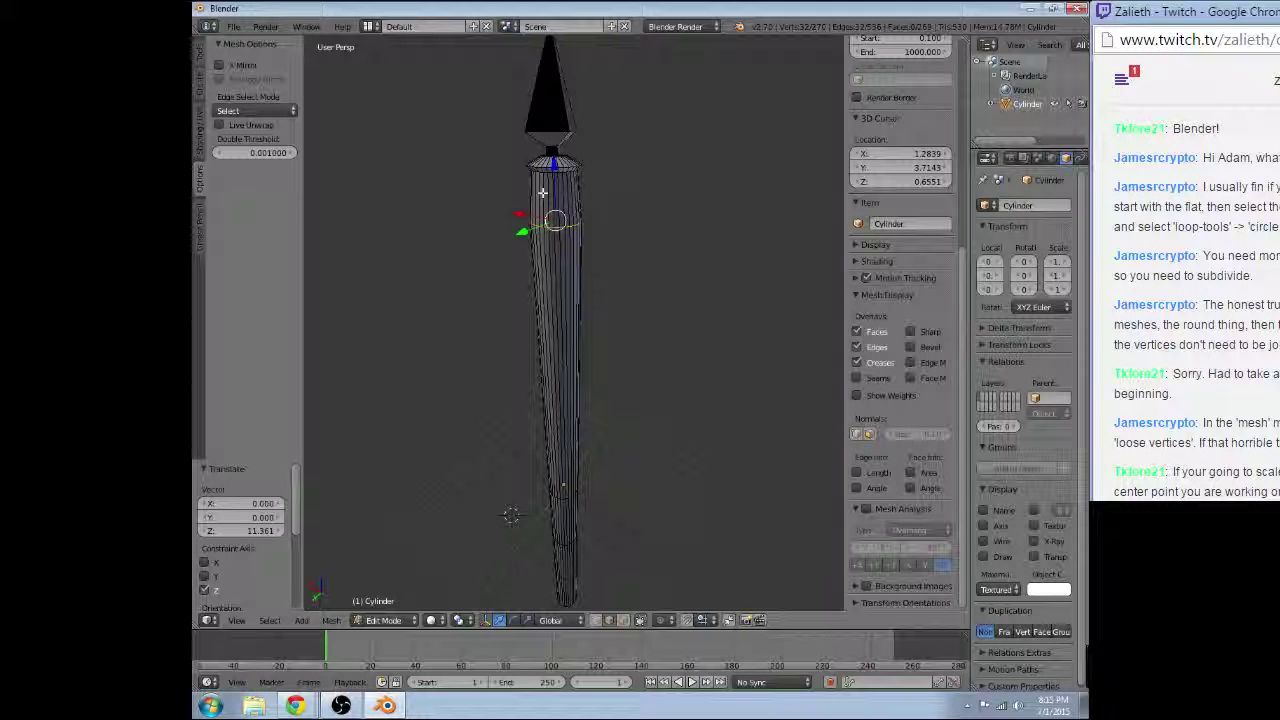
key("s")
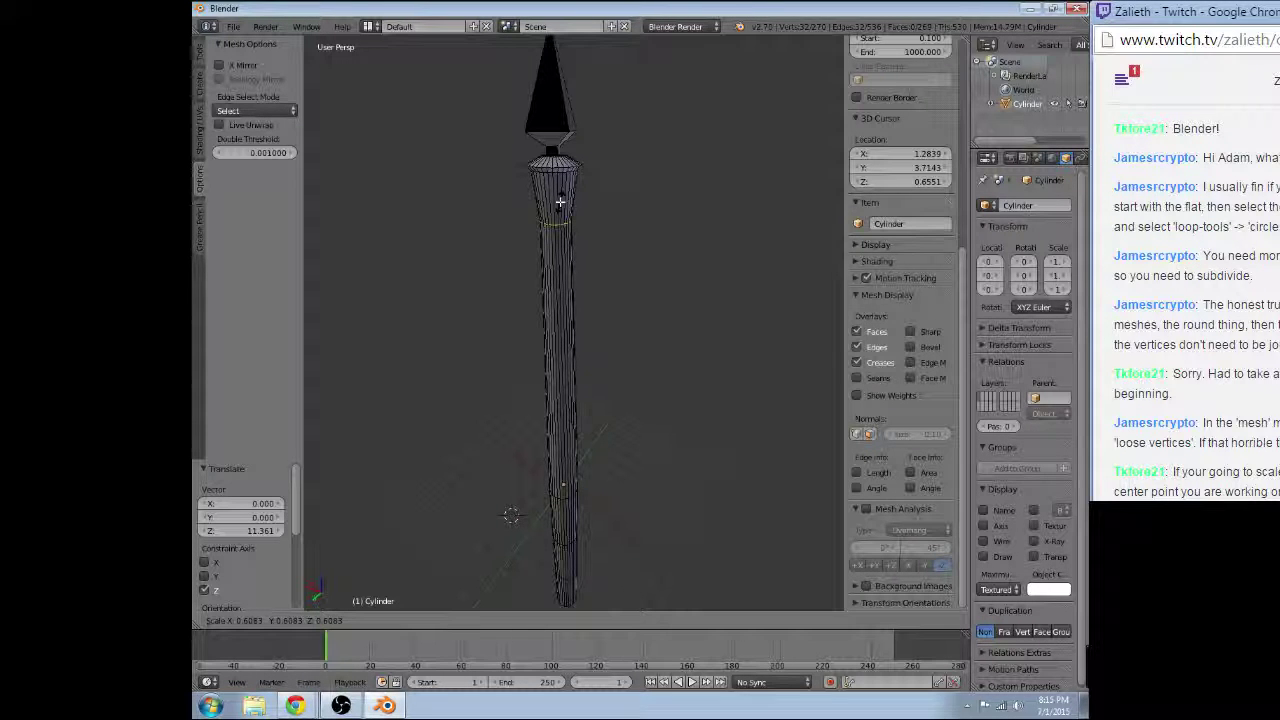
- Shrink the upper loop to 0.631, then drag the selected loops 5.635 units down the shaft
left_click(560, 202)
key("KP_Decimal")
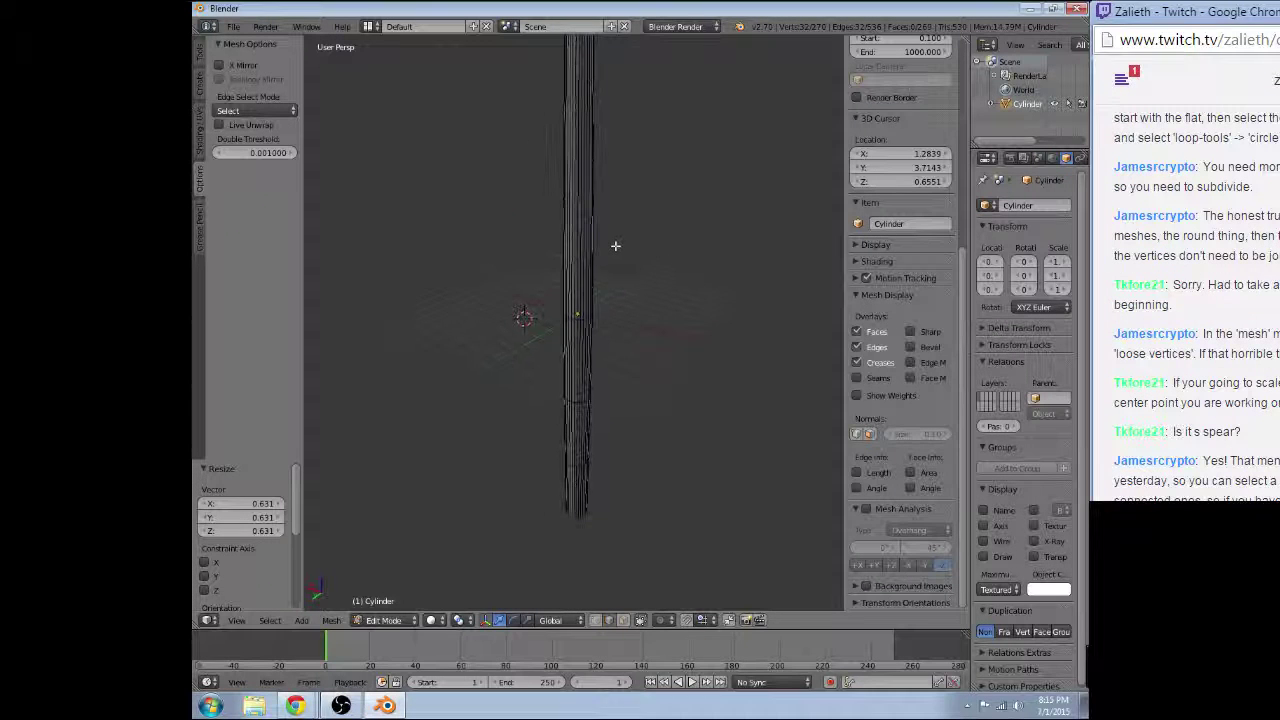
key("ctrl+space")
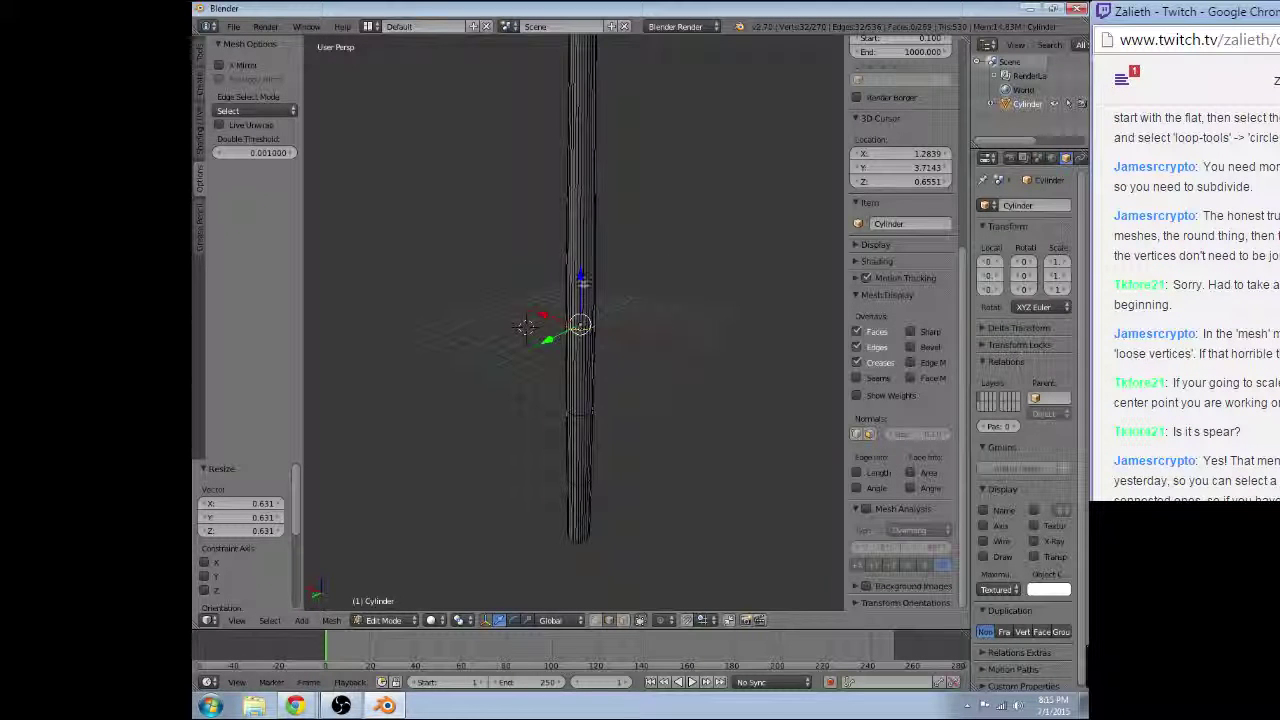
left_click_drag(583, 286, 563, 469)
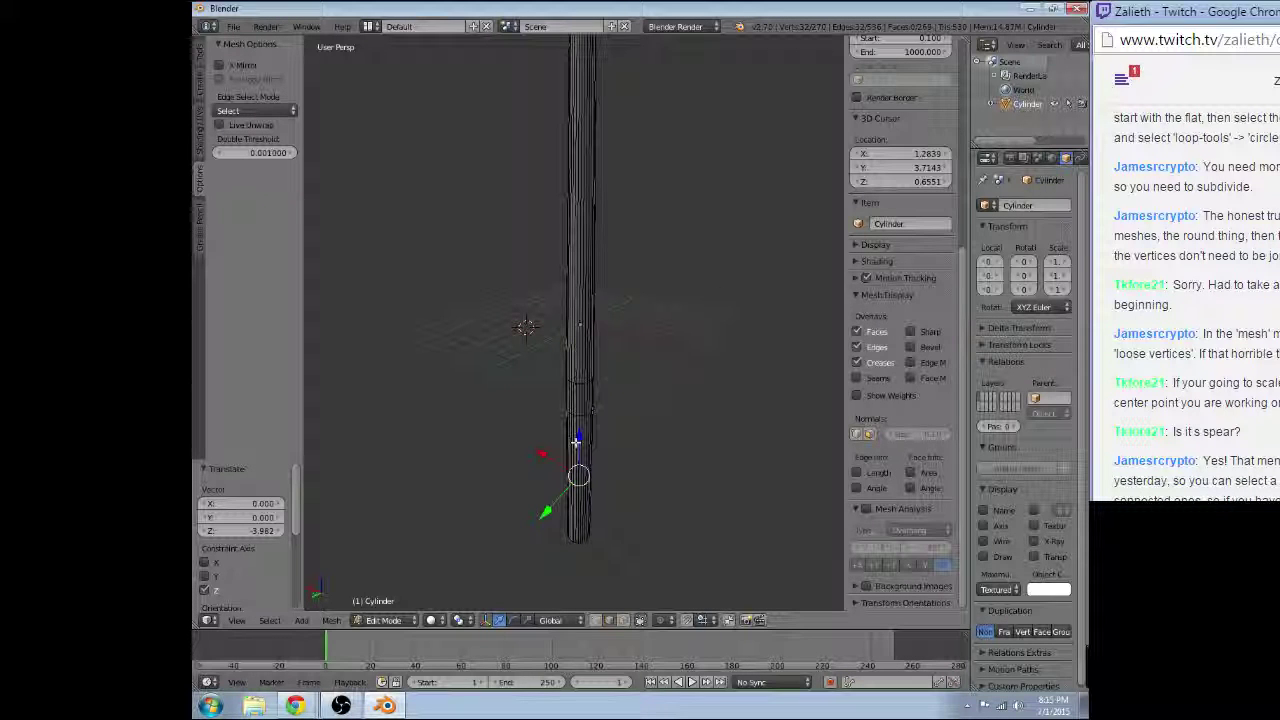
left_click_drag(577, 440, 578, 488)
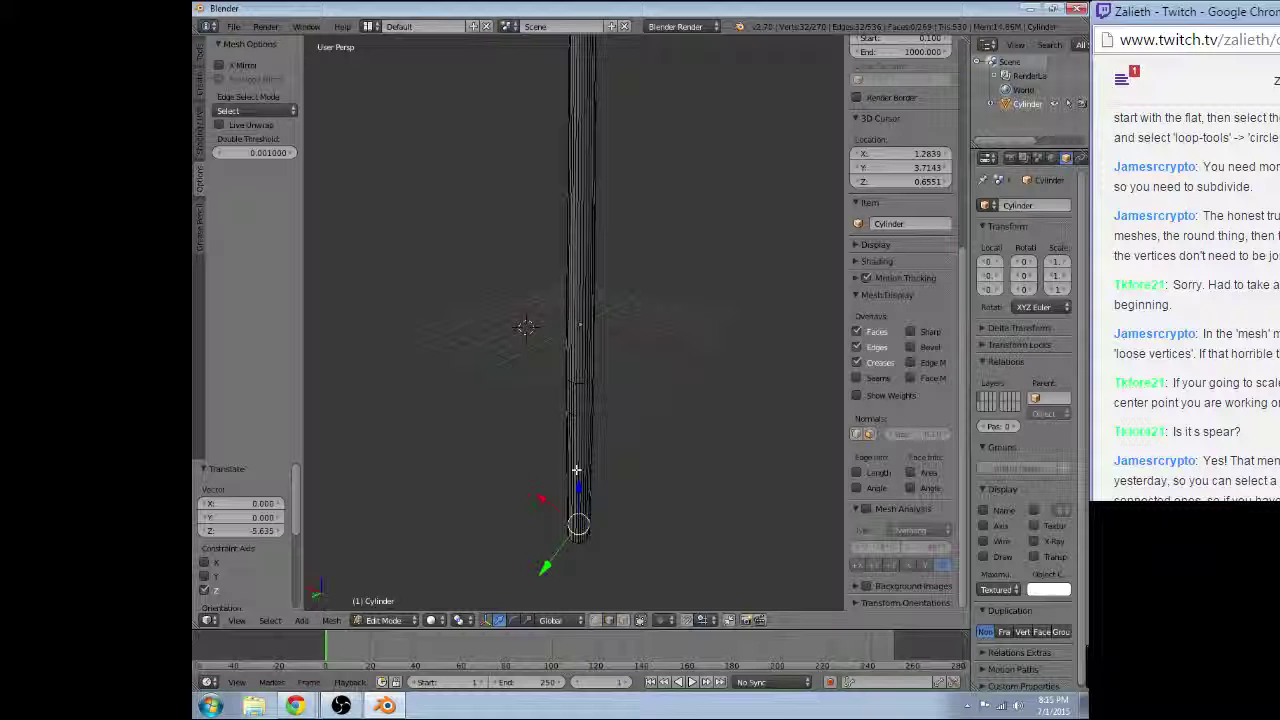
- Select another edge loop and vertices near the bottom of the shaft
right_click(579, 420, "alt")
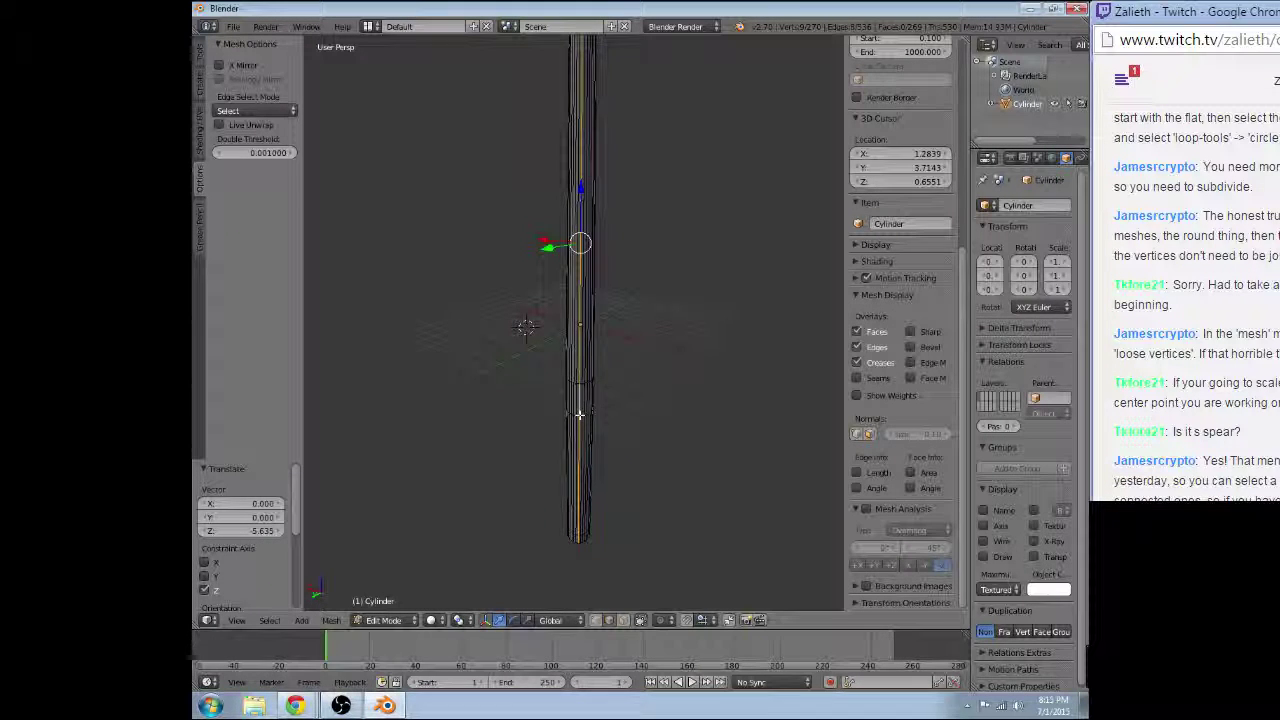
right_click(579, 413)
scroll(580, 420, "up", 2)
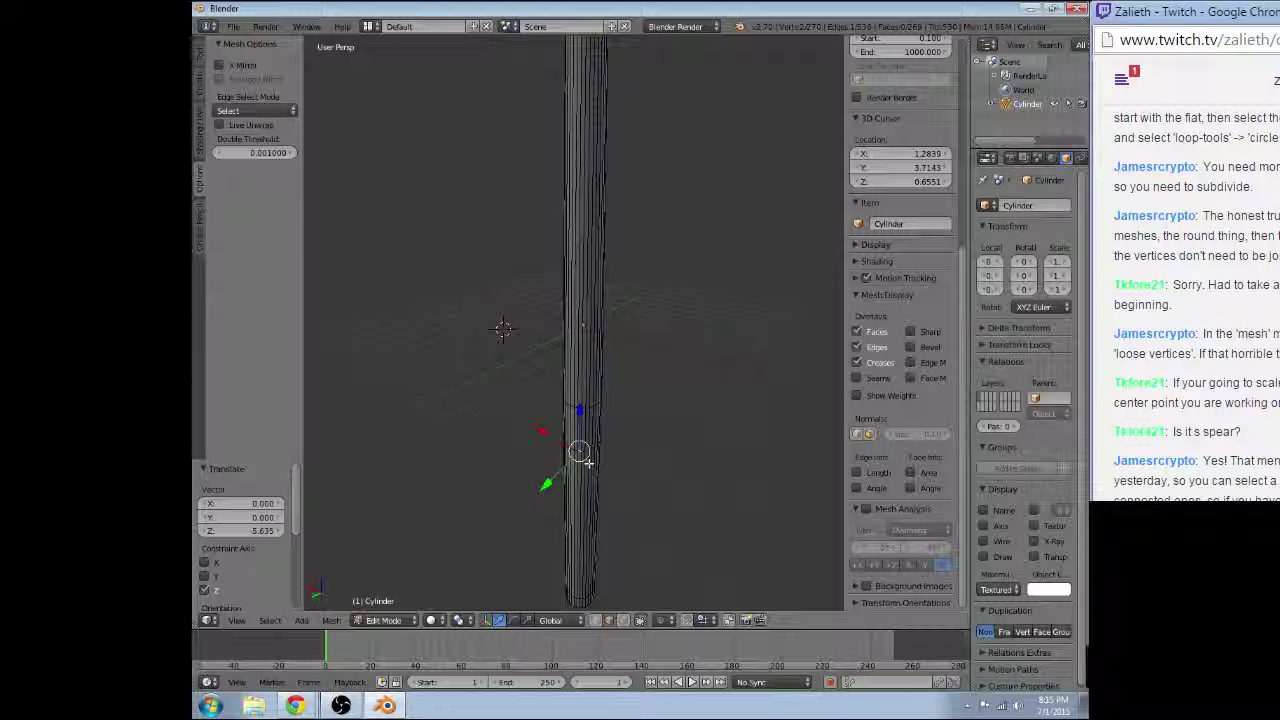
middle_click_drag(580, 452, 592, 348)
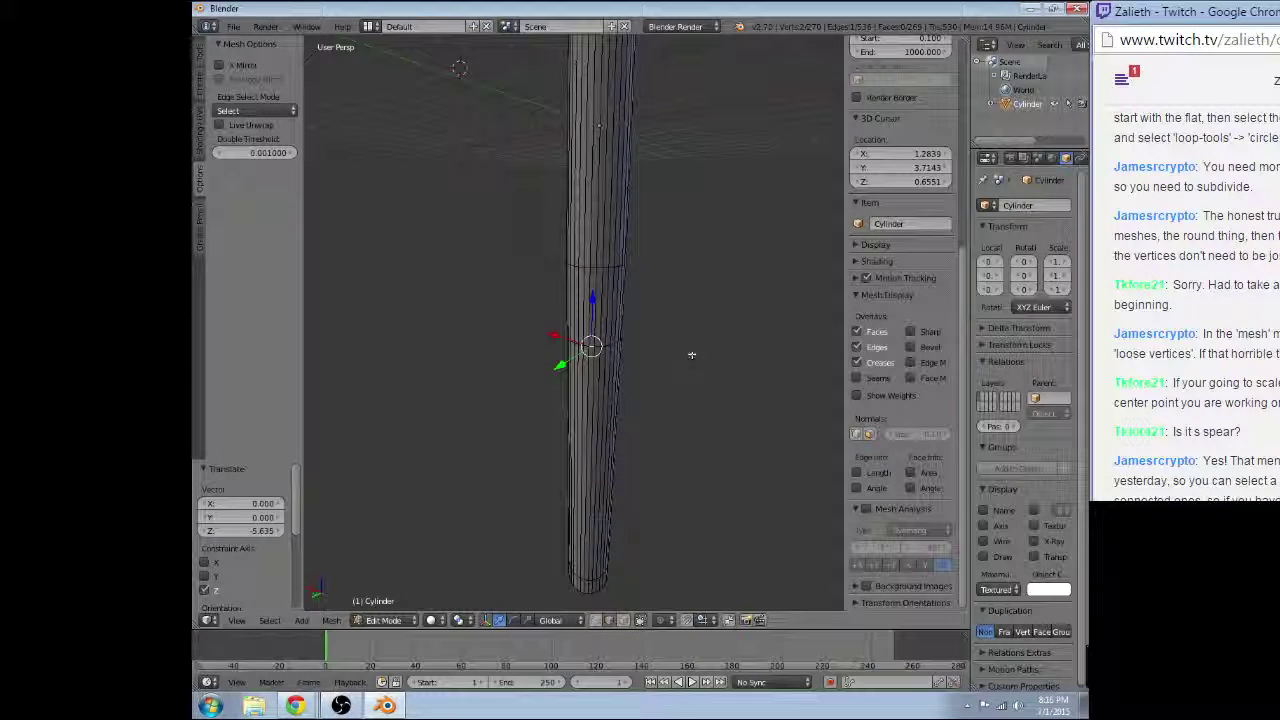
right_click(592, 345)
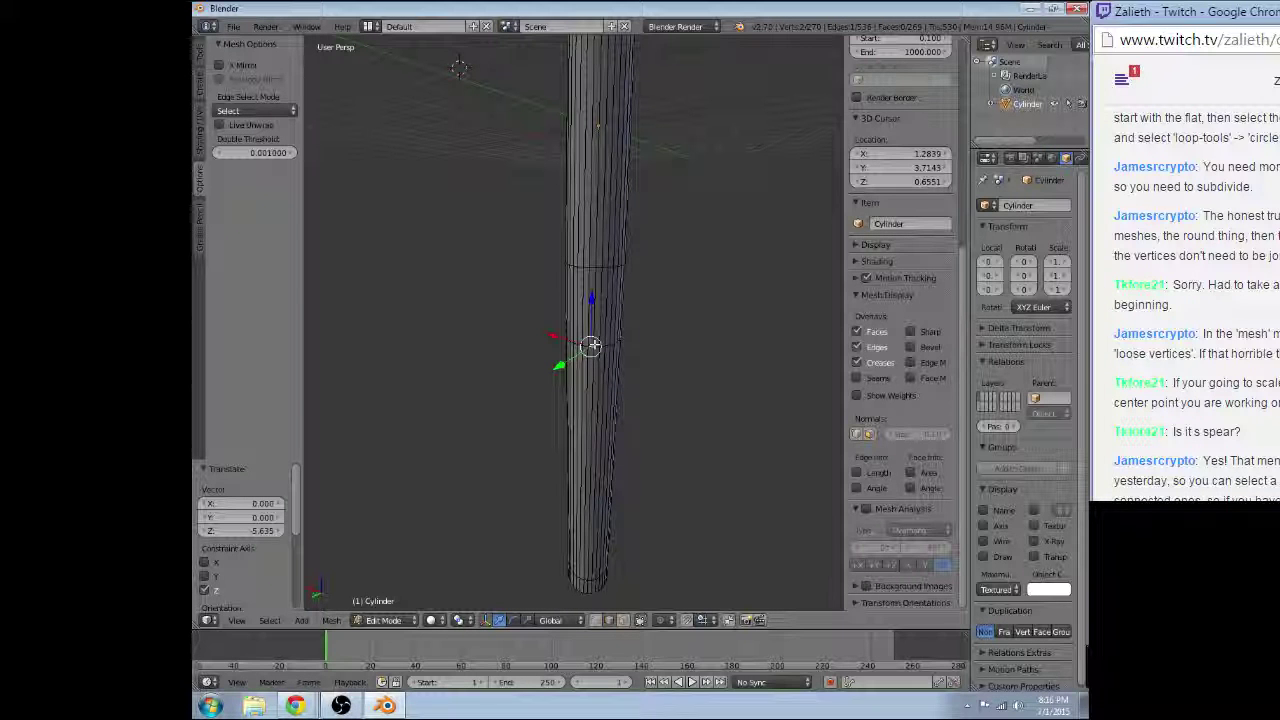
right_click(592, 345, "alt")
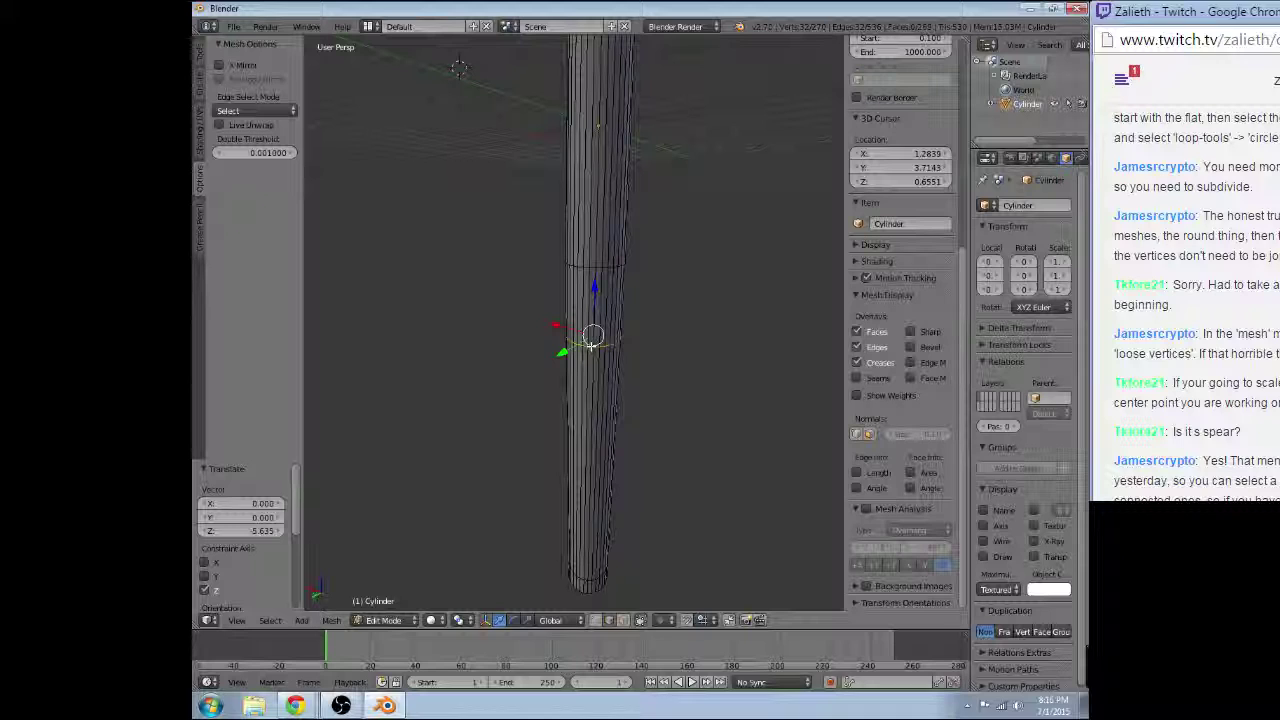